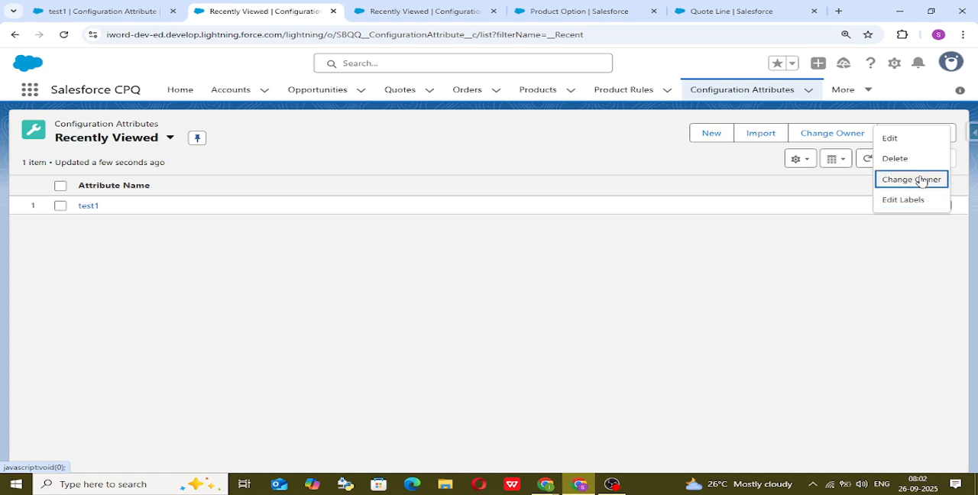
Delete the test1 configuration attribute and dismiss the notification.
{"action": "left_click", "coordinate": [919, 163]}
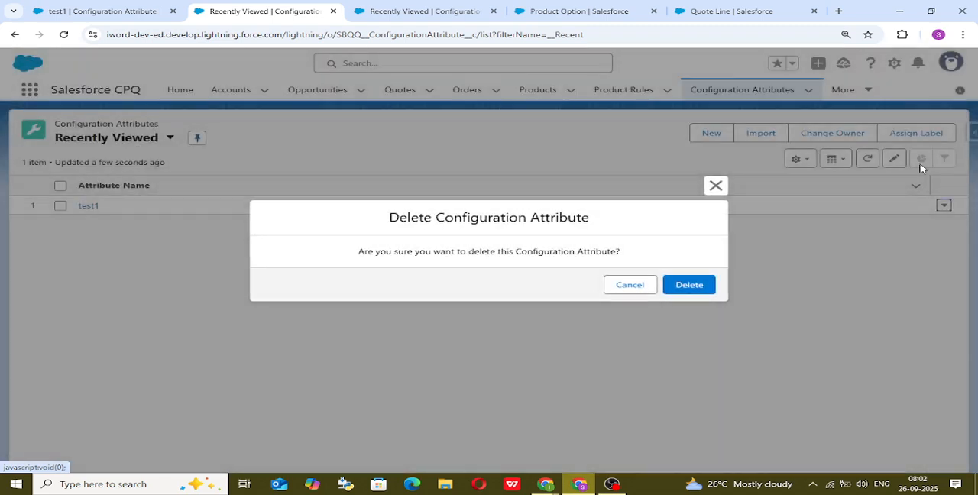
{"action": "left_click", "coordinate": [701, 284]}
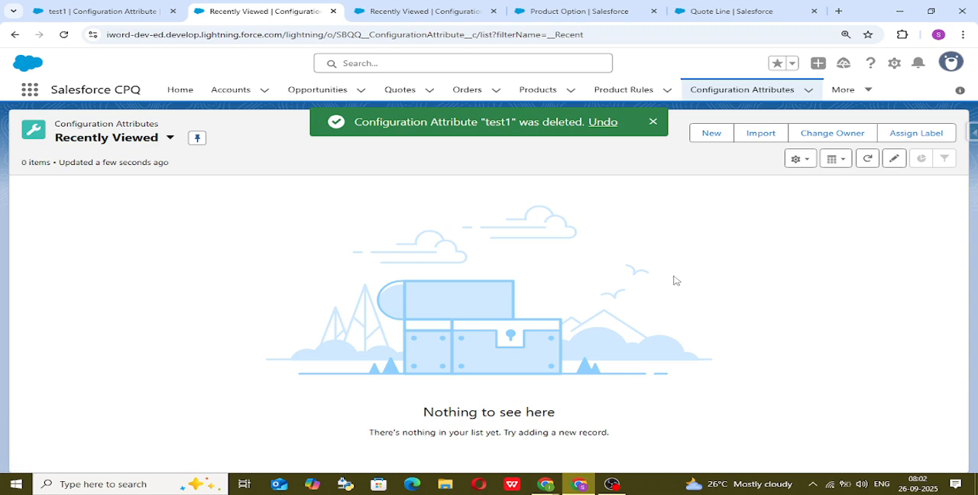
{"action": "left_click", "coordinate": [652, 124]}
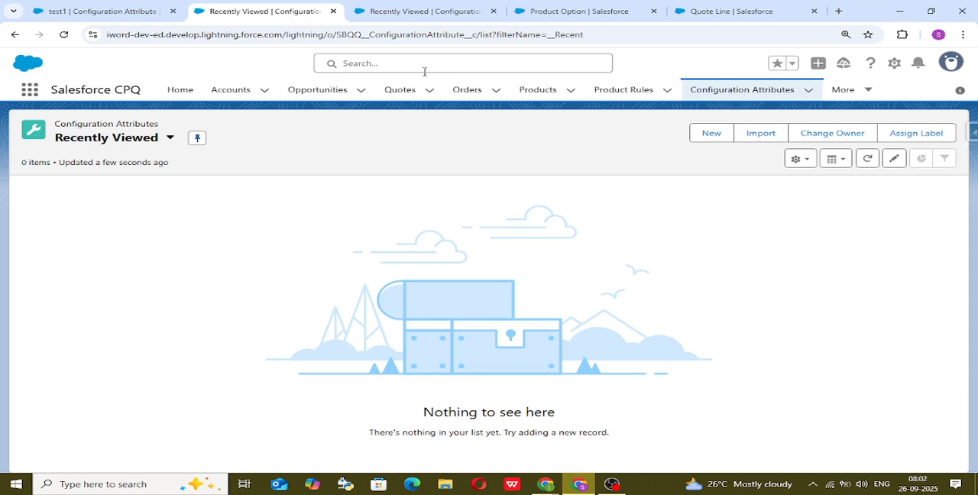
Open the Krishnum Thali product and review its related features, options, configuration attributes and configuration rules.
{"action": "left_click", "coordinate": [522, 93]}
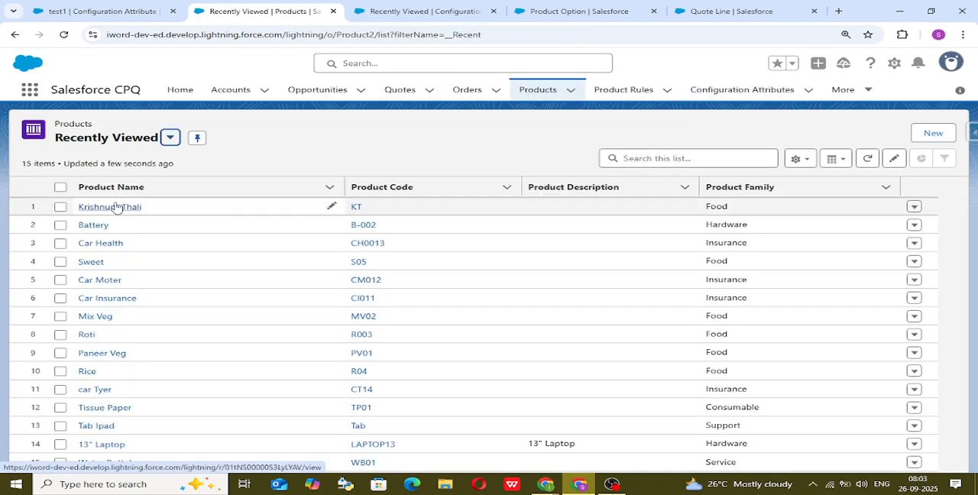
{"action": "left_click", "coordinate": [126, 207]}
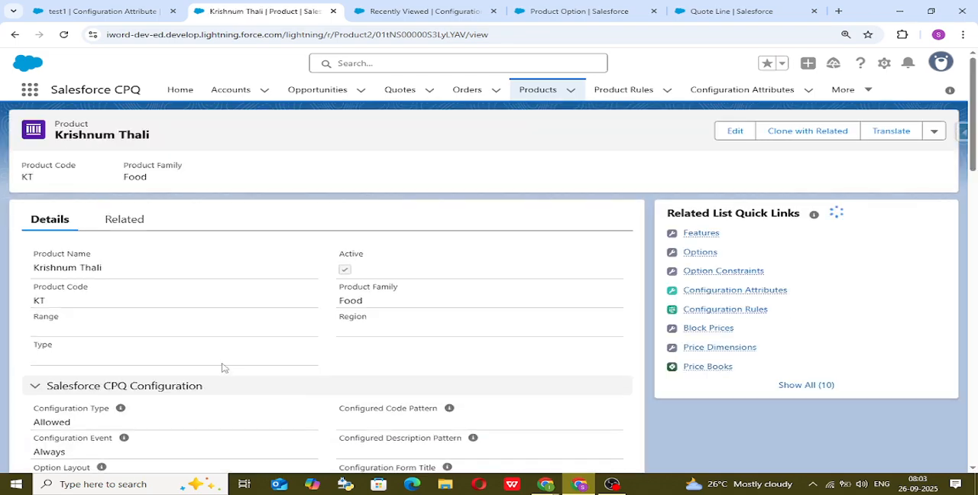
{"action": "left_click", "coordinate": [126, 220]}
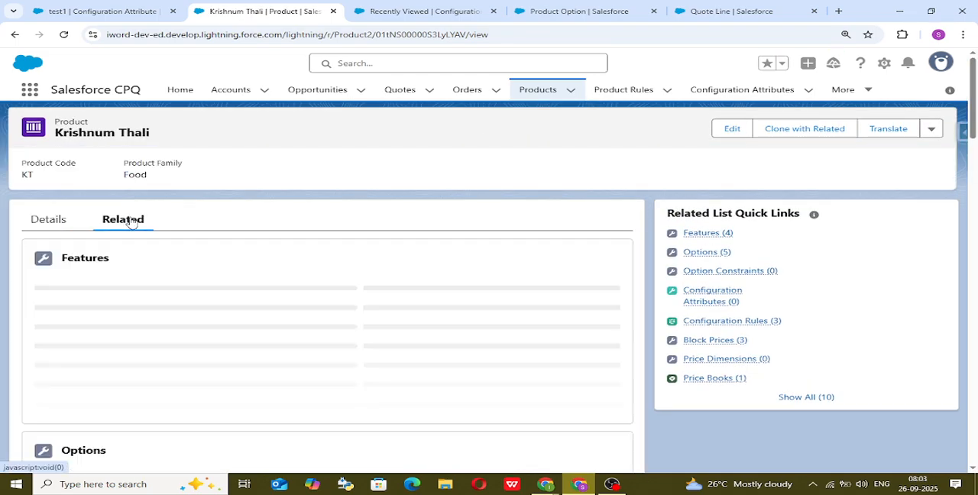
{"action": "scroll", "coordinate": [279, 285], "scroll_direction": "down", "scroll_amount": 5}
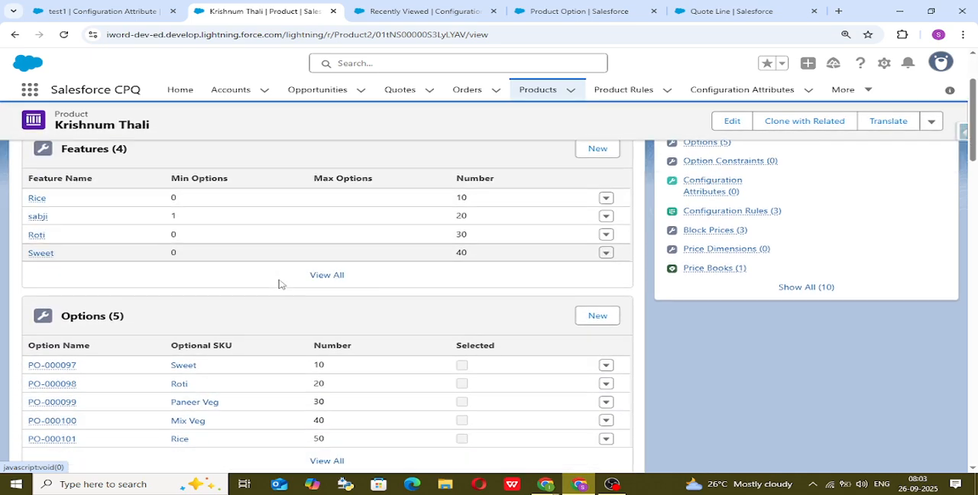
{"action": "scroll", "coordinate": [279, 284], "scroll_direction": "down", "scroll_amount": 2}
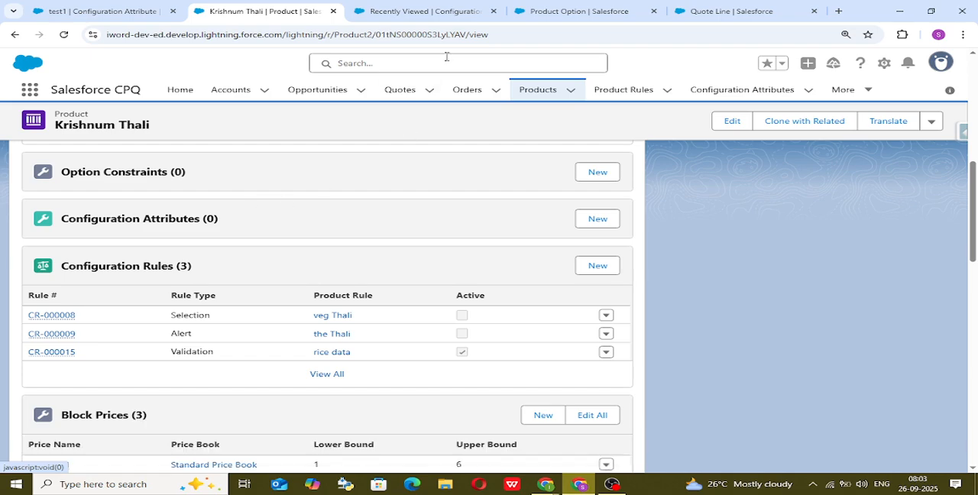
Return to the Product Option object's Fields & Relationships page and clear the field search.
{"action": "left_click", "coordinate": [434, 12]}
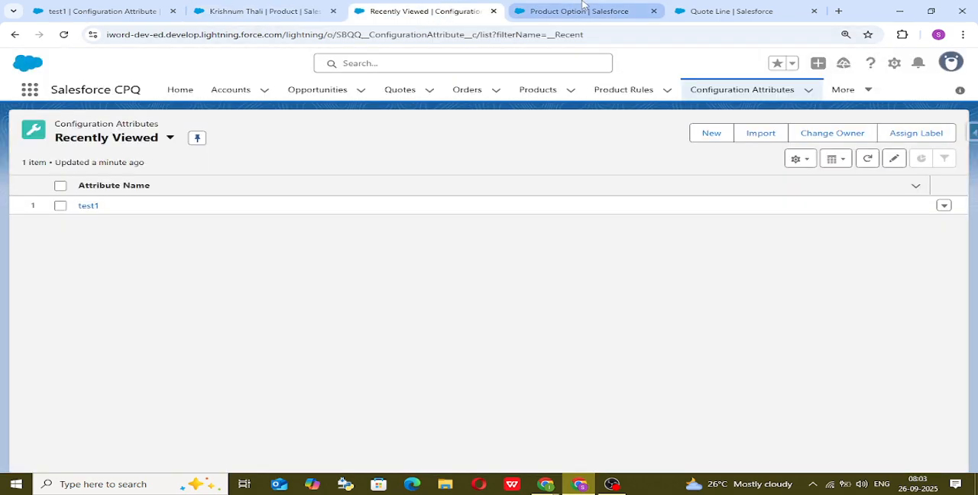
{"action": "left_click", "coordinate": [582, 4]}
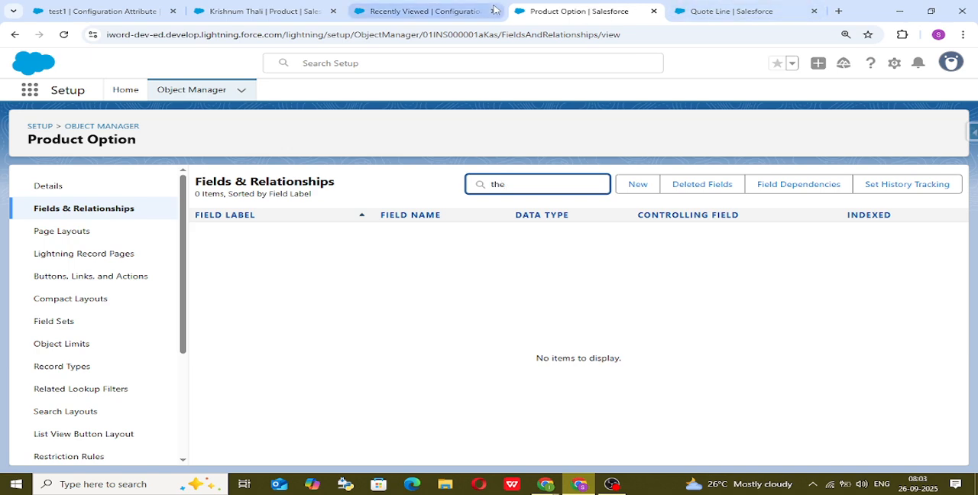
{"action": "left_click", "coordinate": [449, 8]}
{"action": "left_click", "coordinate": [312, 7]}
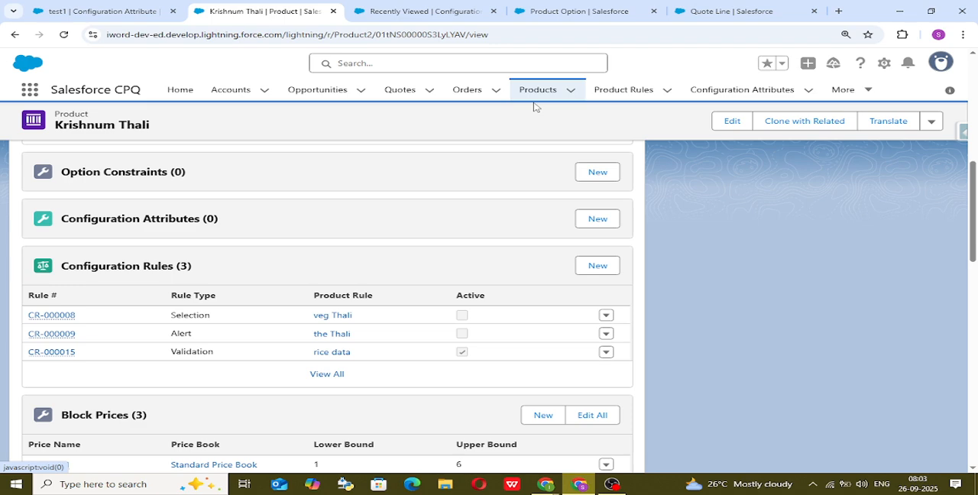
{"action": "left_click", "coordinate": [554, 8]}
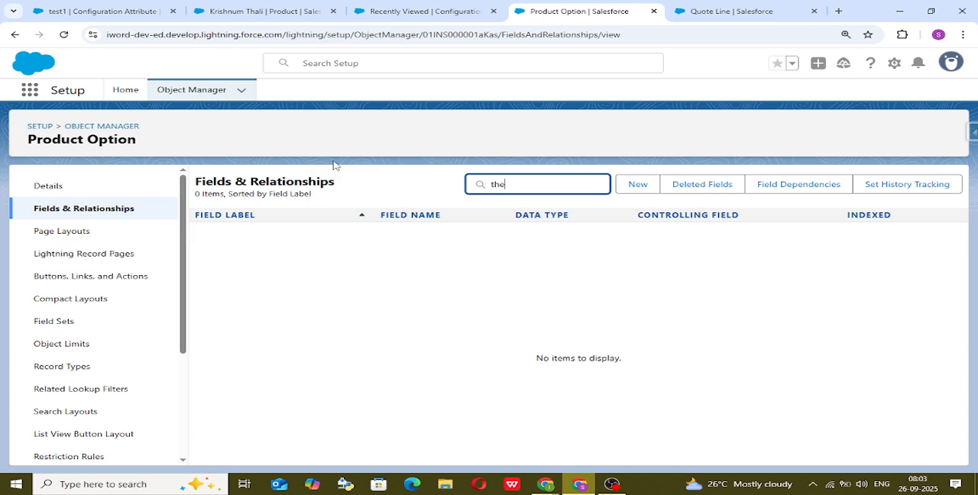
{"action": "key", "text": "BackSpace"}
{"action": "key", "text": "BackSpace"}
{"action": "key", "text": "BackSpace"}
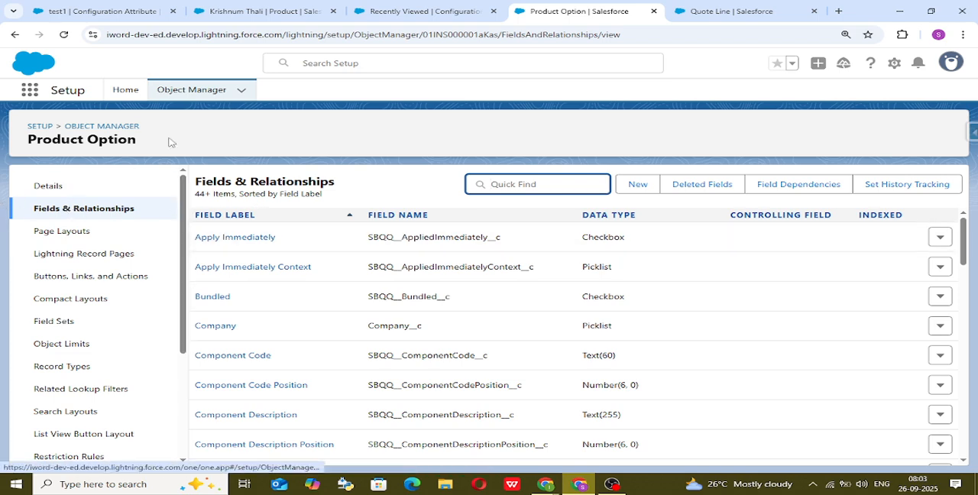
{"action": "left_click_drag", "start_coordinate": [24, 141], "coordinate": [133, 140]}
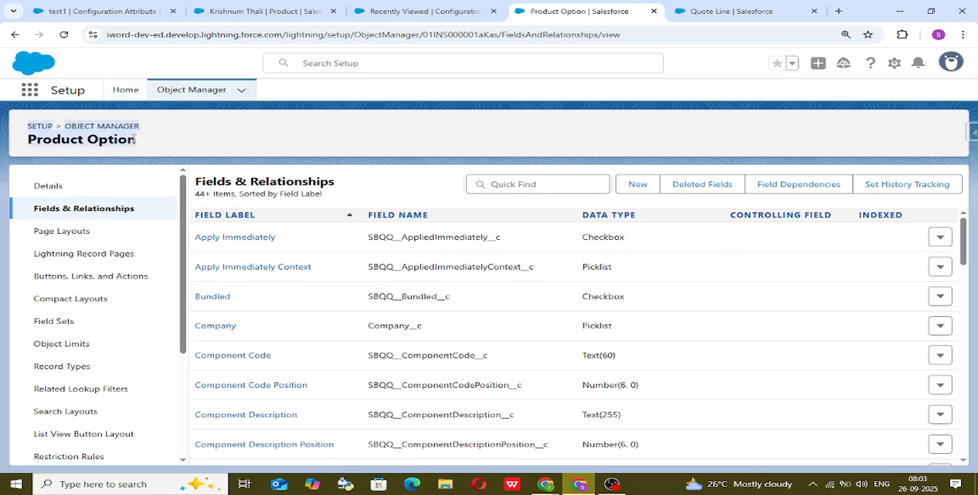
{"action": "left_click", "coordinate": [135, 140]}
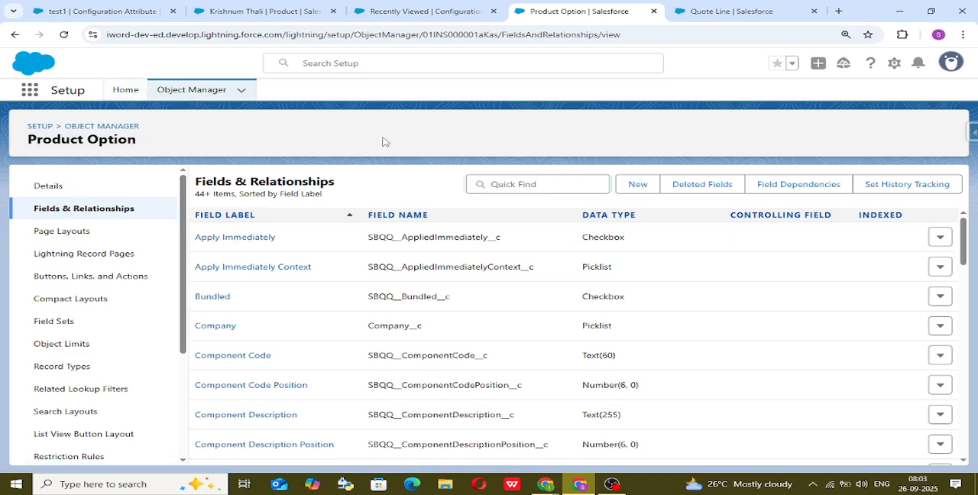
Start a new custom field on Product Option with the Picklist data type.
{"action": "left_click", "coordinate": [638, 191]}
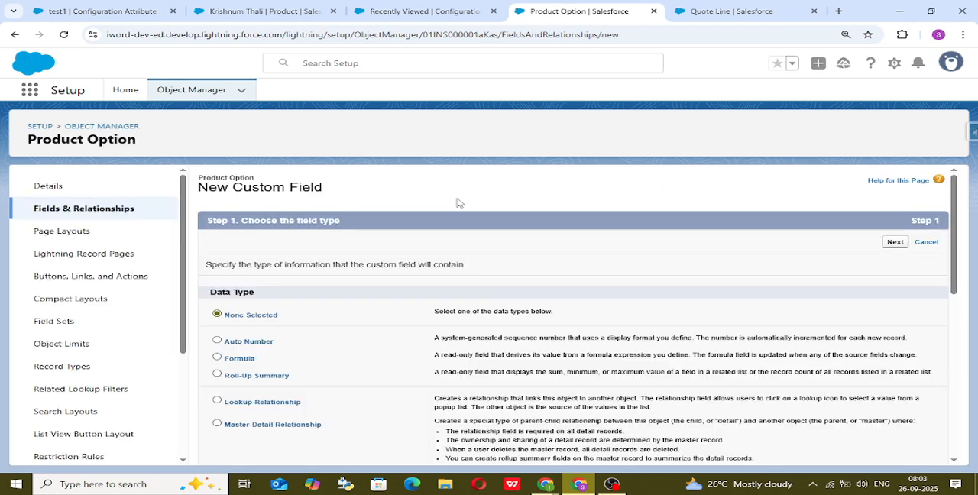
{"action": "scroll", "coordinate": [457, 204], "scroll_direction": "down", "scroll_amount": 3}
{"action": "scroll", "coordinate": [457, 202], "scroll_direction": "up", "scroll_amount": 2}
{"action": "scroll", "coordinate": [457, 200], "scroll_direction": "down", "scroll_amount": 1}
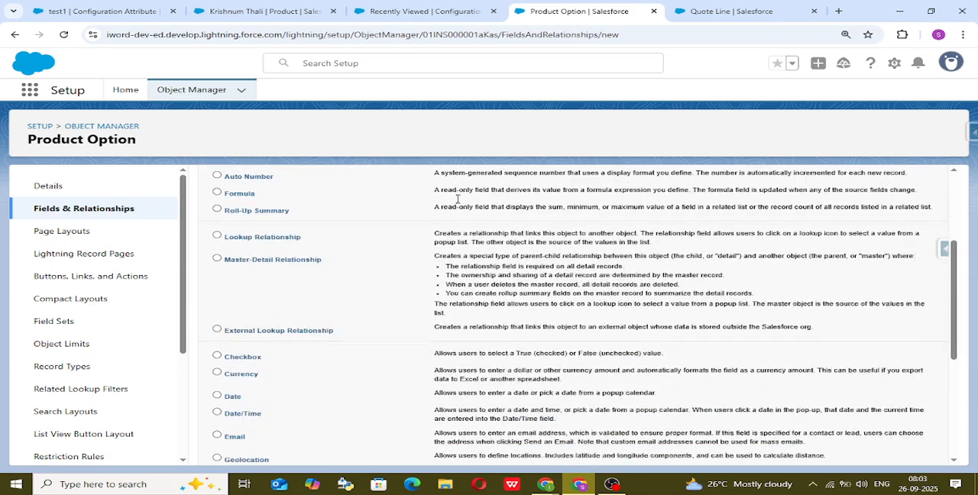
{"action": "scroll", "coordinate": [457, 199], "scroll_direction": "up", "scroll_amount": 1}
{"action": "scroll", "coordinate": [458, 199], "scroll_direction": "down", "scroll_amount": 5}
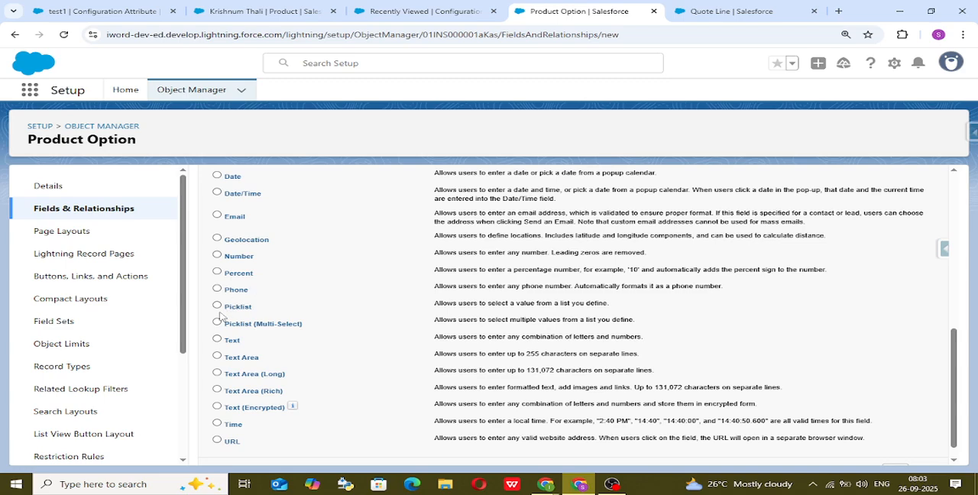
{"action": "scroll", "coordinate": [674, 362], "scroll_direction": "down", "scroll_amount": 1}
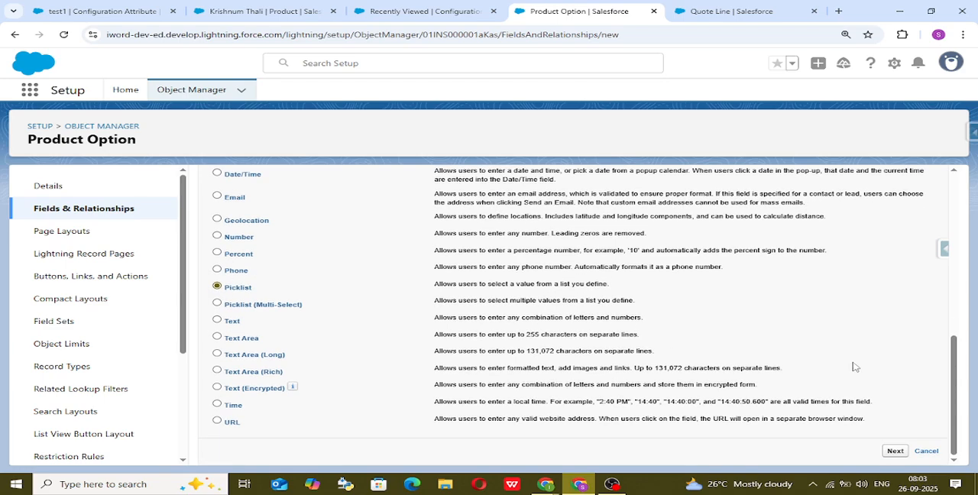
{"action": "left_click", "coordinate": [895, 451]}
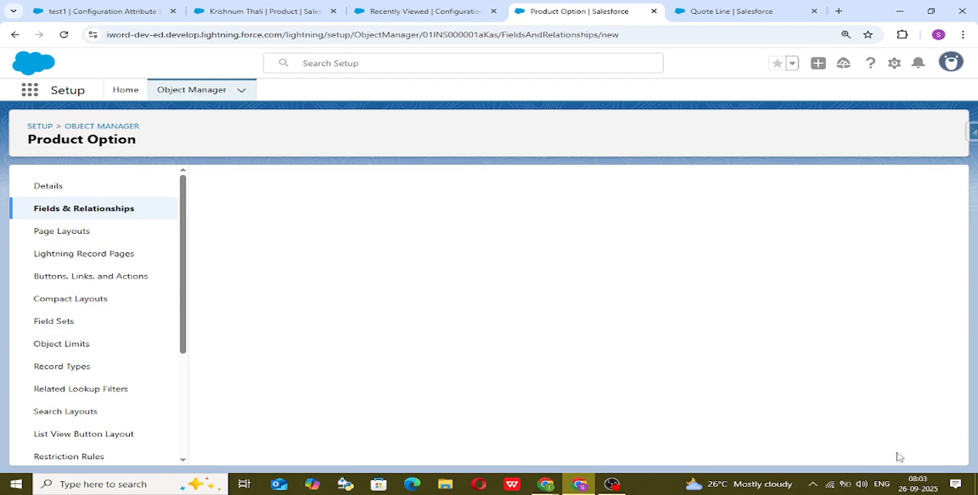
Label the field "the Thali" and enter its own picklist values Veg and Non -Veg on separate lines.
{"action": "left_click", "coordinate": [415, 267]}
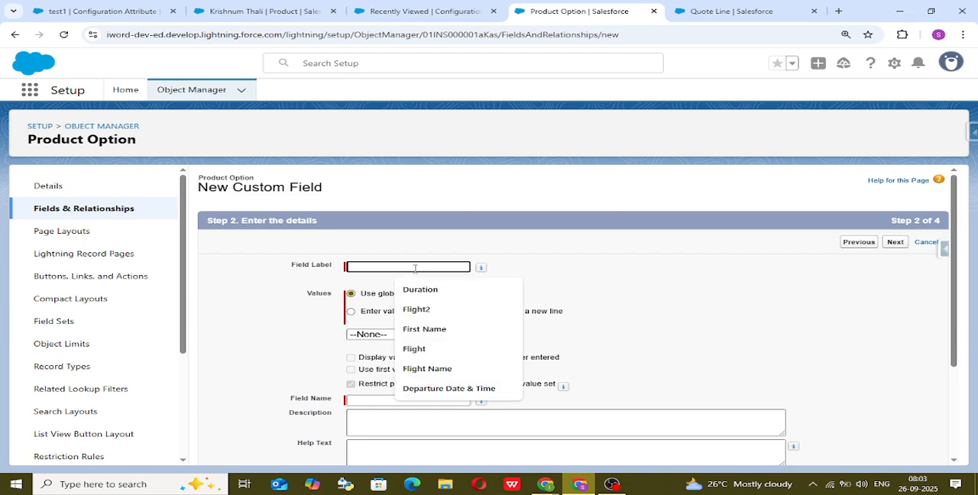
{"action": "type", "text": "the Thali"}
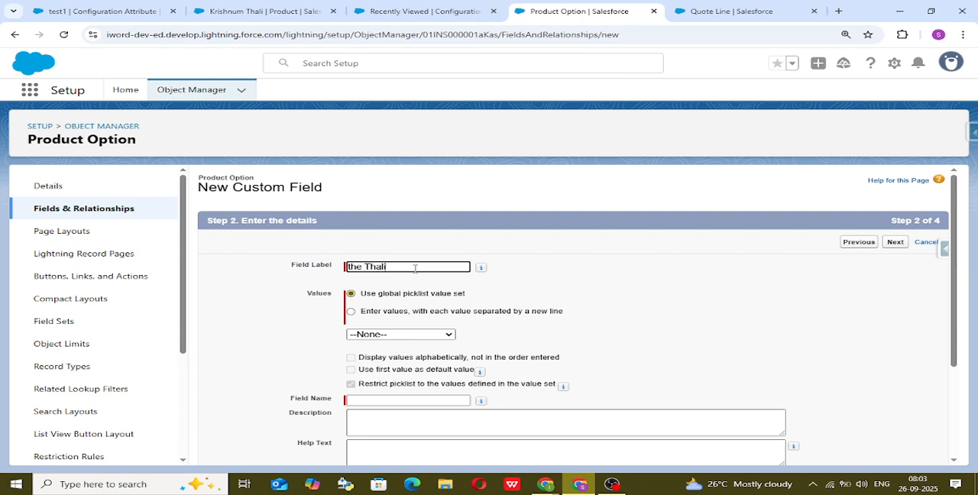
{"action": "left_click", "coordinate": [600, 235]}
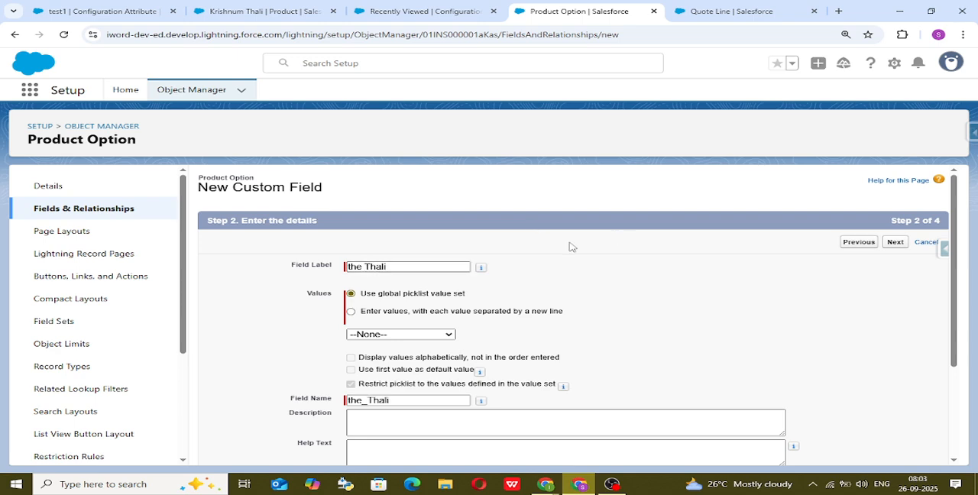
{"action": "left_click", "coordinate": [351, 312]}
{"action": "left_click", "coordinate": [368, 342]}
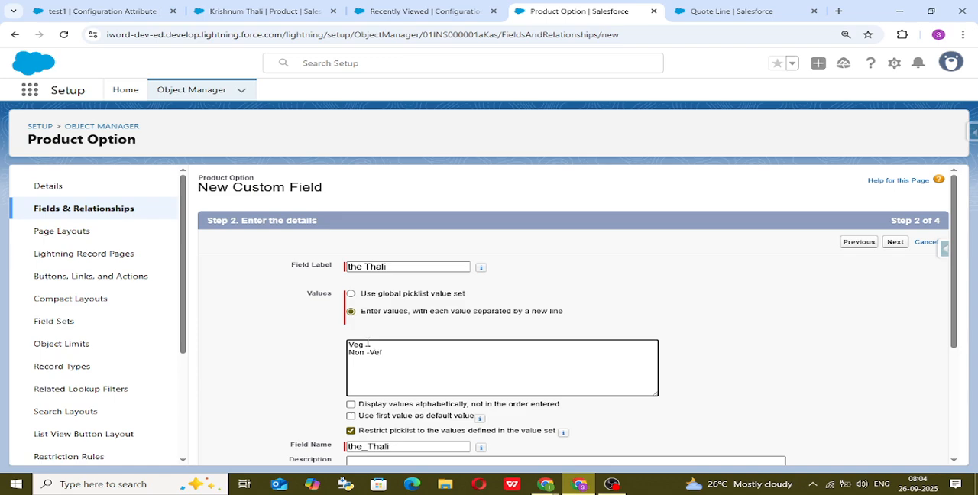
{"action": "left_click", "coordinate": [632, 295]}
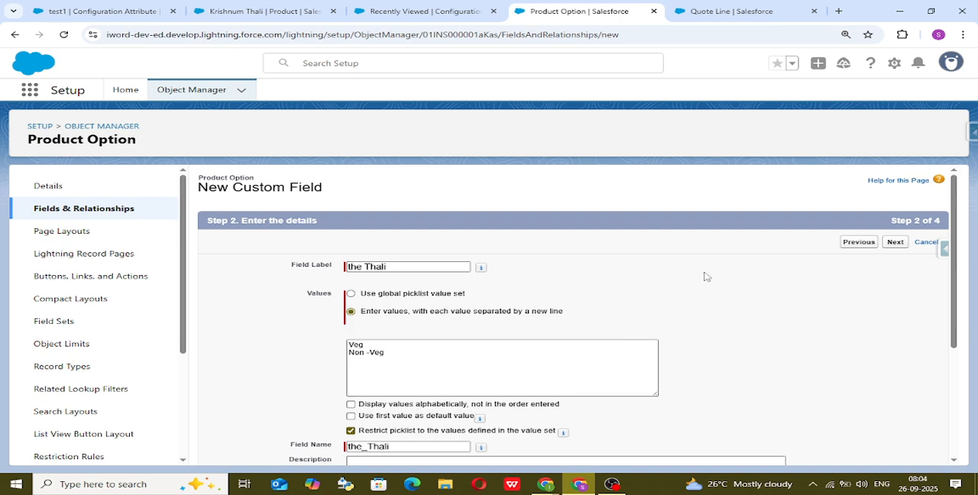
Keep the default field access and both page layouts, save the picklist field, and look for it in the field list.
{"action": "left_click", "coordinate": [896, 243]}
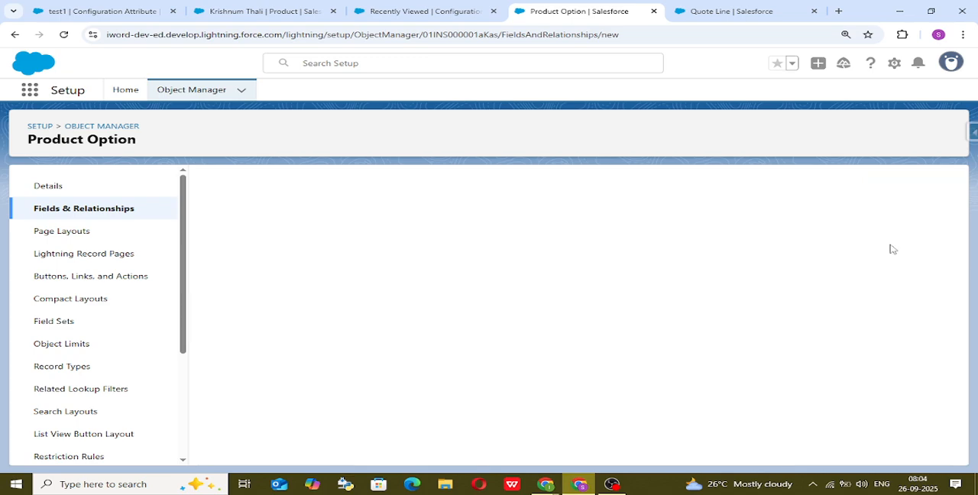
{"action": "left_click", "coordinate": [892, 243]}
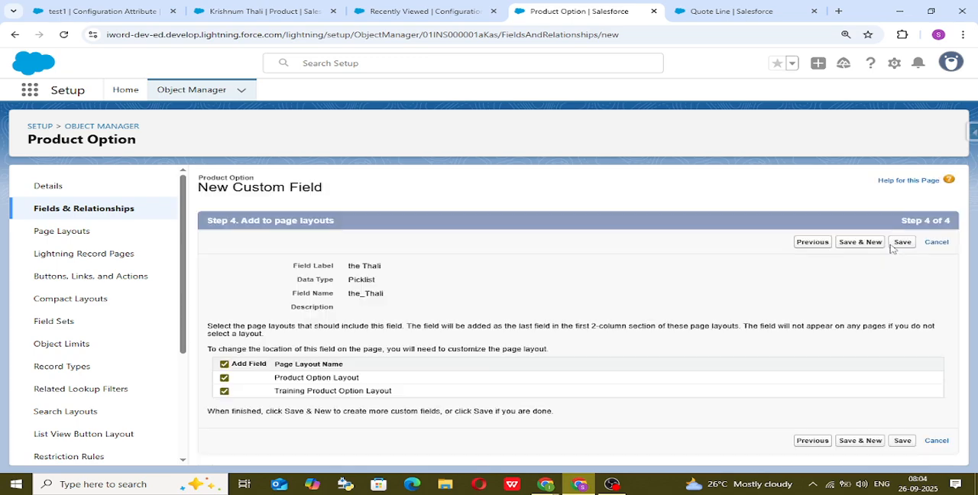
{"action": "left_click", "coordinate": [903, 242]}
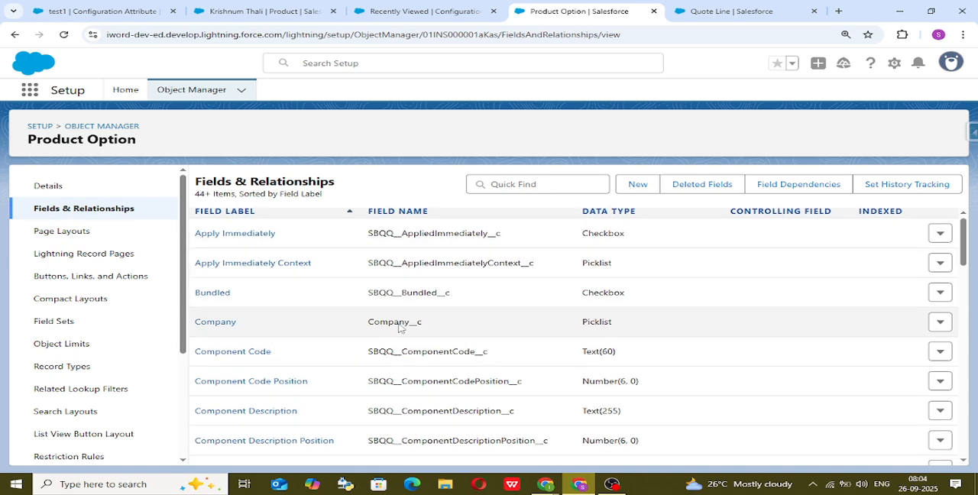
{"action": "scroll", "coordinate": [351, 328], "scroll_direction": "down", "scroll_amount": 2}
{"action": "scroll", "coordinate": [305, 336], "scroll_direction": "up", "scroll_amount": 2}
{"action": "scroll", "coordinate": [262, 350], "scroll_direction": "down", "scroll_amount": 12}
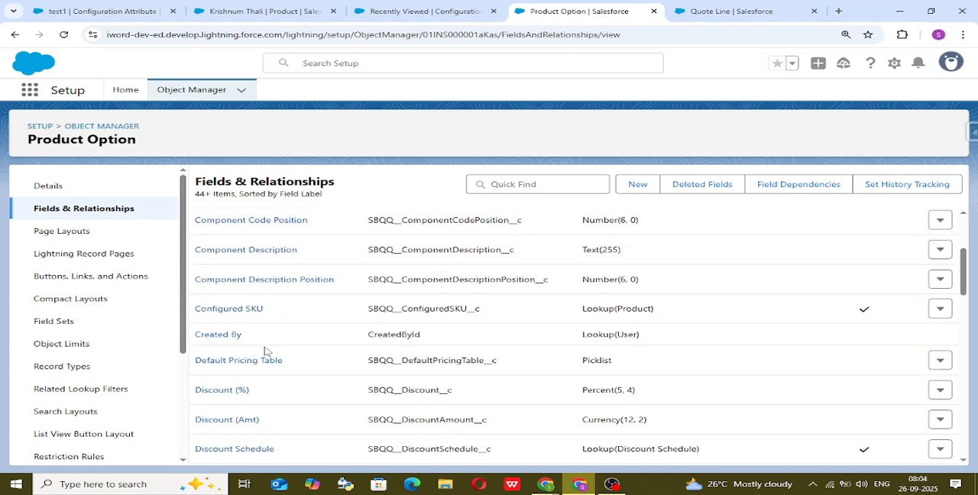
{"action": "scroll", "coordinate": [266, 351], "scroll_direction": "down", "scroll_amount": 1}
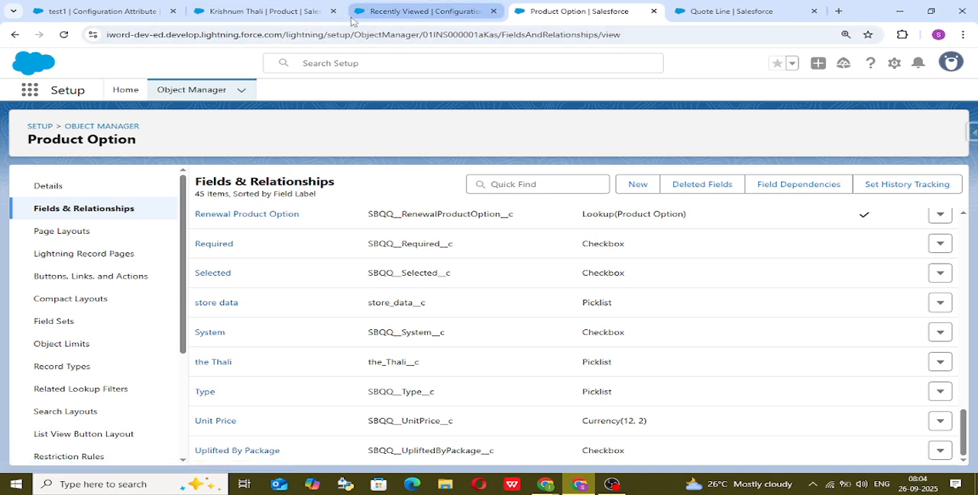
Open Object Manager in a separate browser tab and search its objects for "quote".
{"action": "right_click", "coordinate": [220, 91]}
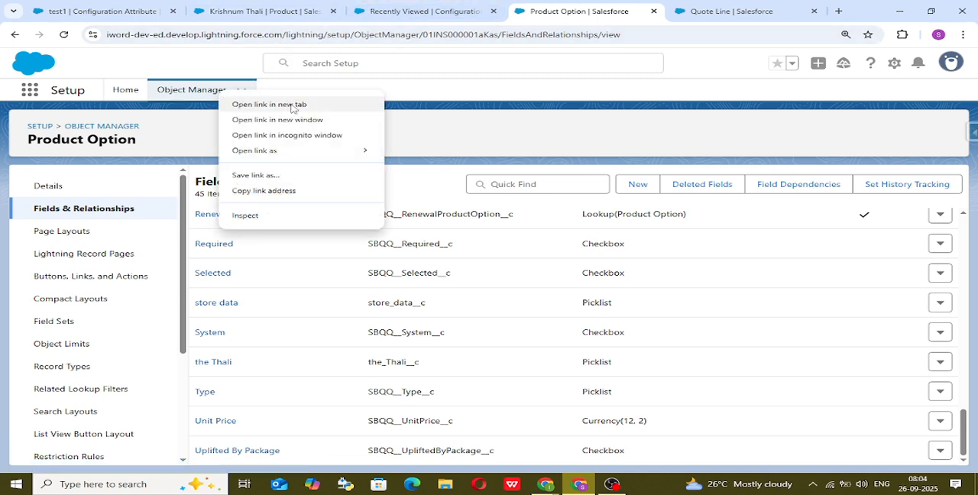
{"action": "left_click", "coordinate": [288, 104]}
{"action": "left_click", "coordinate": [596, 9]}
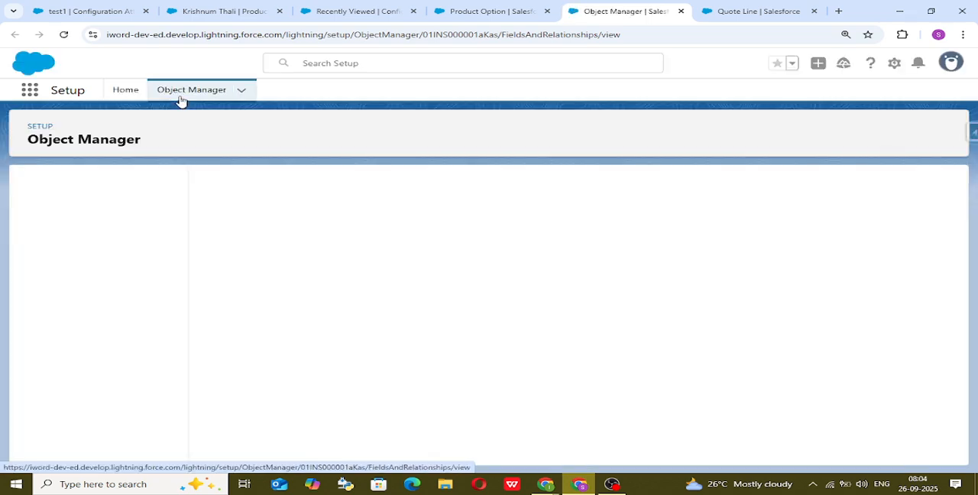
{"action": "left_click", "coordinate": [182, 99]}
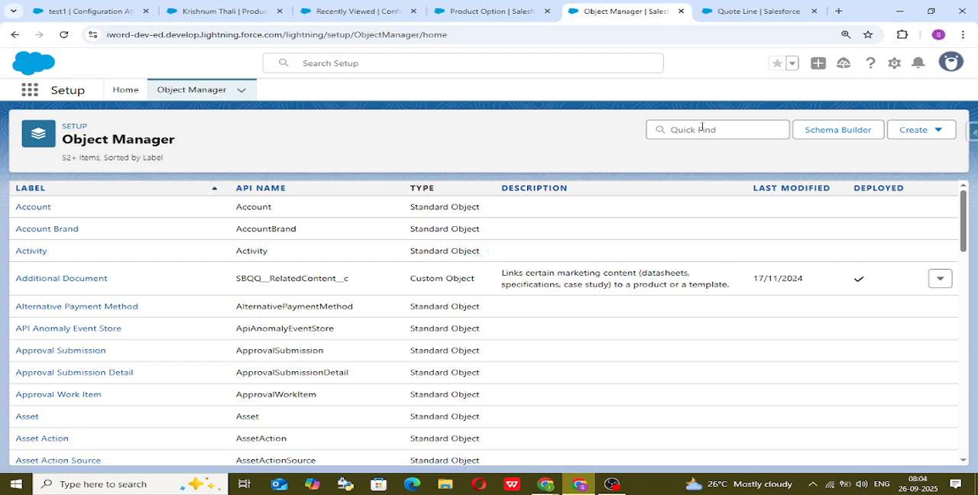
{"action": "left_click", "coordinate": [701, 128]}
{"action": "type", "text": "qu"}
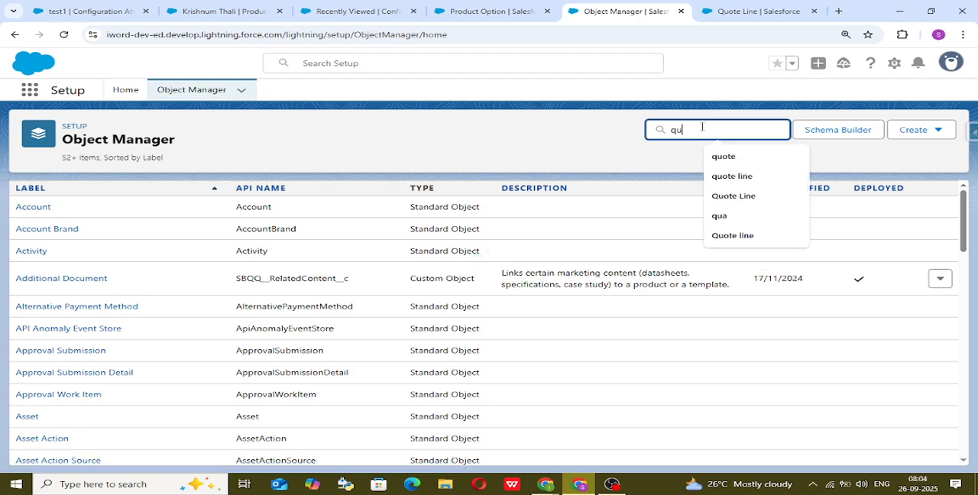
{"action": "type", "text": "ote"}
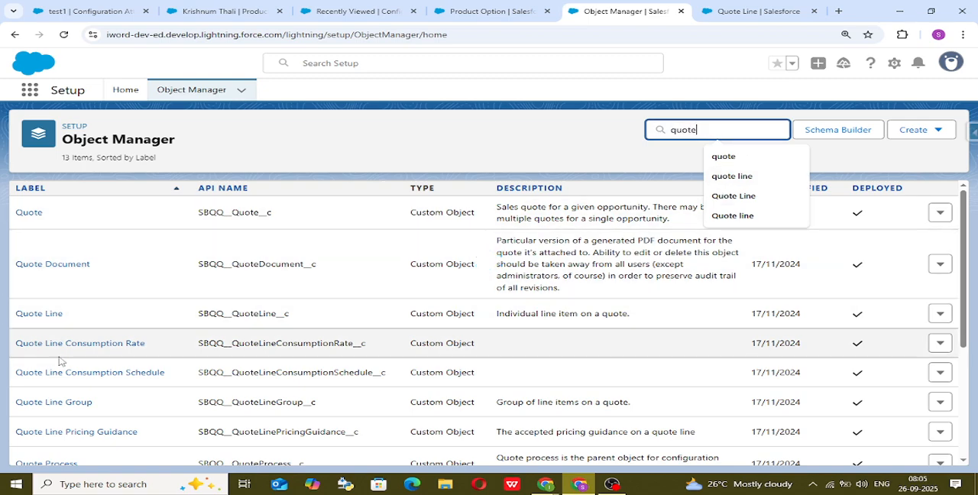
Open the Quote Line object's fields and delete the custom thali Type picklist field.
{"action": "left_click", "coordinate": [42, 312]}
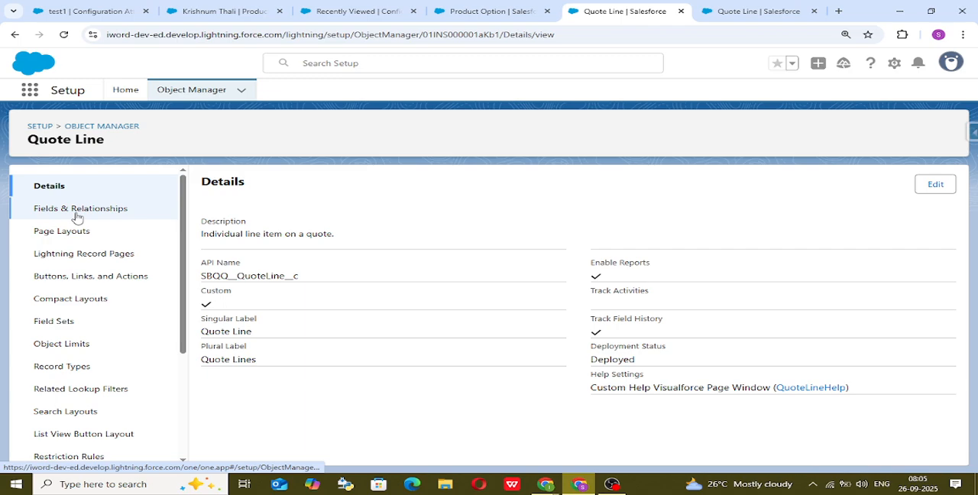
{"action": "left_click", "coordinate": [74, 217]}
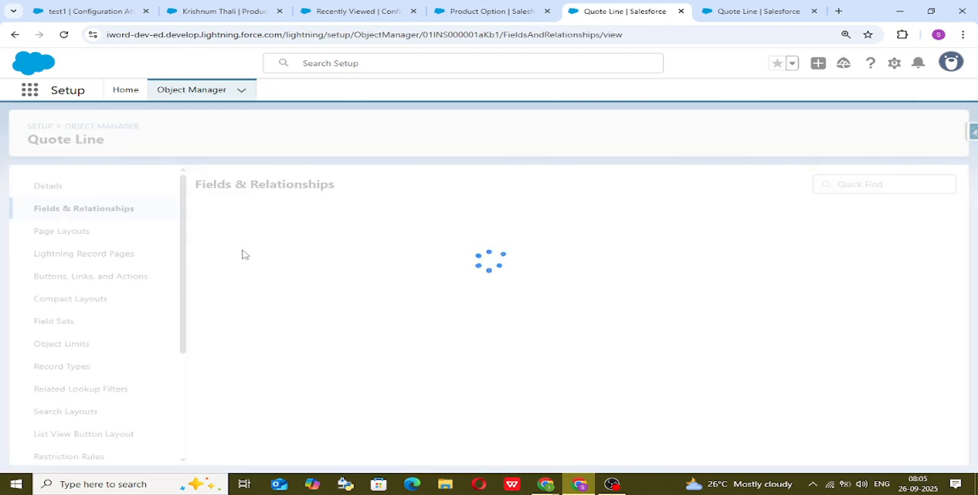
{"action": "scroll", "coordinate": [334, 299], "scroll_direction": "down", "scroll_amount": 10}
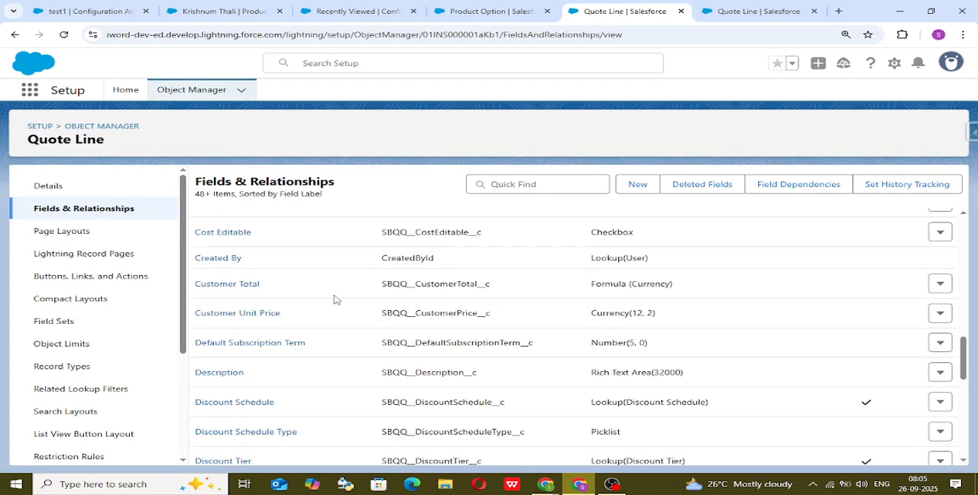
{"action": "scroll", "coordinate": [334, 299], "scroll_direction": "down", "scroll_amount": 6}
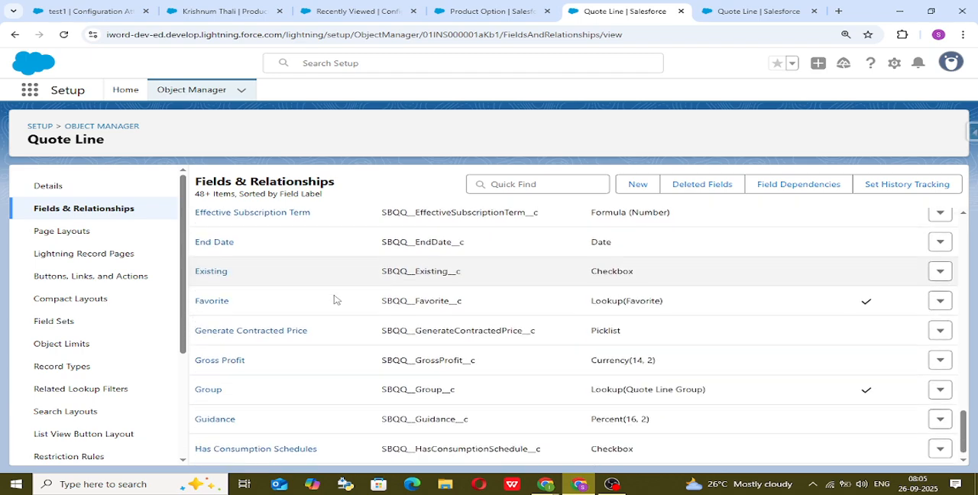
{"action": "scroll", "coordinate": [334, 299], "scroll_direction": "down", "scroll_amount": 5}
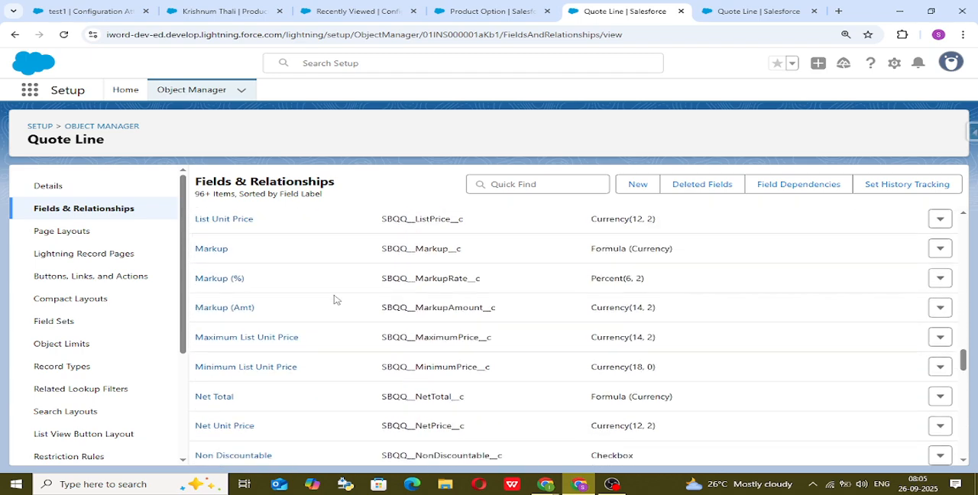
{"action": "scroll", "coordinate": [334, 298], "scroll_direction": "down", "scroll_amount": 7}
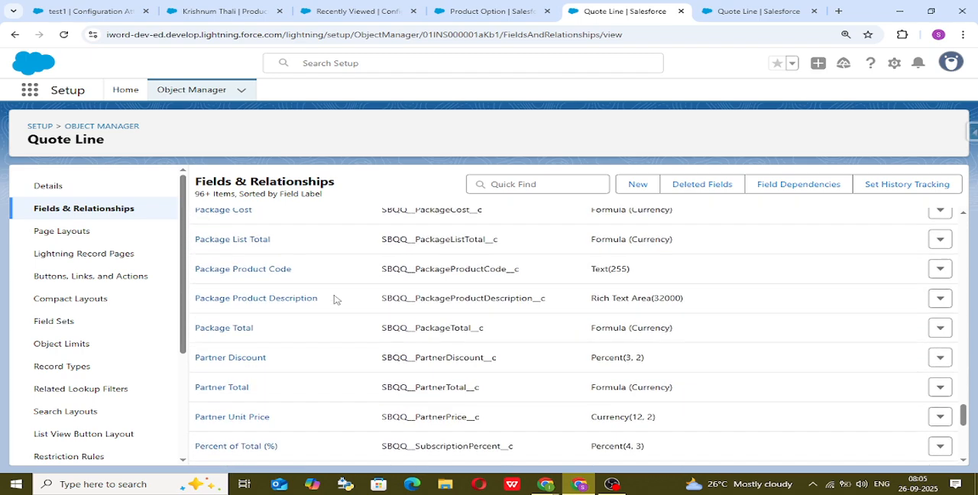
{"action": "scroll", "coordinate": [334, 299], "scroll_direction": "down", "scroll_amount": 5}
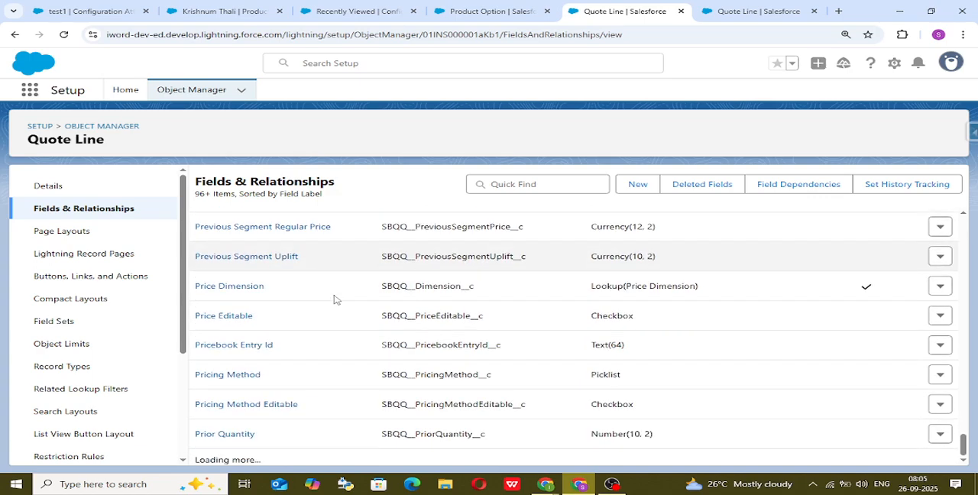
{"action": "scroll", "coordinate": [332, 321], "scroll_direction": "down", "scroll_amount": 5}
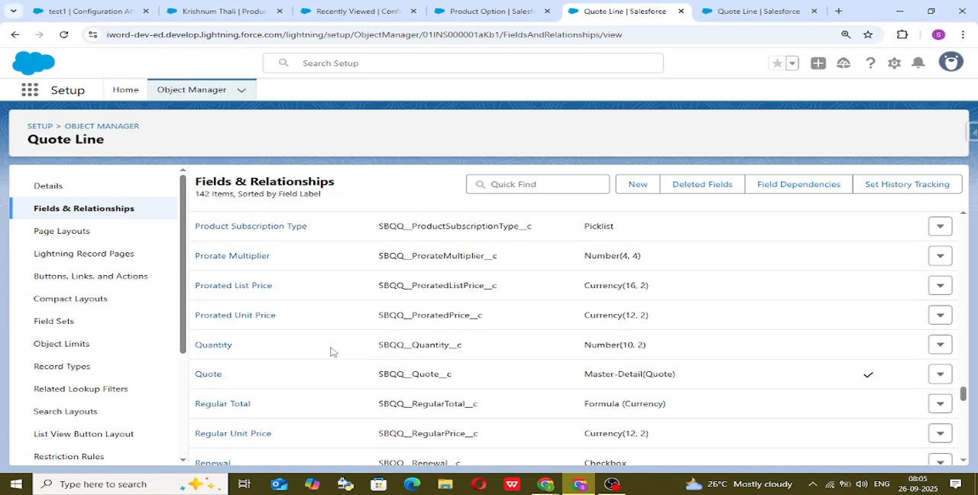
{"action": "scroll", "coordinate": [331, 352], "scroll_direction": "down", "scroll_amount": 7}
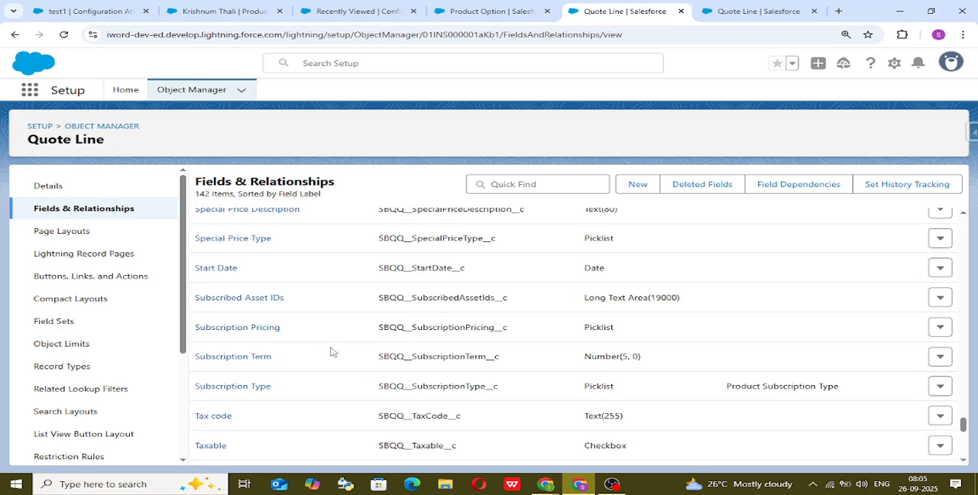
{"action": "scroll", "coordinate": [331, 352], "scroll_direction": "down", "scroll_amount": 3}
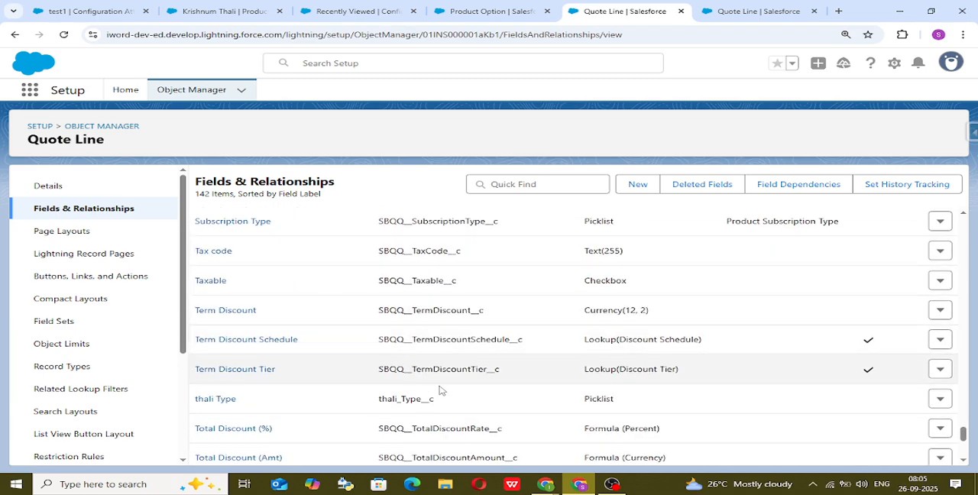
{"action": "left_click", "coordinate": [940, 399]}
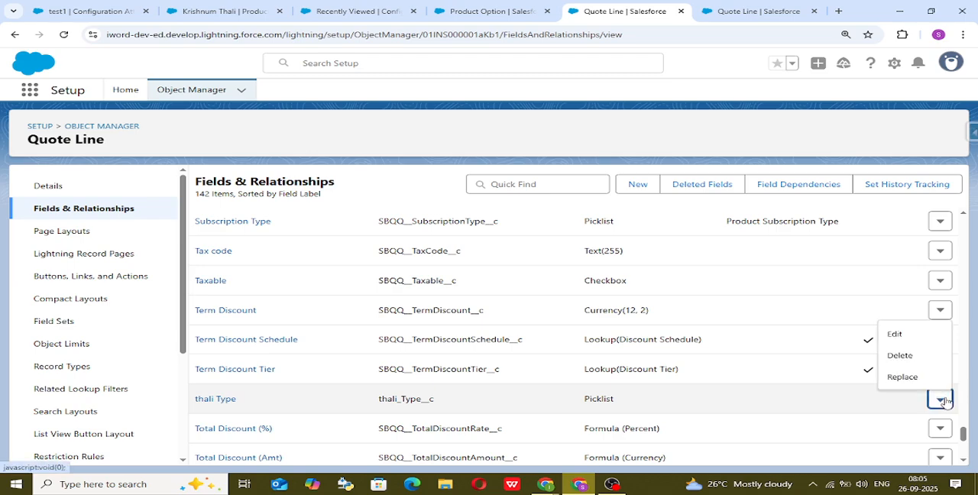
{"action": "left_click", "coordinate": [933, 357]}
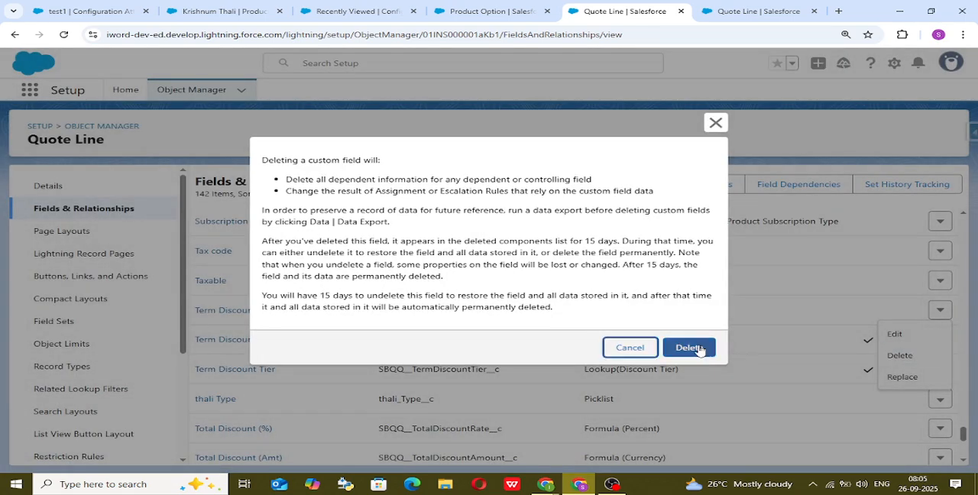
{"action": "left_click", "coordinate": [690, 347]}
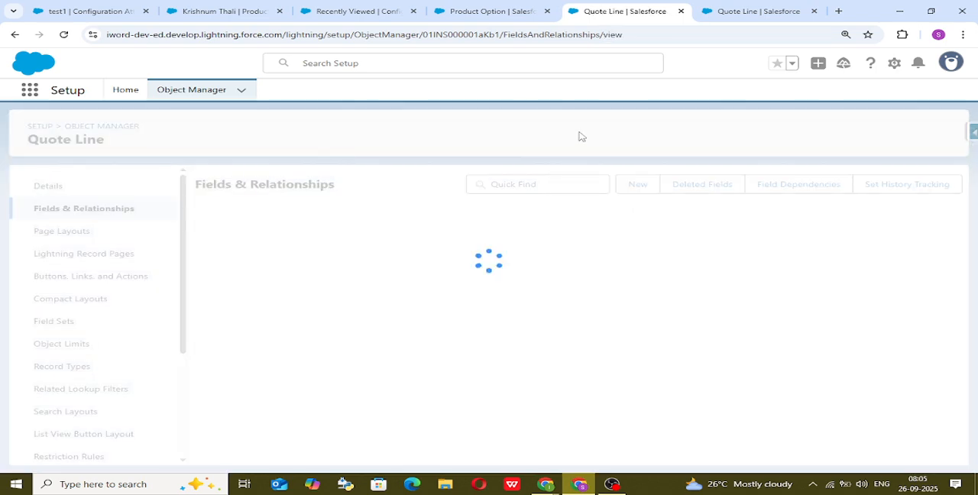
Start a new Configuration Attribute record of the Configuration Attribute type, review its Target Field choices, and cancel the record.
{"action": "left_click", "coordinate": [506, 8]}
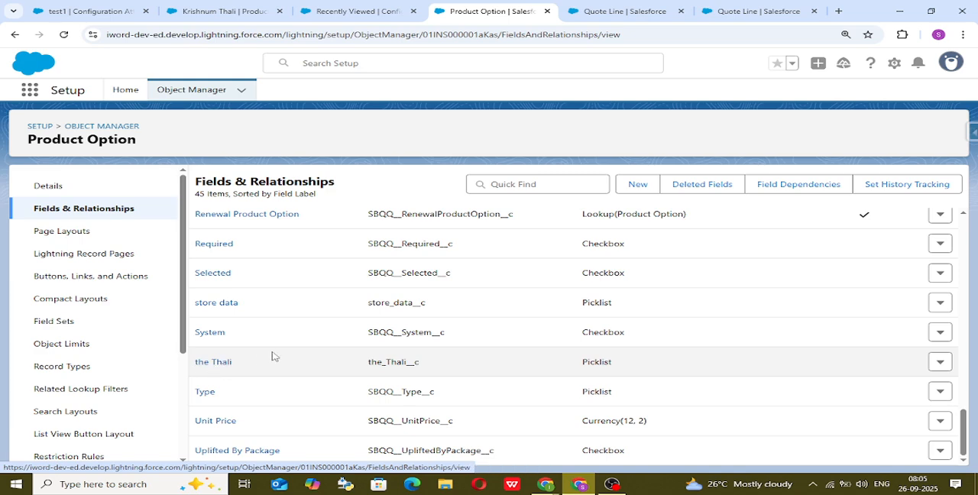
{"action": "left_click", "coordinate": [374, 11]}
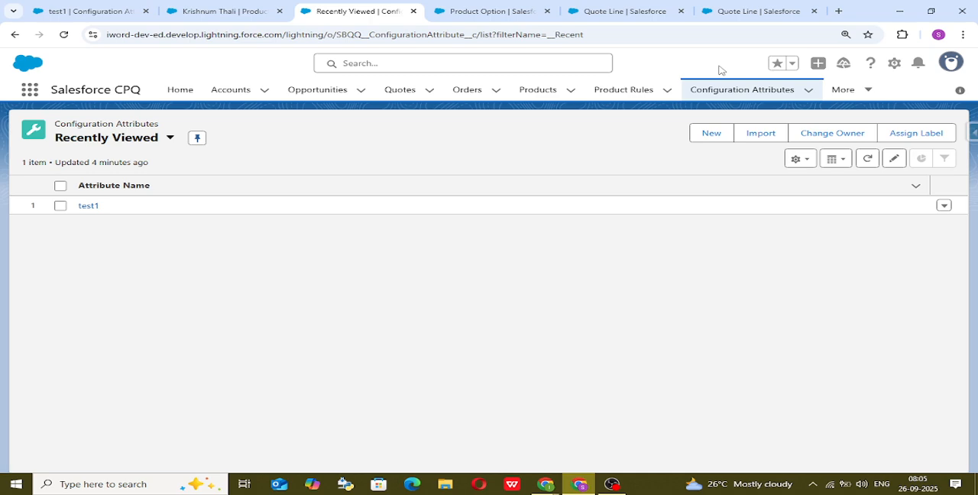
{"action": "left_click", "coordinate": [719, 134]}
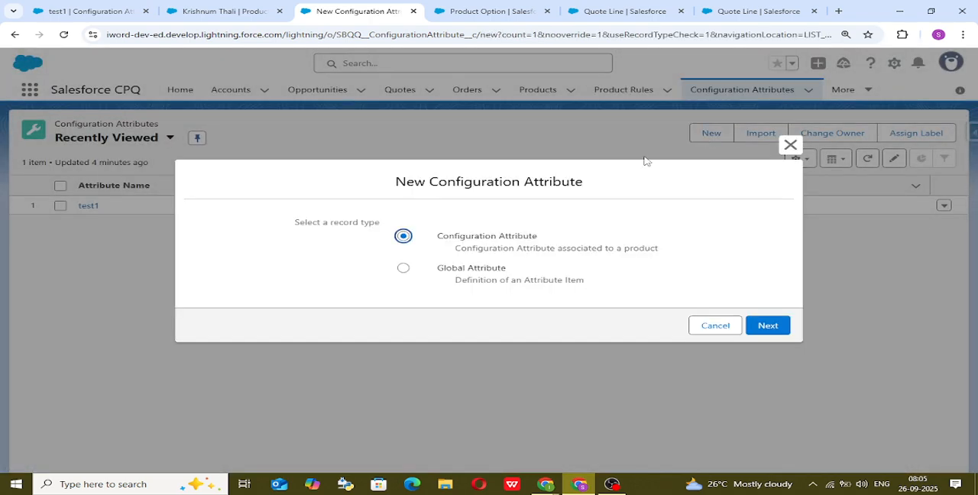
{"action": "left_click", "coordinate": [761, 331]}
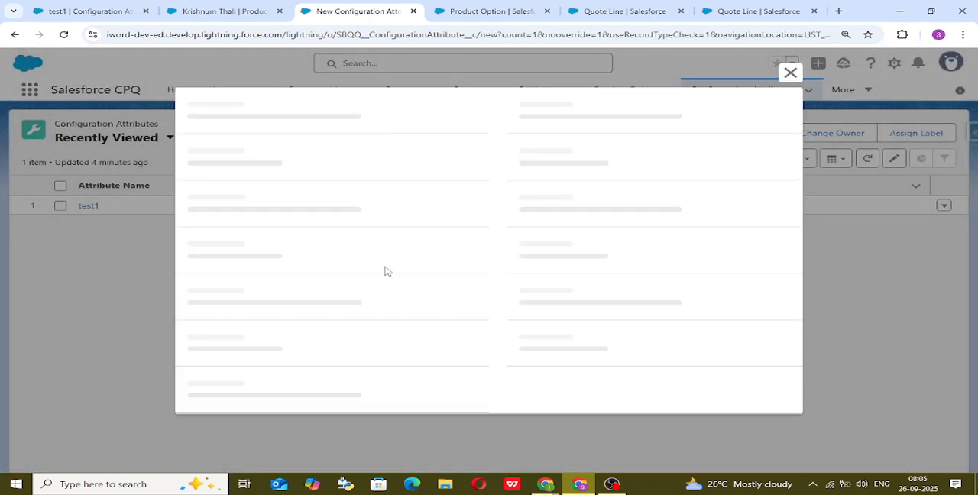
{"action": "left_click", "coordinate": [329, 277]}
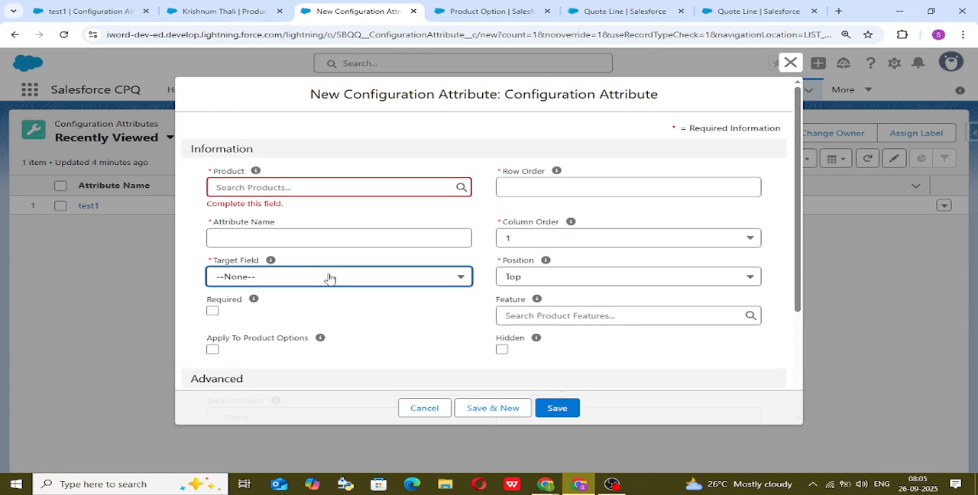
{"action": "left_click", "coordinate": [329, 277]}
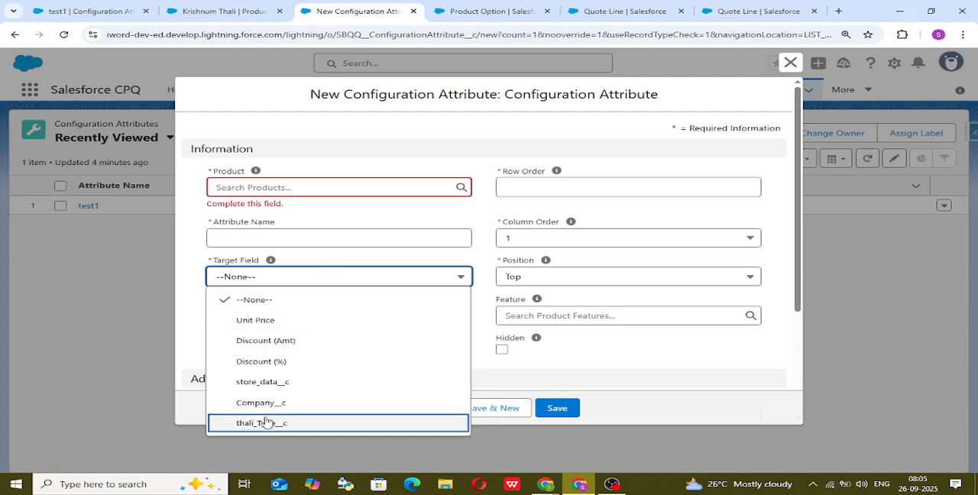
{"action": "left_click", "coordinate": [609, 364]}
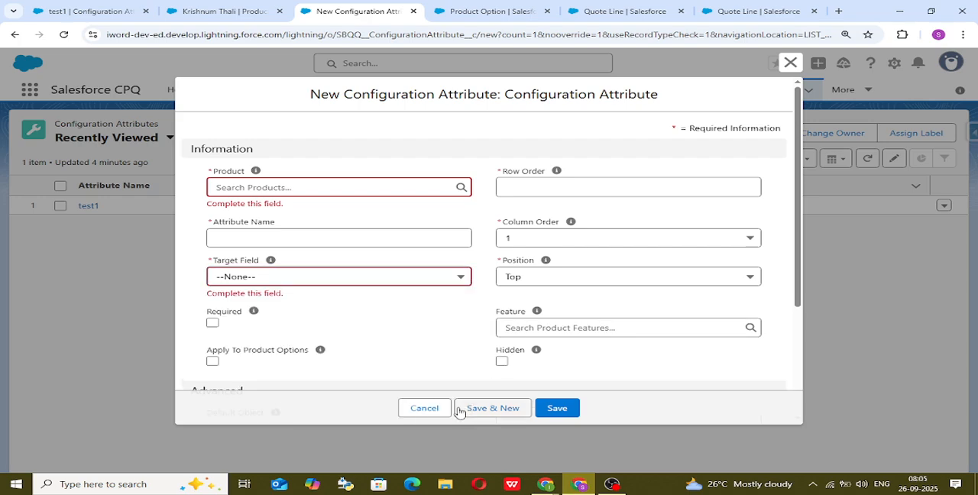
{"action": "left_click", "coordinate": [416, 408]}
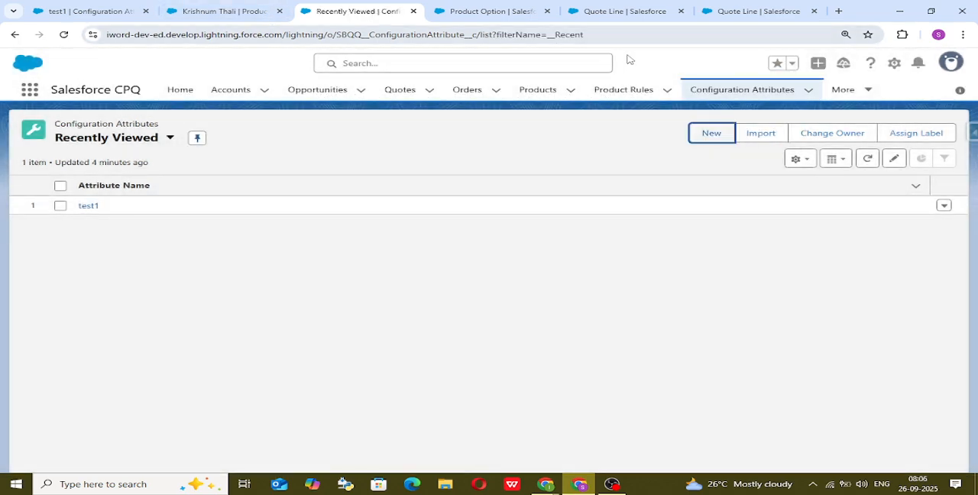
Open the setup page of the Configuration Attribute object and browse its fields and relationships.
{"action": "left_click", "coordinate": [897, 66]}
{"action": "left_click", "coordinate": [831, 244]}
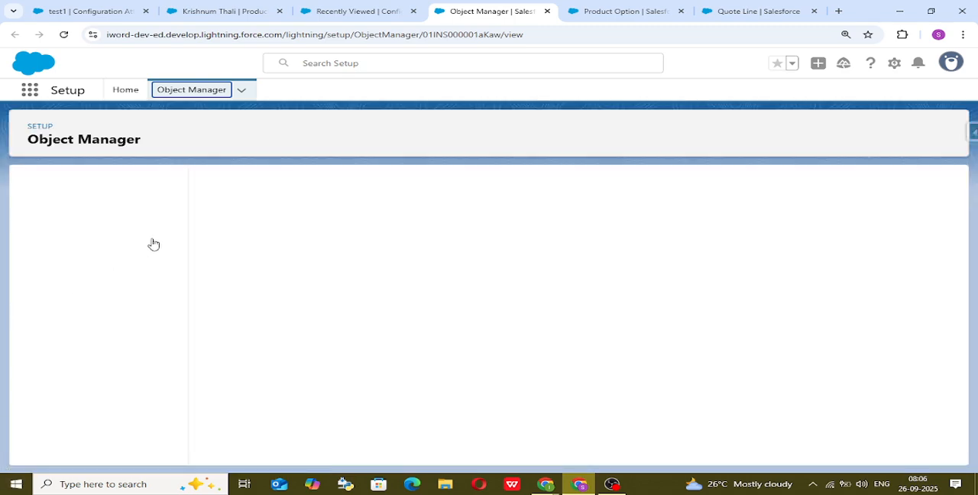
{"action": "left_click", "coordinate": [117, 210]}
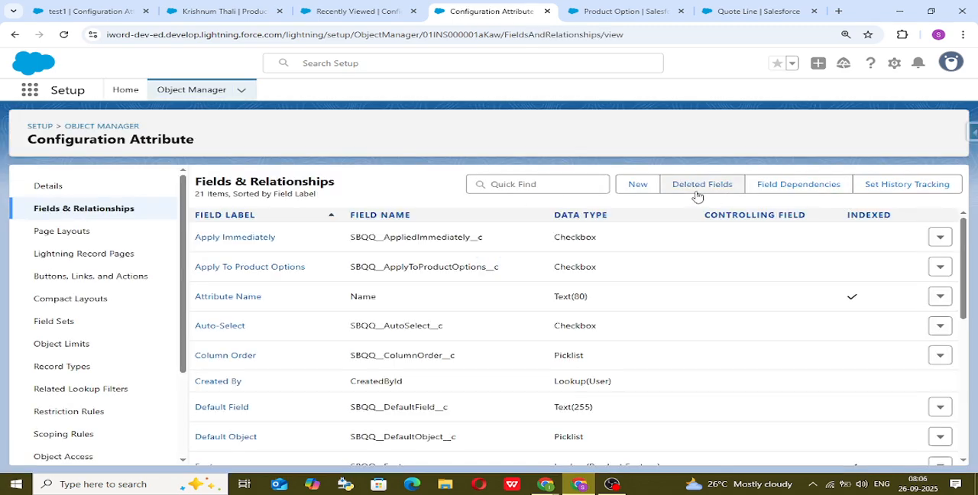
{"action": "scroll", "coordinate": [291, 348], "scroll_direction": "down", "scroll_amount": 3}
{"action": "scroll", "coordinate": [229, 325], "scroll_direction": "up", "scroll_amount": 3}
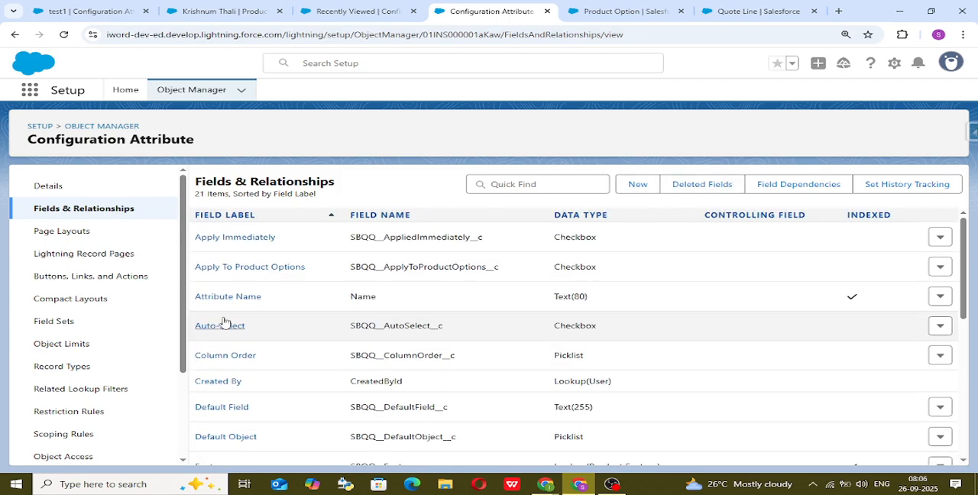
{"action": "scroll", "coordinate": [237, 325], "scroll_direction": "down", "scroll_amount": 2}
{"action": "scroll", "coordinate": [241, 330], "scroll_direction": "up", "scroll_amount": 1}
{"action": "scroll", "coordinate": [241, 330], "scroll_direction": "up", "scroll_amount": 2}
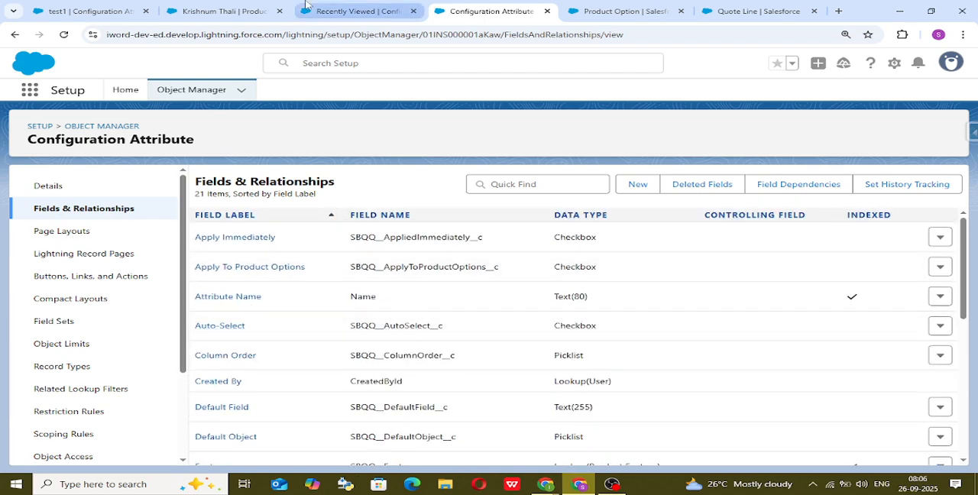
Return to the Configuration Attributes list and start another new record with the Configuration Attribute record type.
{"action": "left_click", "coordinate": [372, 10]}
{"action": "left_click", "coordinate": [709, 138]}
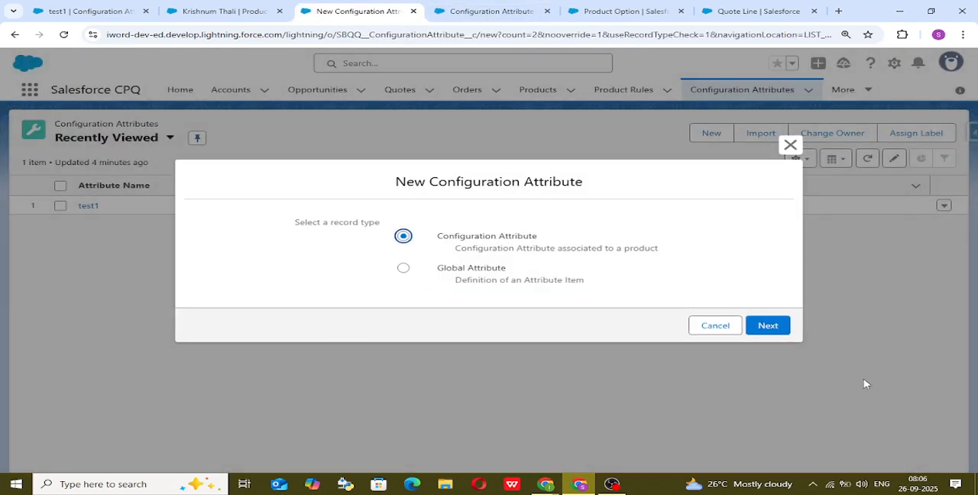
{"action": "left_click", "coordinate": [781, 329]}
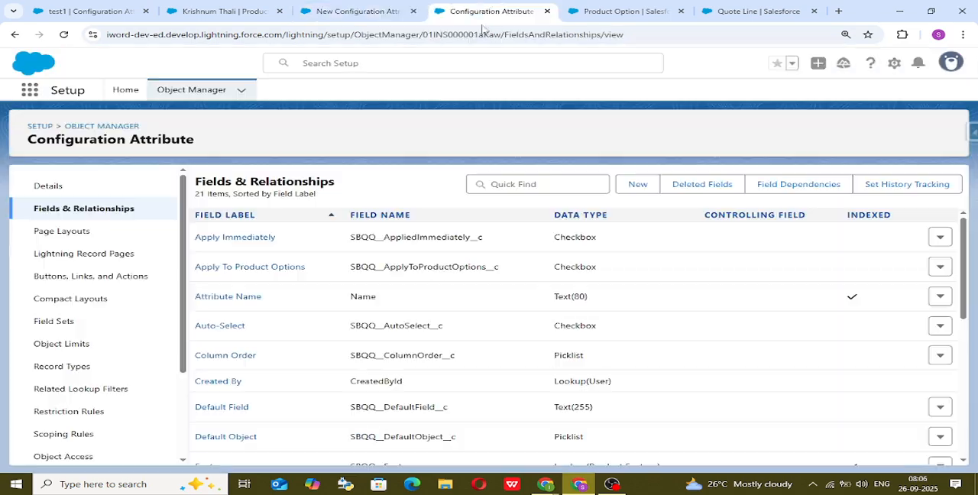
Delete the thali_Type__c picklist value from Configuration Attribute's Target Field, replacing it on existing records with Unit Price.
{"action": "left_click", "coordinate": [489, 10]}
{"action": "scroll", "coordinate": [230, 353], "scroll_direction": "down", "scroll_amount": 3}
{"action": "scroll", "coordinate": [229, 353], "scroll_direction": "down", "scroll_amount": 1}
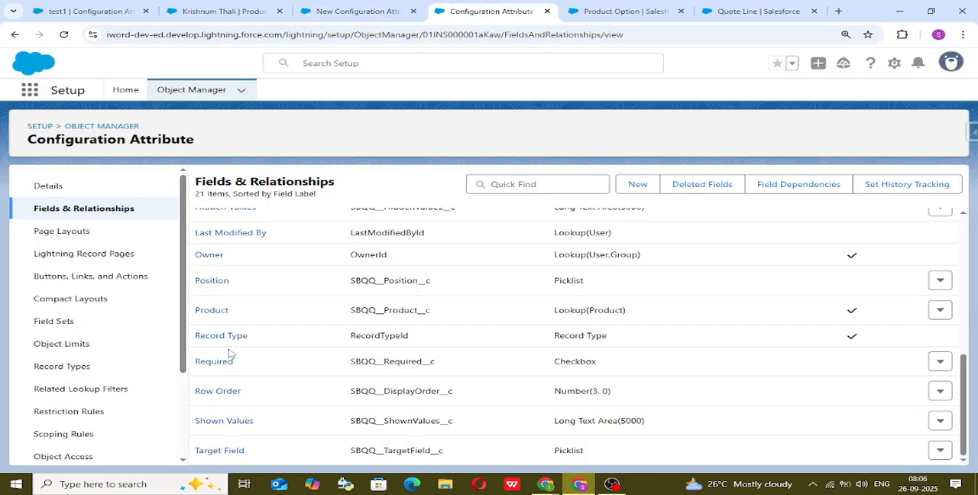
{"action": "left_click", "coordinate": [229, 451]}
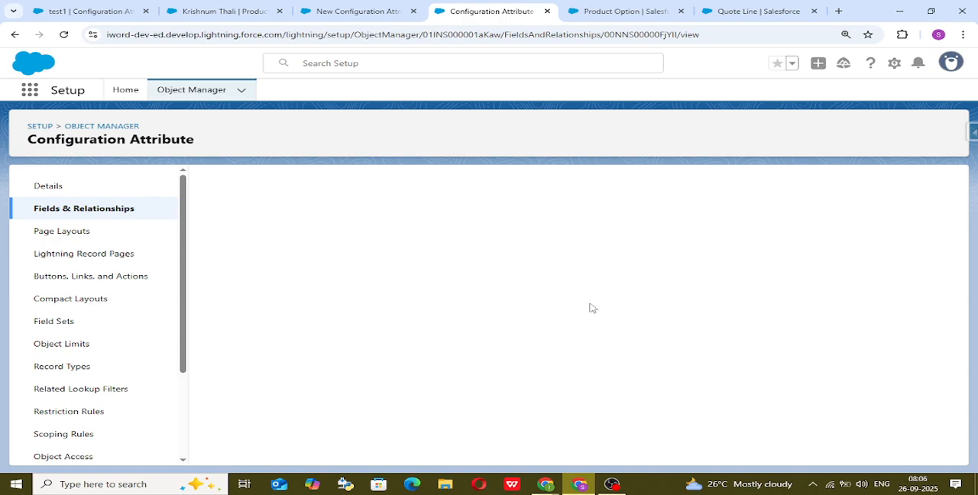
{"action": "scroll", "coordinate": [492, 408], "scroll_direction": "down", "scroll_amount": 10}
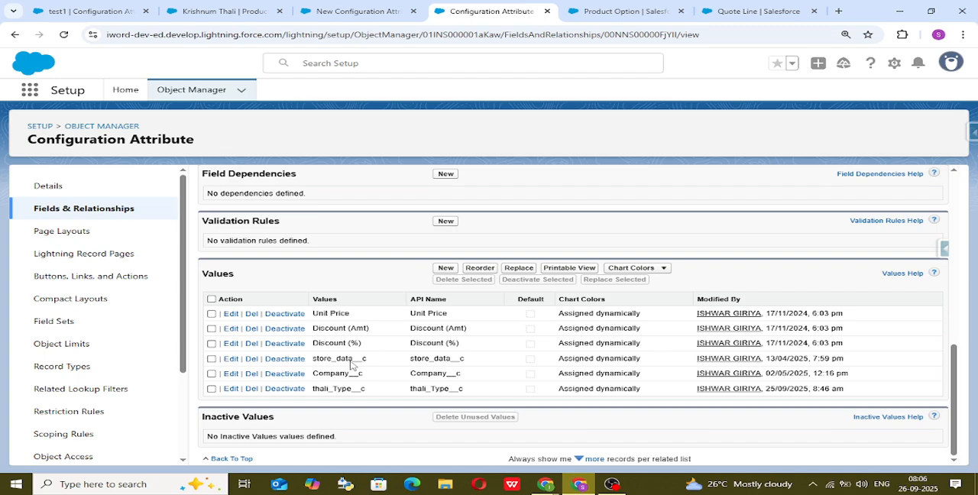
{"action": "left_click", "coordinate": [252, 389]}
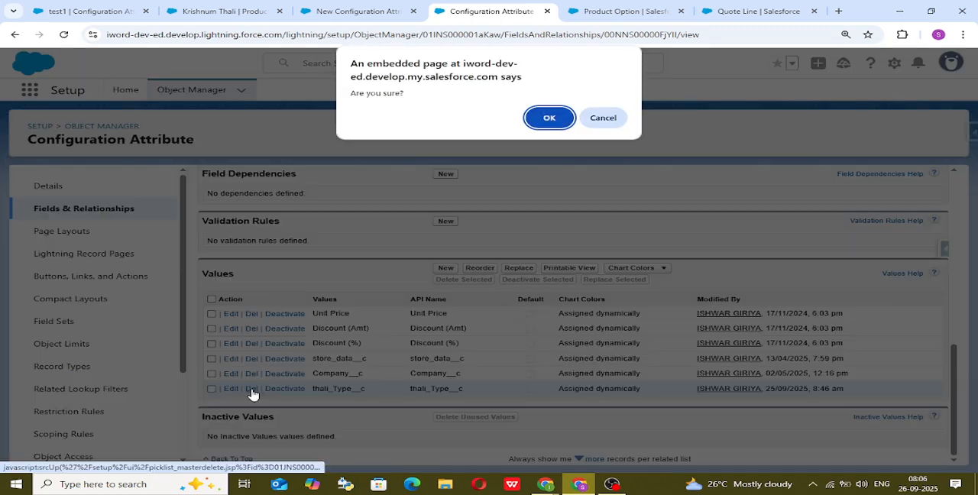
{"action": "left_click", "coordinate": [550, 118]}
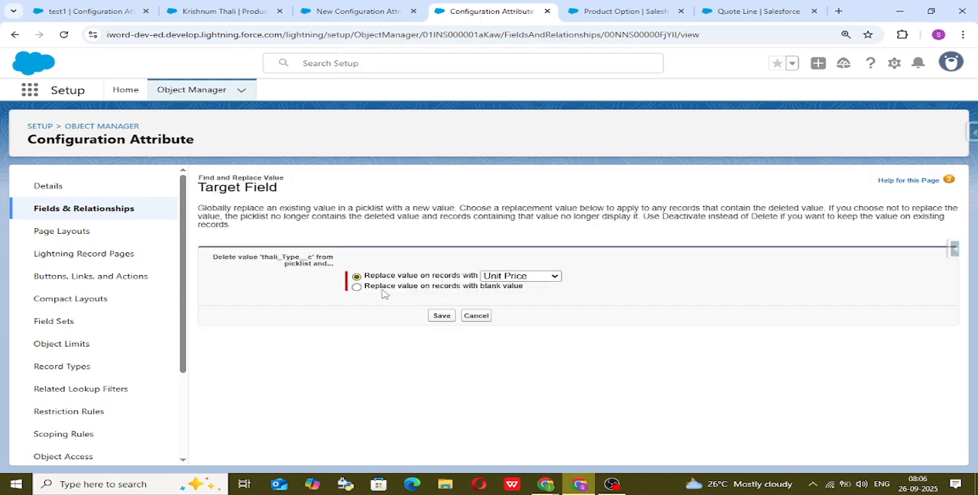
{"action": "left_click", "coordinate": [443, 316]}
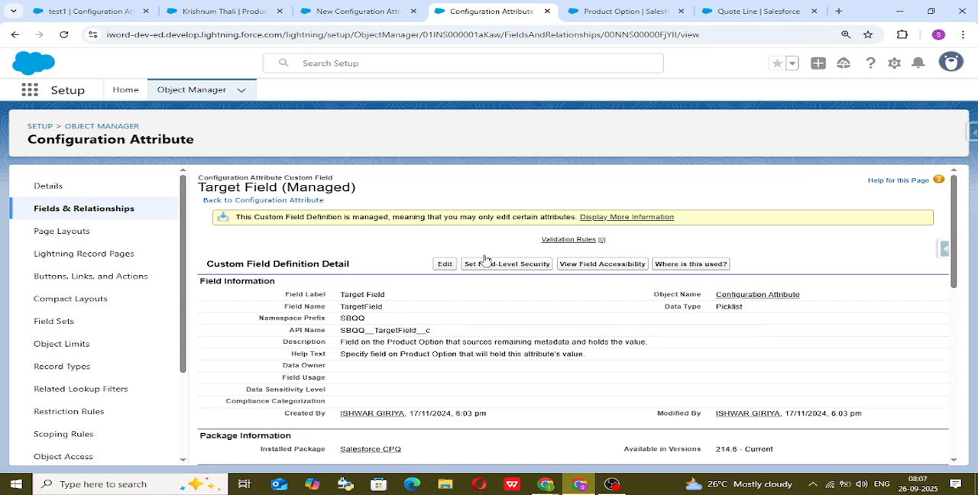
Check the API name of the Thali field on Product Option, and return to the Target Field definition.
{"action": "left_click", "coordinate": [650, 6]}
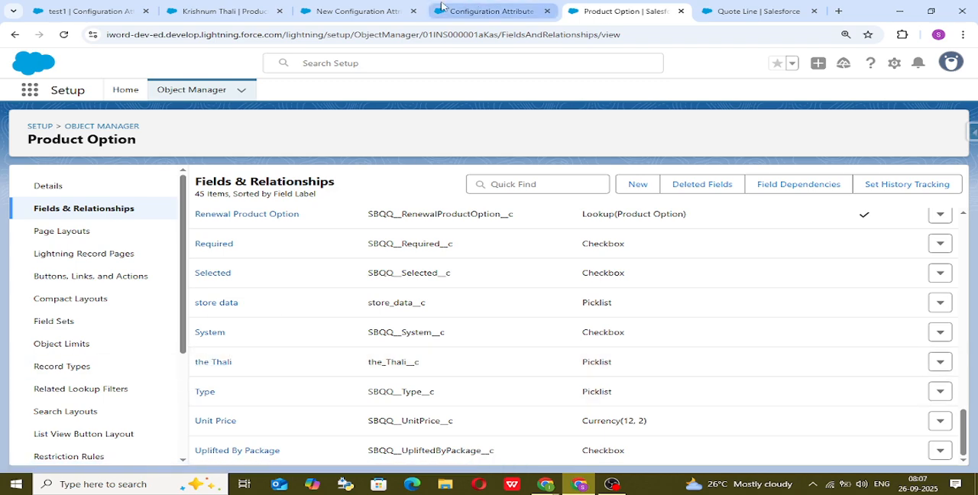
{"action": "left_click", "coordinate": [487, 10]}
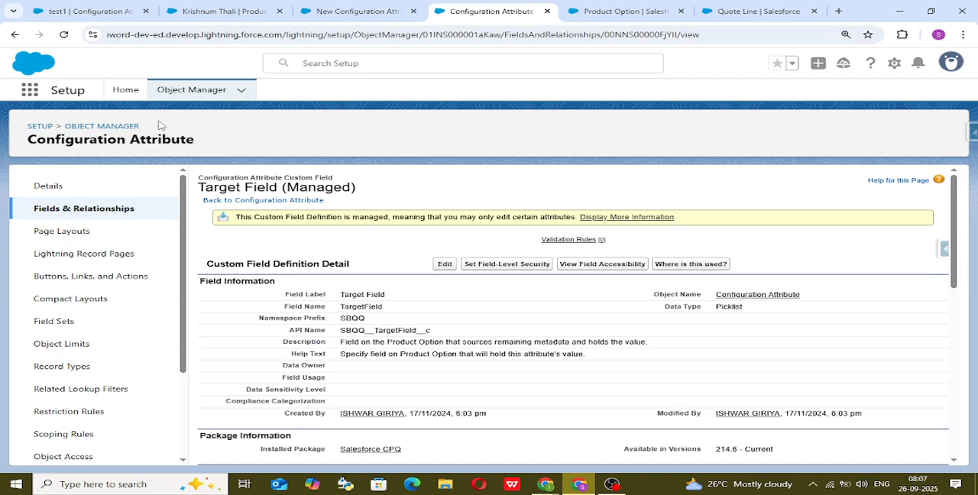
Check the Target Field choices in the new configuration attribute form, and return to the Target Field definition.
{"action": "left_click", "coordinate": [375, 6]}
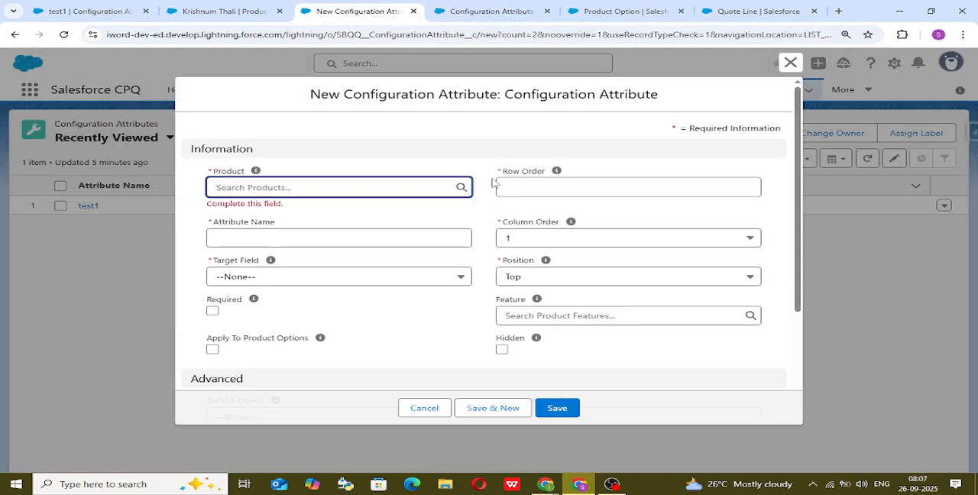
{"action": "left_click", "coordinate": [337, 281]}
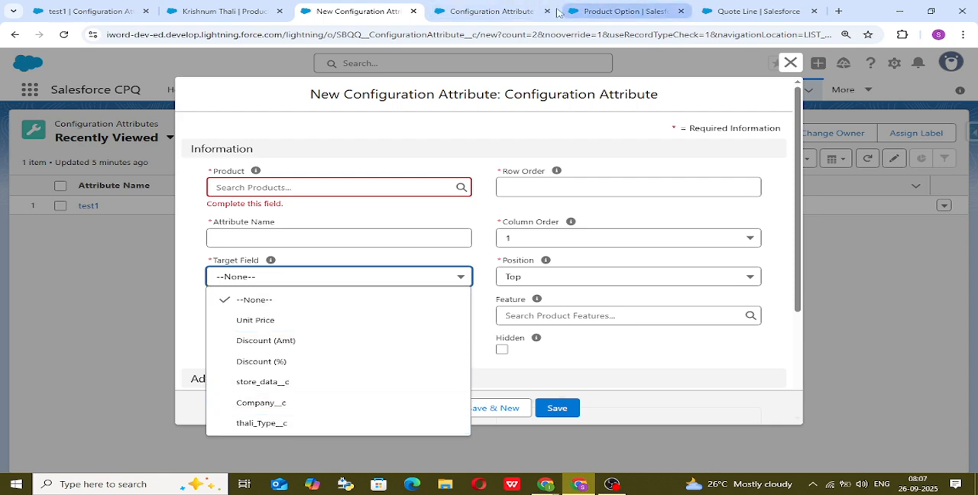
{"action": "left_click", "coordinate": [482, 10]}
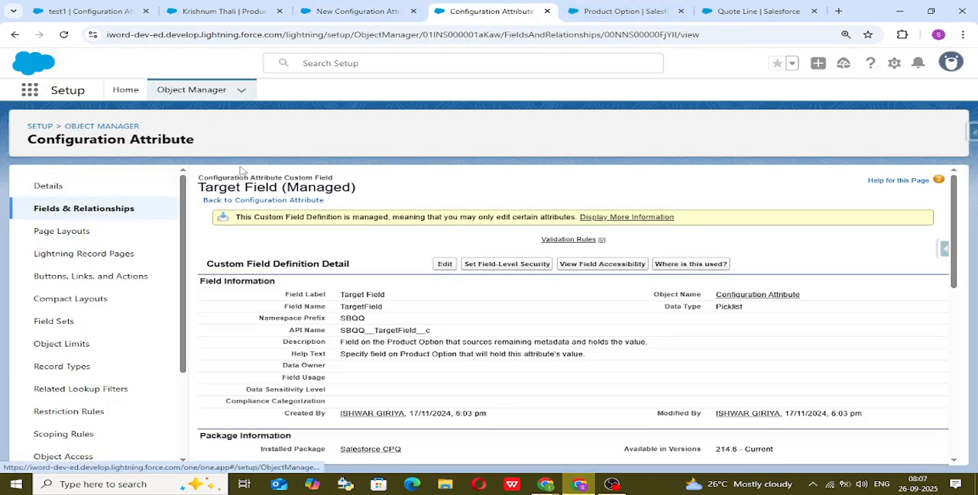
Start adding a new picklist value to Target Field, and copy the API name of the Thali picklist field from Product Option.
{"action": "scroll", "coordinate": [349, 336], "scroll_direction": "down", "scroll_amount": 5}
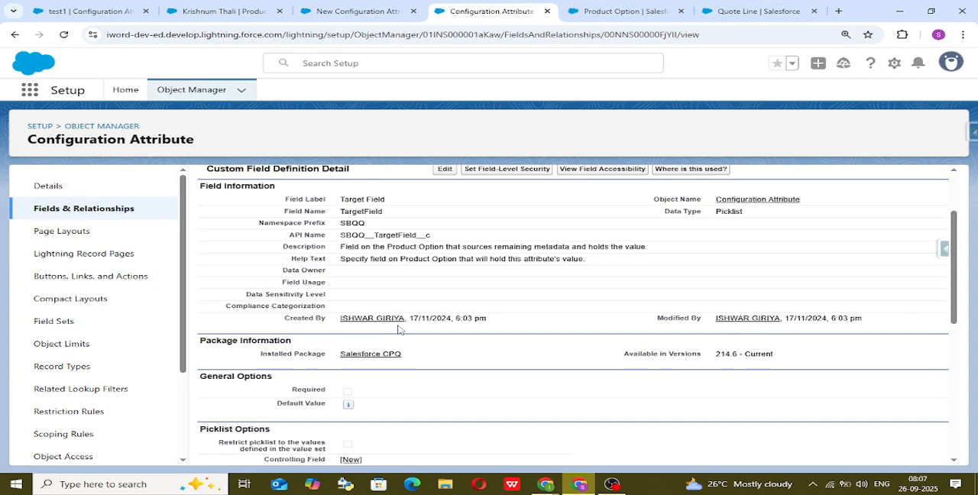
{"action": "scroll", "coordinate": [372, 354], "scroll_direction": "down", "scroll_amount": 2}
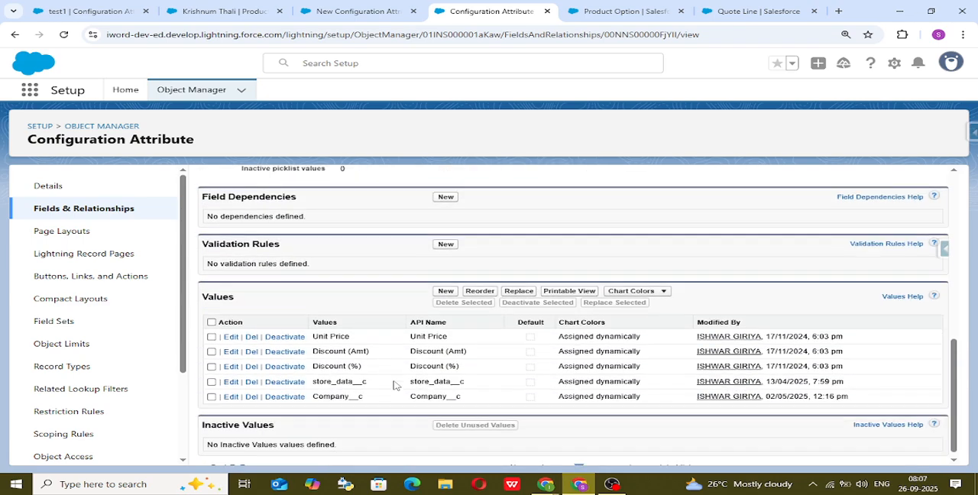
{"action": "left_click", "coordinate": [448, 284]}
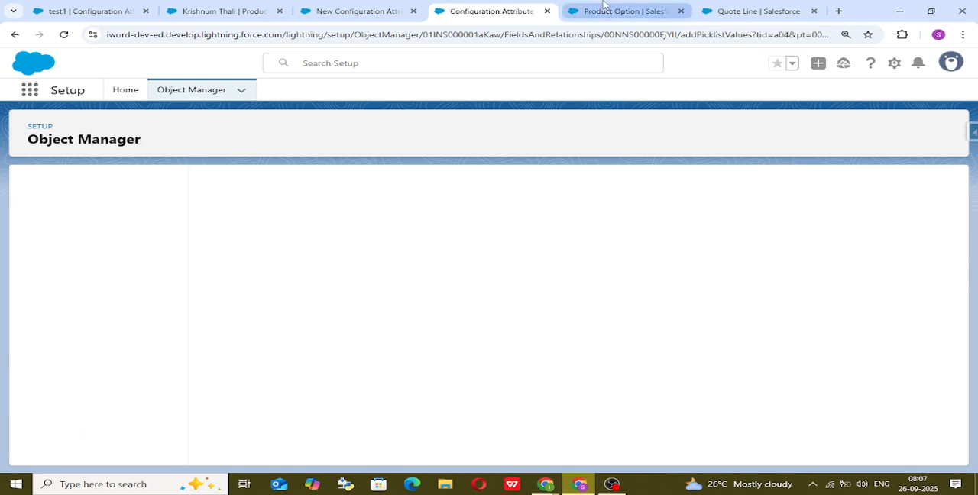
{"action": "left_click", "coordinate": [611, 9]}
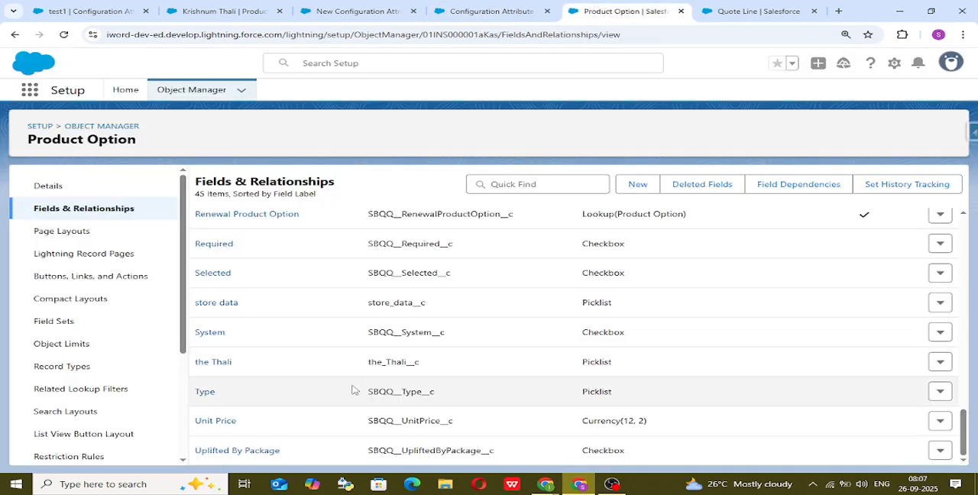
{"action": "double_click", "coordinate": [430, 364]}
{"action": "key", "text": "ctrl+c"}
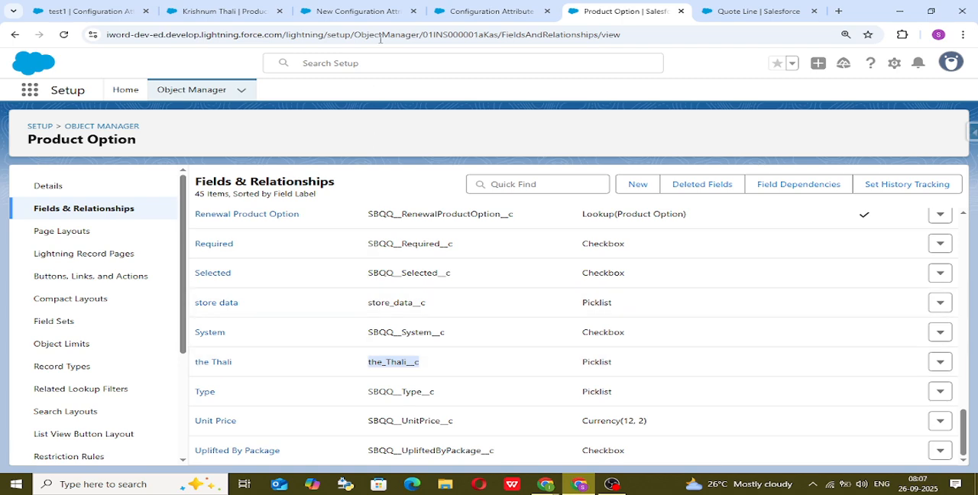
{"action": "left_click", "coordinate": [454, 5]}
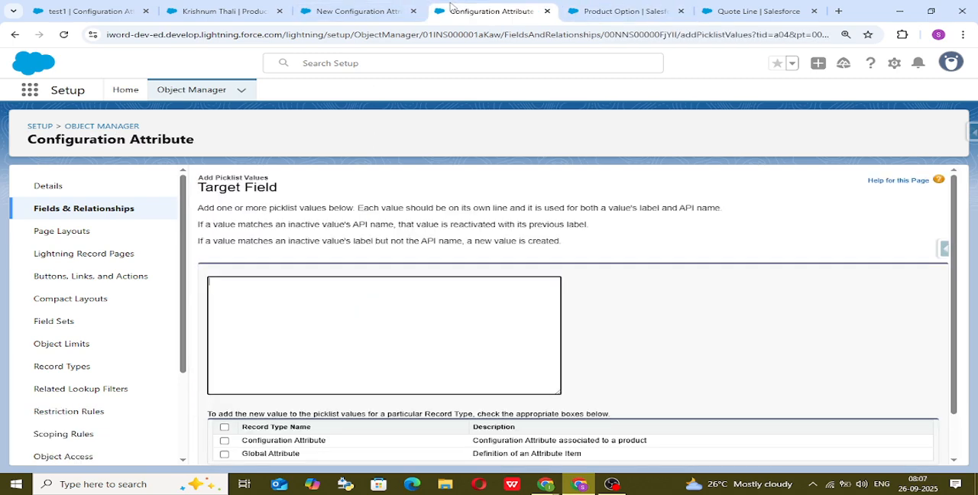
Add the_Thali__c as a Target Field value for all record types, save, and review the list of values.
{"action": "key", "text": "ctrl+v"}
{"action": "key", "text": "BackSpace"}
{"action": "left_click", "coordinate": [224, 426]}
{"action": "scroll", "coordinate": [864, 332], "scroll_direction": "down", "scroll_amount": 1}
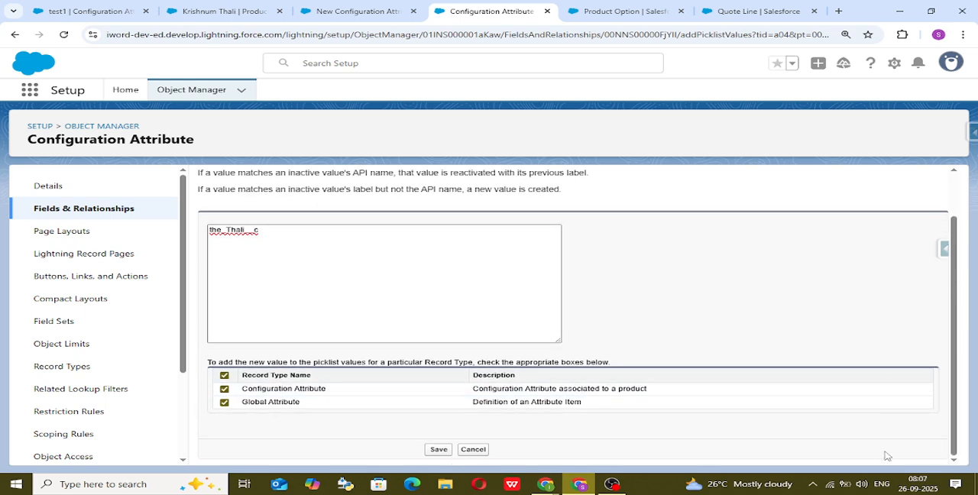
{"action": "left_click", "coordinate": [438, 450]}
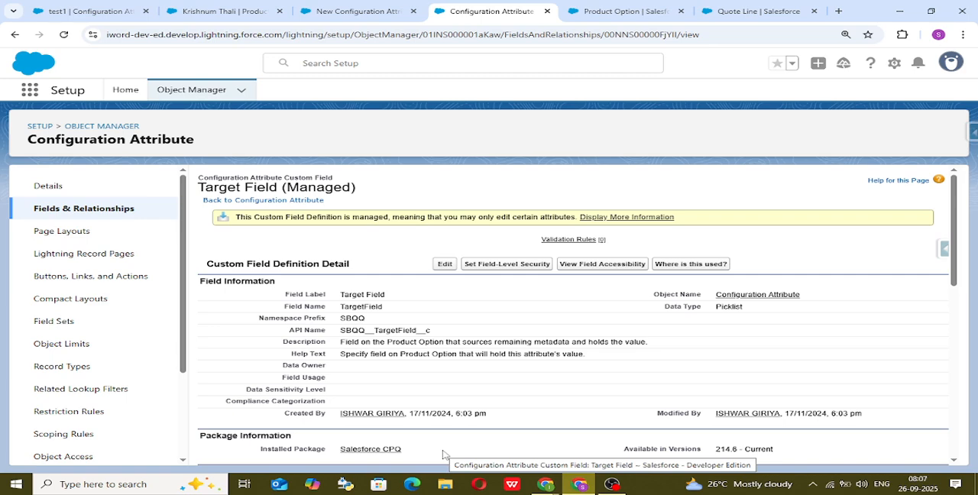
{"action": "scroll", "coordinate": [549, 369], "scroll_direction": "down", "scroll_amount": 10}
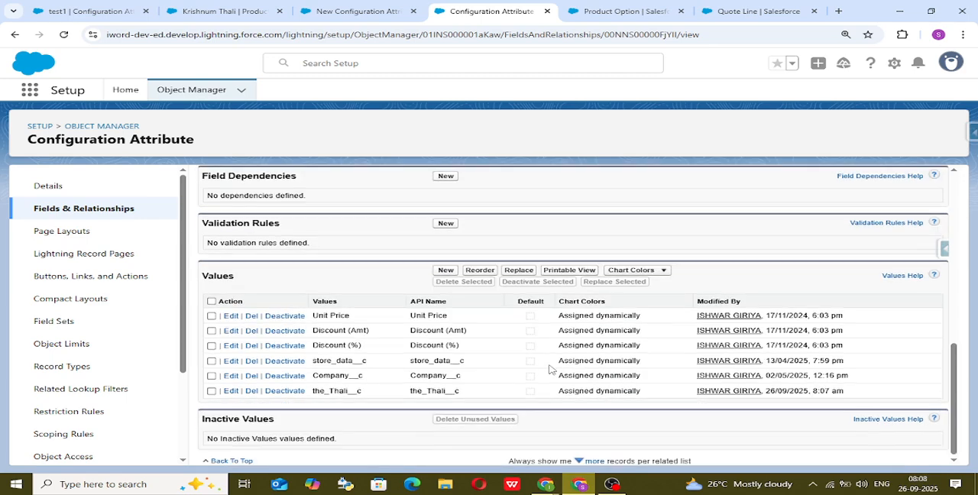
{"action": "scroll", "coordinate": [533, 368], "scroll_direction": "up", "scroll_amount": 10}
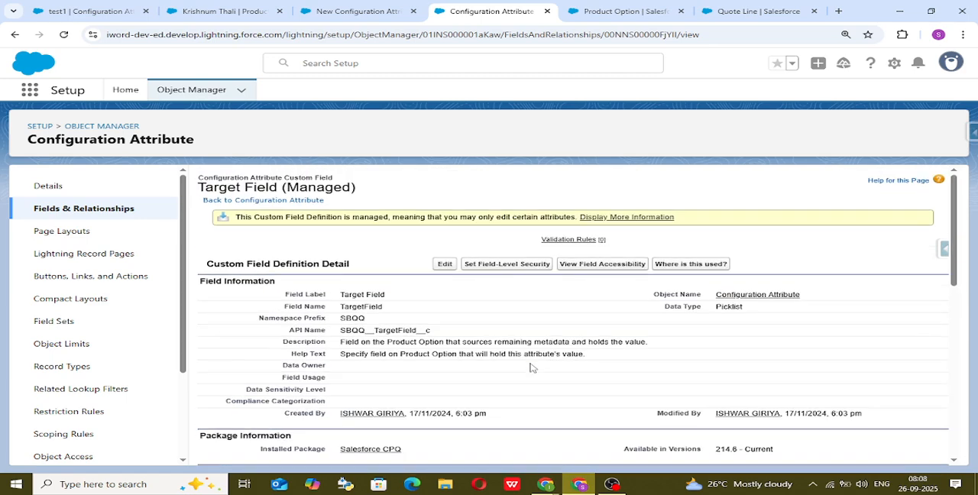
Discard the open new configuration attribute form and apply the Compact display density with a page refresh.
{"action": "left_click", "coordinate": [304, 9]}
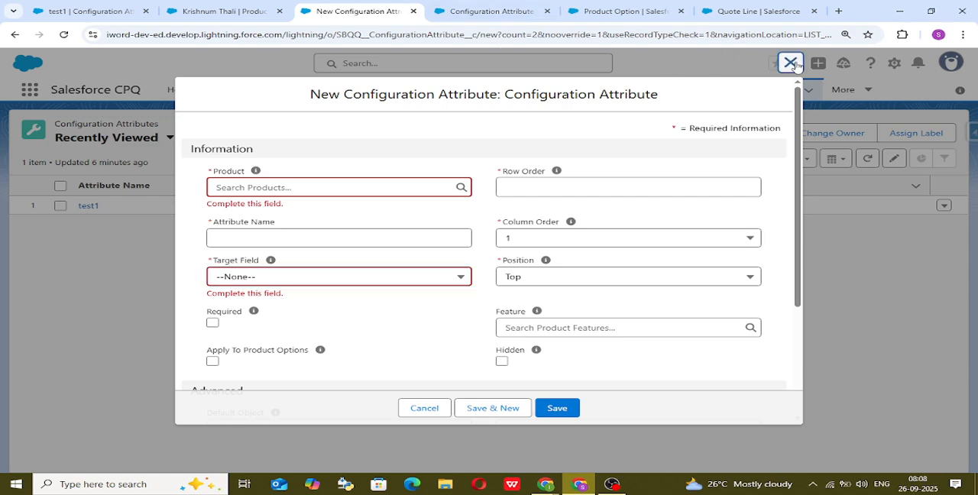
{"action": "left_click", "coordinate": [791, 62]}
{"action": "left_click", "coordinate": [947, 66]}
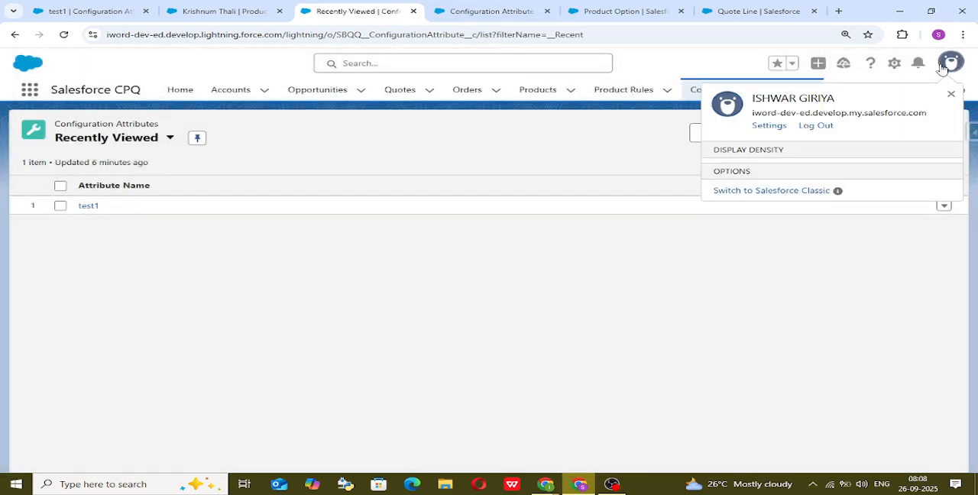
{"action": "left_click", "coordinate": [856, 156]}
{"action": "left_click", "coordinate": [803, 196]}
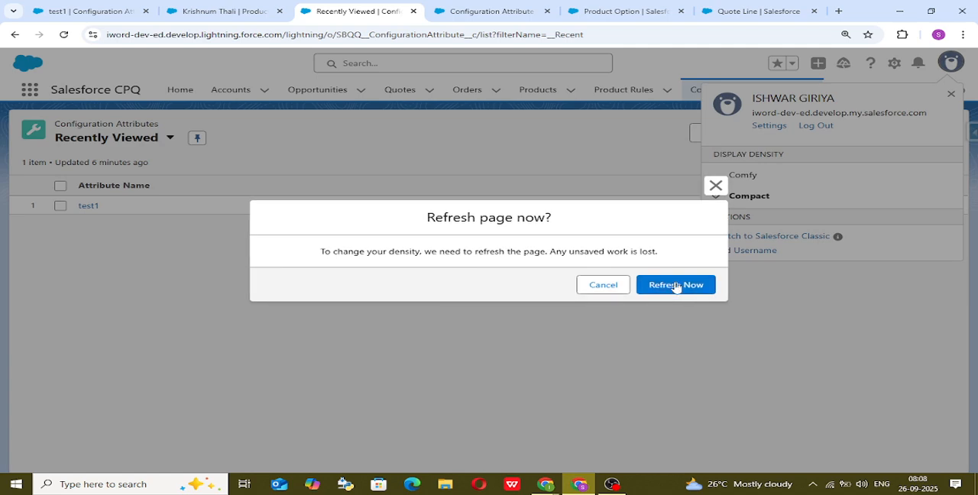
{"action": "left_click", "coordinate": [677, 288]}
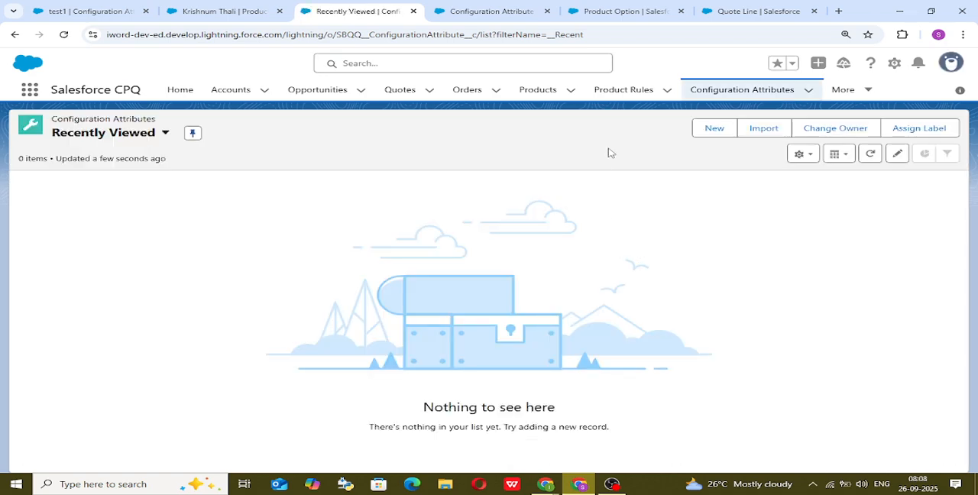
Start a new Configuration Attribute record with product Krishnum Thali, attribute name test1 and target field the_Thali__c.
{"action": "left_click", "coordinate": [730, 128]}
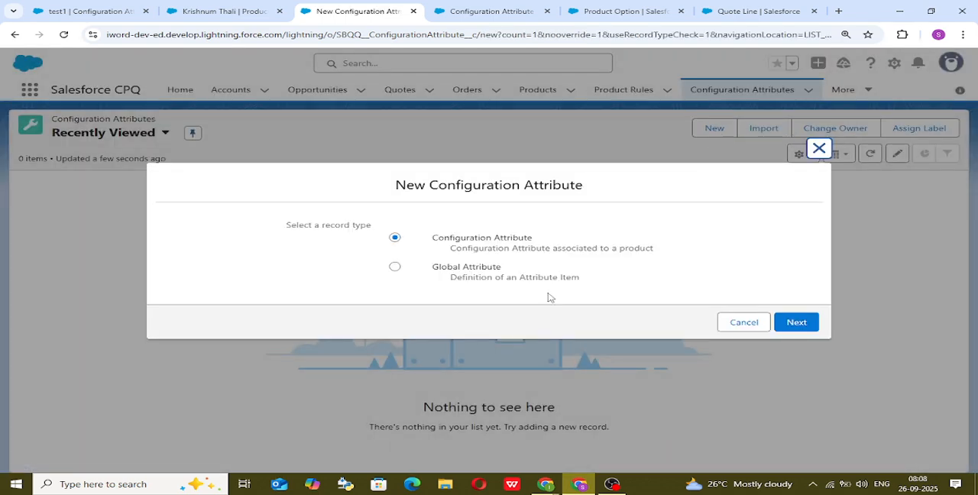
{"action": "left_click", "coordinate": [802, 322]}
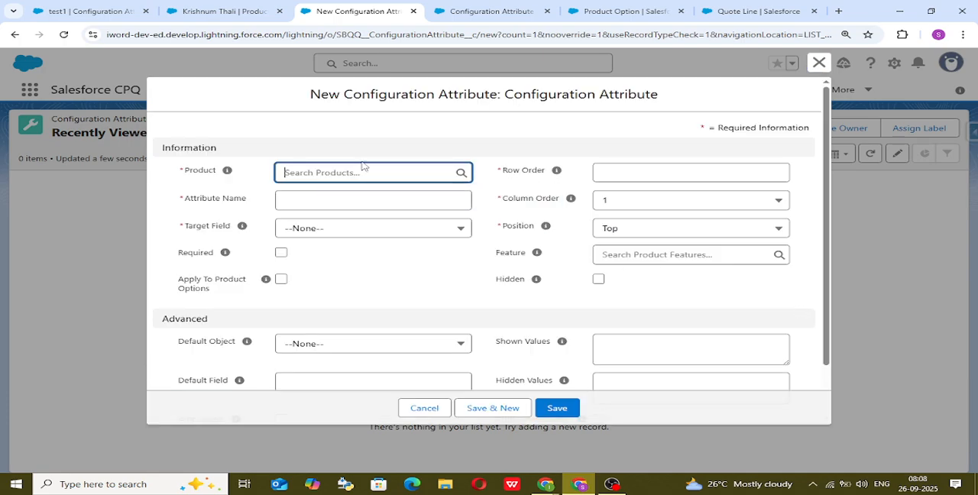
{"action": "left_click", "coordinate": [368, 170]}
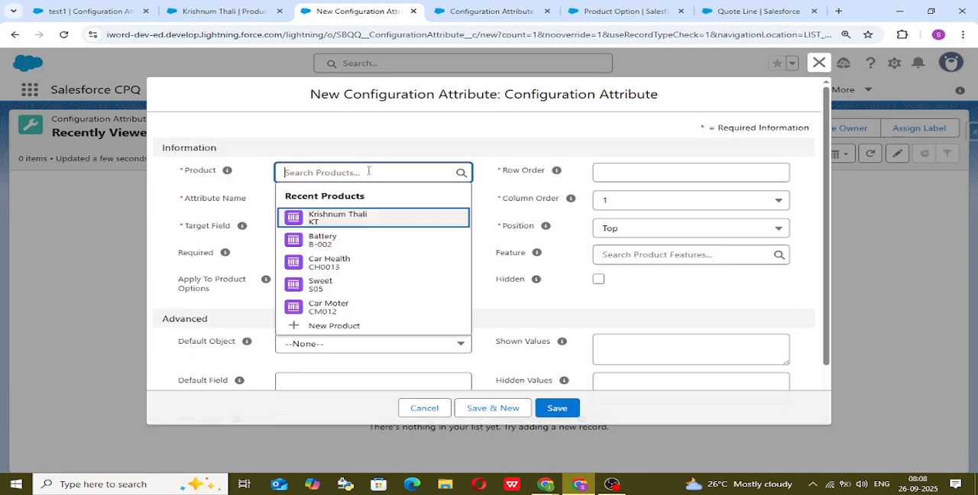
{"action": "left_click", "coordinate": [381, 217]}
{"action": "left_click", "coordinate": [372, 213]}
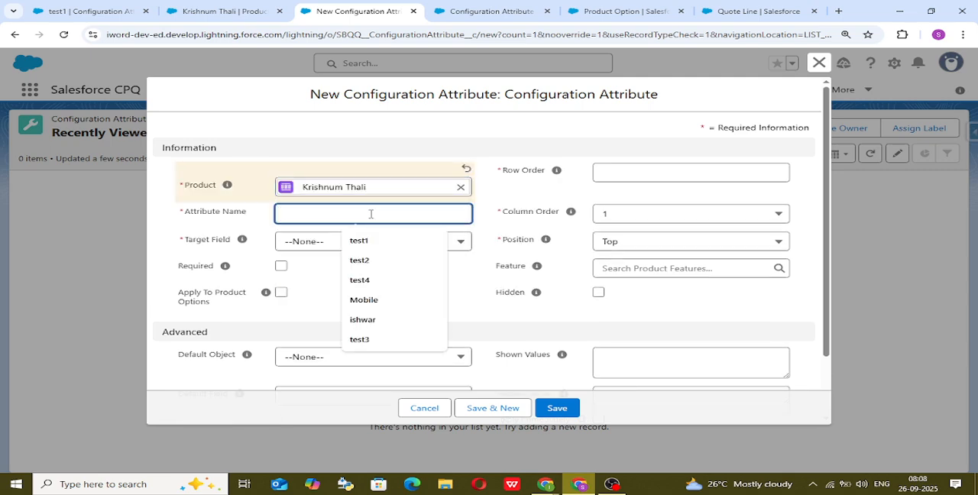
{"action": "left_click", "coordinate": [375, 239]}
{"action": "left_click", "coordinate": [343, 264]}
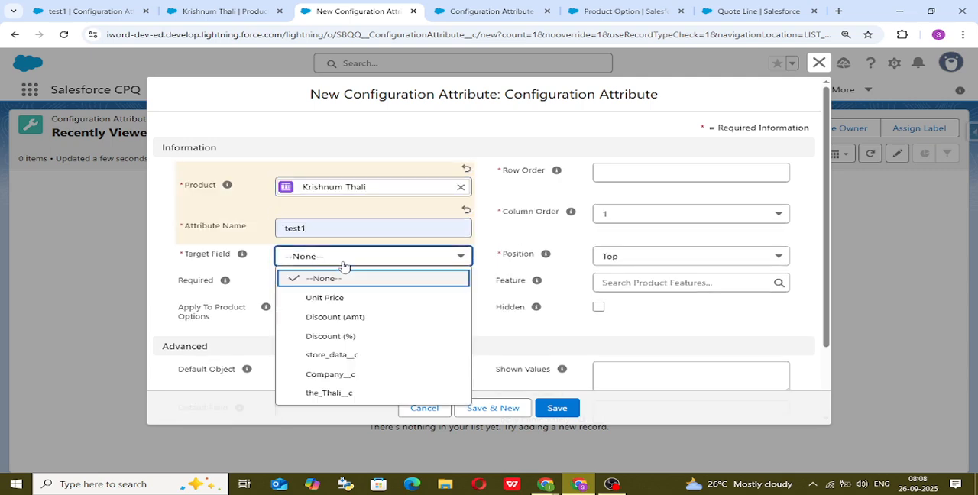
{"action": "left_click", "coordinate": [348, 393]}
Set Row Order to 1, enable Required and Apply Immediately, and save the configuration attribute.
{"action": "left_click", "coordinate": [674, 181]}
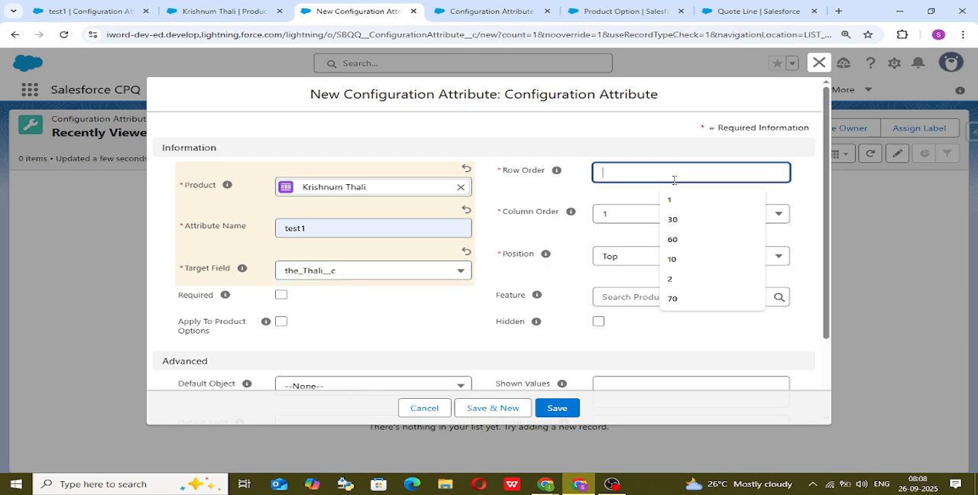
{"action": "type", "text": "1"}
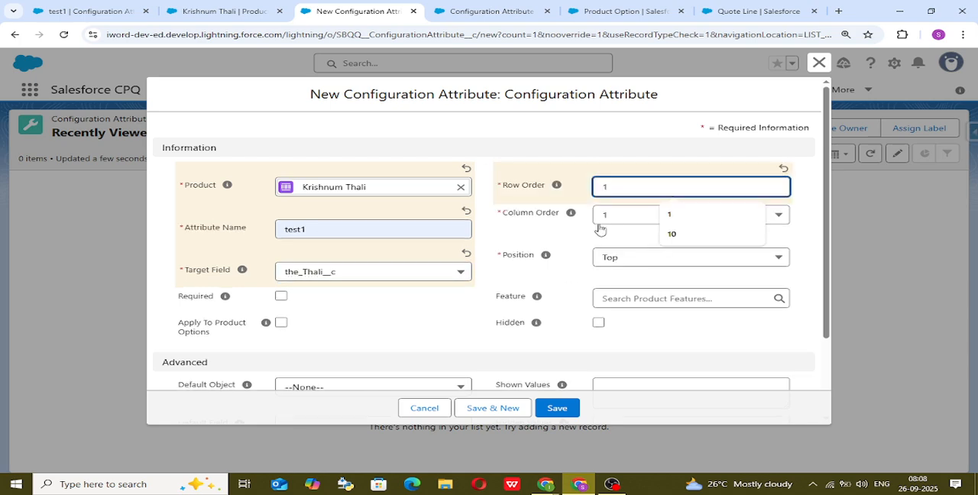
{"action": "left_click", "coordinate": [604, 276]}
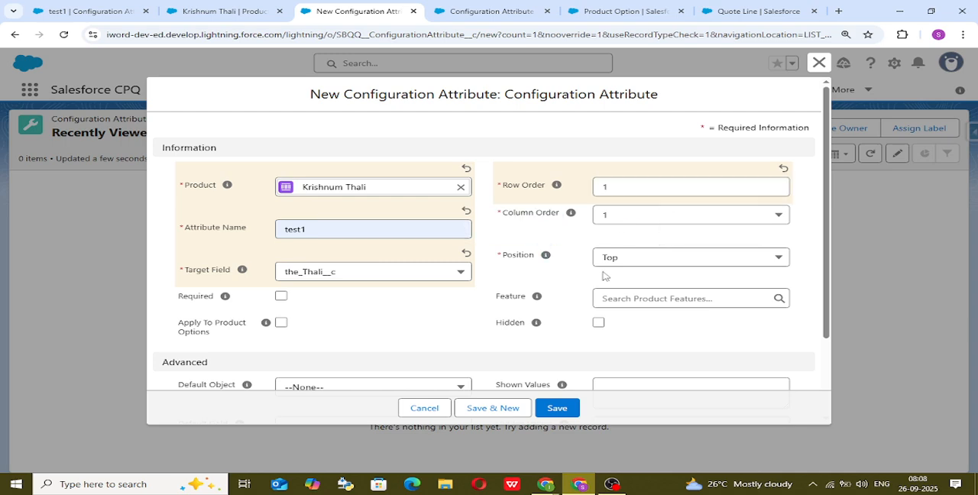
{"action": "left_click", "coordinate": [283, 298]}
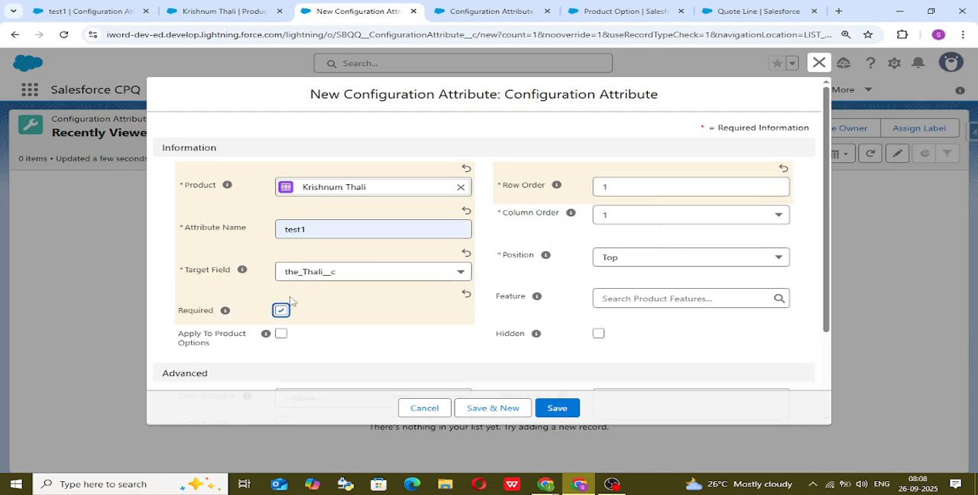
{"action": "scroll", "coordinate": [635, 332], "scroll_direction": "down", "scroll_amount": 2}
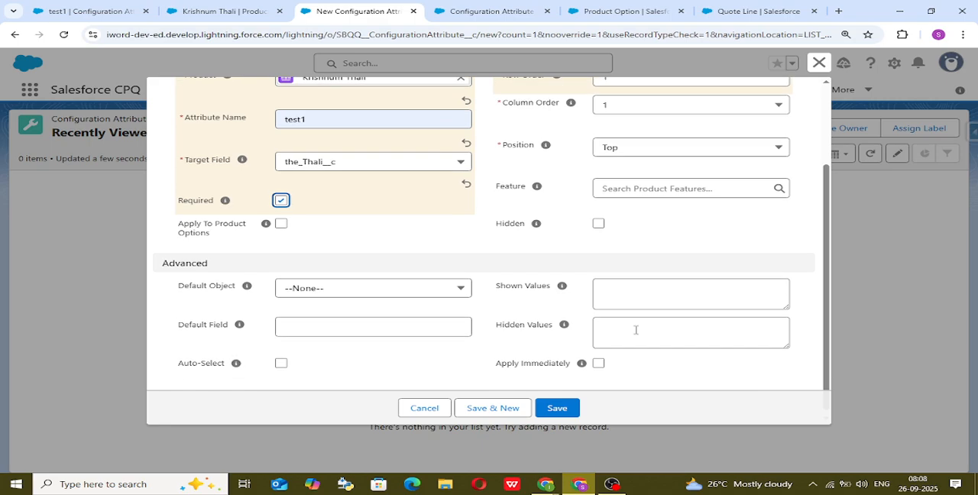
{"action": "left_click", "coordinate": [599, 359]}
{"action": "scroll", "coordinate": [321, 143], "scroll_direction": "up", "scroll_amount": 3}
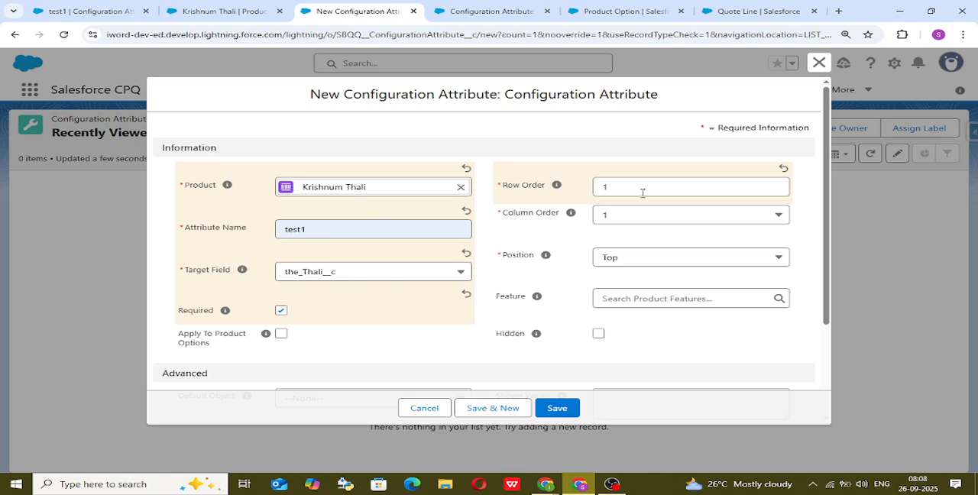
{"action": "scroll", "coordinate": [621, 382], "scroll_direction": "down", "scroll_amount": 3}
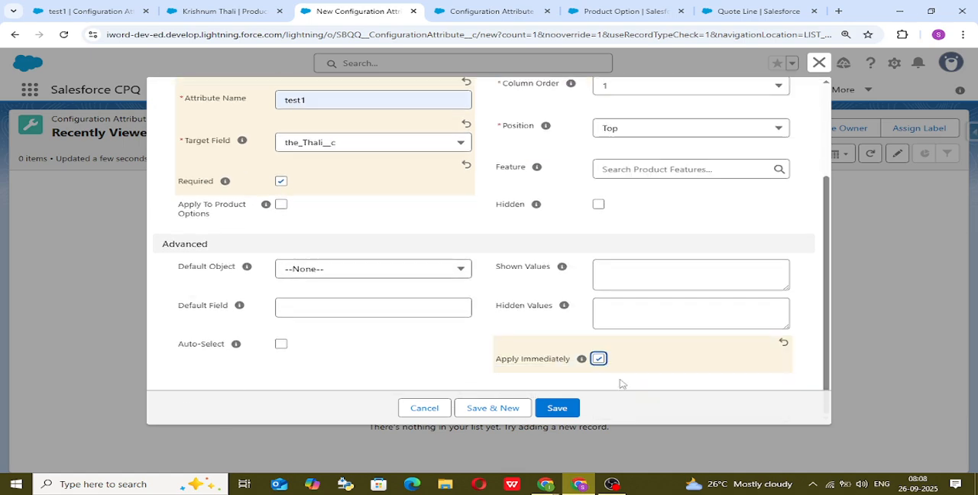
{"action": "left_click", "coordinate": [560, 408]}
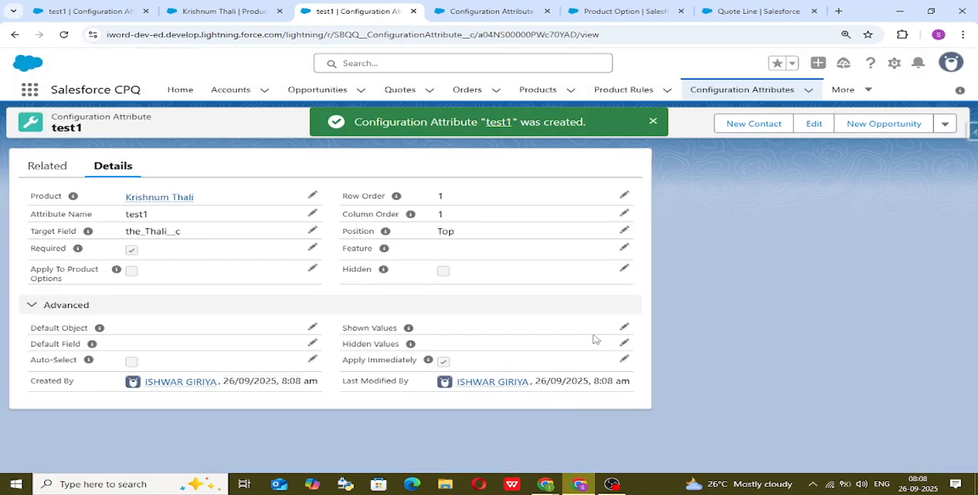
Return to the old test1 attribute page and open the Quotes list from there.
{"action": "left_click", "coordinate": [606, 9]}
{"action": "left_click", "coordinate": [493, 6]}
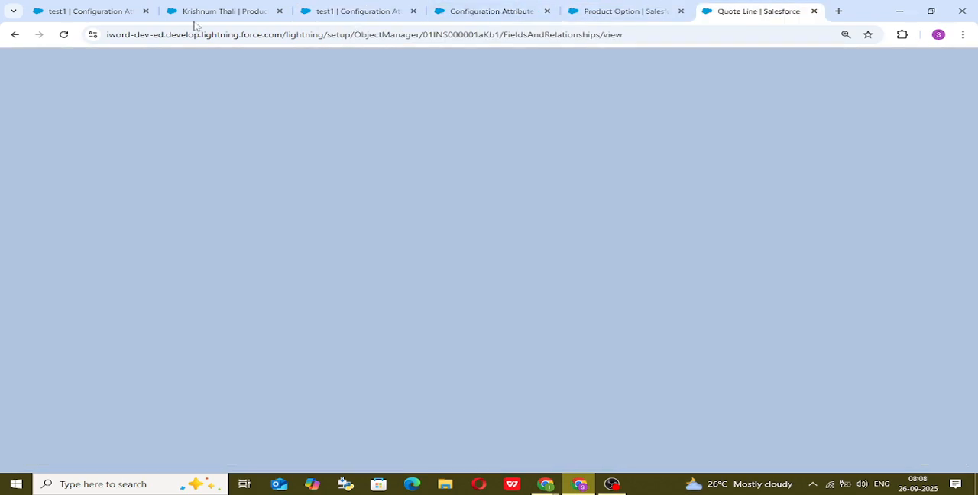
{"action": "left_click", "coordinate": [191, 12]}
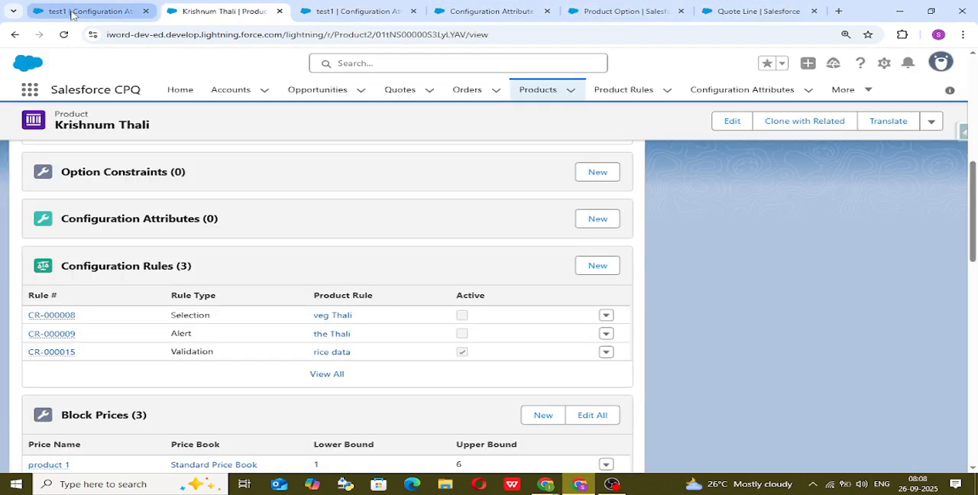
{"action": "left_click", "coordinate": [72, 14]}
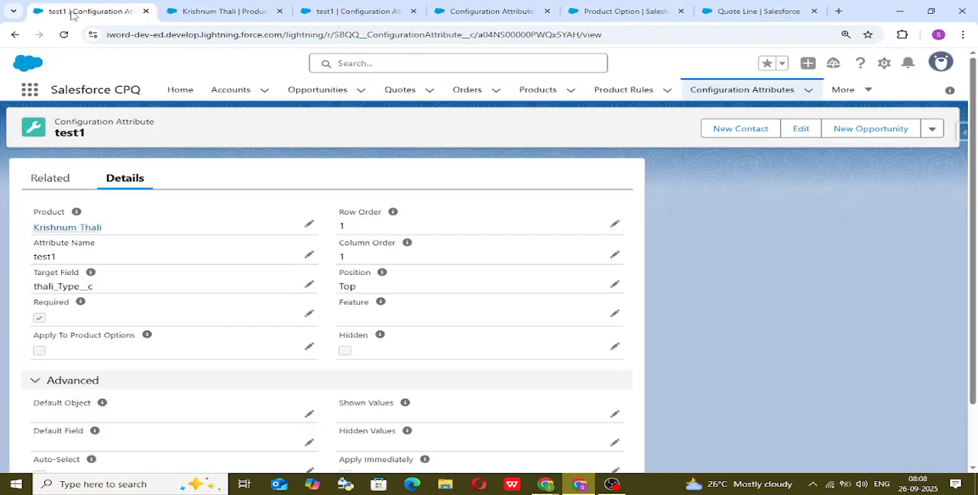
{"action": "left_click", "coordinate": [397, 92]}
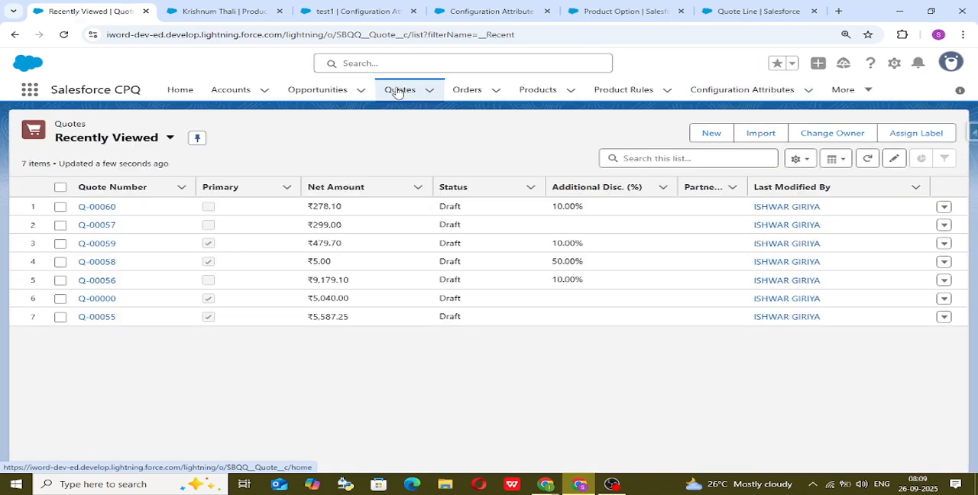
Change the display density from the user profile options to Comfy.
{"action": "left_click", "coordinate": [951, 63]}
{"action": "left_click", "coordinate": [749, 153]}
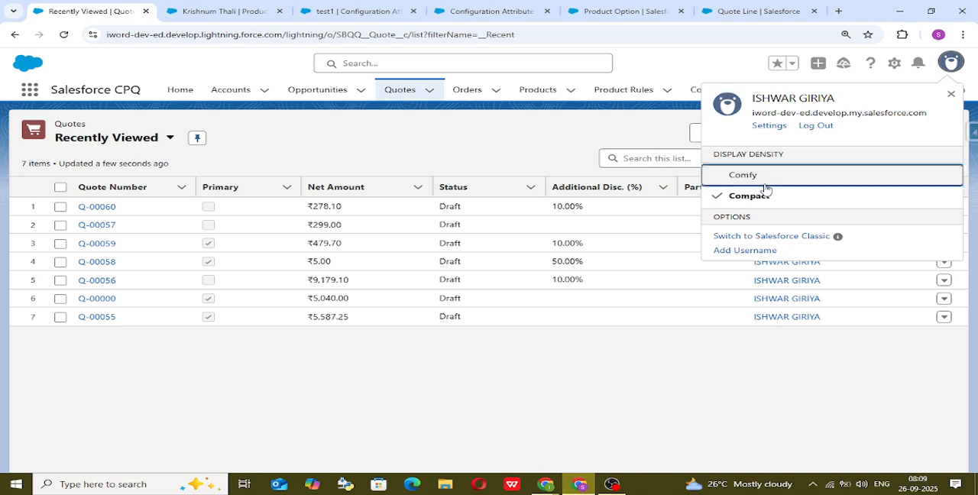
{"action": "left_click", "coordinate": [760, 182]}
{"action": "left_click", "coordinate": [691, 285]}
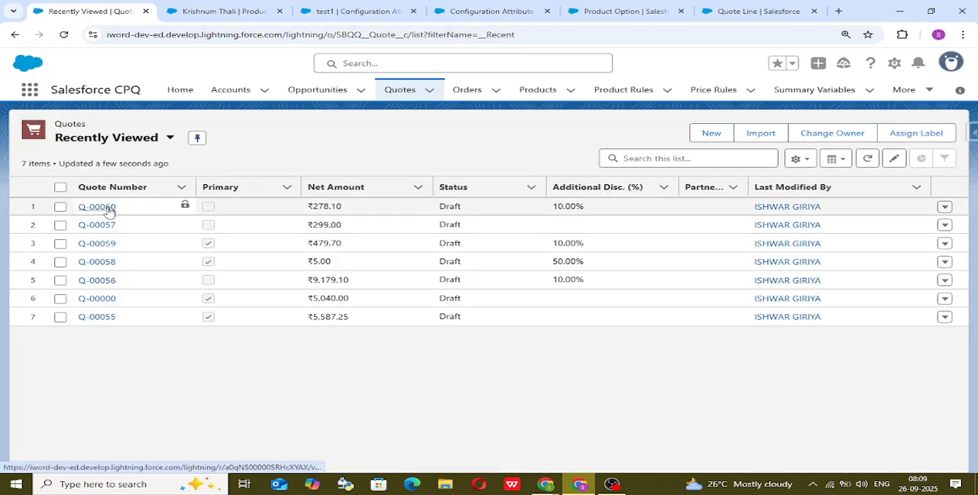
Open the first recently viewed quote in the line editor and delete all of its quote lines.
{"action": "left_click", "coordinate": [109, 208]}
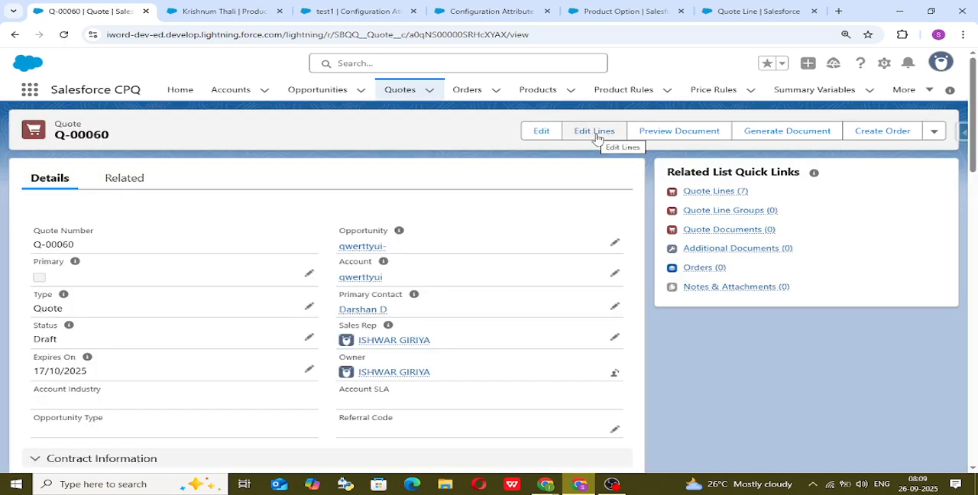
{"action": "left_click", "coordinate": [595, 135]}
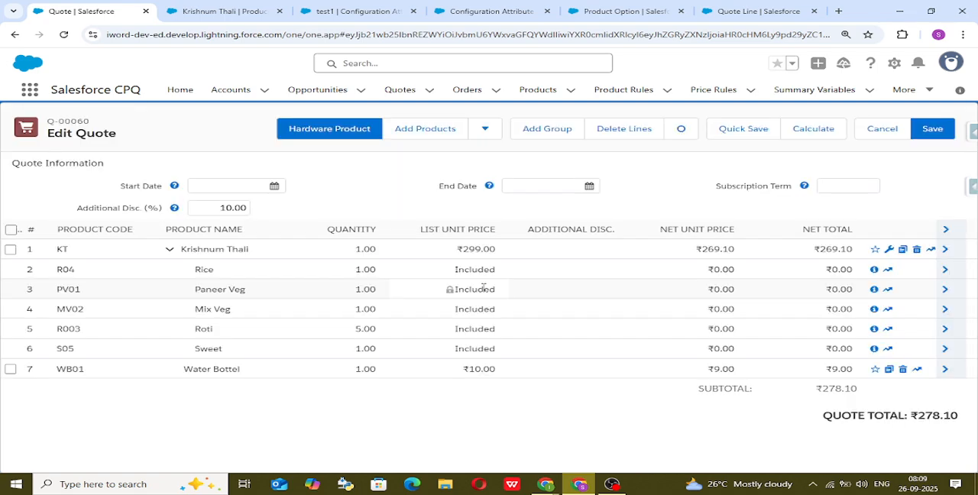
{"action": "left_click", "coordinate": [13, 232]}
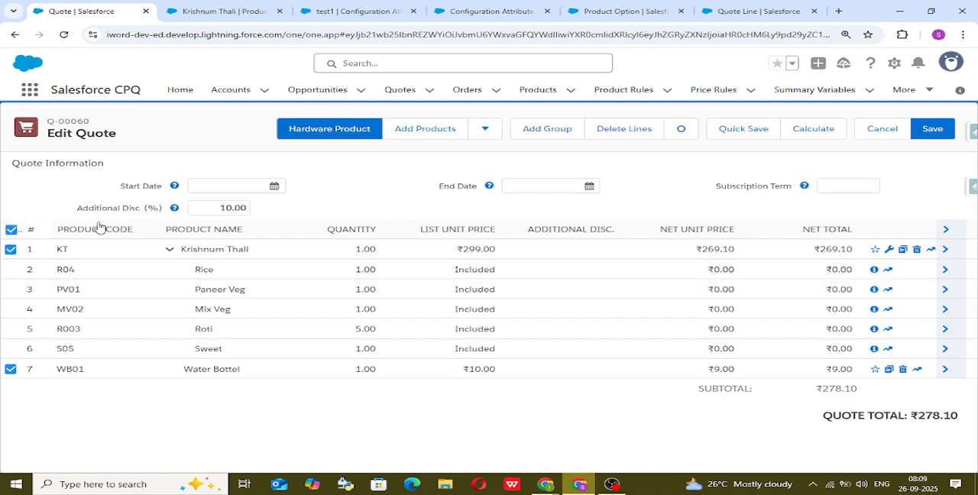
{"action": "left_click", "coordinate": [623, 128]}
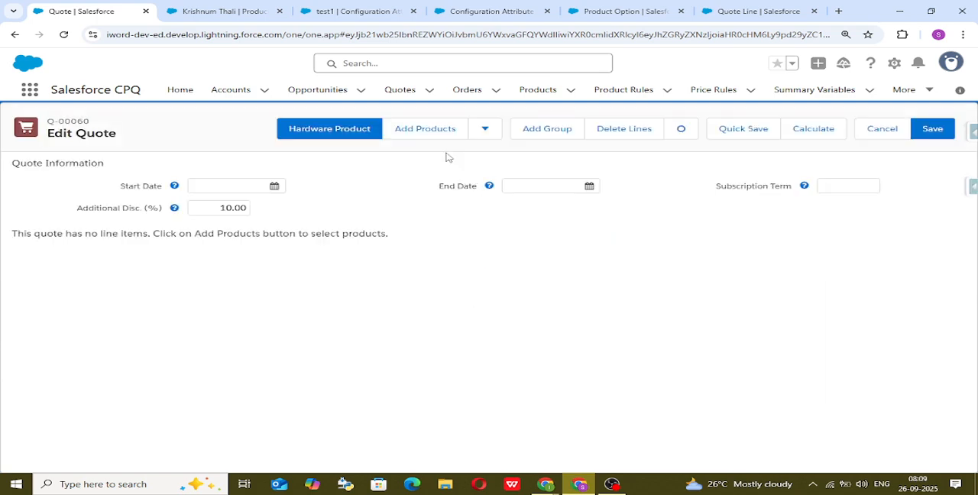
Search the products for "kt" and add the Krishnum Thali bundle to the quote for configuration.
{"action": "left_click", "coordinate": [419, 130]}
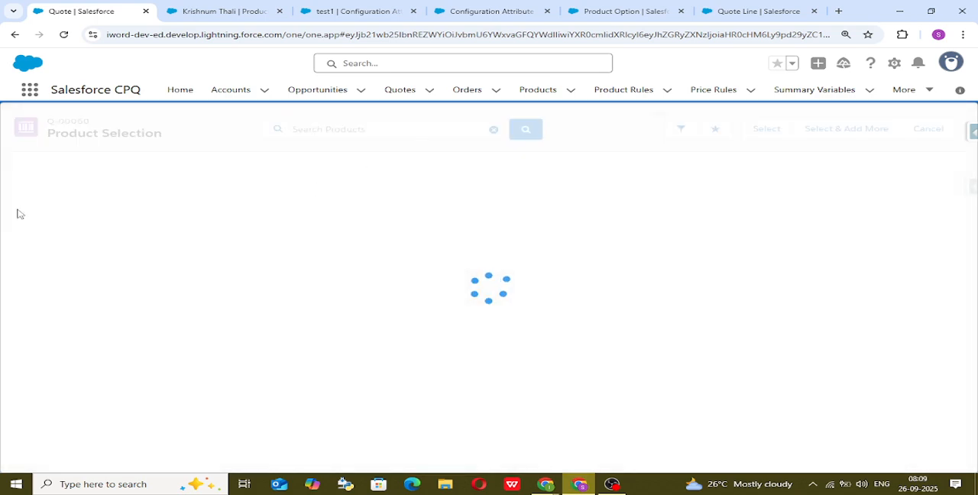
{"action": "left_click", "coordinate": [336, 132]}
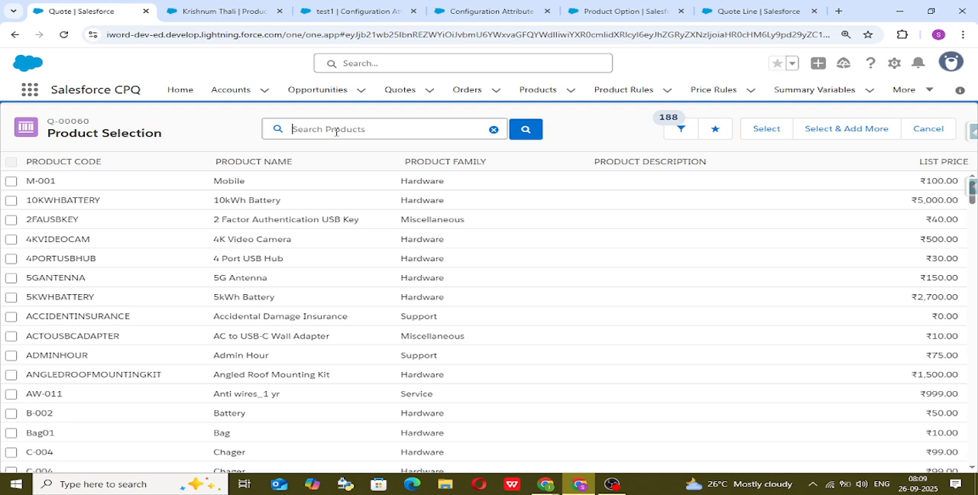
{"action": "type", "text": "kt"}
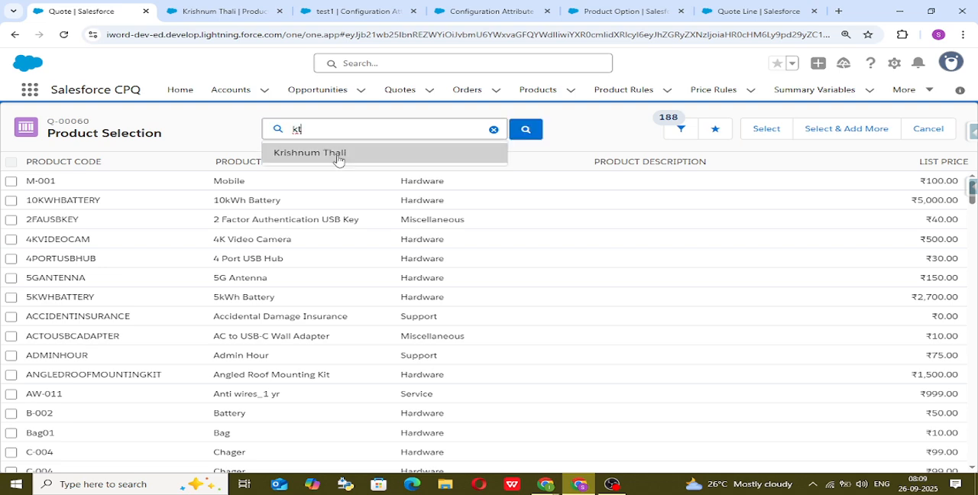
{"action": "left_click", "coordinate": [336, 155]}
{"action": "left_click", "coordinate": [11, 182]}
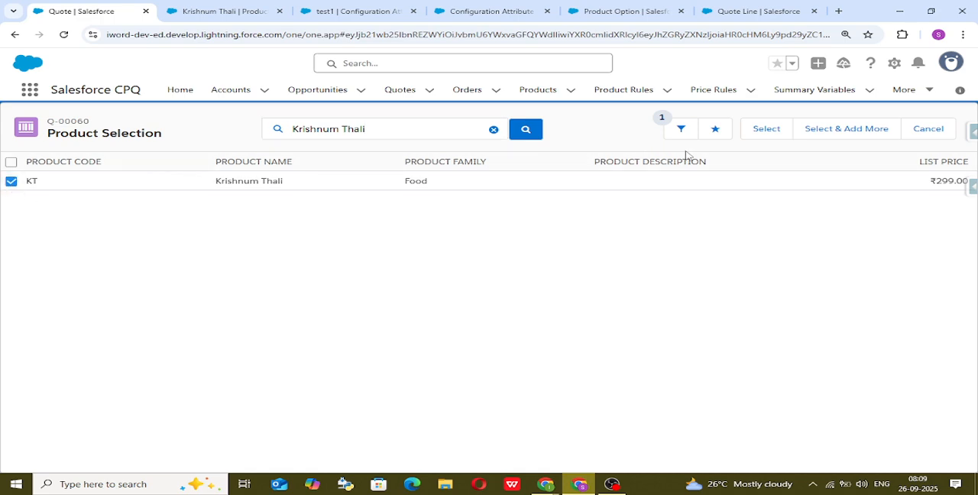
{"action": "left_click", "coordinate": [760, 131]}
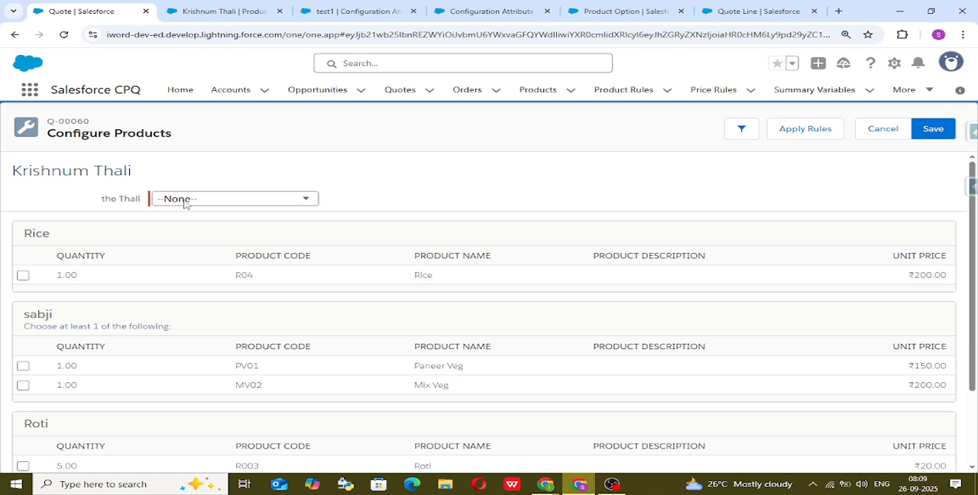
Try the Thali attribute with Veg, set it to Non -Veg, and select the Paneer Veg option under sabji.
{"action": "left_click", "coordinate": [279, 205]}
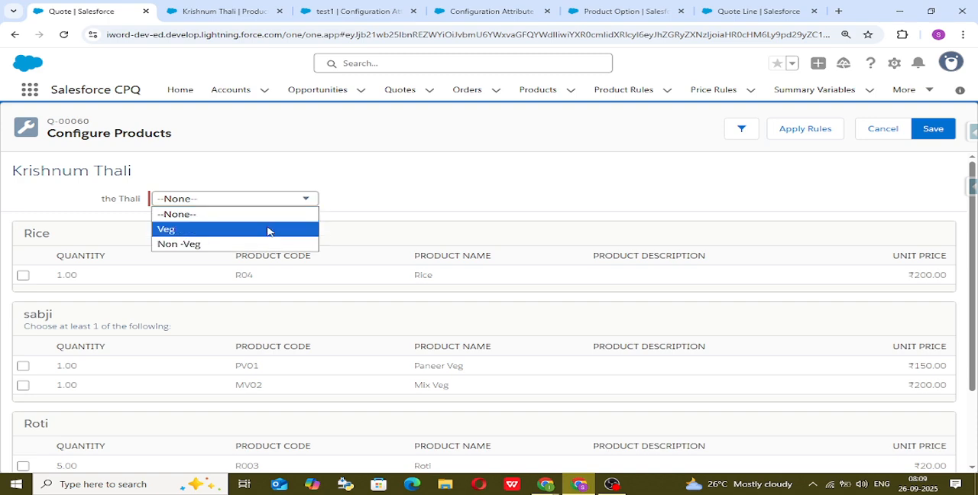
{"action": "left_click", "coordinate": [267, 229]}
{"action": "left_click", "coordinate": [293, 201]}
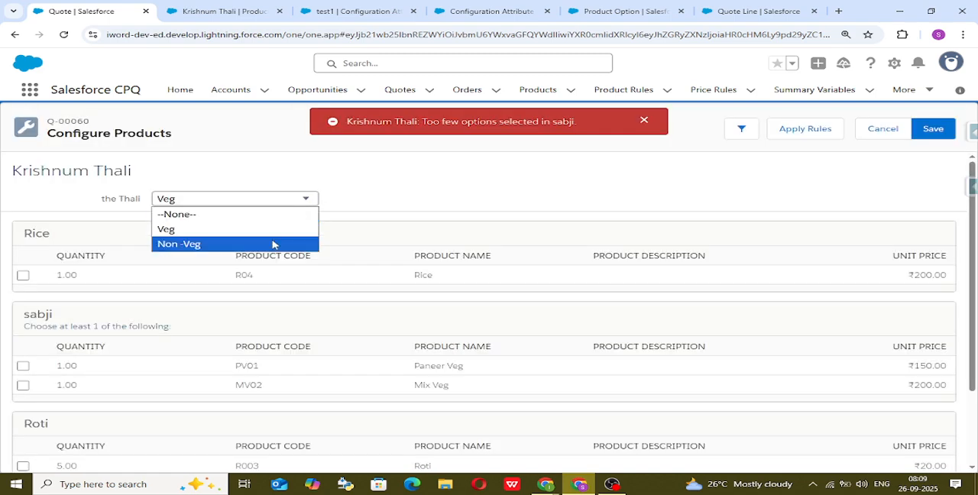
{"action": "left_click", "coordinate": [272, 244]}
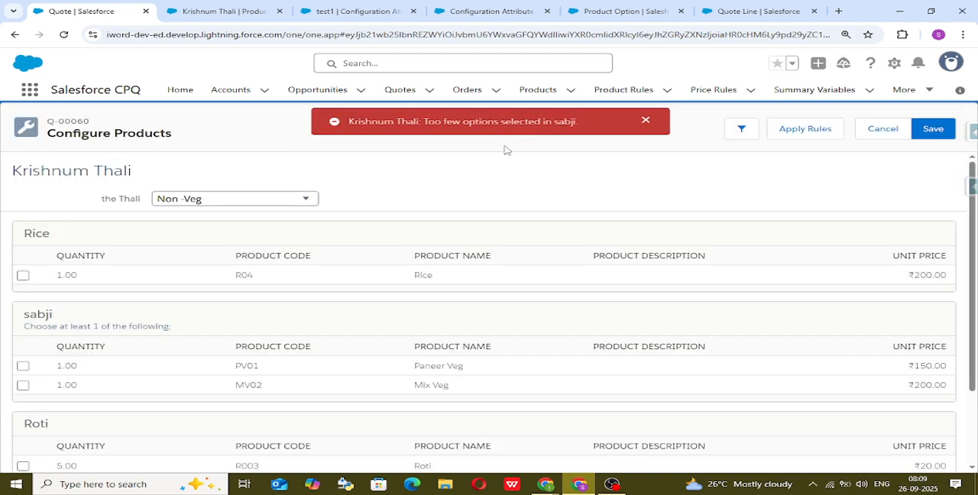
{"action": "left_click", "coordinate": [23, 366]}
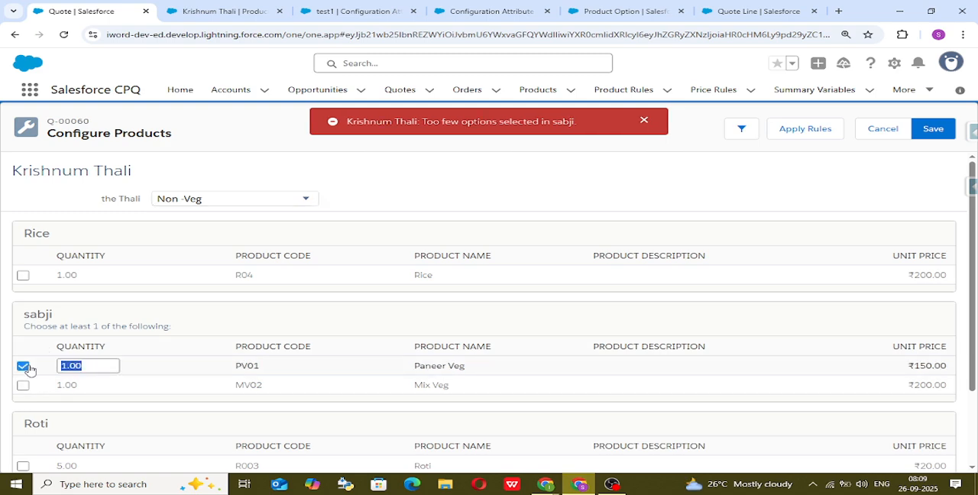
Switch the Thali attribute back and forth between Veg and Non -Veg, finishing on Non -Veg.
{"action": "left_click", "coordinate": [304, 201]}
{"action": "left_click", "coordinate": [289, 227]}
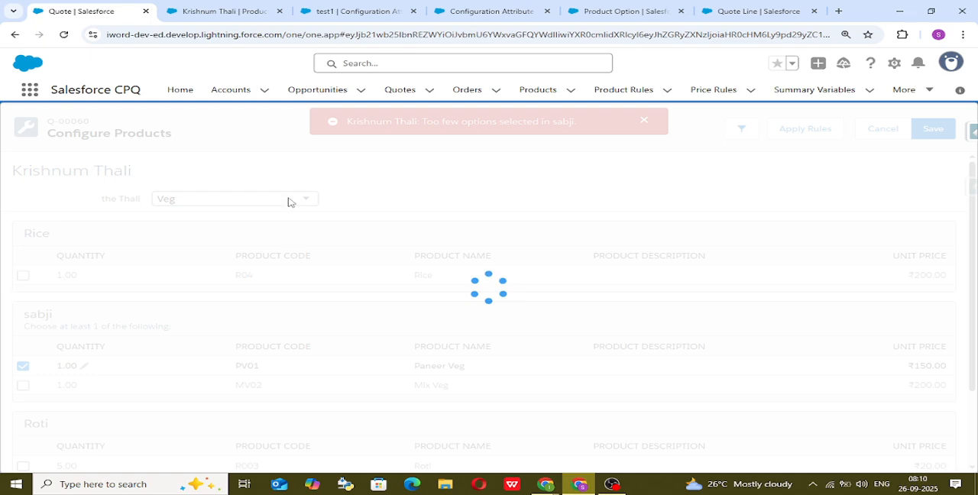
{"action": "left_click", "coordinate": [286, 198]}
{"action": "left_click", "coordinate": [280, 247]}
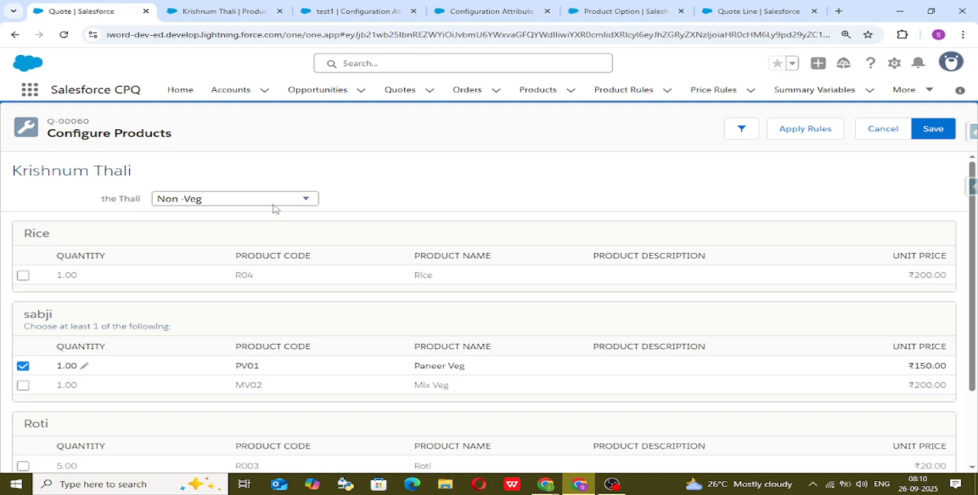
{"action": "left_click", "coordinate": [277, 203]}
{"action": "left_click", "coordinate": [275, 227]}
{"action": "left_click", "coordinate": [262, 198]}
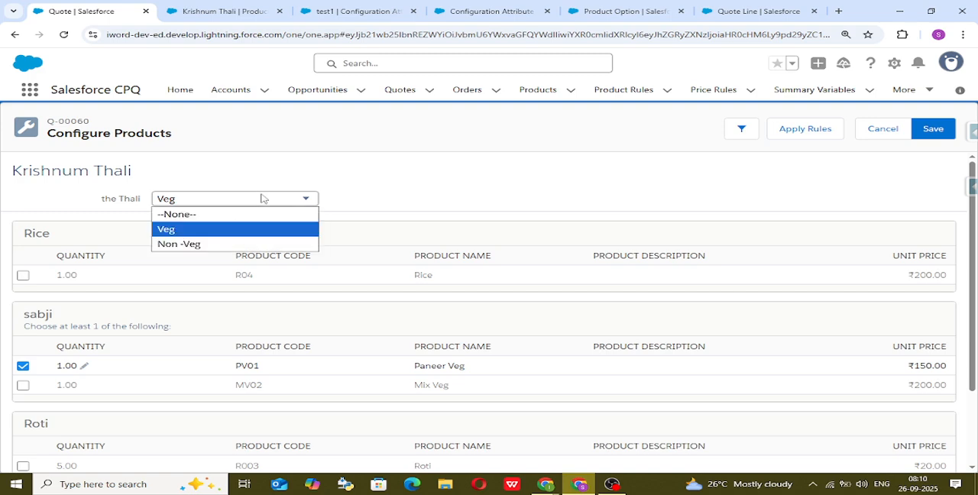
{"action": "left_click", "coordinate": [252, 242]}
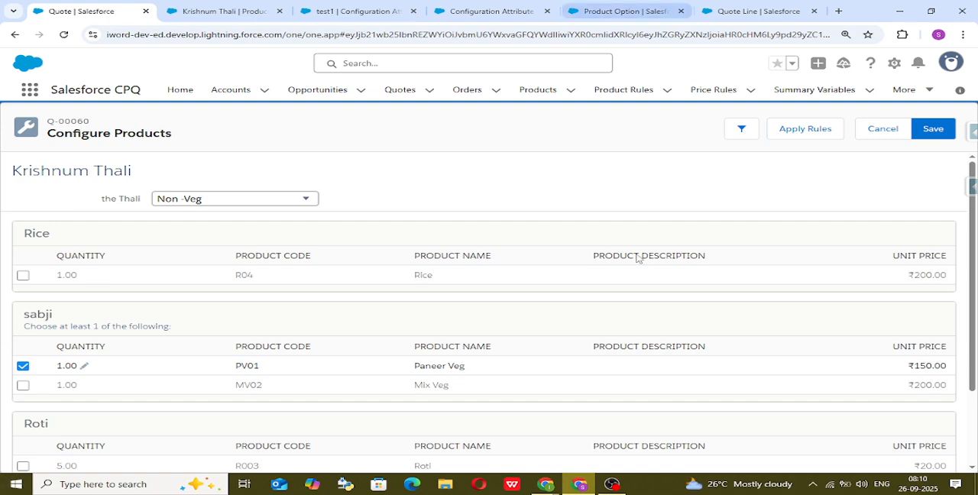
Switch to the Google Meet browser window, open the bookmarked Excalidraw whiteboard in a new tab, and close the bookmarks list.
{"action": "left_click", "coordinate": [547, 485]}
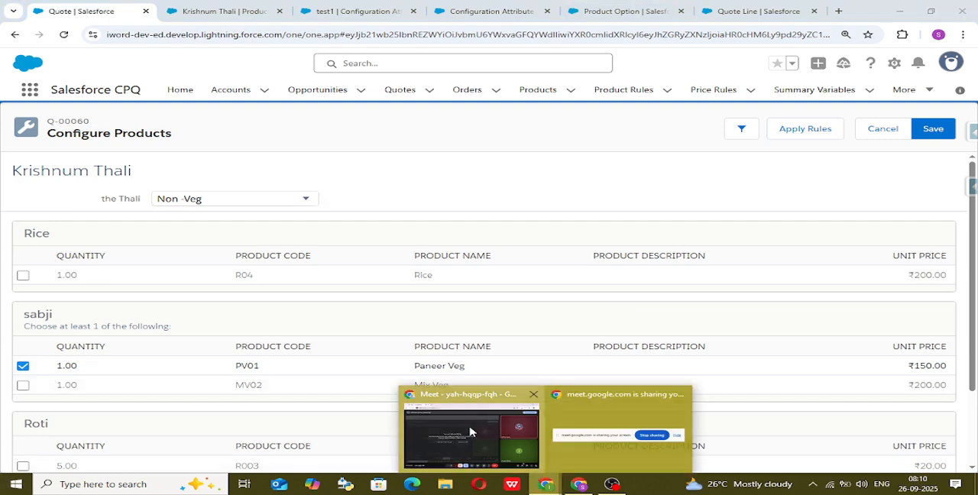
{"action": "left_click", "coordinate": [468, 428]}
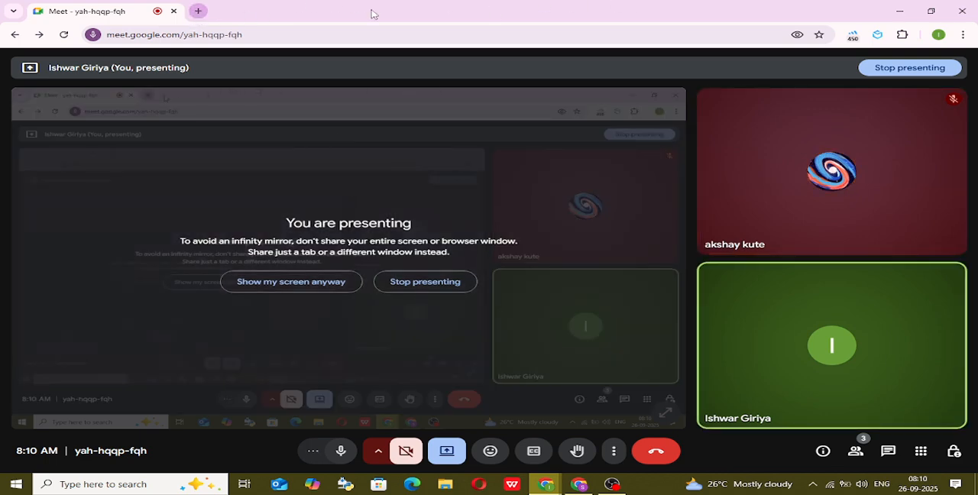
{"action": "left_click", "coordinate": [198, 11]}
{"action": "left_click", "coordinate": [942, 54]}
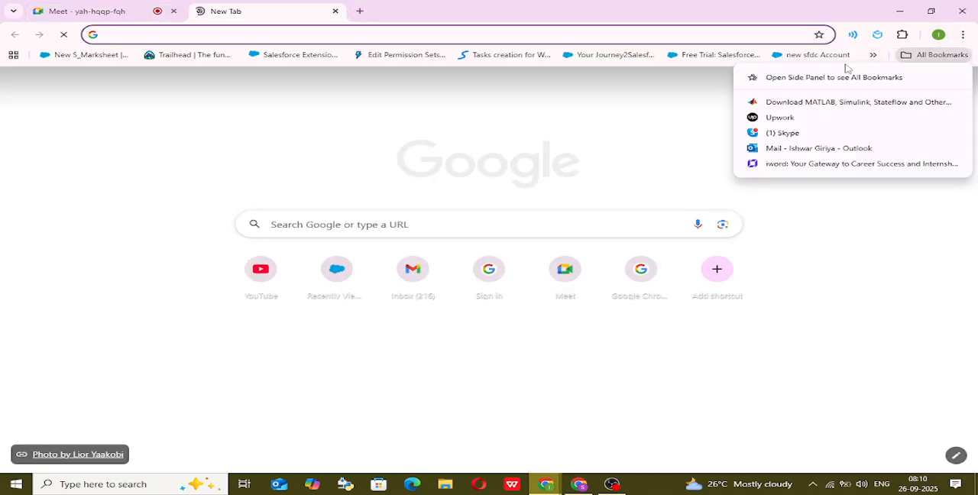
{"action": "key", "text": "Escape"}
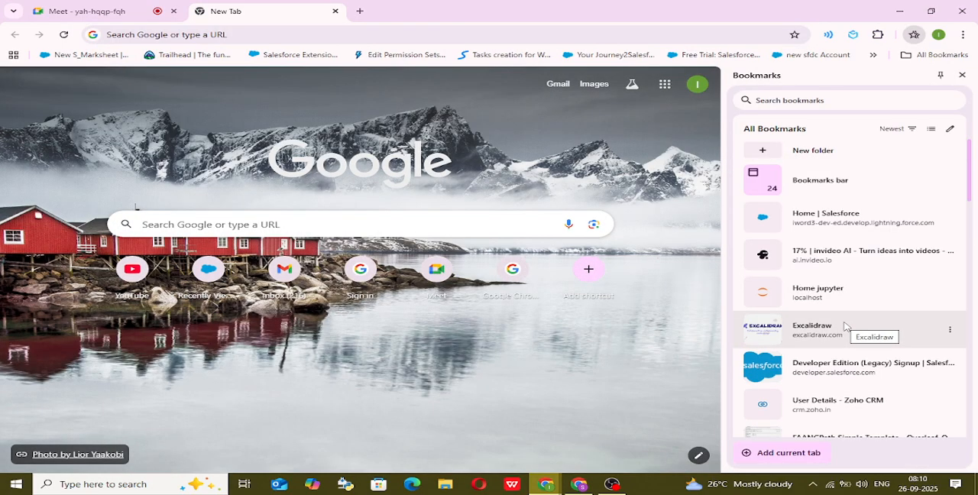
{"action": "left_click", "coordinate": [845, 325]}
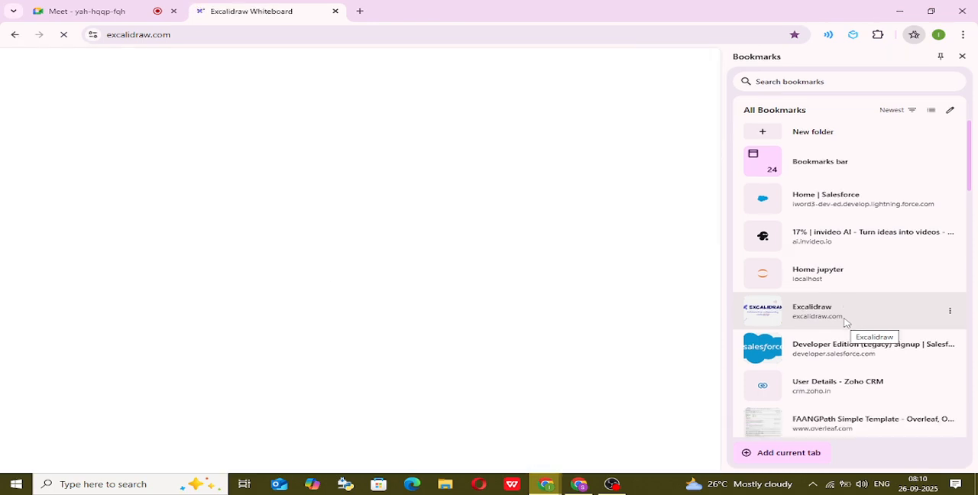
{"action": "left_click", "coordinate": [962, 55]}
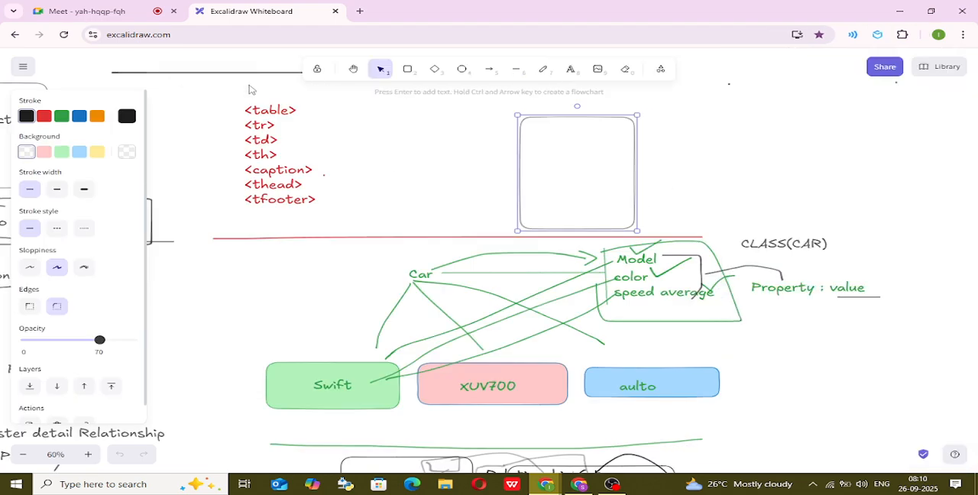
Look across the whiteboard for an empty area away from the existing drawings and return to a normal zoom level.
{"action": "scroll", "coordinate": [269, 130], "scroll_direction": "down", "scroll_amount": 15}
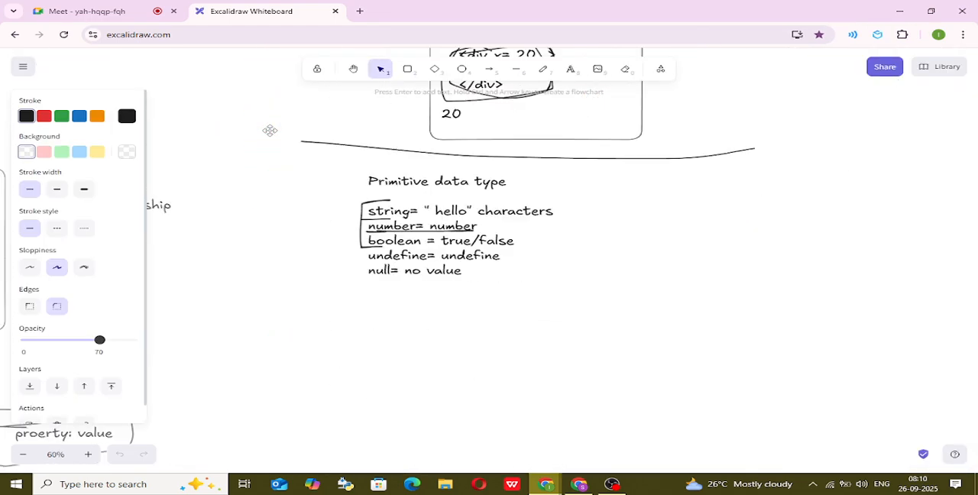
{"action": "scroll", "coordinate": [270, 130], "scroll_direction": "down", "scroll_amount": 15}
{"action": "scroll", "coordinate": [270, 131], "scroll_direction": "down", "scroll_amount": 2}
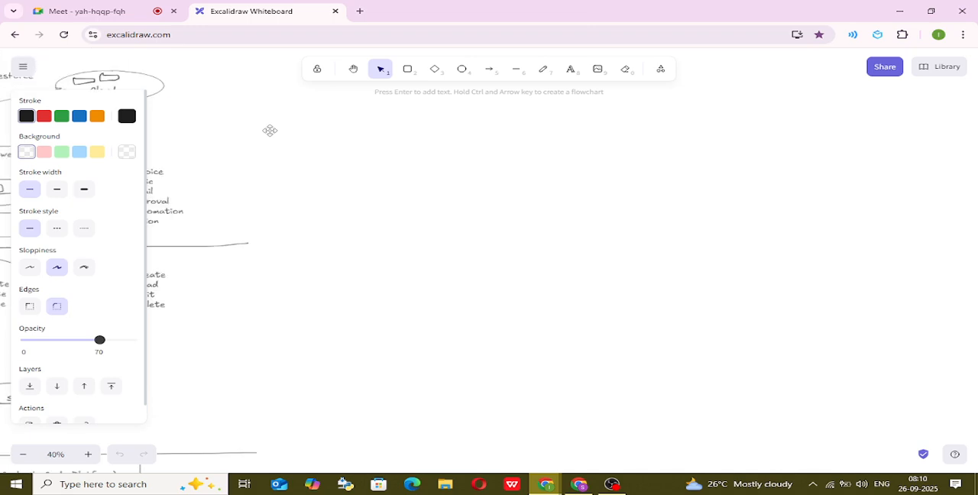
{"action": "scroll", "coordinate": [269, 131], "scroll_direction": "down", "scroll_amount": 5}
{"action": "left_click_drag", "start_coordinate": [172, 265], "coordinate": [319, 149]}
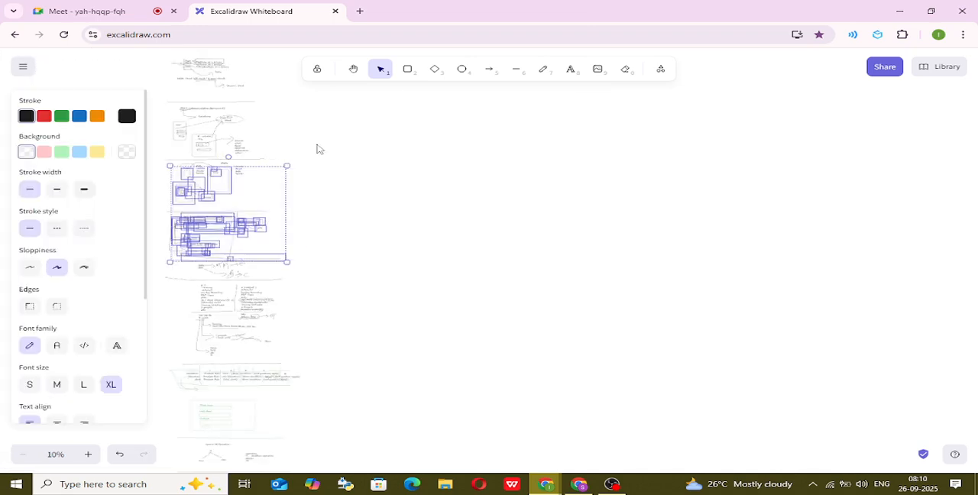
{"action": "left_click", "coordinate": [378, 192]}
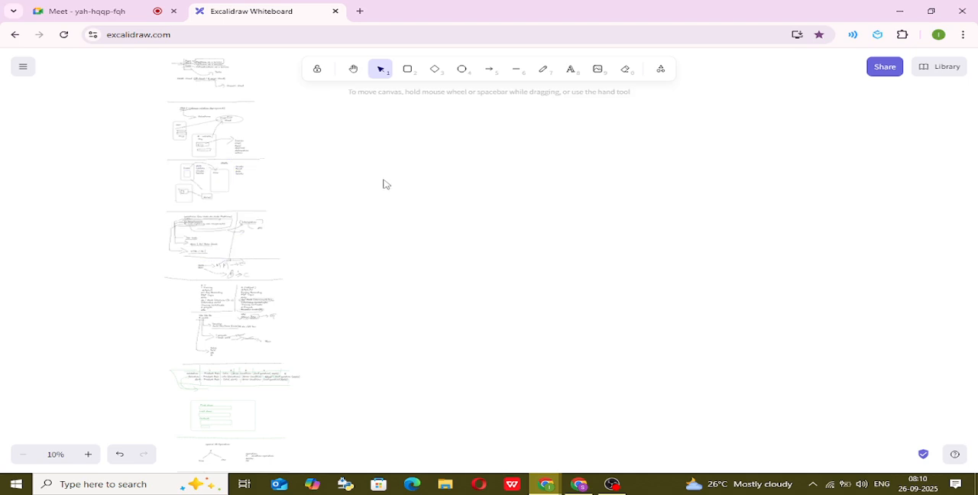
{"action": "left_click", "coordinate": [354, 70]}
{"action": "key", "text": "F5"}
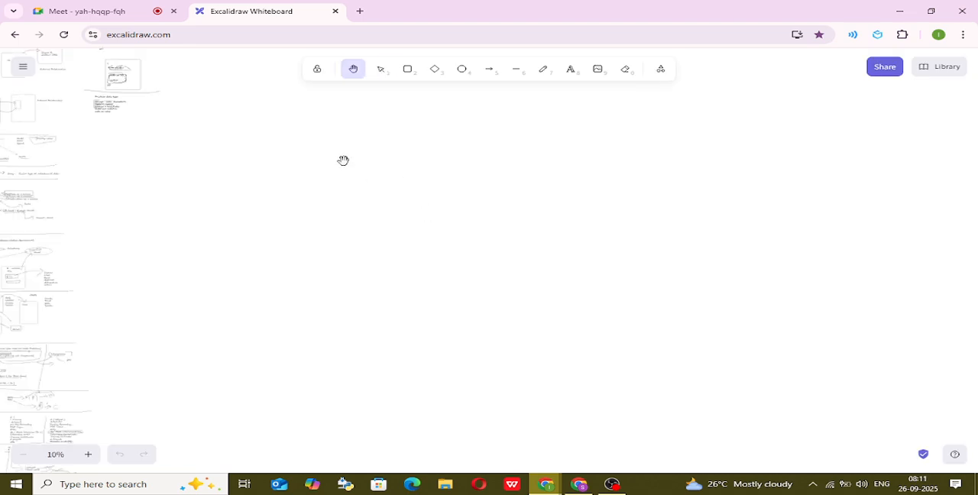
{"action": "left_click_drag", "start_coordinate": [343, 159], "coordinate": [404, 369]}
{"action": "left_click_drag", "start_coordinate": [218, 131], "coordinate": [237, 197]}
{"action": "left_click_drag", "start_coordinate": [219, 153], "coordinate": [63, 235]}
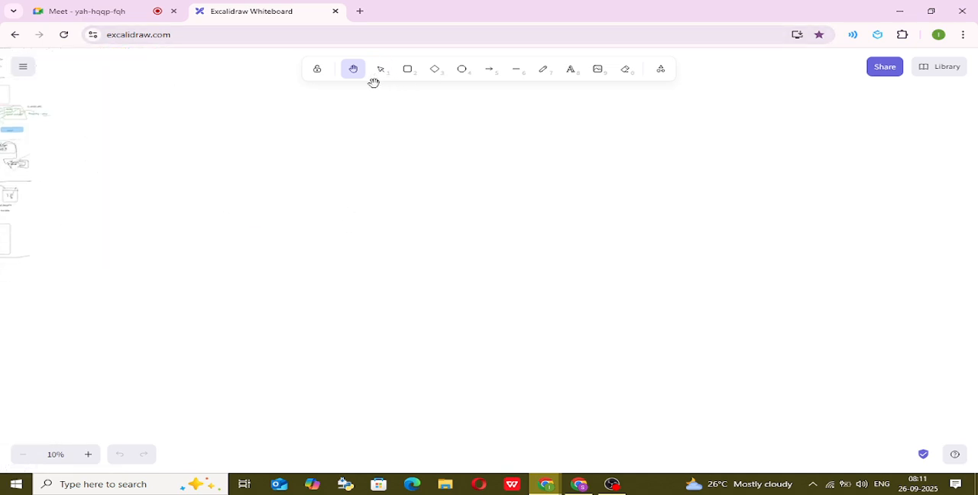
{"action": "scroll", "coordinate": [342, 87], "scroll_direction": "up", "scroll_amount": 3, "text": "ctrl"}
{"action": "scroll", "coordinate": [342, 88], "scroll_direction": "up", "scroll_amount": 1}
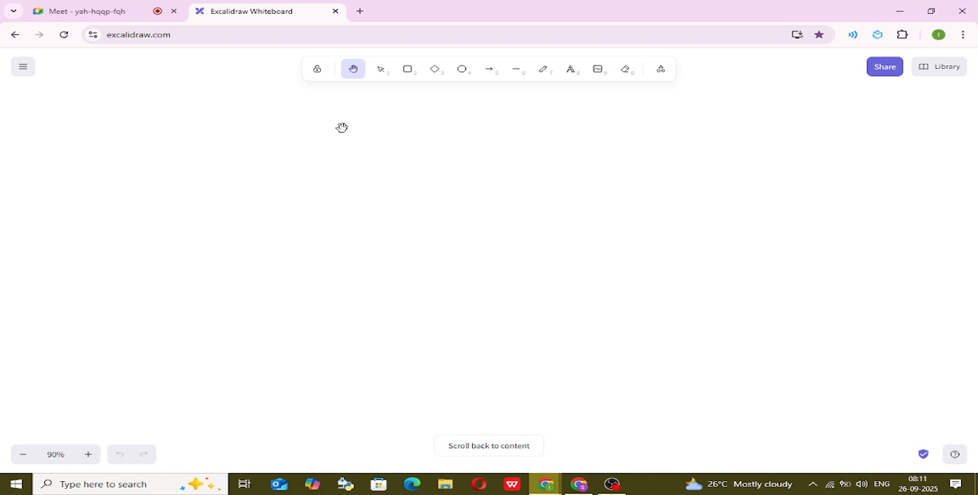
{"action": "scroll", "coordinate": [342, 127], "scroll_direction": "up", "scroll_amount": 1}
Add a text heading reading "Step For confi. attribute" on the empty area of the whiteboard.
{"action": "left_click", "coordinate": [573, 75]}
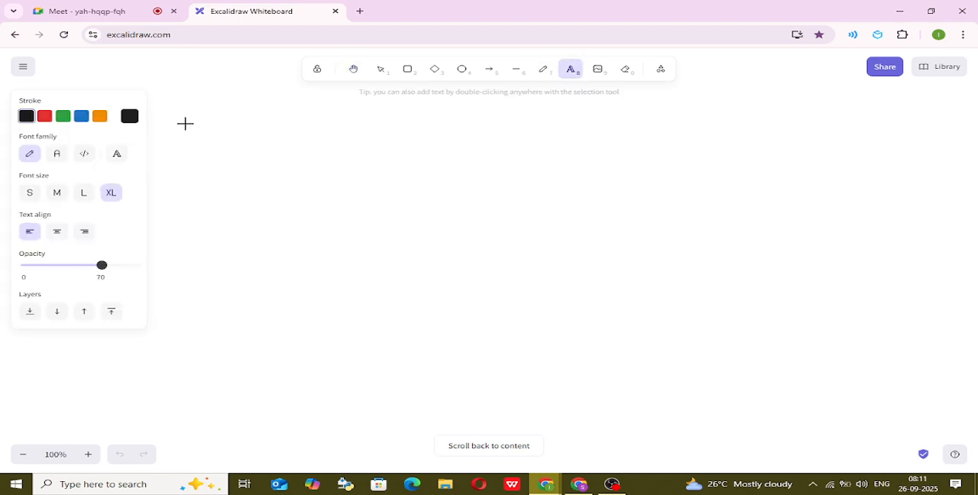
{"action": "left_click", "coordinate": [186, 123]}
{"action": "type", "text": "Str"}
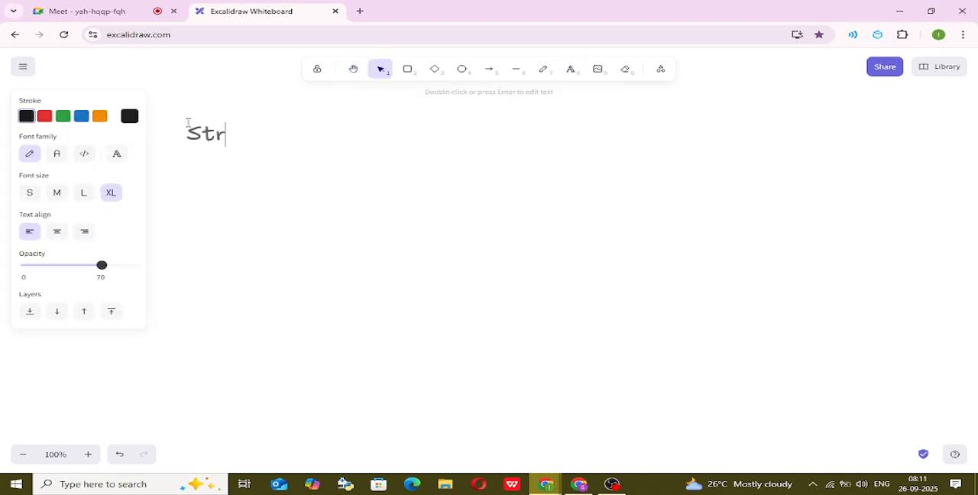
{"action": "type", "text": "ep For con"}
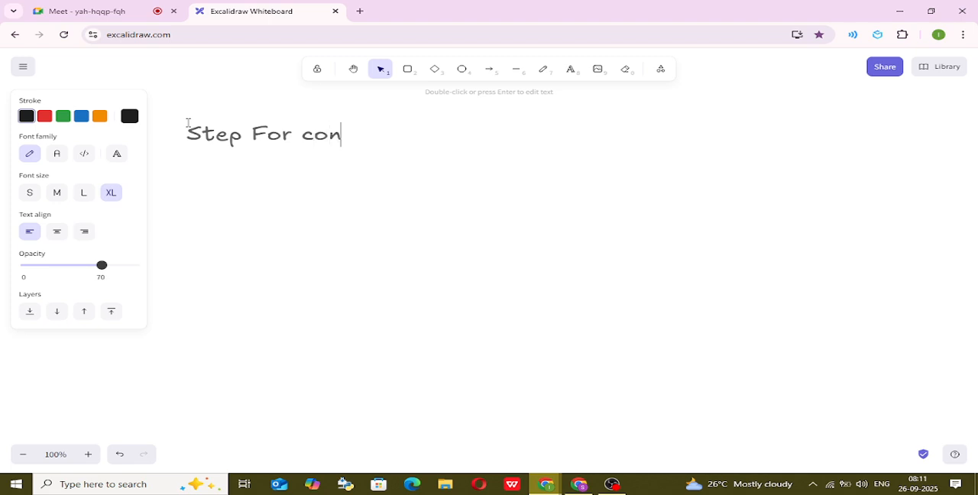
{"action": "type", "text": "fi. attri"}
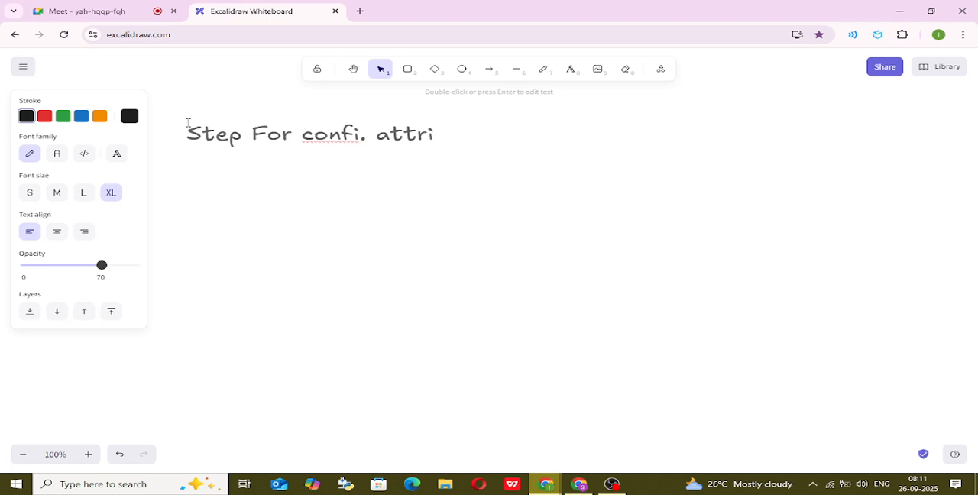
{"action": "type", "text": "bute  "}
{"action": "type", "text": "1 "}
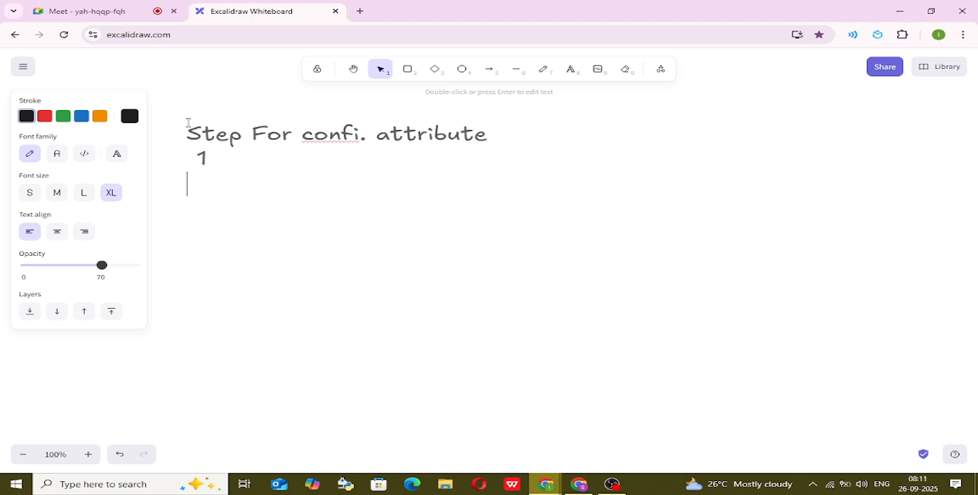
{"action": "type", "text": "Configrati"}
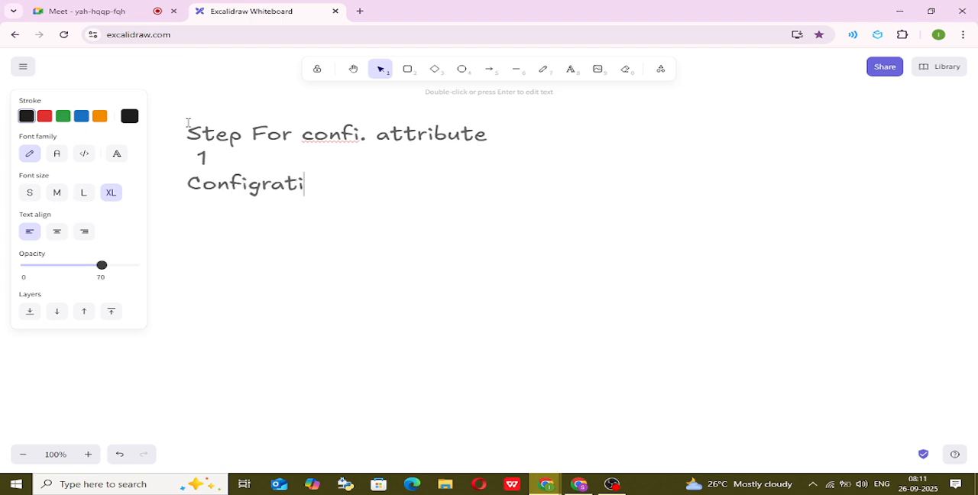
{"action": "type", "text": "on att"}
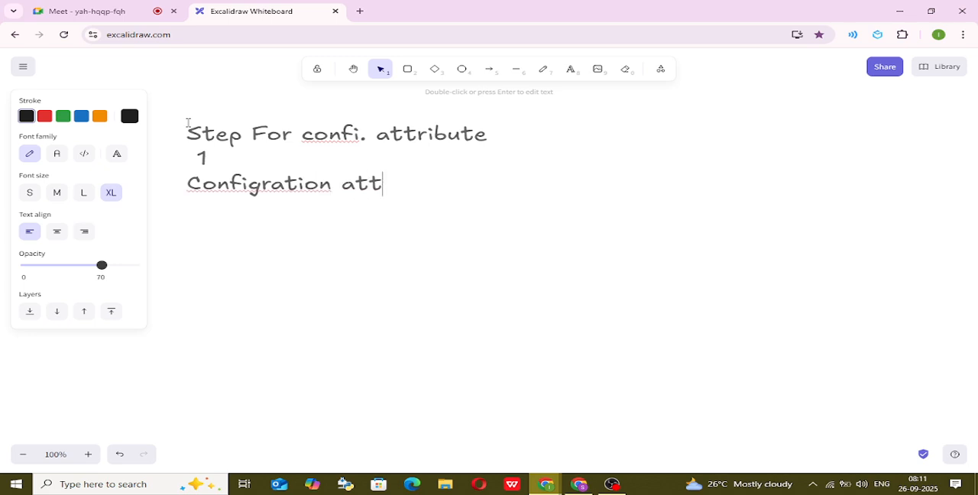
{"action": "type", "text": "ribute"}
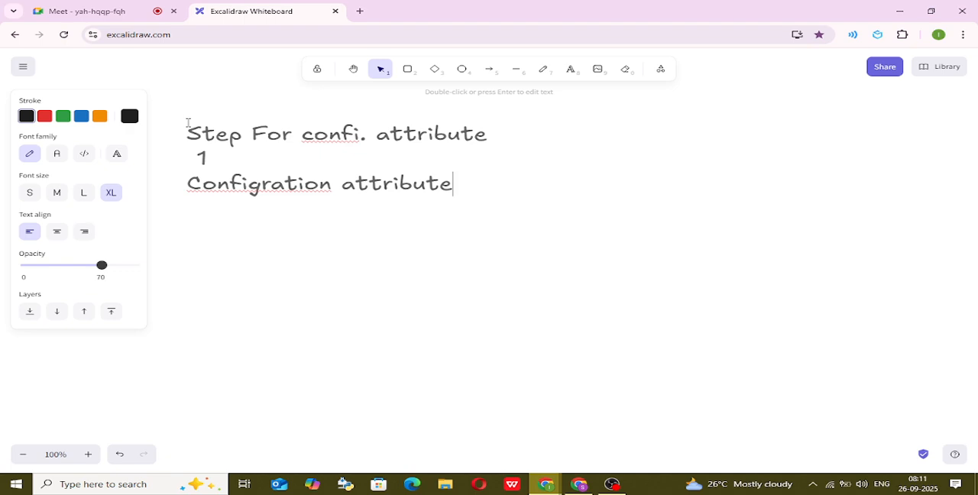
{"action": "type", "text": "(Record t"}
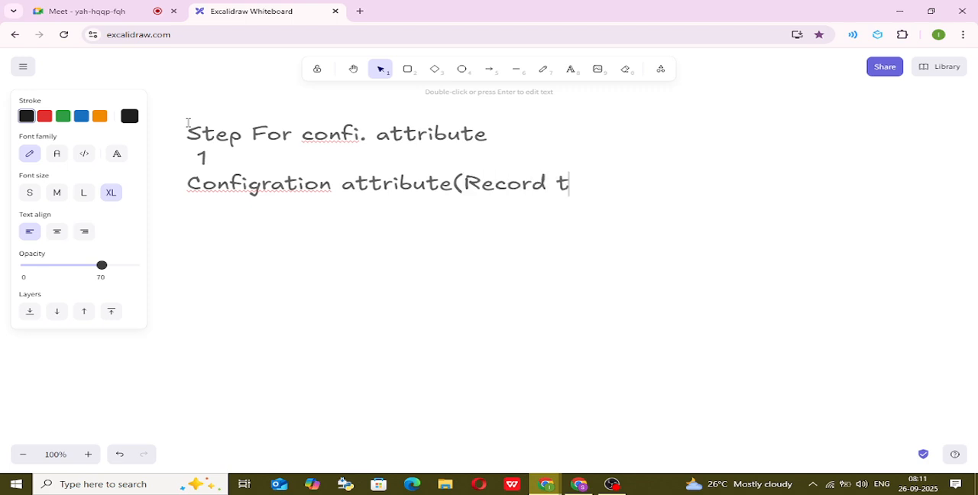
{"action": "type", "text": "ype )"}
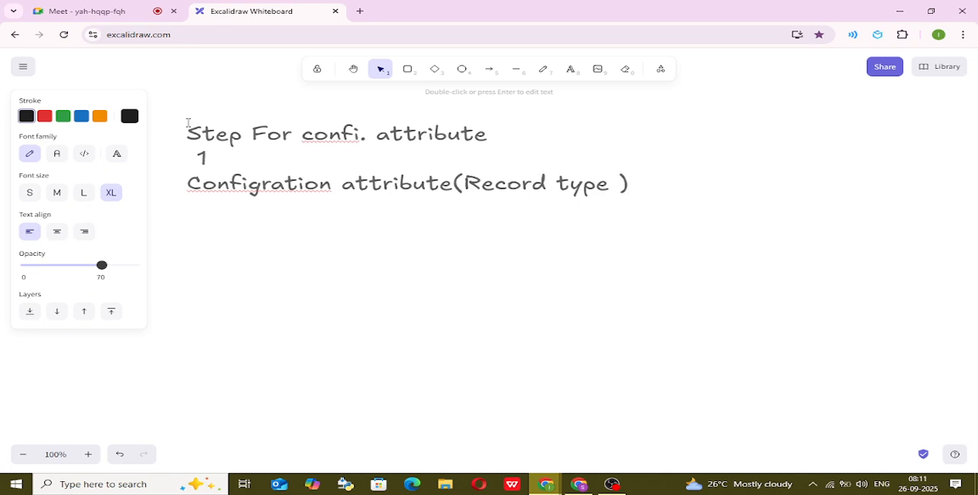
{"action": "type", "text": "- Confi. a"}
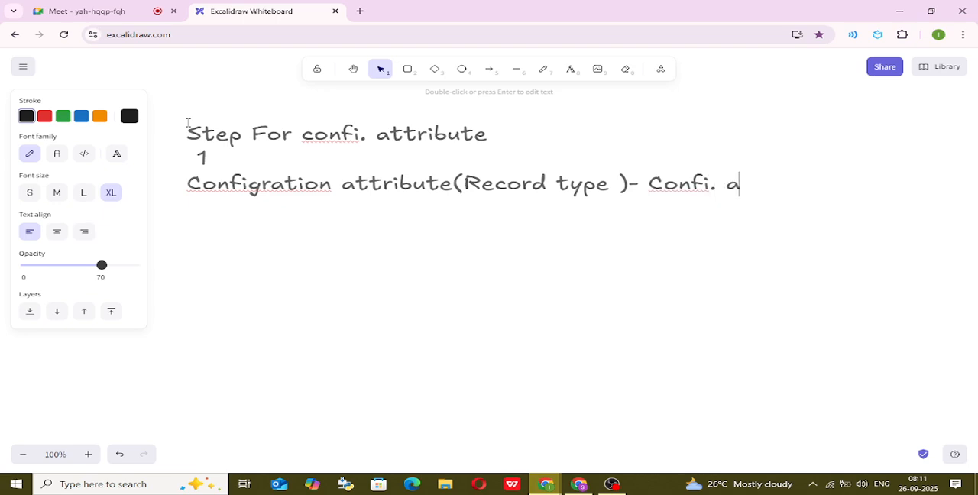
{"action": "type", "text": "ttribute"}
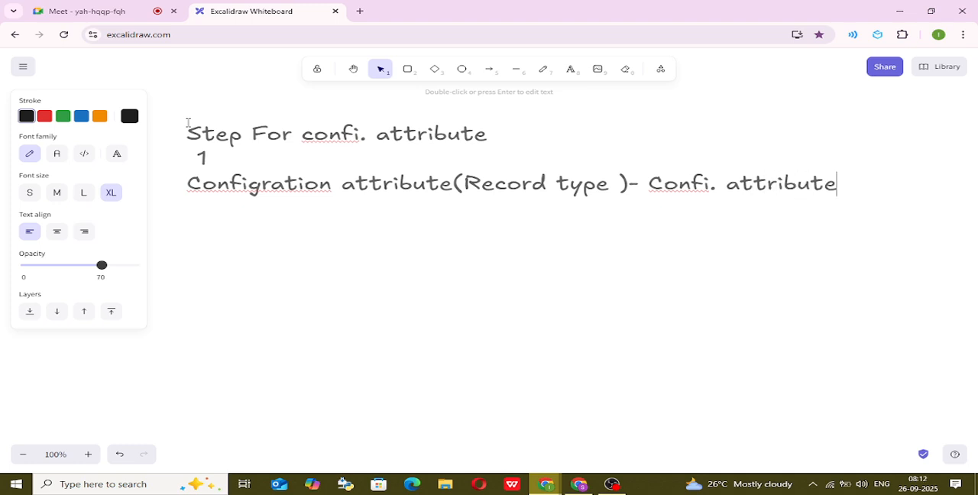
Add item 2 on a new line, with "Info - Target field" written beneath the number.
{"action": "key", "text": "Return"}
{"action": "type", "text": "2"}
{"action": "type", "text": "Info "}
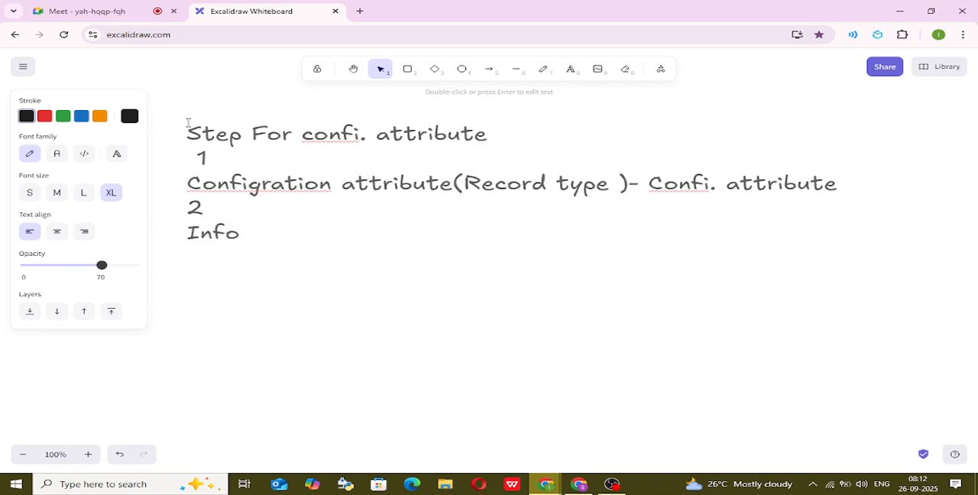
{"action": "type", "text": "- T"}
{"action": "type", "text": "afre"}
{"action": "key", "text": "BackSpace"}
{"action": "key", "text": "BackSpace"}
{"action": "key", "text": "BackSpace"}
{"action": "type", "text": "rget"}
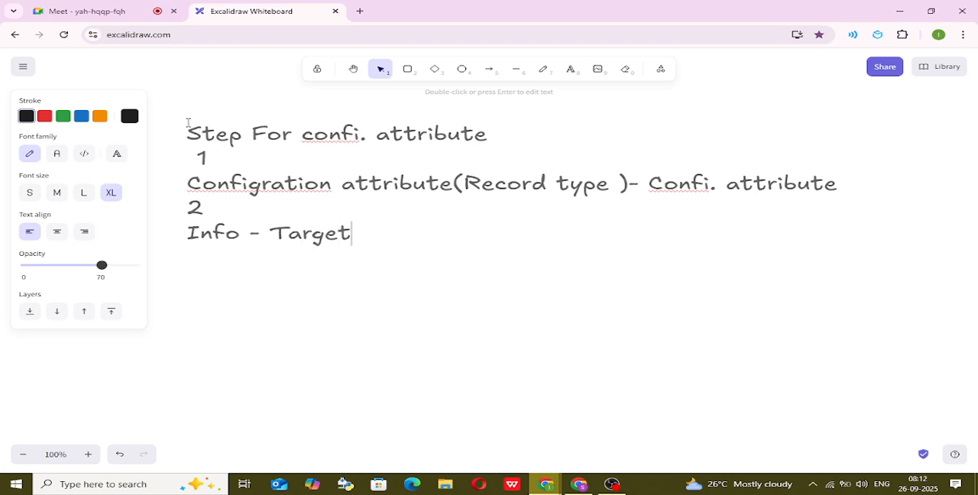
{"action": "type", "text": " field"}
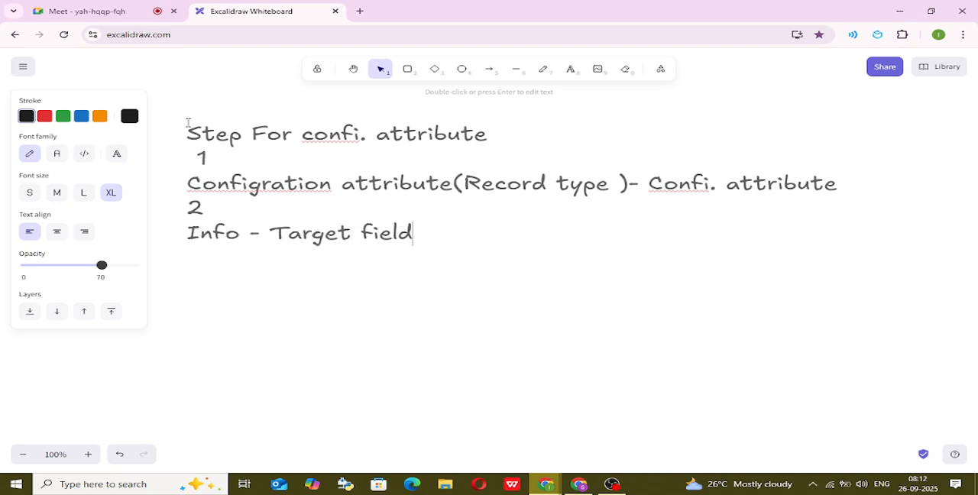
{"action": "type", "text": "( option "}
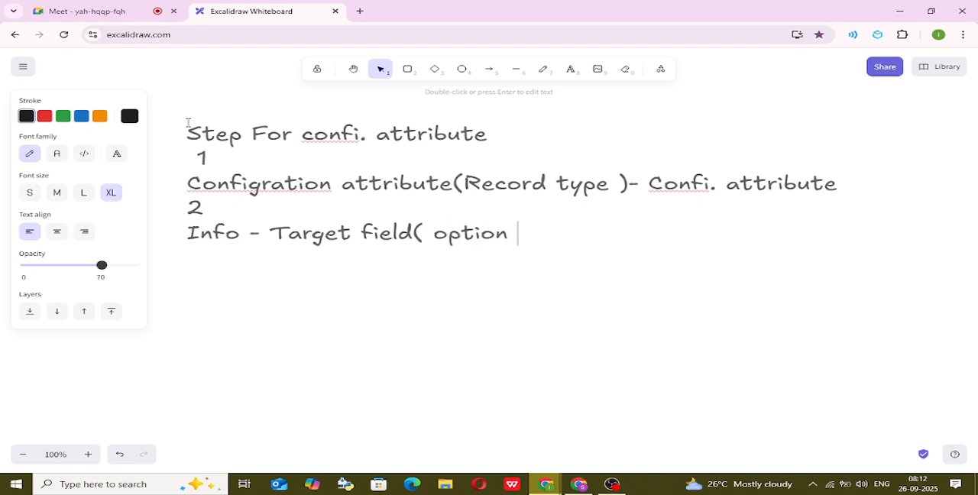
{"action": "type", "text": "not"}
{"action": "type", "text": " availab"}
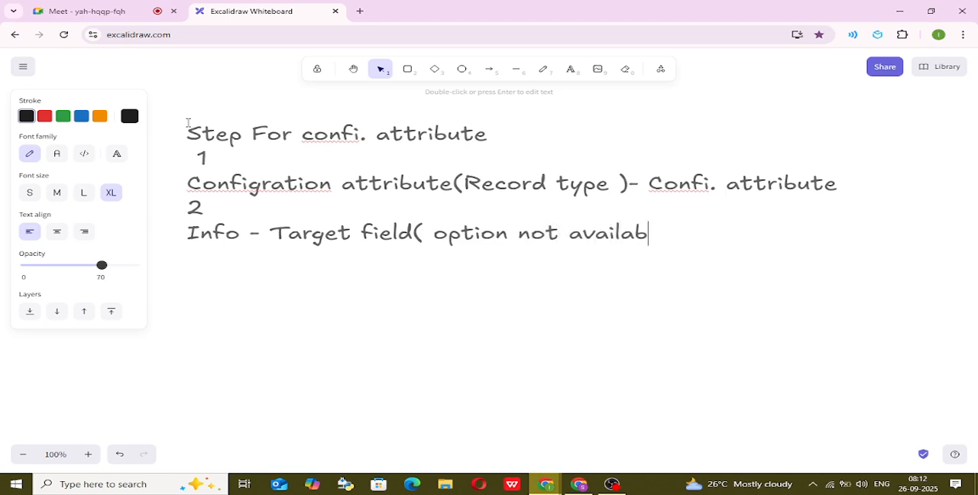
{"action": "type", "text": "le for "}
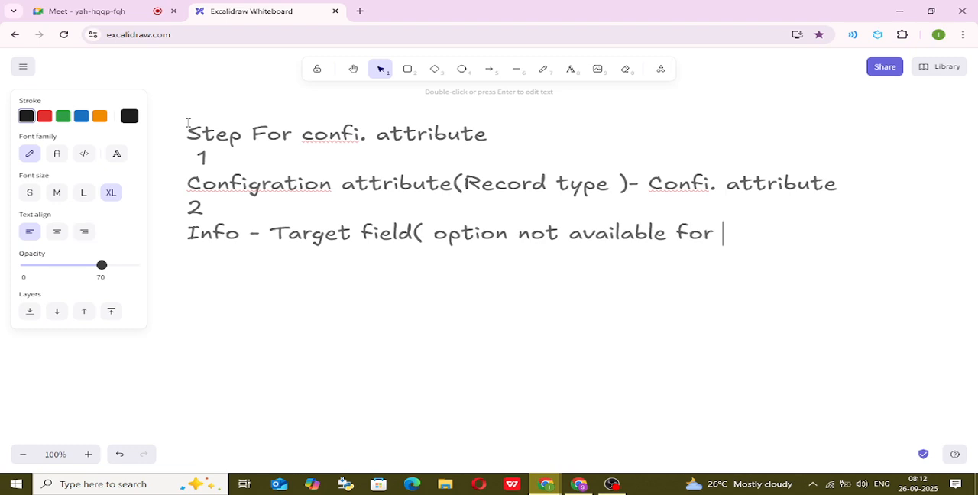
{"action": "type", "text": "confi."}
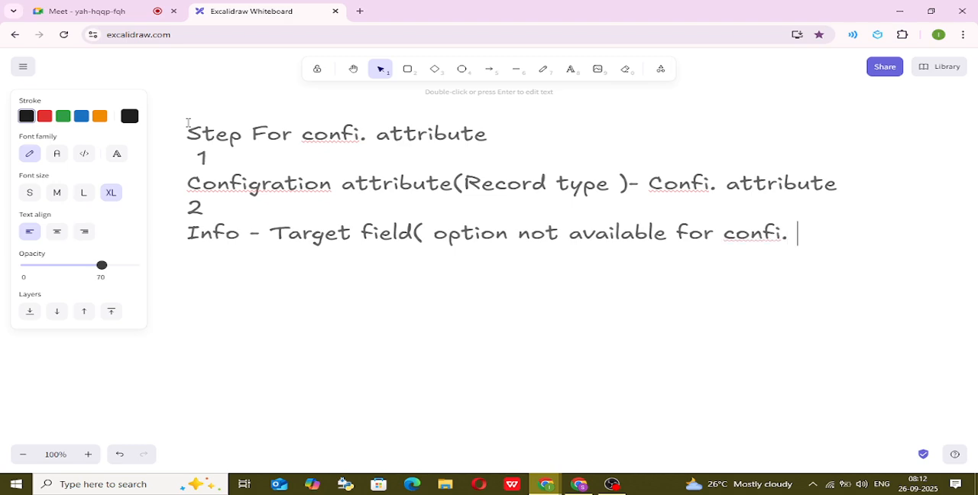
{"action": "type", "text": " )"}
Draw a freehand connector from the end of the Target field line up to the empty space at its upper right.
{"action": "left_click", "coordinate": [350, 71]}
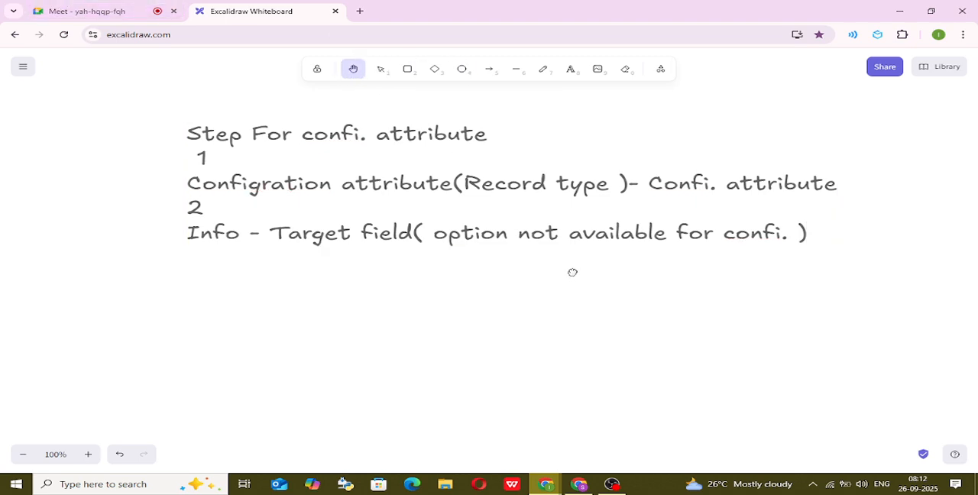
{"action": "left_click_drag", "start_coordinate": [563, 273], "coordinate": [358, 287]}
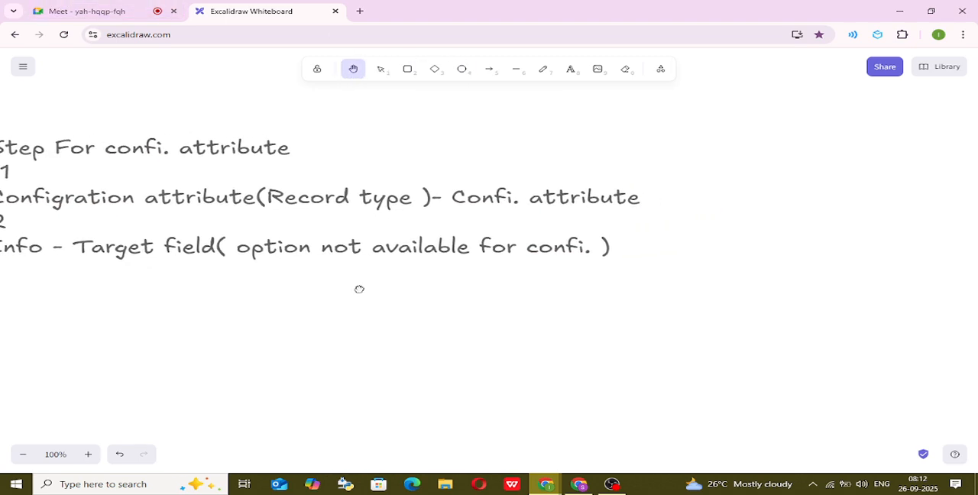
{"action": "left_click", "coordinate": [543, 70]}
{"action": "mouse_move", "coordinate": [630, 249]}
{"action": "left_mouse_down"}
{"action": "mouse_move", "coordinate": [688, 225]}
{"action": "mouse_move", "coordinate": [747, 120]}
{"action": "mouse_move", "coordinate": [780, 120]}
{"action": "left_mouse_up"}
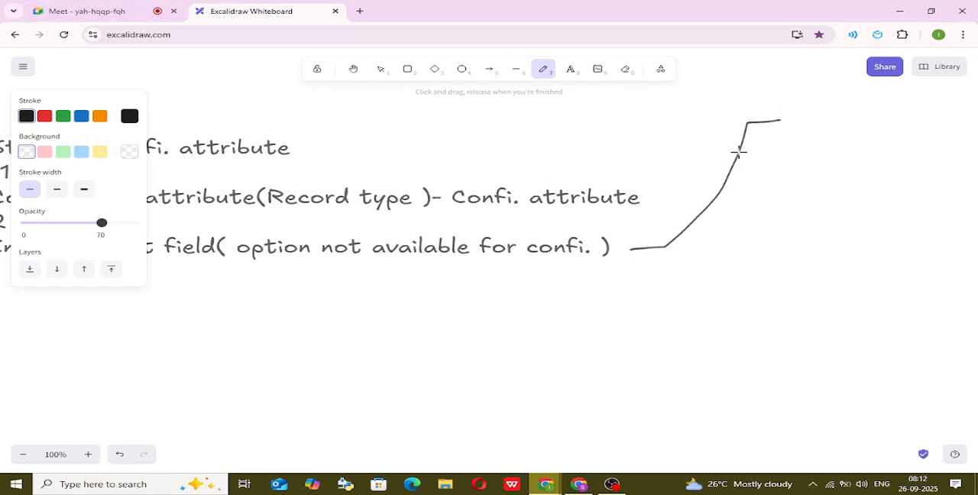
{"action": "left_click", "coordinate": [578, 68]}
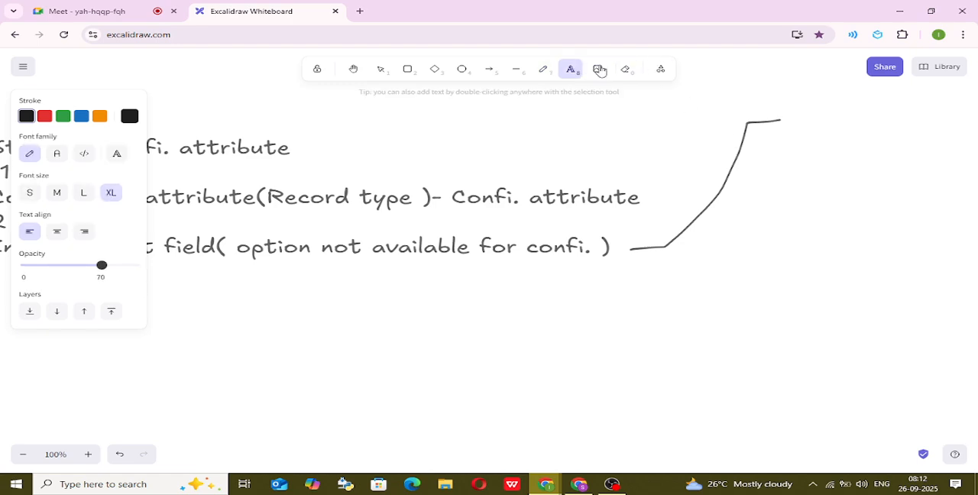
{"action": "left_click", "coordinate": [798, 102]}
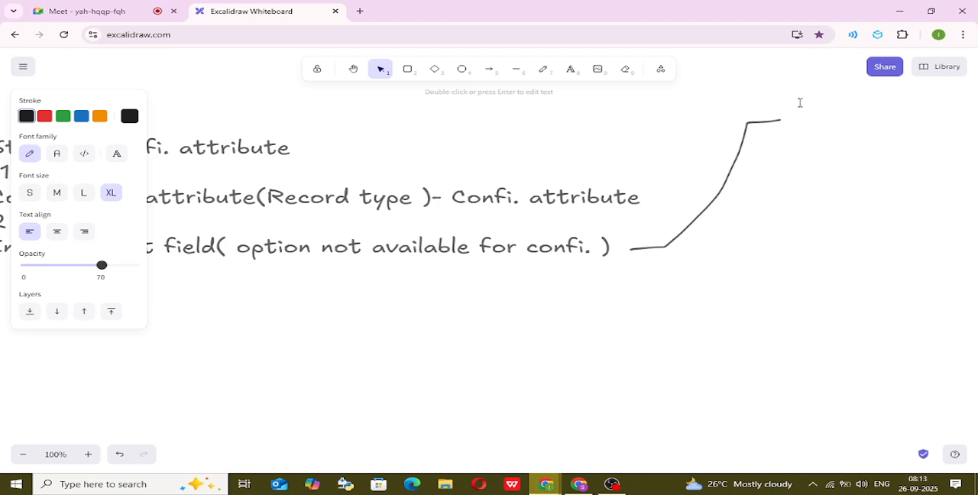
{"action": "key", "text": "Escape"}
Switch to the Salesforce window and check the Target Field choices of the test1 configuration attribute, keeping the_Thali__c selected.
{"action": "key", "text": "alt+Tab"}
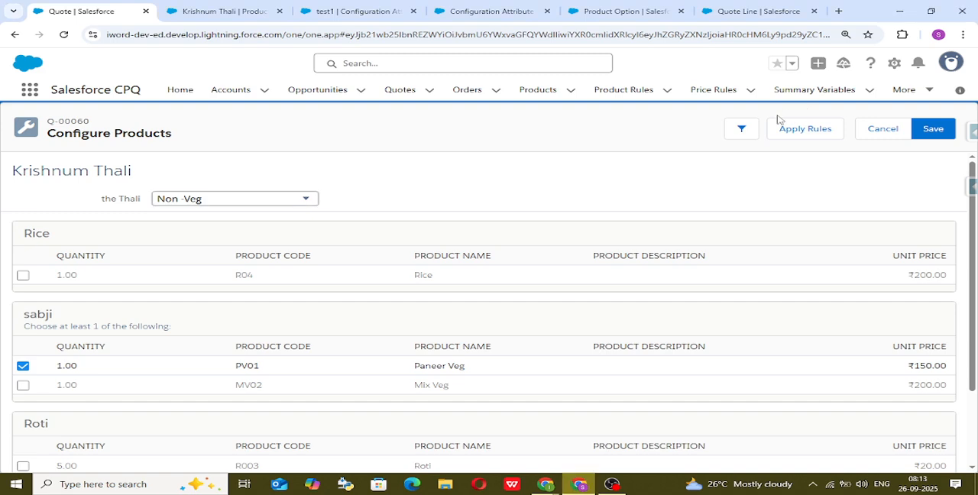
{"action": "left_click", "coordinate": [492, 11]}
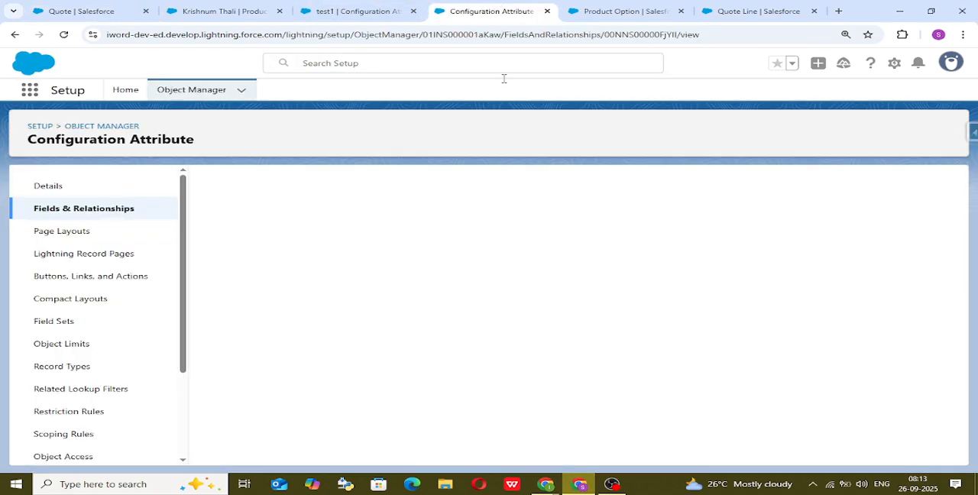
{"action": "left_click", "coordinate": [617, 9]}
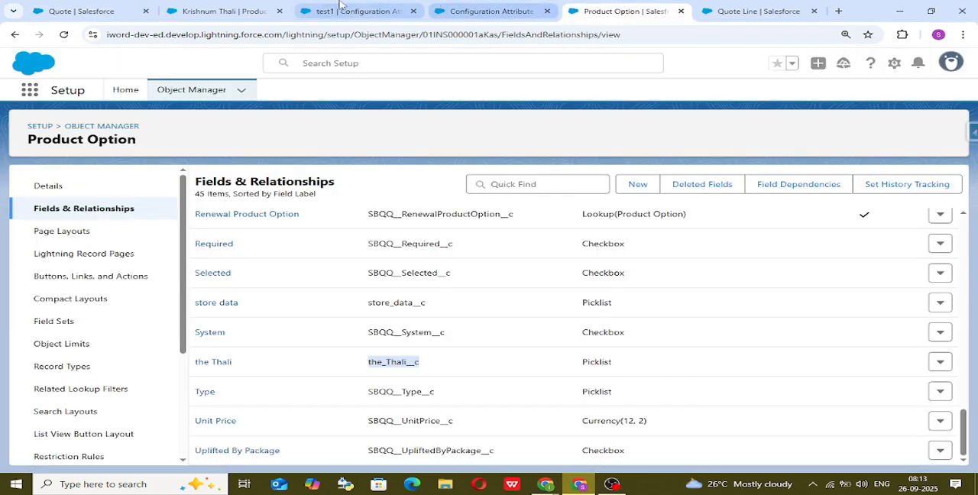
{"action": "left_click", "coordinate": [329, 6]}
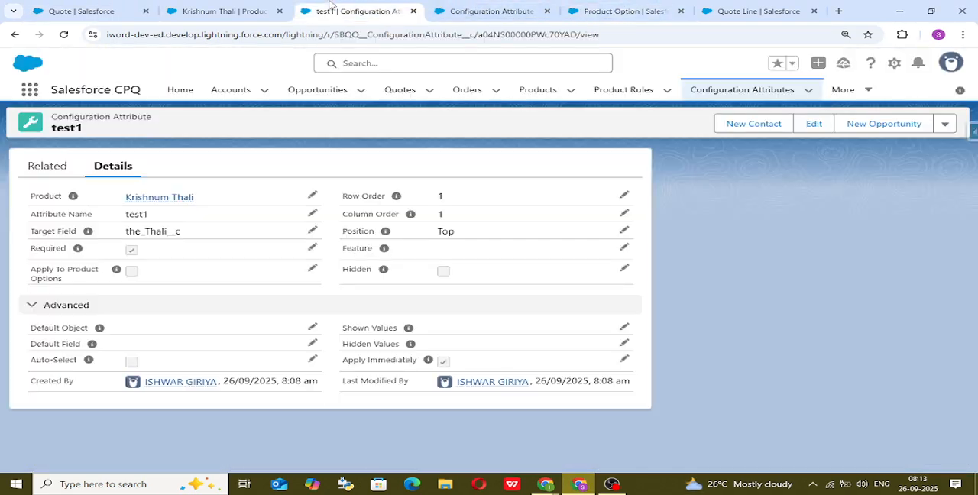
{"action": "left_click", "coordinate": [311, 229]}
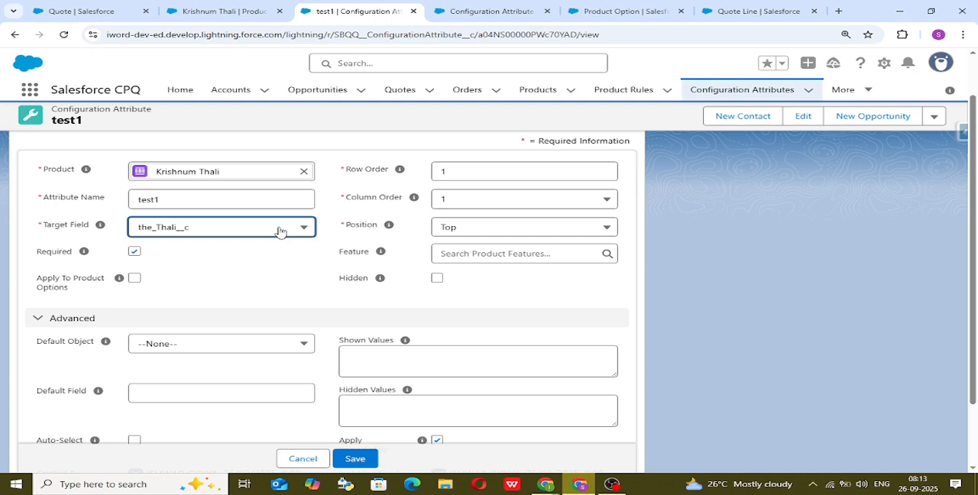
{"action": "left_click", "coordinate": [279, 231]}
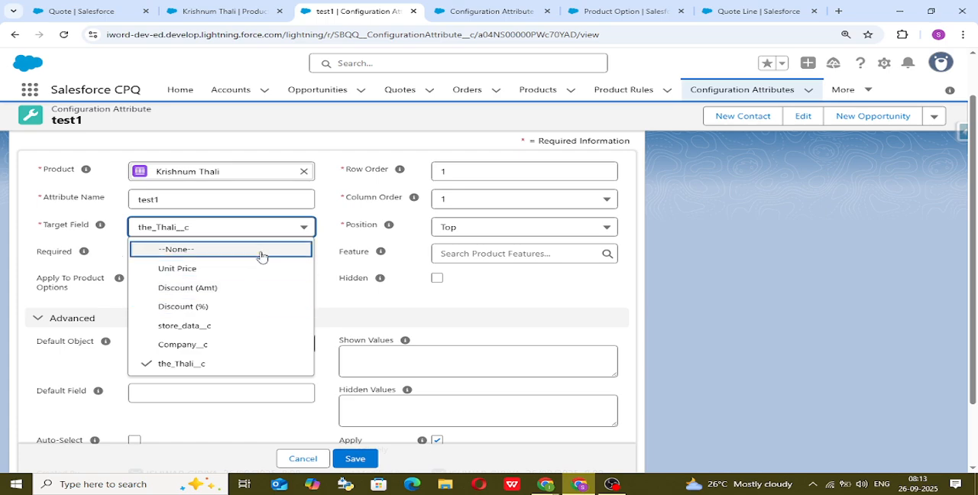
{"action": "left_click", "coordinate": [328, 305]}
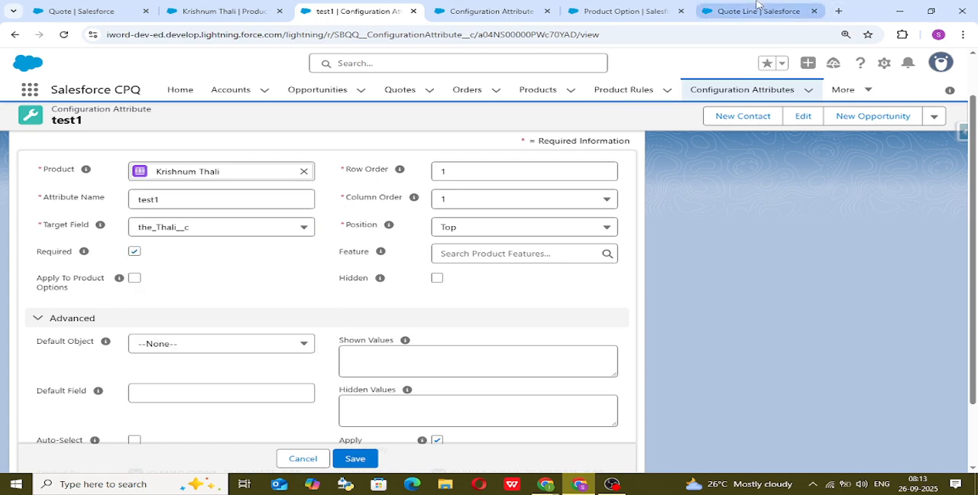
{"action": "mouse_move", "coordinate": [757, 4]}
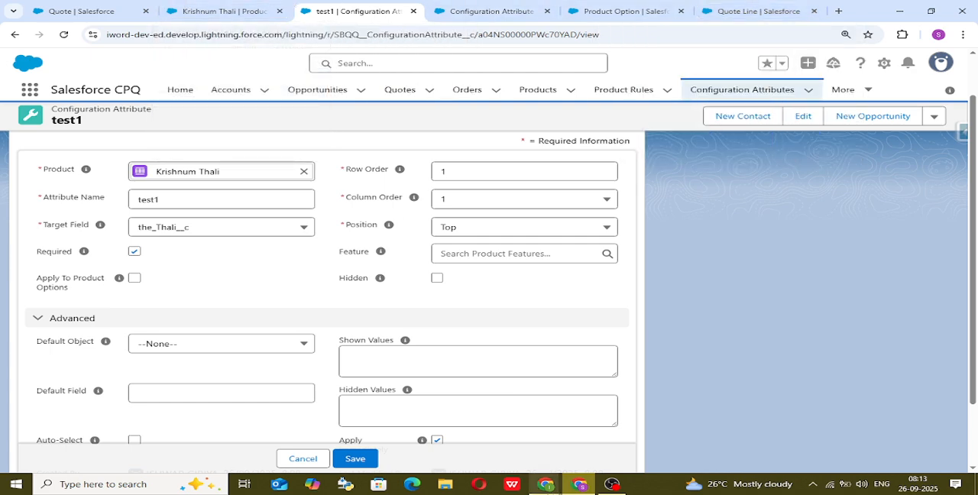
Switch to the Excalidraw whiteboard and write "1)product option" beside the upper end of the freehand connector.
{"action": "mouse_move", "coordinate": [546, 484]}
{"action": "left_click", "coordinate": [566, 428]}
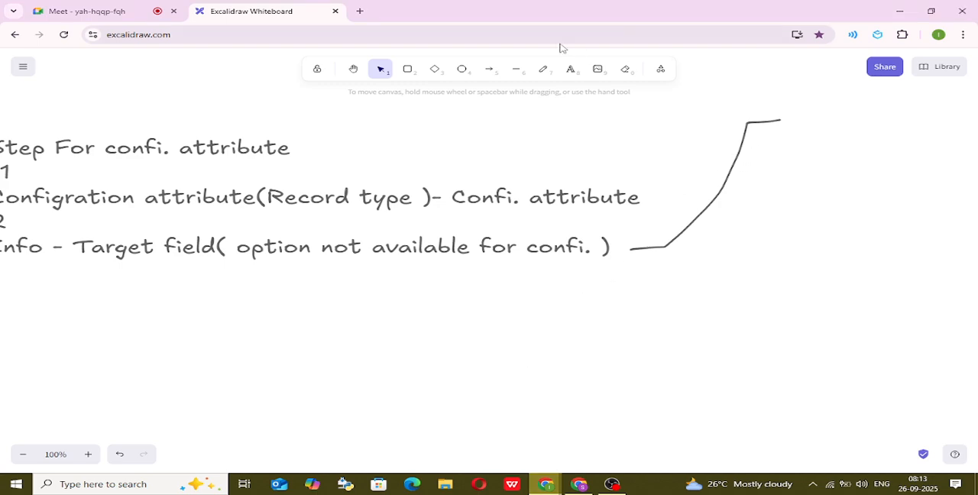
{"action": "left_click", "coordinate": [570, 69]}
{"action": "left_click", "coordinate": [798, 104]}
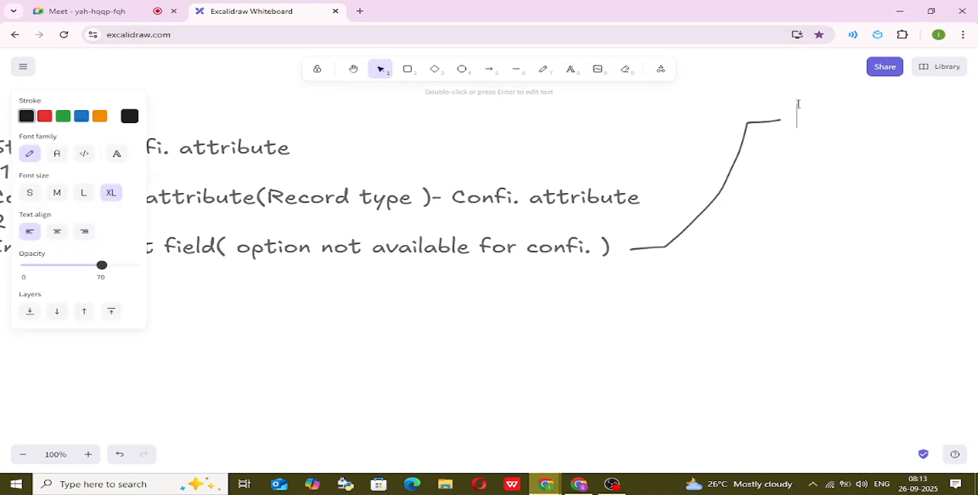
{"action": "type", "text": "e"}
{"action": "type", "text": "roduct "}
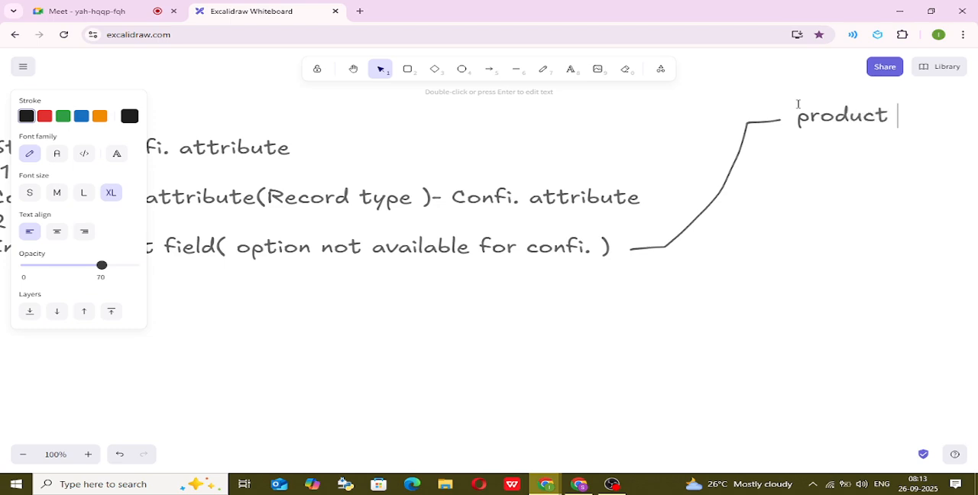
{"action": "type", "text": "option"}
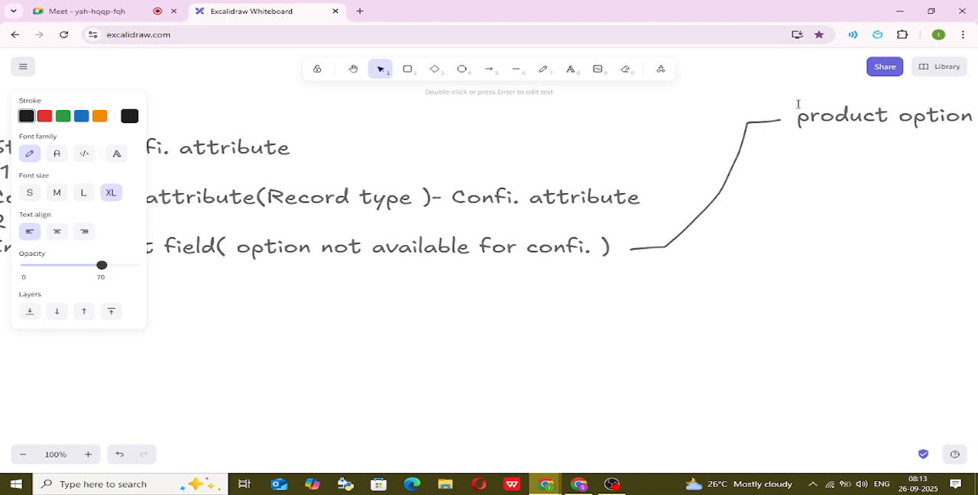
{"action": "left_click", "coordinate": [798, 104]}
{"action": "type", "text": "1)"}
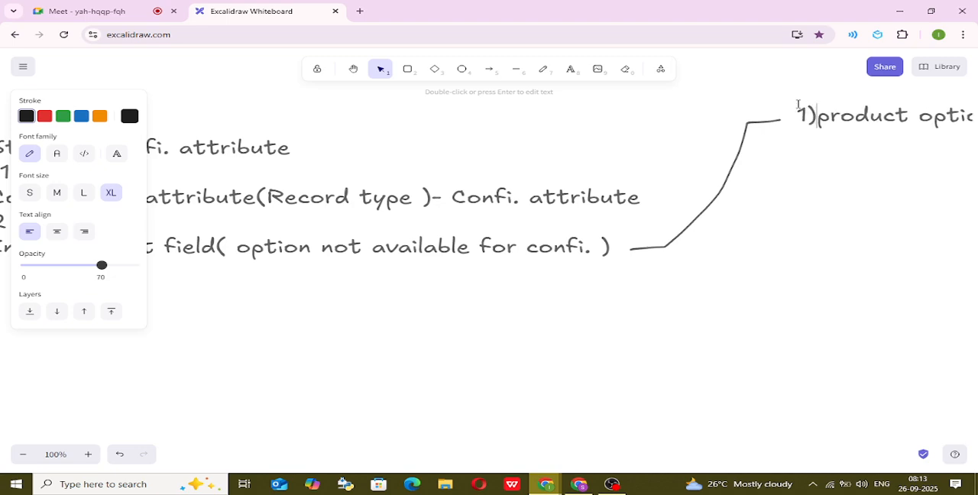
Add the line "2) filed and relatioship" beneath the product option line and finish editing the text.
{"action": "key", "text": "Return"}
{"action": "type", "text": "2) filed"}
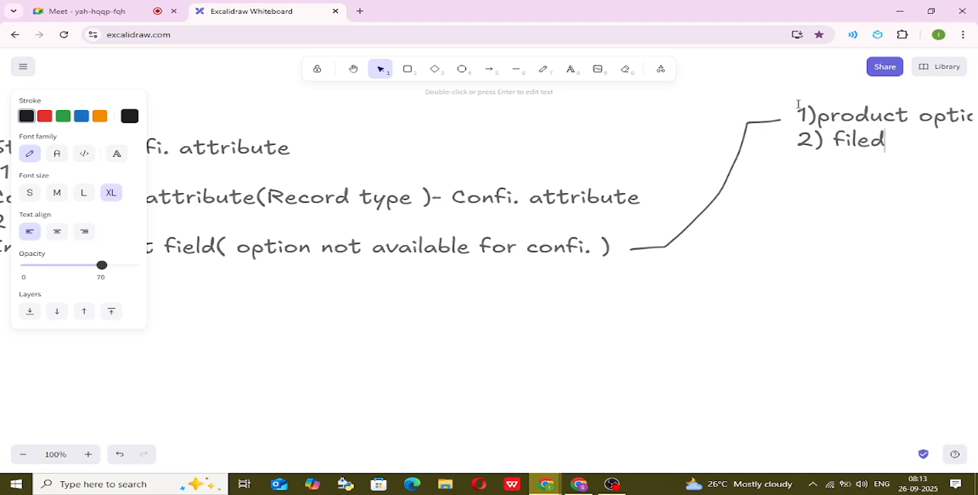
{"action": "type", "text": " and e"}
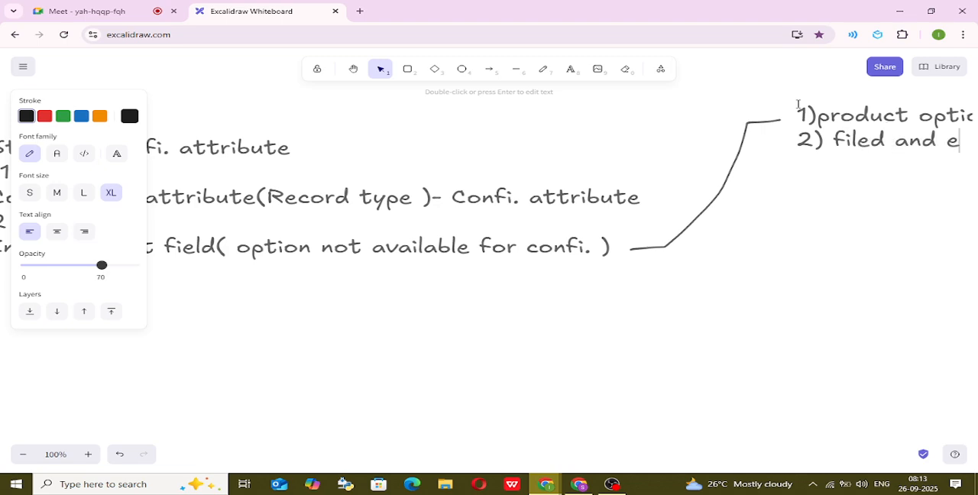
{"action": "key", "text": "BackSpace"}
{"action": "type", "text": "relat"}
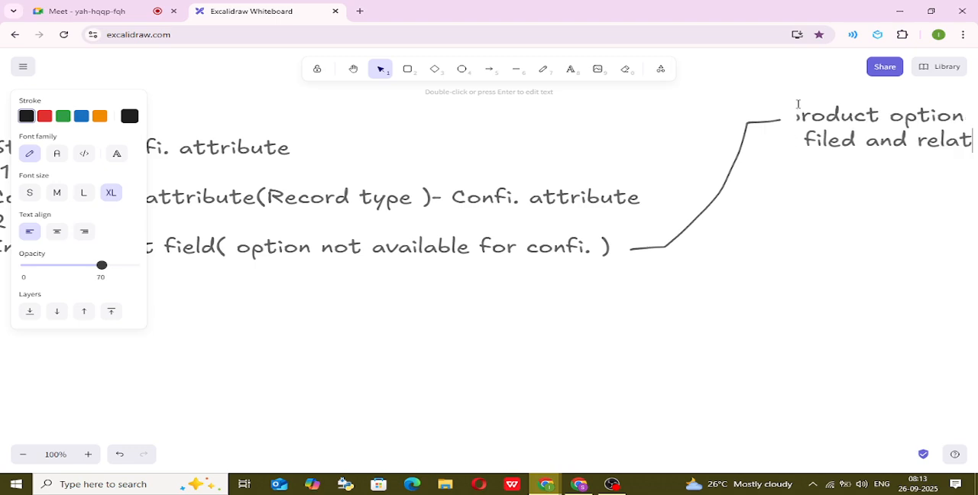
{"action": "type", "text": "ios"}
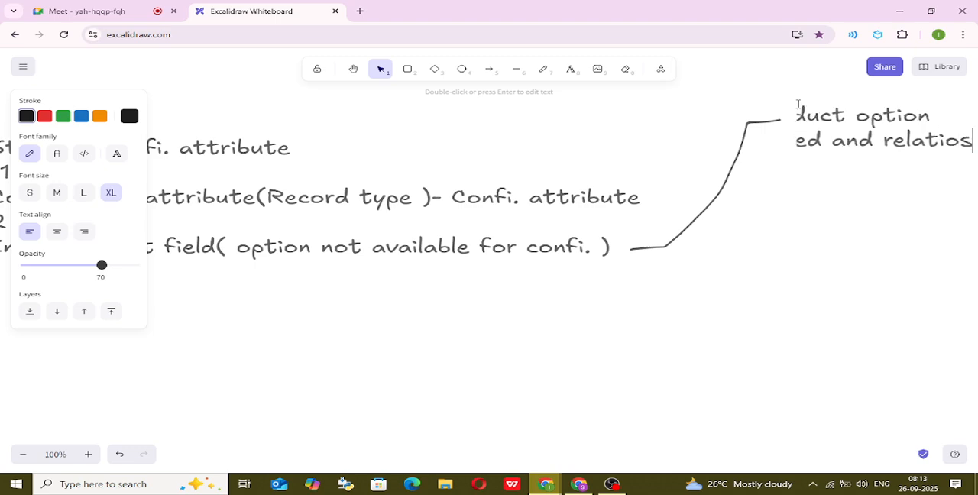
{"action": "type", "text": "hip"}
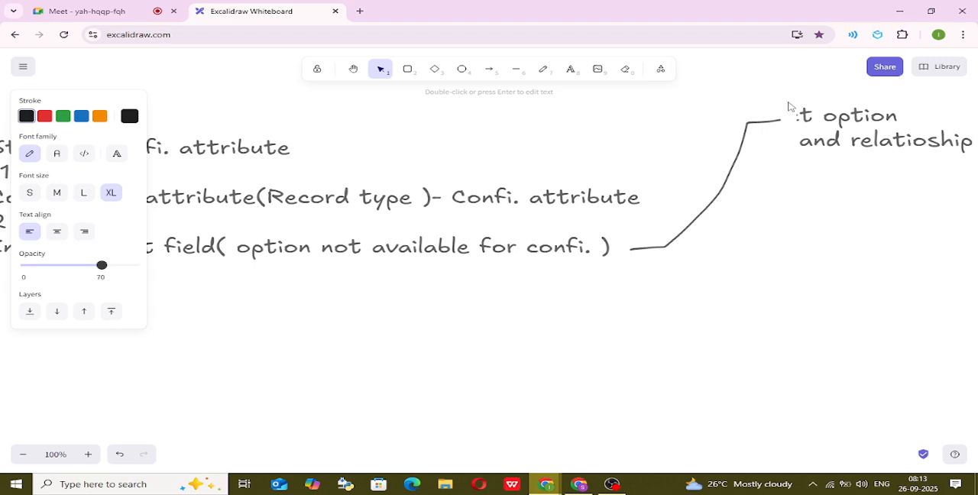
{"action": "left_click", "coordinate": [637, 106]}
{"action": "left_click", "coordinate": [353, 69]}
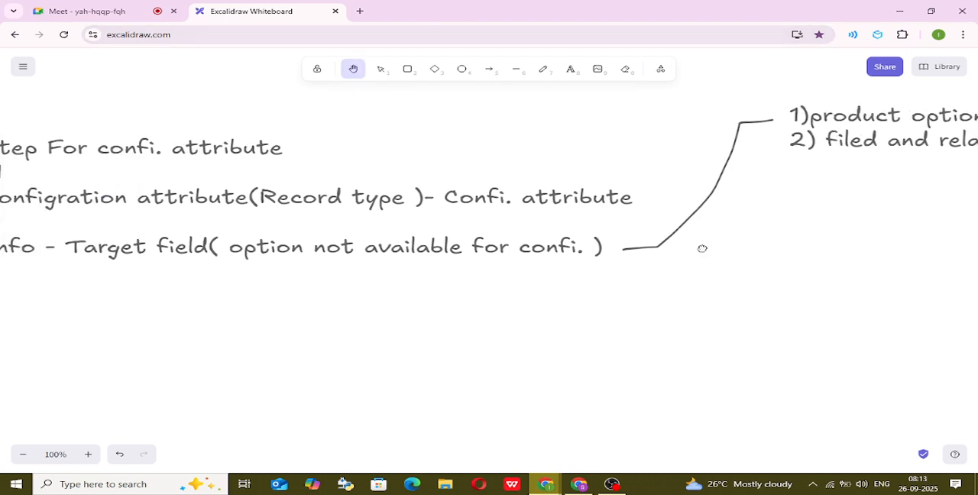
{"action": "left_click_drag", "start_coordinate": [700, 247], "coordinate": [473, 259]}
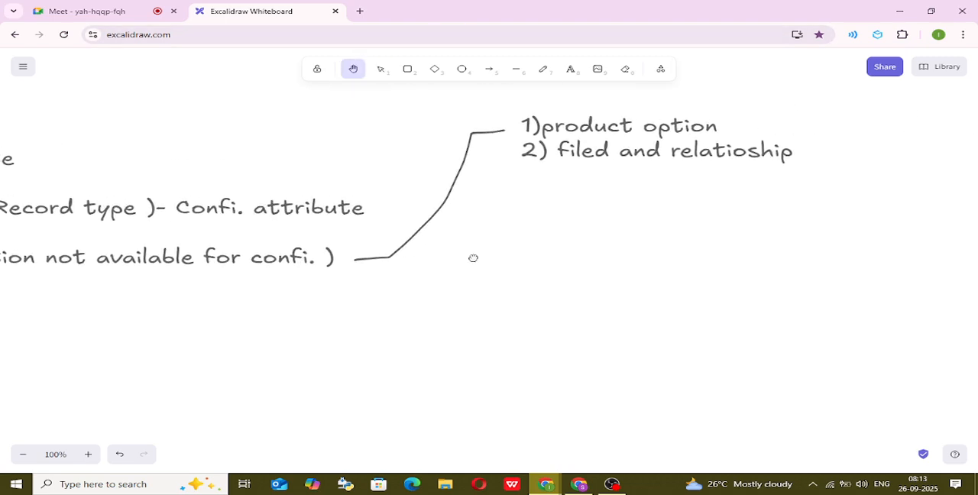
{"action": "left_click", "coordinate": [571, 69]}
{"action": "left_click", "coordinate": [800, 154]}
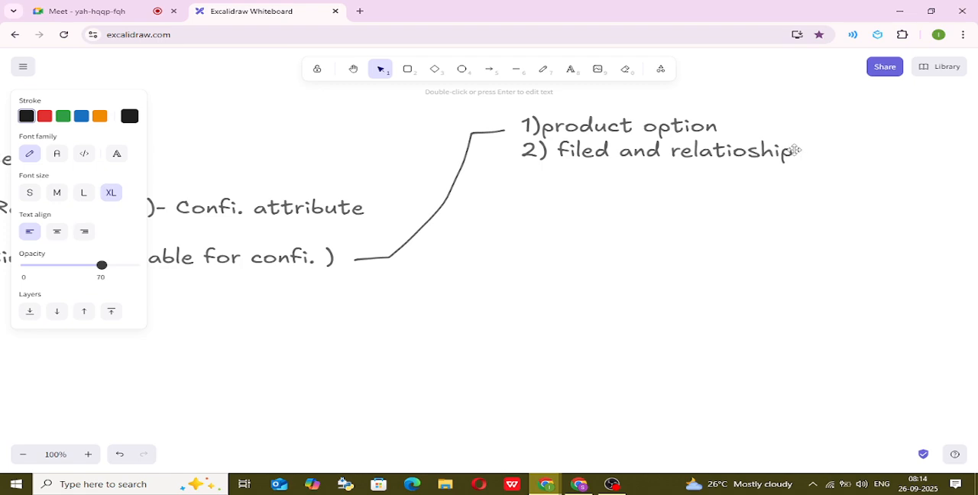
{"action": "key", "text": "Return"}
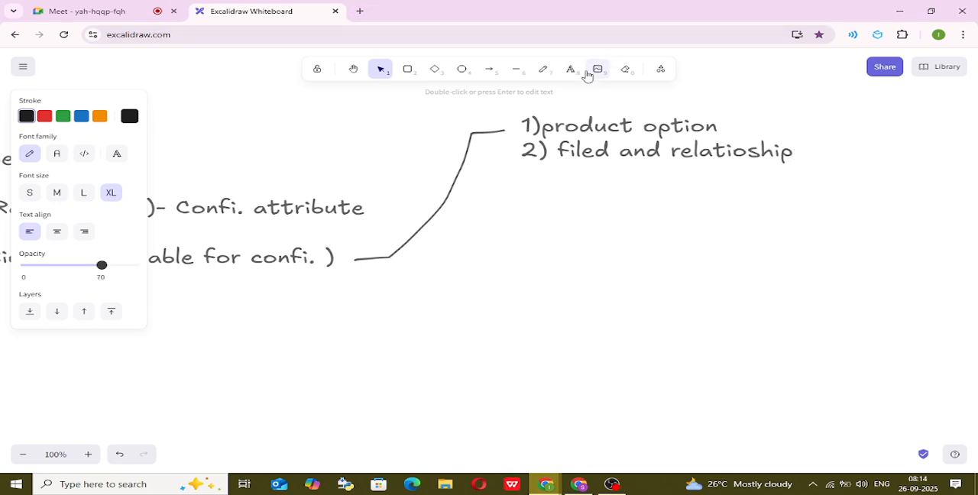
{"action": "key", "text": "Escape"}
{"action": "double_click", "coordinate": [584, 141]}
{"action": "left_click", "coordinate": [698, 151]}
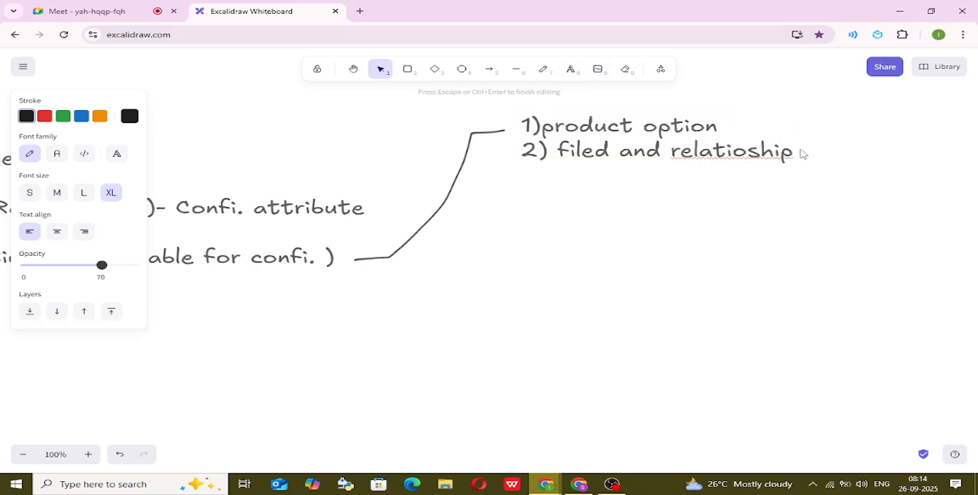
{"action": "key", "text": "Escape"}
Reopen the two-line list for editing and add a third line reading "3) picklist".
{"action": "double_click", "coordinate": [760, 151]}
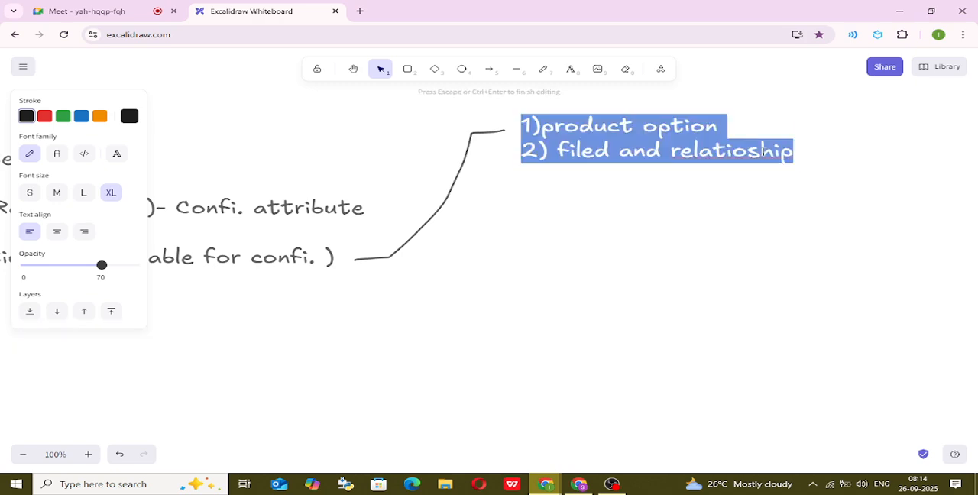
{"action": "left_click", "coordinate": [784, 152]}
{"action": "key", "text": "Return"}
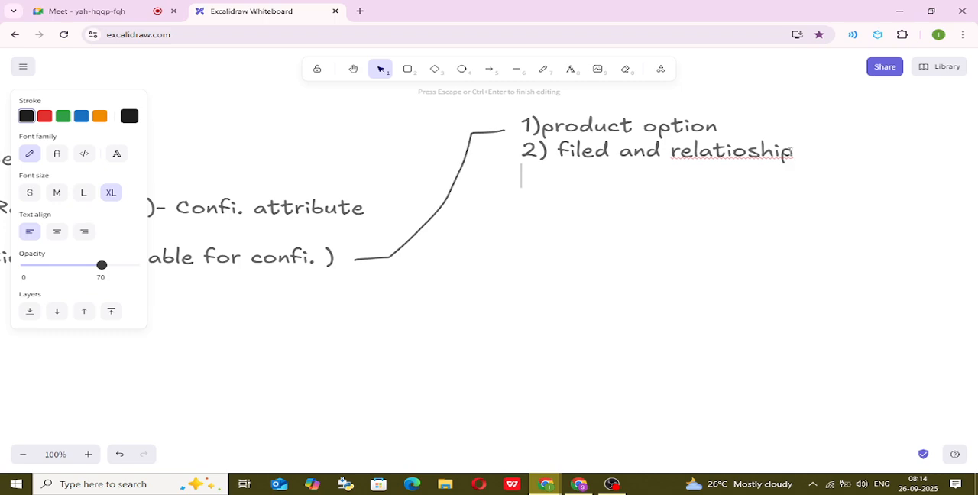
{"action": "type", "text": "3) picklist"}
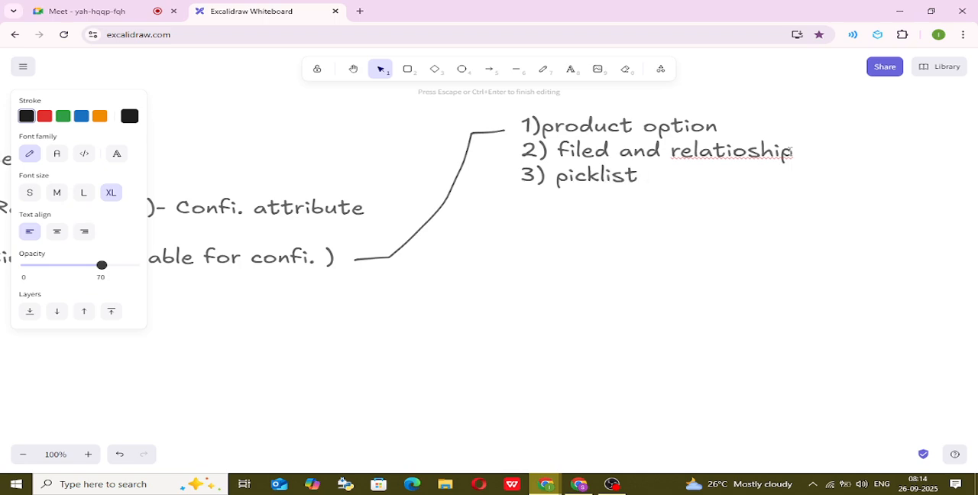
Insert "(New)" in front of "picklist" on the third line of the list.
{"action": "key", "text": "Left"}
{"action": "key", "text": "Left"}
{"action": "key", "text": "Left"}
{"action": "key", "text": "Left"}
{"action": "key", "text": "Left"}
{"action": "key", "text": "Left"}
{"action": "key", "text": "Left"}
{"action": "key", "text": "Left"}
{"action": "type", "text": "N"}
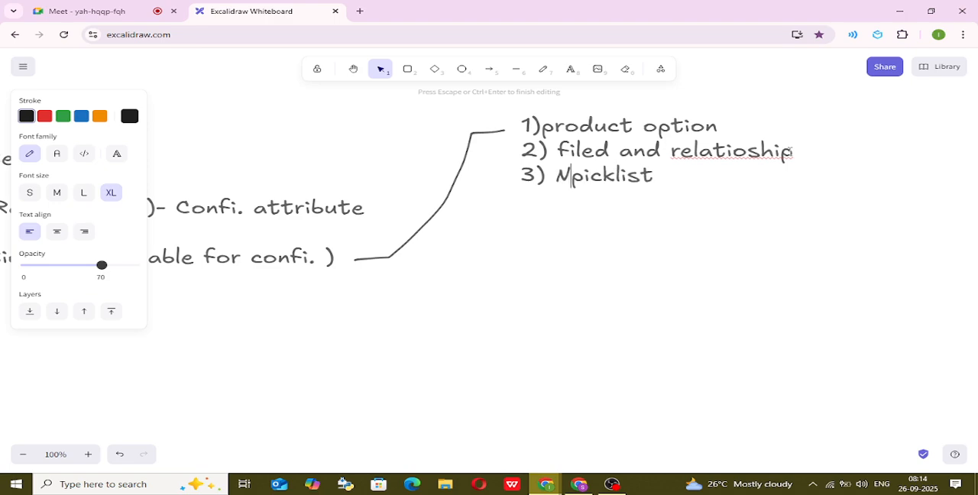
{"action": "type", "text": "ew)"}
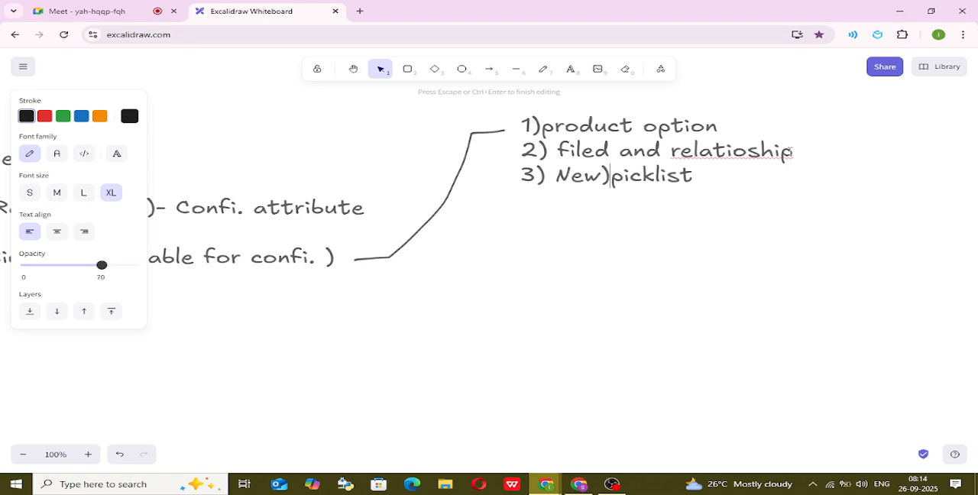
{"action": "key", "text": "Left"}
{"action": "key", "text": "Left"}
{"action": "key", "text": "Left"}
{"action": "key", "text": "Left"}
{"action": "type", "text": "("}
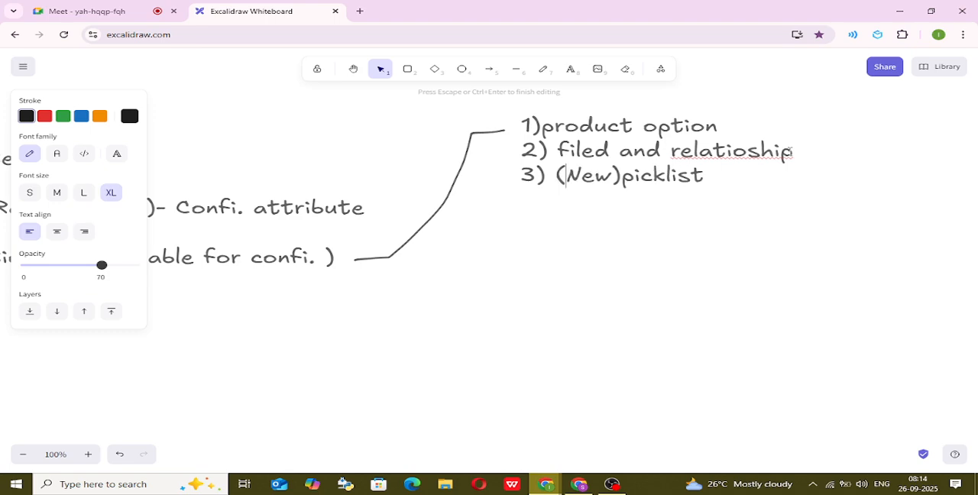
Start a fourth line beneath the picklist line with the number "4)".
{"action": "key", "text": "Right"}
{"action": "key", "text": "Right"}
{"action": "key", "text": "Right"}
{"action": "key", "text": "Right"}
{"action": "key", "text": "Right"}
{"action": "key", "text": "Right"}
{"action": "key", "text": "Right"}
{"action": "key", "text": "Right"}
{"action": "key", "text": "Right"}
{"action": "key", "text": "Right"}
{"action": "key", "text": "Right"}
{"action": "key", "text": "Right"}
{"action": "key", "text": "Return"}
{"action": "type", "text": "4)"}
Correct the misspelled word on the second line to "relationship" and return to the end of the fourth line.
{"action": "double_click", "coordinate": [720, 152]}
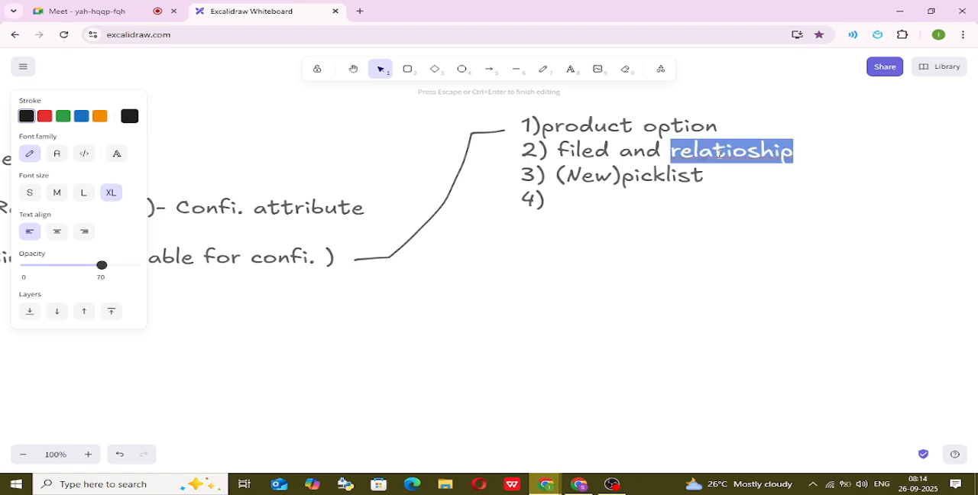
{"action": "right_click", "coordinate": [719, 153]}
{"action": "left_click", "coordinate": [740, 166]}
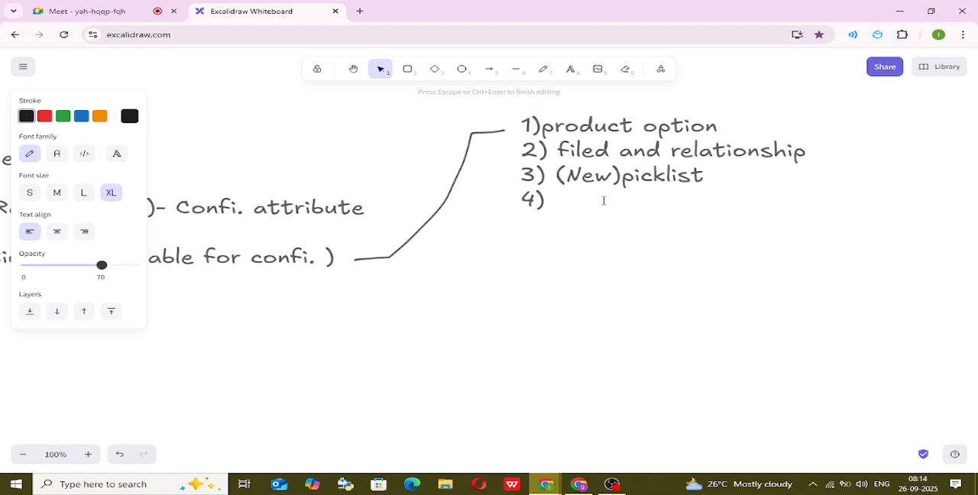
{"action": "left_click", "coordinate": [569, 201]}
Switch to the Salesforce window and bring up the Fields & Relationships list of the Product Option object.
{"action": "key", "text": "alt+Tab"}
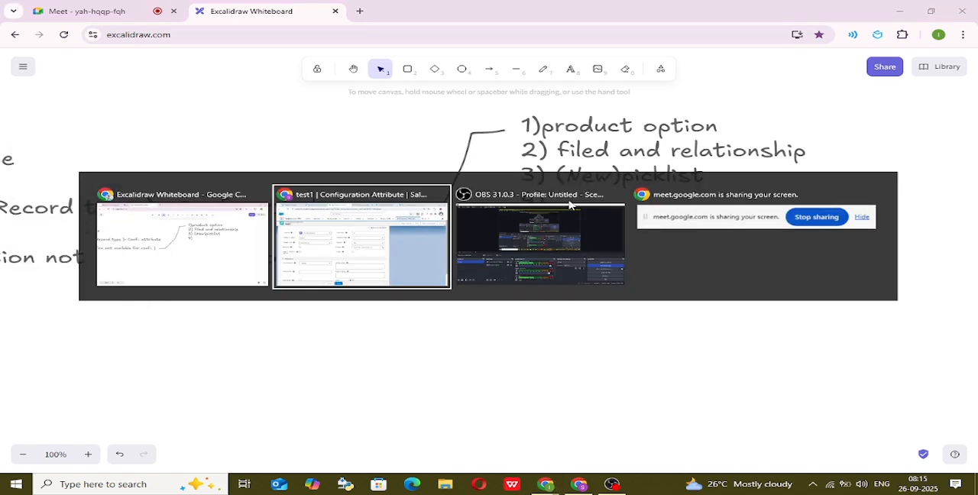
{"action": "key", "text": "alt+Tab"}
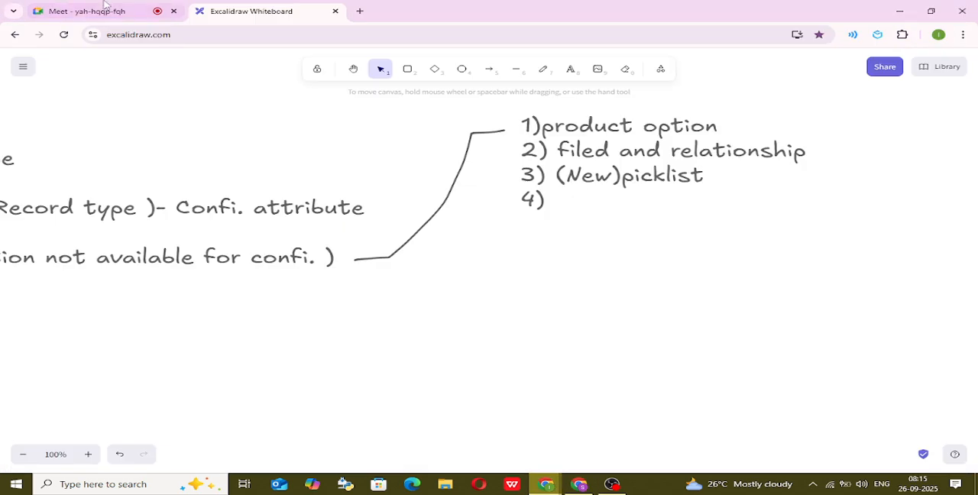
{"action": "left_click", "coordinate": [35, 8]}
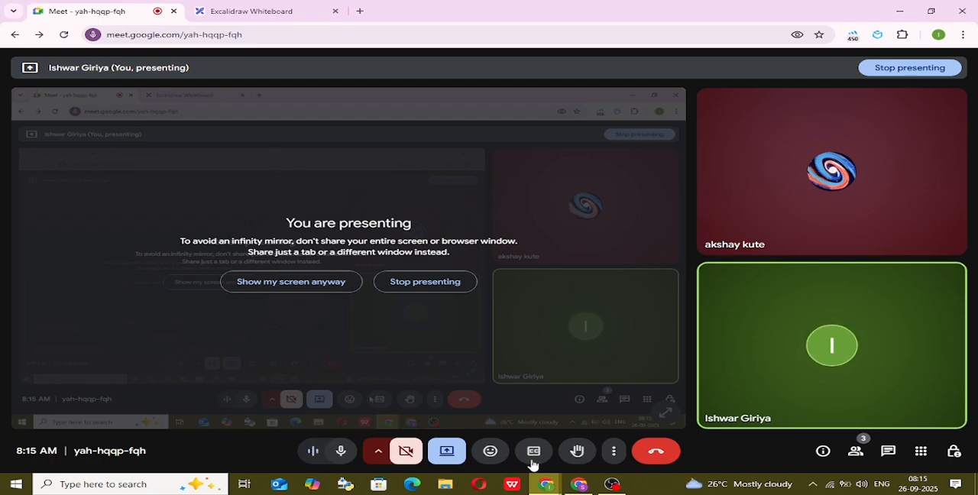
{"action": "left_click", "coordinate": [579, 483]}
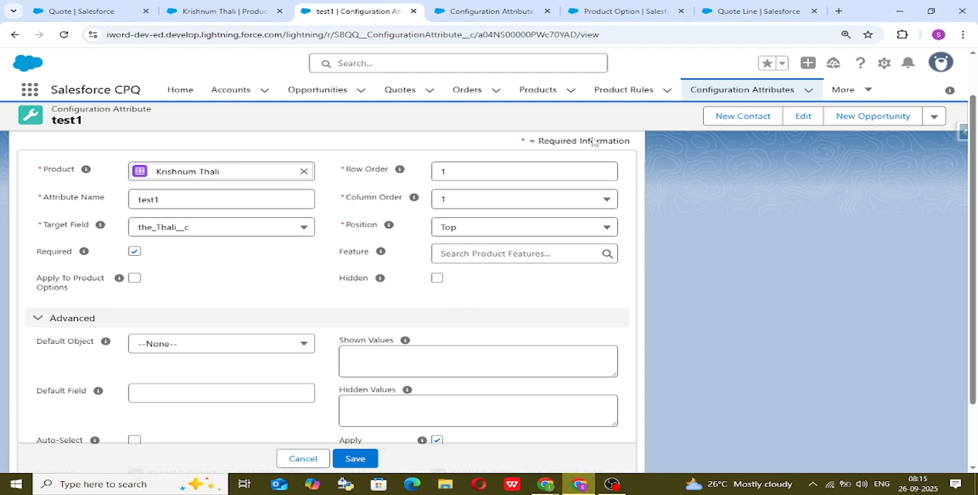
{"action": "left_click", "coordinate": [200, 9]}
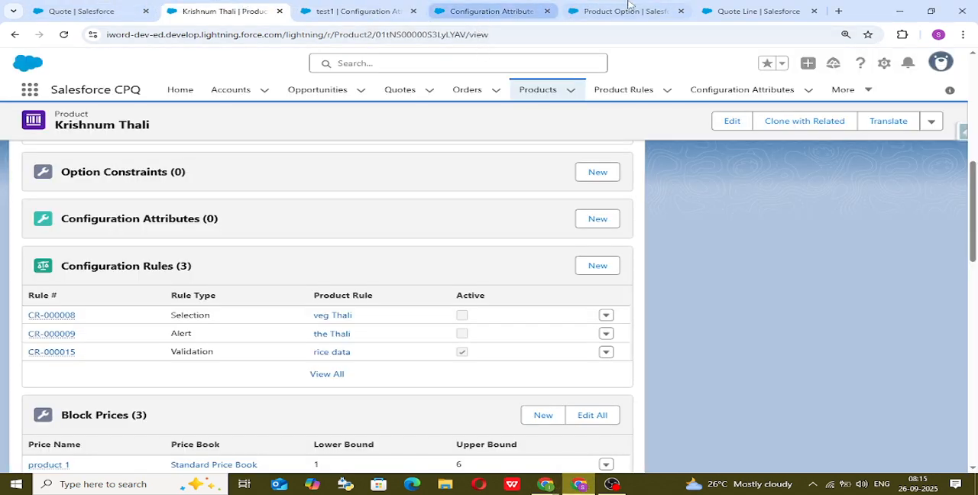
{"action": "left_click", "coordinate": [740, 9]}
{"action": "left_click", "coordinate": [631, 9]}
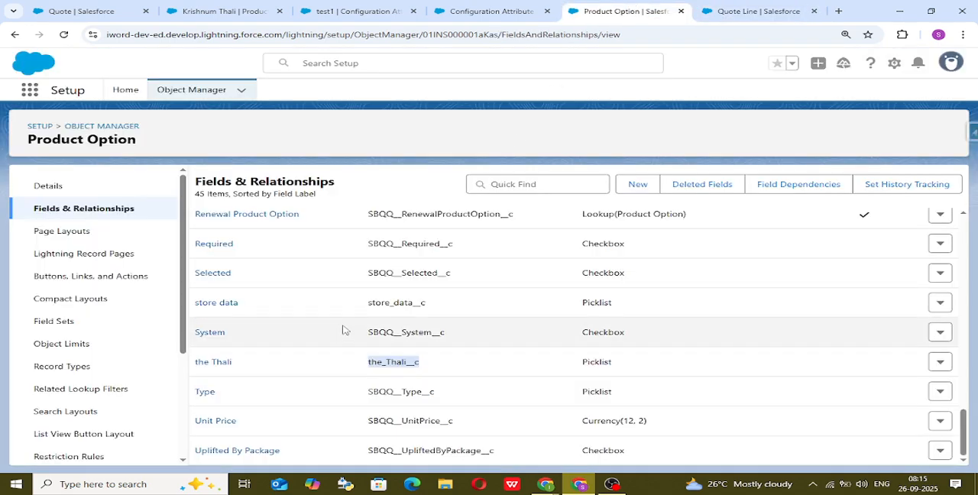
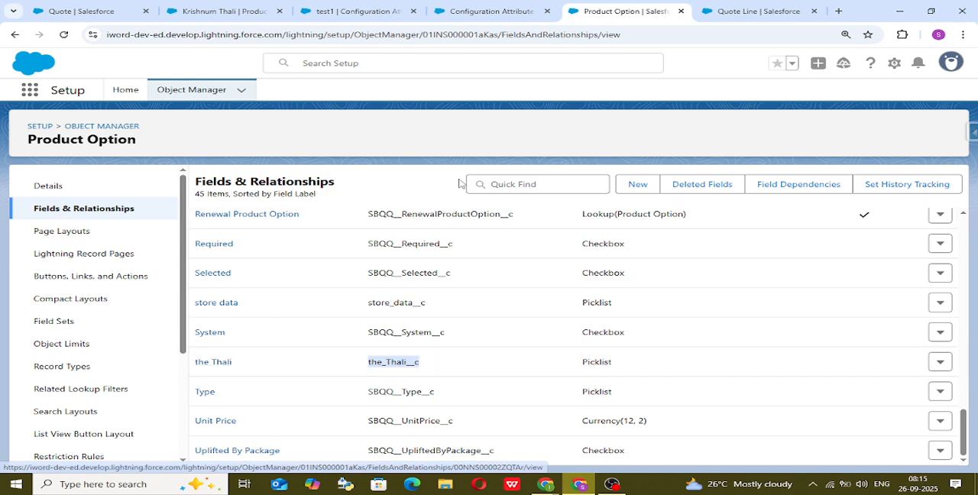
Switch to the Excalidraw whiteboard and resume editing the numbered list at the end of its fourth line.
{"action": "mouse_move", "coordinate": [558, 489]}
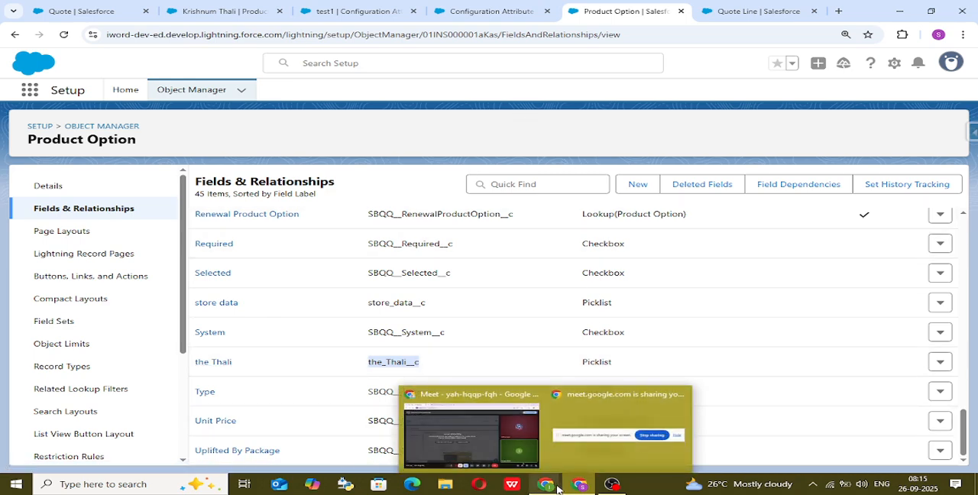
{"action": "left_click", "coordinate": [502, 428]}
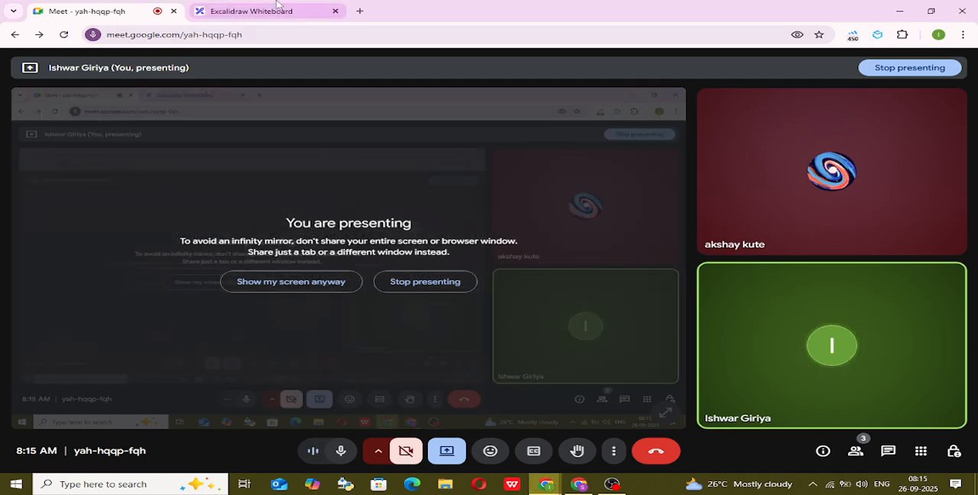
{"action": "left_click", "coordinate": [252, 11]}
{"action": "left_click", "coordinate": [567, 193]}
{"action": "double_click", "coordinate": [567, 193]}
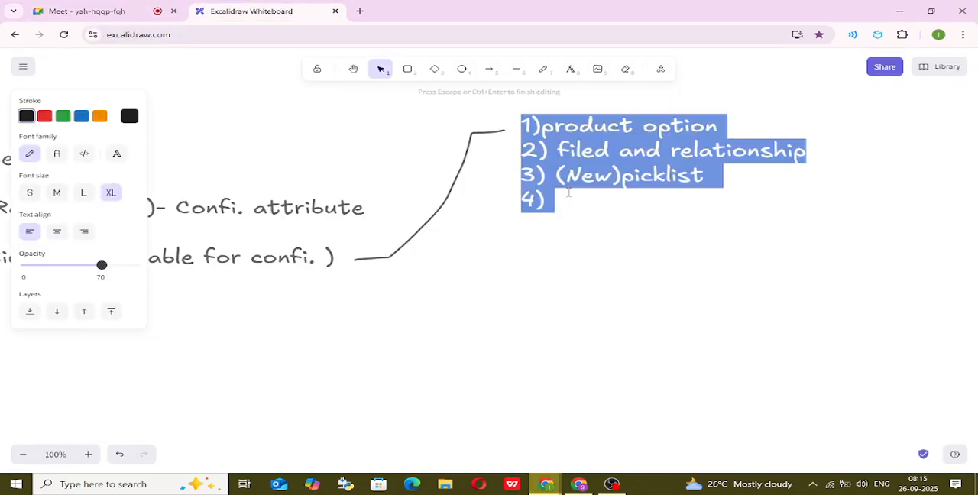
{"action": "left_click", "coordinate": [568, 195]}
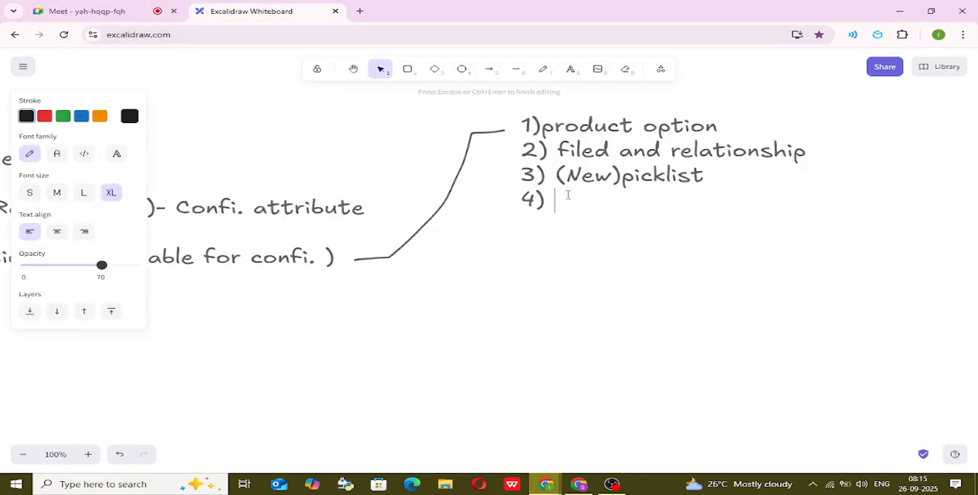
Complete the fourth list line with the text "Data Type (picklist)".
{"action": "type", "text": "New"}
{"action": "key", "text": "BackSpace"}
{"action": "key", "text": "BackSpace"}
{"action": "key", "text": "BackSpace"}
{"action": "type", "text": "Data "}
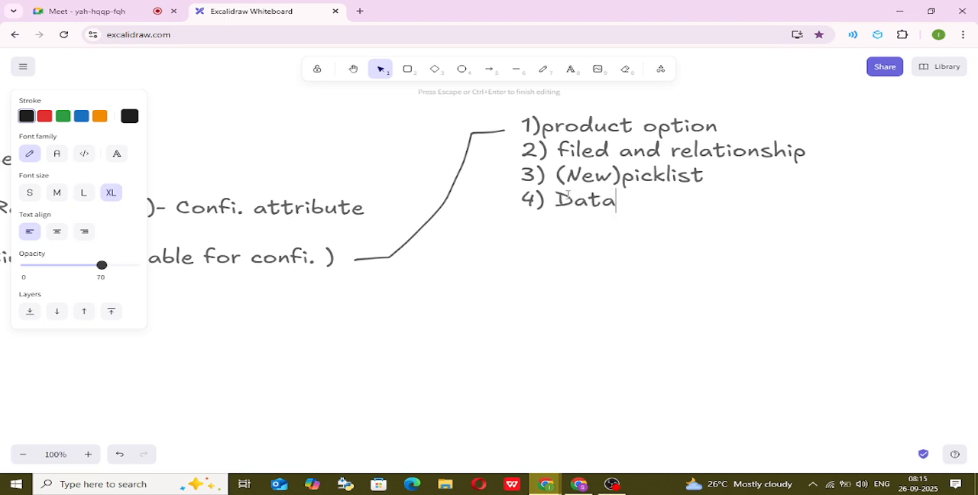
{"action": "type", "text": "Type "}
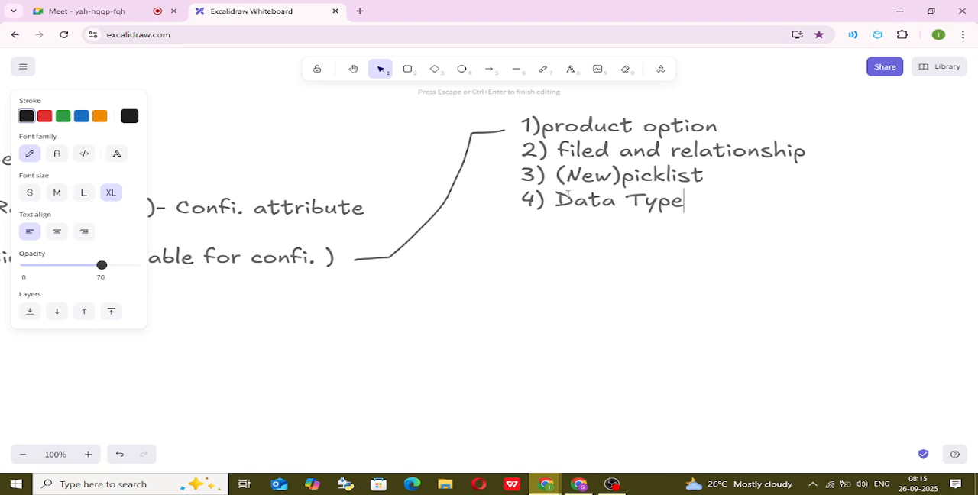
{"action": "type", "text": "(picklist"}
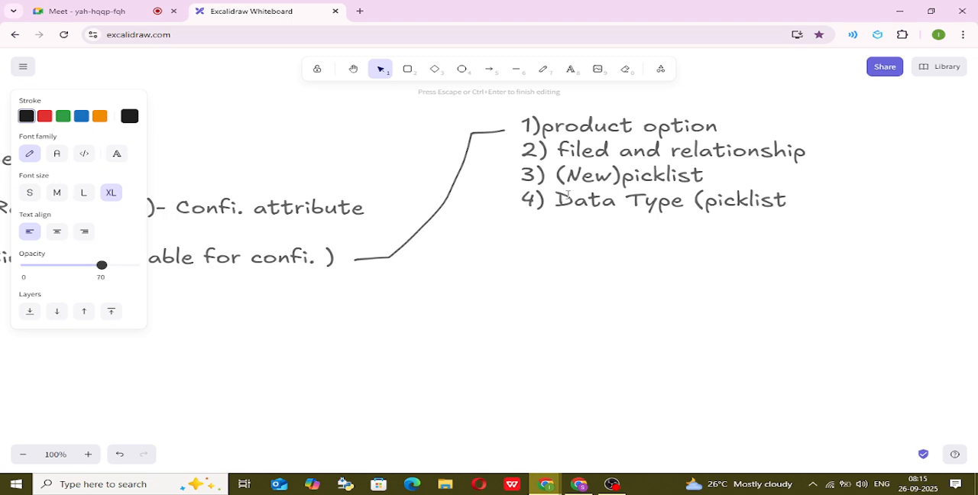
{"action": "type", "text": ")"}
Add a fifth line to the list reading "5) create picklist".
{"action": "key", "text": "Return"}
{"action": "type", "text": "50"}
{"action": "key", "text": "BackSpace"}
{"action": "type", "text": ") create "}
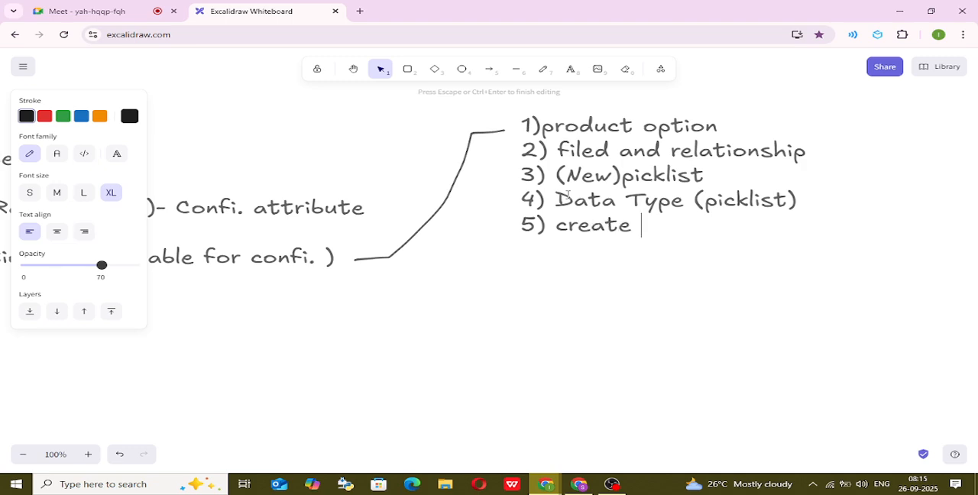
{"action": "type", "text": "pickli"}
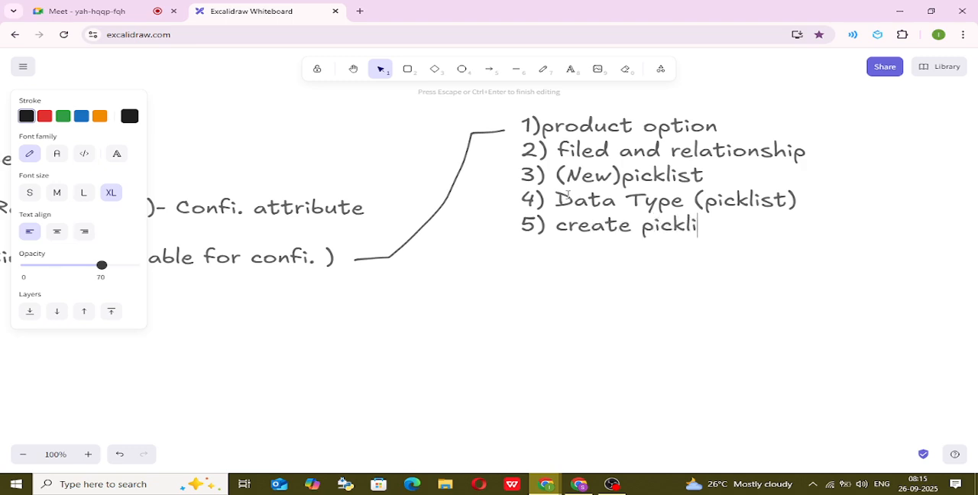
{"action": "type", "text": "st"}
{"action": "key", "text": "Return"}
{"action": "left_click", "coordinate": [543, 70]}
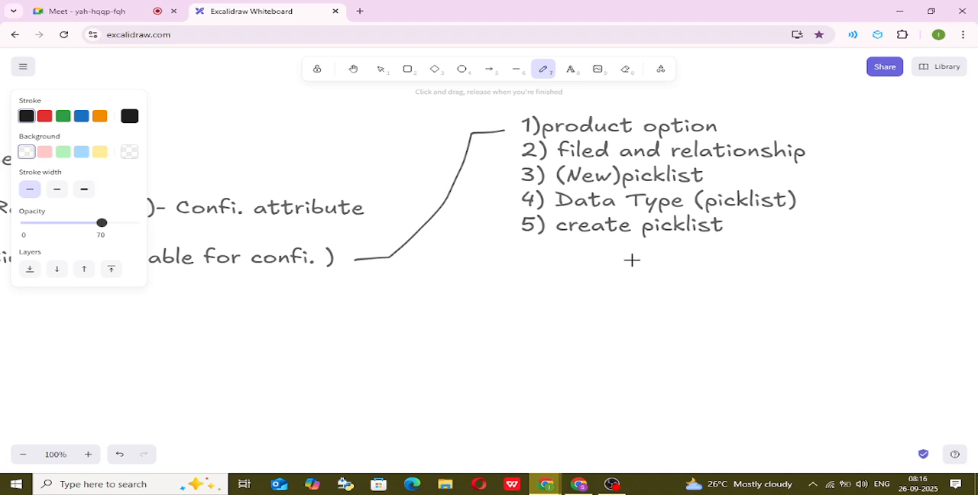
{"action": "mouse_move", "coordinate": [633, 260]}
{"action": "left_mouse_down"}
{"action": "mouse_move", "coordinate": [596, 313]}
{"action": "mouse_move", "coordinate": [395, 346]}
{"action": "mouse_move", "coordinate": [359, 339]}
{"action": "left_mouse_up"}
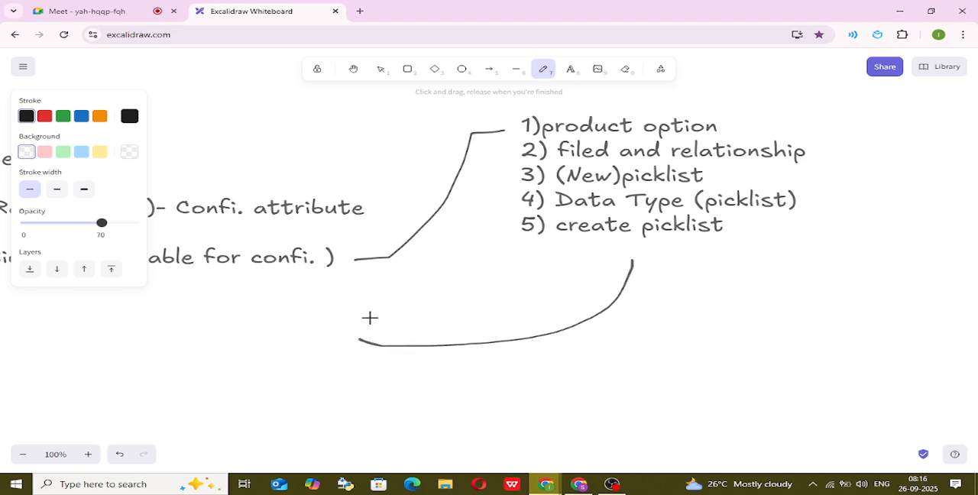
{"action": "left_click", "coordinate": [625, 69]}
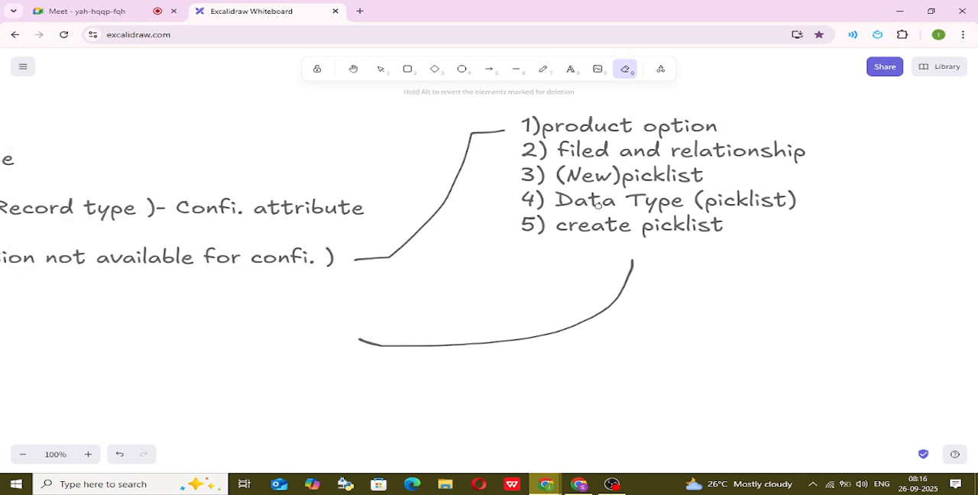
{"action": "left_click_drag", "start_coordinate": [515, 306], "coordinate": [587, 284]}
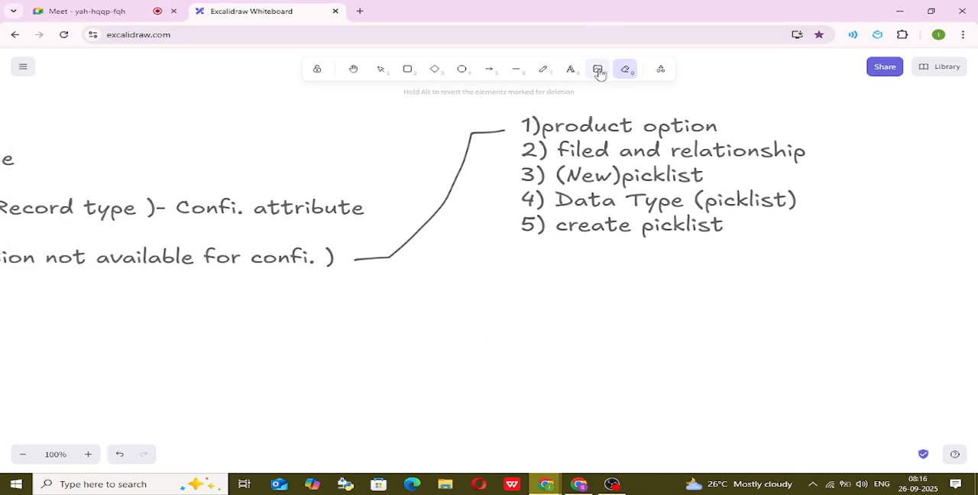
Draw a freehand downward arrow beneath the numbered list and write "Config. Attribute" below its tip.
{"action": "left_click", "coordinate": [543, 69]}
{"action": "mouse_move", "coordinate": [578, 248]}
{"action": "left_mouse_down"}
{"action": "mouse_move", "coordinate": [584, 329]}
{"action": "mouse_move", "coordinate": [633, 318]}
{"action": "left_mouse_up"}
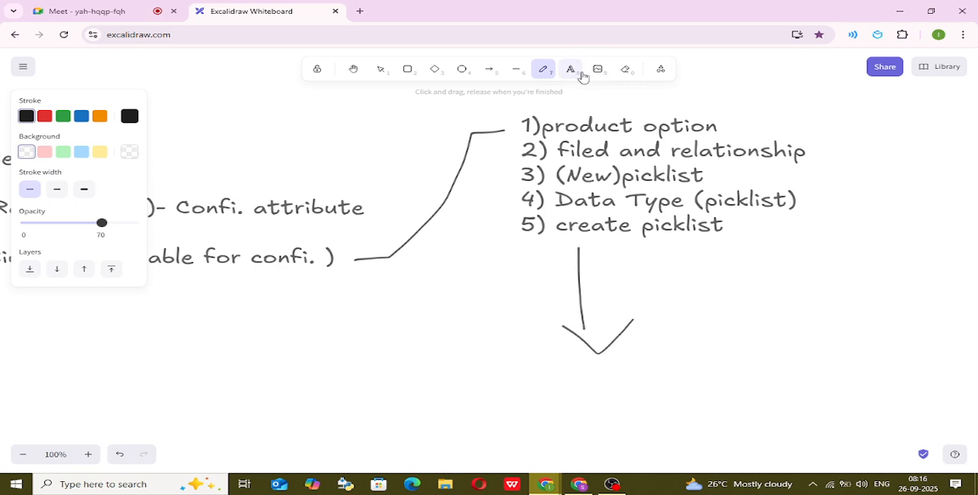
{"action": "left_click", "coordinate": [570, 69]}
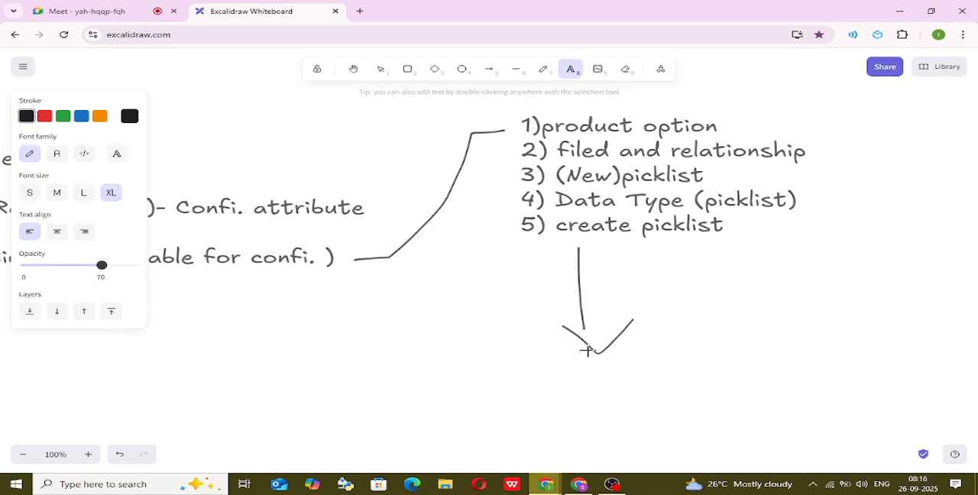
{"action": "left_click", "coordinate": [564, 372]}
{"action": "type", "text": "Com"}
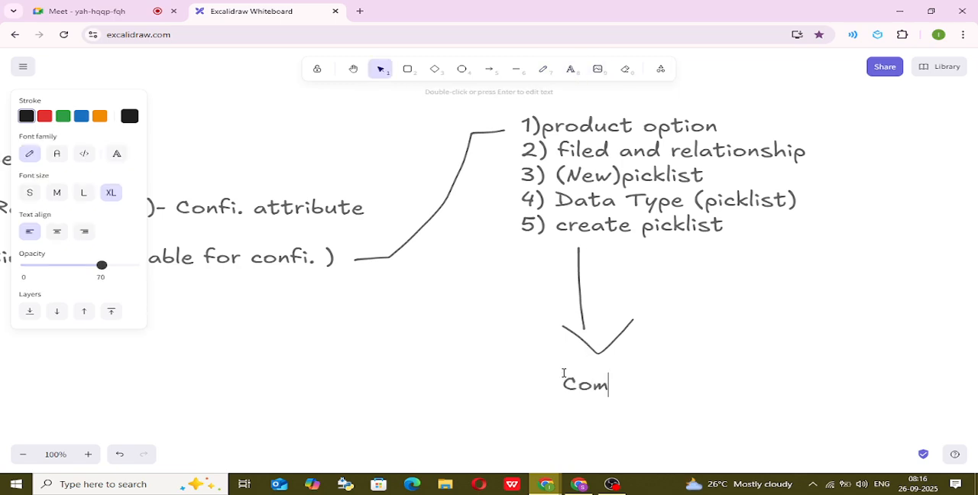
{"action": "key", "text": "BackSpace"}
{"action": "type", "text": "nfig. Attr"}
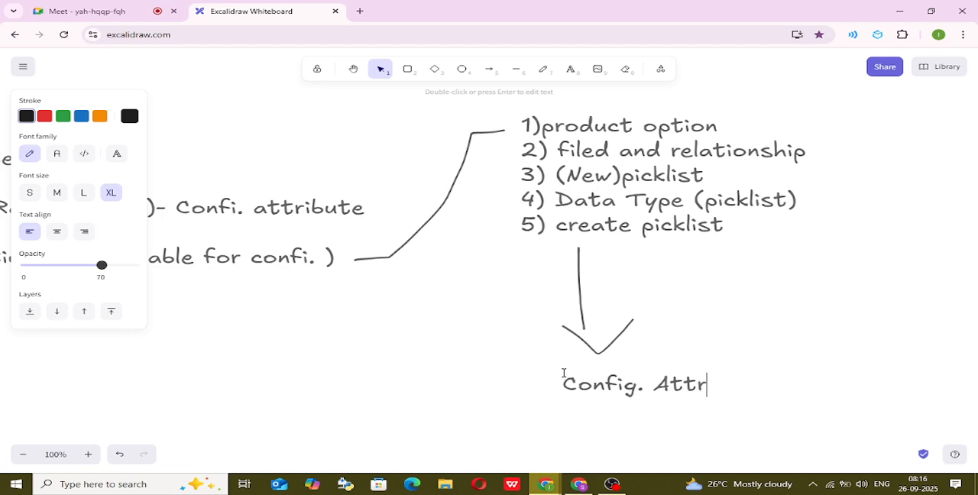
{"action": "type", "text": "ibute "}
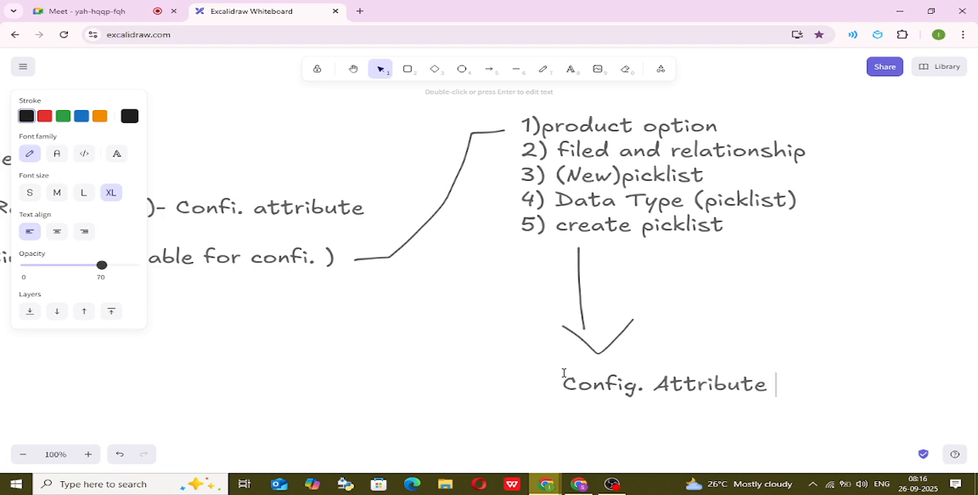
{"action": "type", "text": "(obj"}
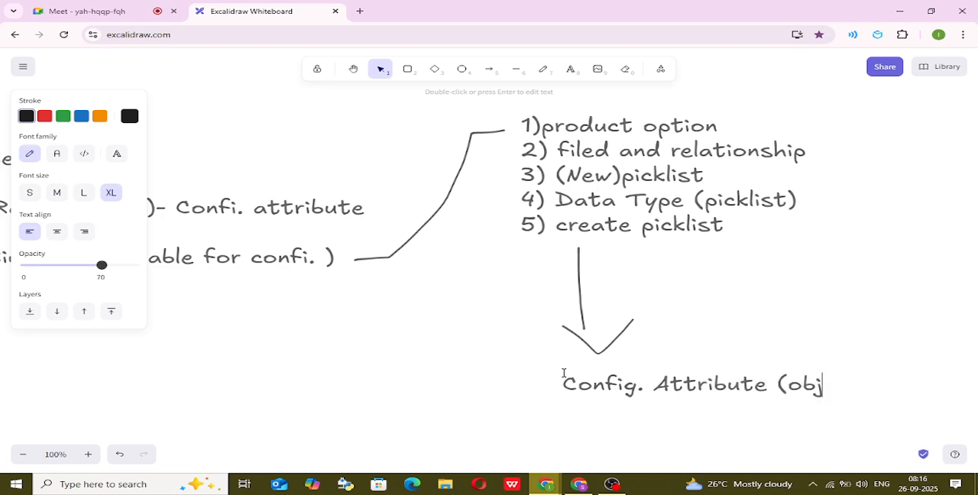
{"action": "type", "text": "ect mana"}
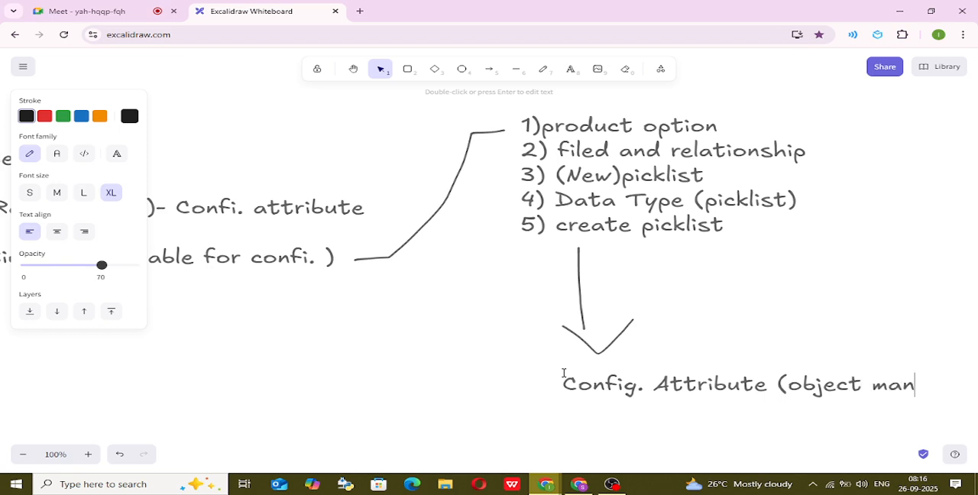
Append "(object manager)" to the Config. Attribute text below the arrow.
{"action": "key", "text": "BackSpace"}
{"action": "key", "text": "BackSpace"}
{"action": "key", "text": "BackSpace"}
{"action": "key", "text": "BackSpace"}
{"action": "type", "text": "m"}
{"action": "key", "text": "alt+Tab"}
{"action": "key", "text": "alt+Tab"}
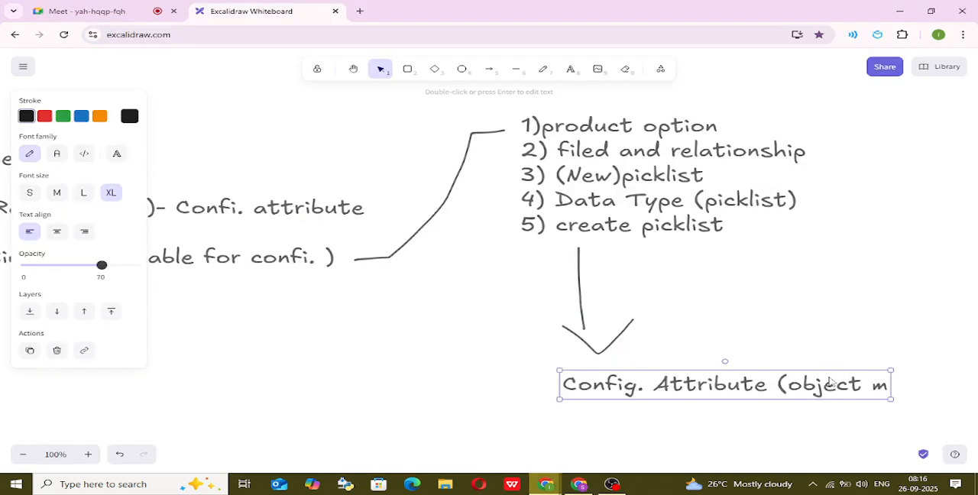
{"action": "double_click", "coordinate": [831, 387]}
{"action": "left_click", "coordinate": [873, 388]}
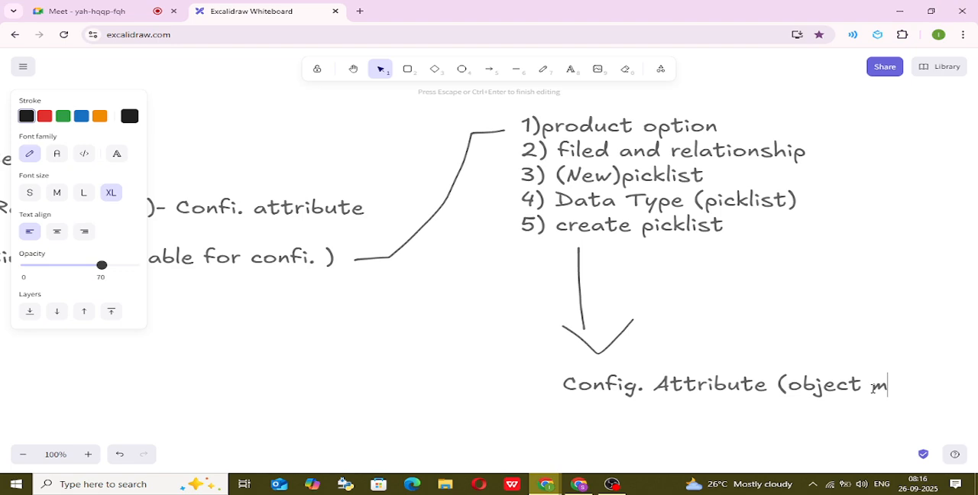
{"action": "type", "text": "anager"}
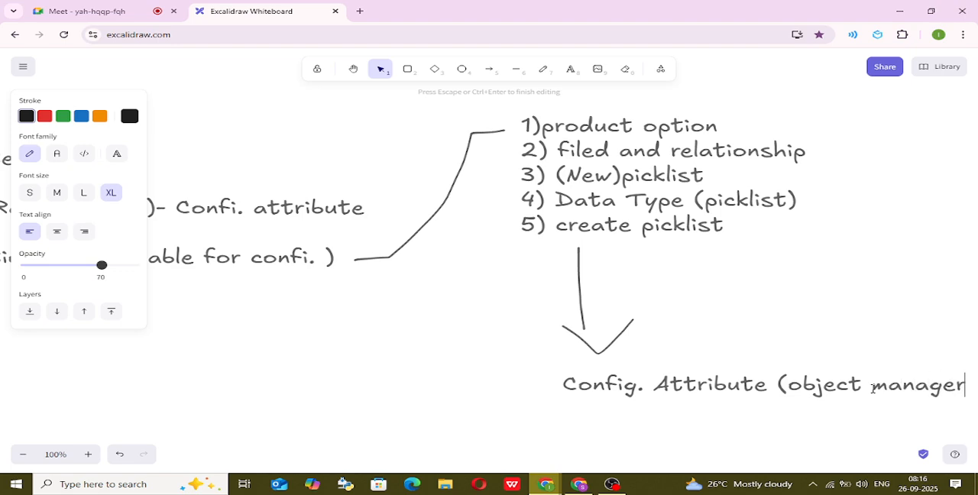
{"action": "type", "text": ")"}
Add a second line reading "Target filed" beneath the Config. Attribute line.
{"action": "key", "text": "Return"}
{"action": "type", "text": "Targe"}
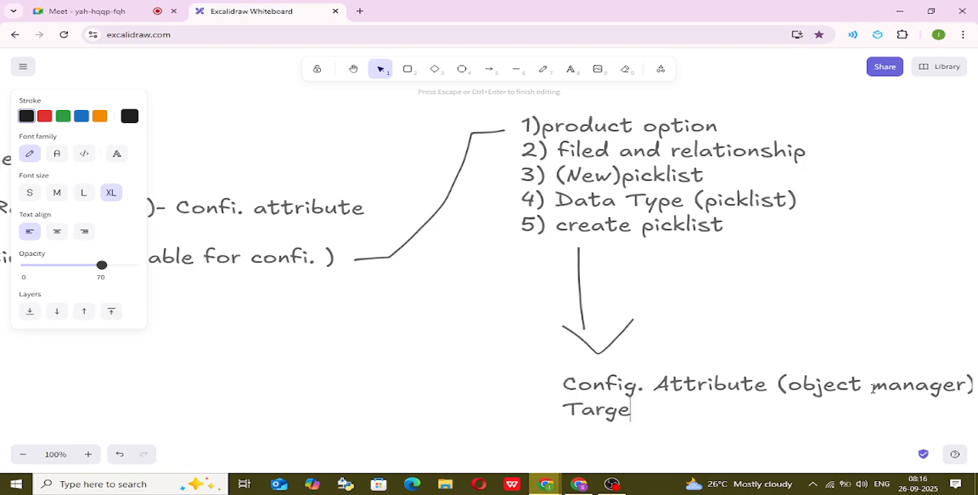
{"action": "type", "text": "t filed"}
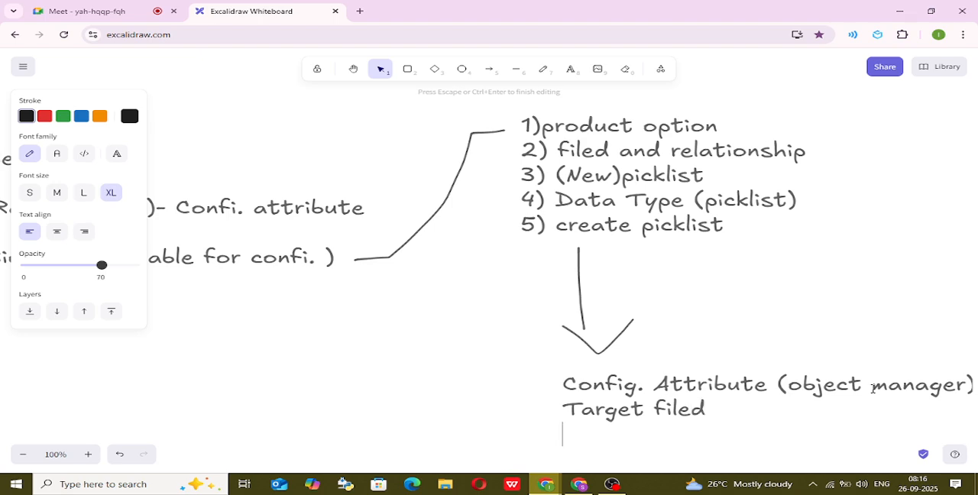
Append "(picklist)" to the Target filed line and return to the empty line beneath it.
{"action": "key", "text": "shift+Up"}
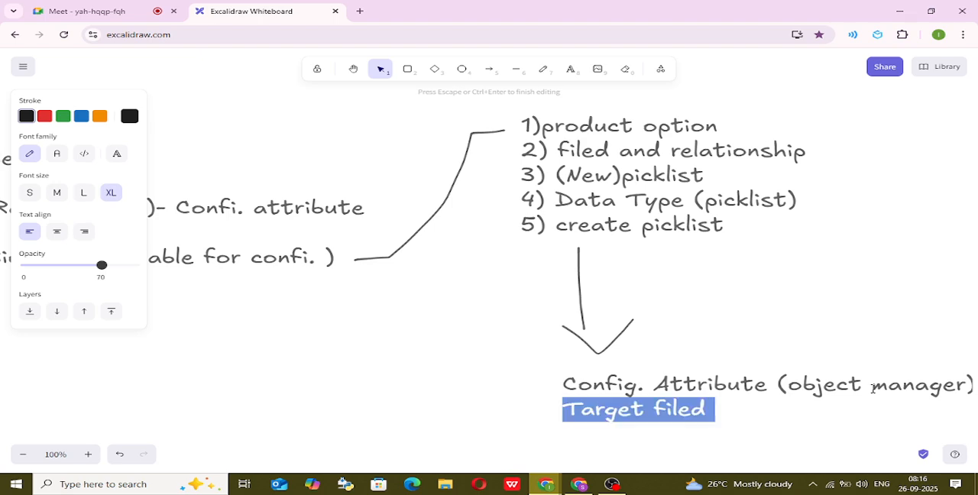
{"action": "key", "text": "Left"}
{"action": "key", "text": "Right"}
{"action": "key", "text": "Right"}
{"action": "key", "text": "Right"}
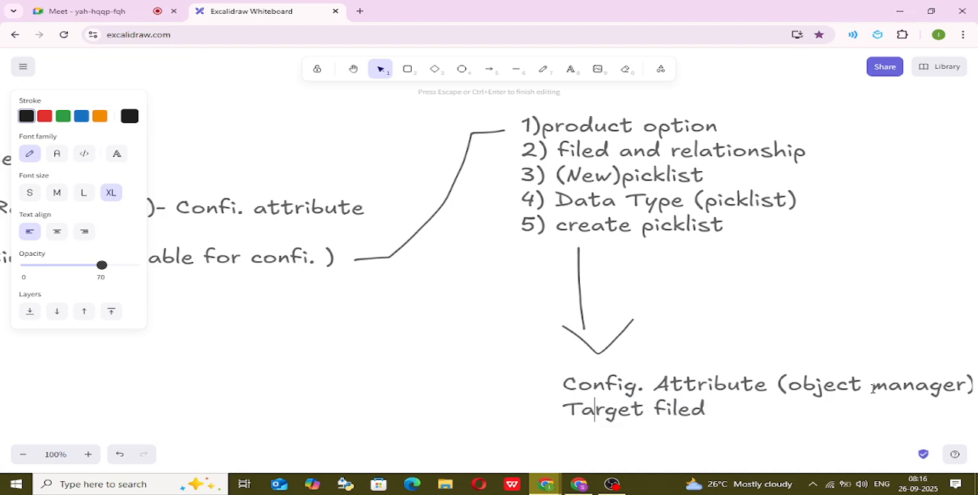
{"action": "key", "text": "Right"}
{"action": "key", "text": "Right"}
{"action": "key", "text": "Right"}
{"action": "key", "text": "Right"}
{"action": "key", "text": "Right"}
{"action": "key", "text": "Right"}
{"action": "key", "text": "Right"}
{"action": "key", "text": "Right"}
{"action": "key", "text": "Right"}
{"action": "key", "text": "Right"}
{"action": "key", "text": "Left"}
{"action": "type", "text": "(picklis"}
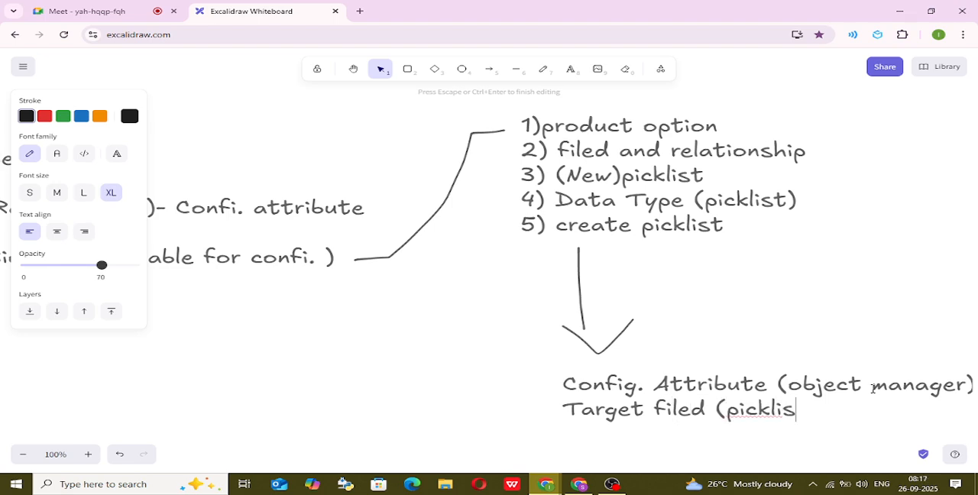
{"action": "type", "text": "t)"}
{"action": "key", "text": "Right"}
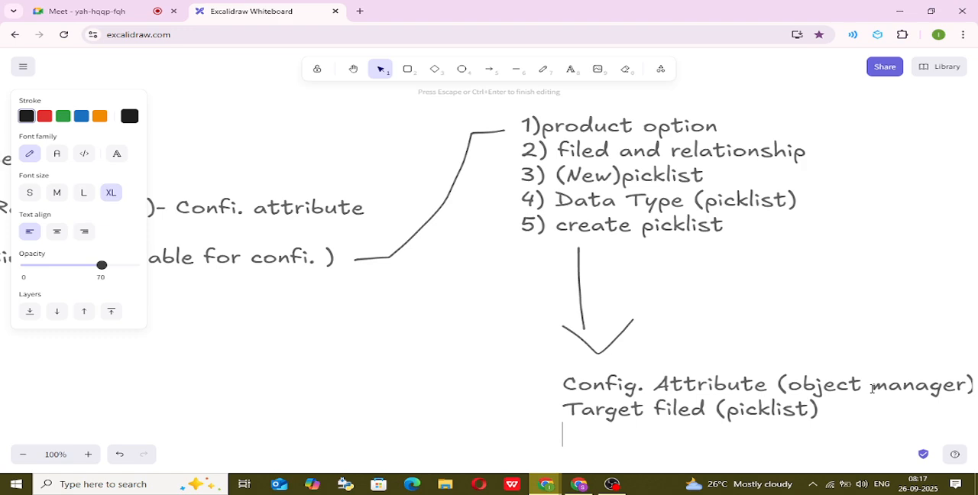
Start a third line reading "ApI Name Of" beneath the Target filed line.
{"action": "scroll", "coordinate": [875, 390], "scroll_direction": "down", "scroll_amount": 2}
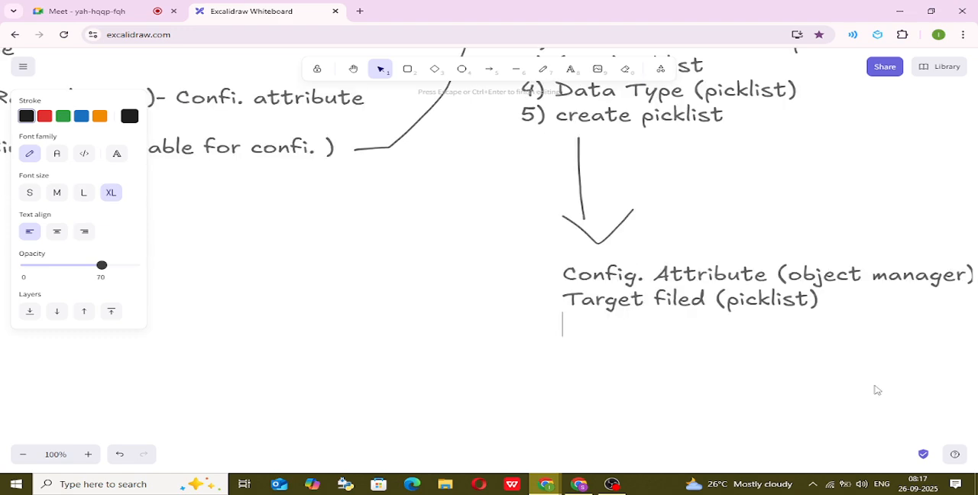
{"action": "type", "text": "ApI Nam"}
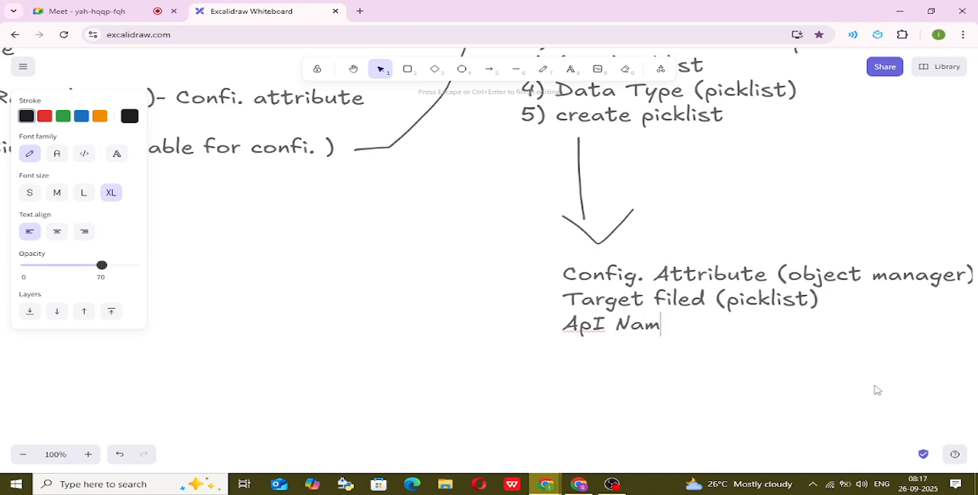
{"action": "type", "text": "e Of "}
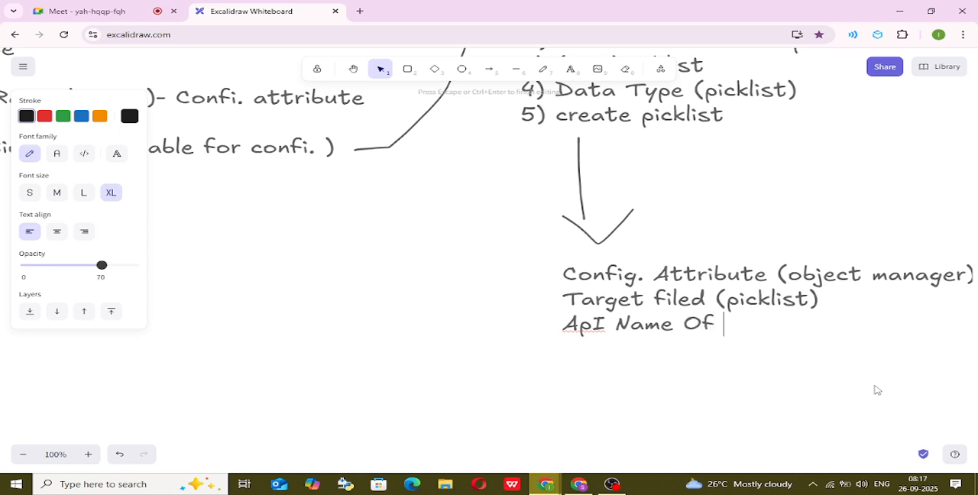
{"action": "type", "text": "(Op"}
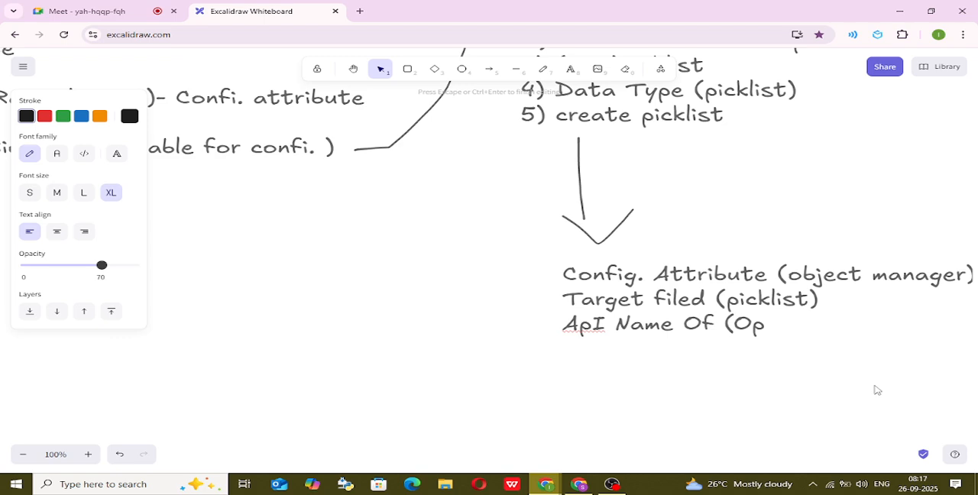
{"action": "type", "text": "tion"}
Complete the ApI Name Of line with "(Product option)-Picklist".
{"action": "key", "text": "BackSpace"}
{"action": "key", "text": "BackSpace"}
{"action": "key", "text": "BackSpace"}
{"action": "key", "text": "BackSpace"}
{"action": "key", "text": "BackSpace"}
{"action": "key", "text": "BackSpace"}
{"action": "key", "text": "BackSpace"}
{"action": "type", "text": "Product"}
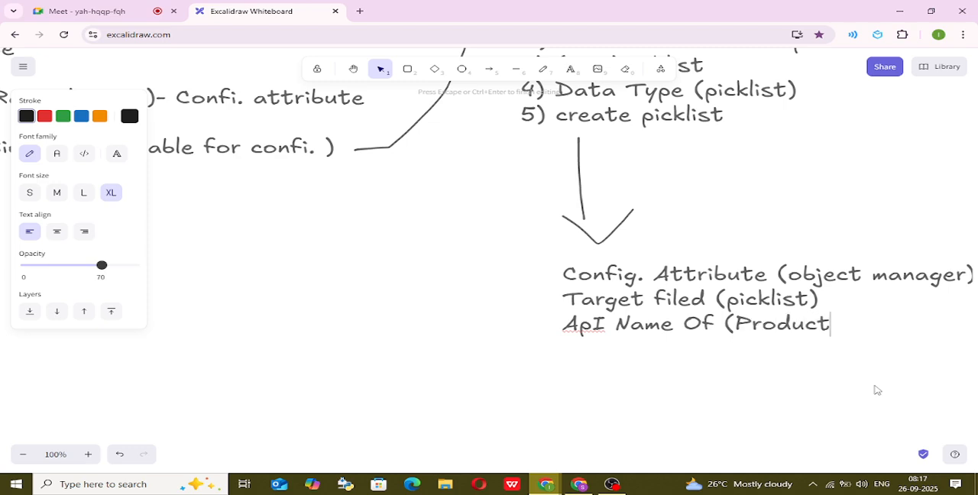
{"action": "type", "text": " I"}
{"action": "key", "text": "BackSpace"}
{"action": "type", "text": "option"}
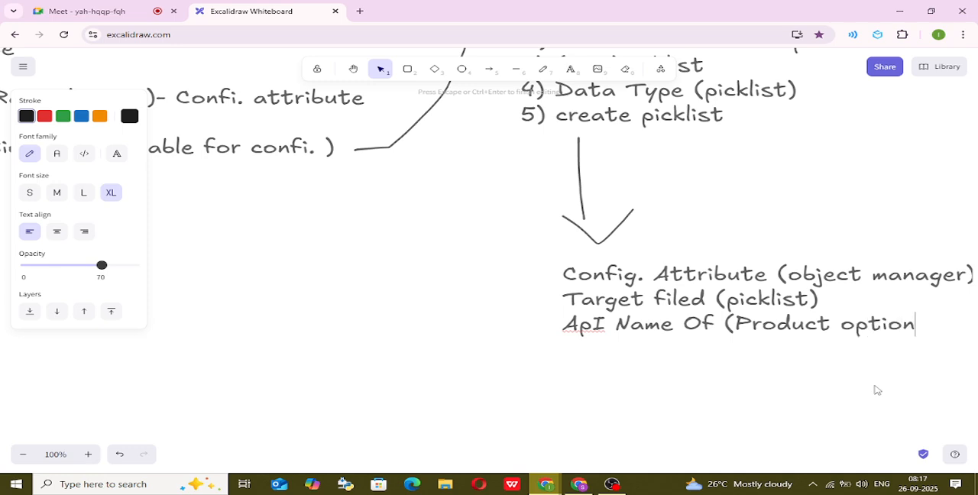
{"action": "type", "text": ")-Pick"}
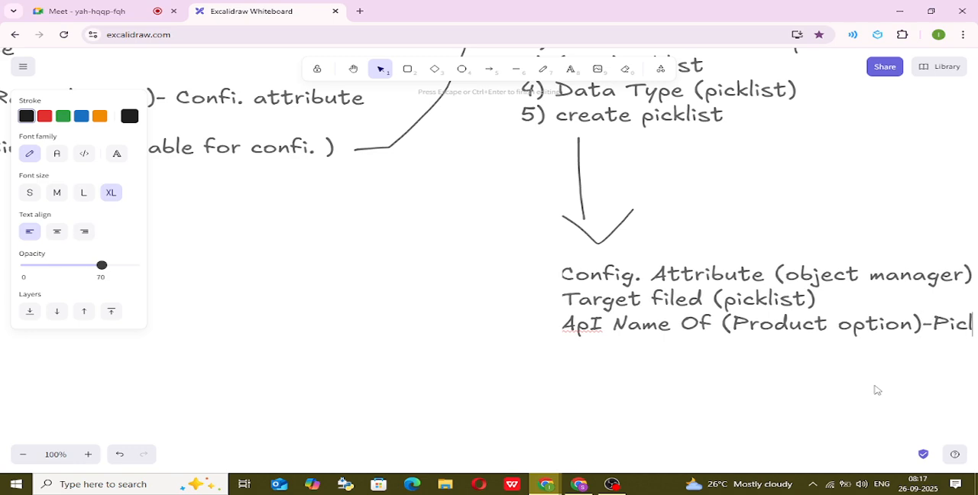
{"action": "type", "text": "list"}
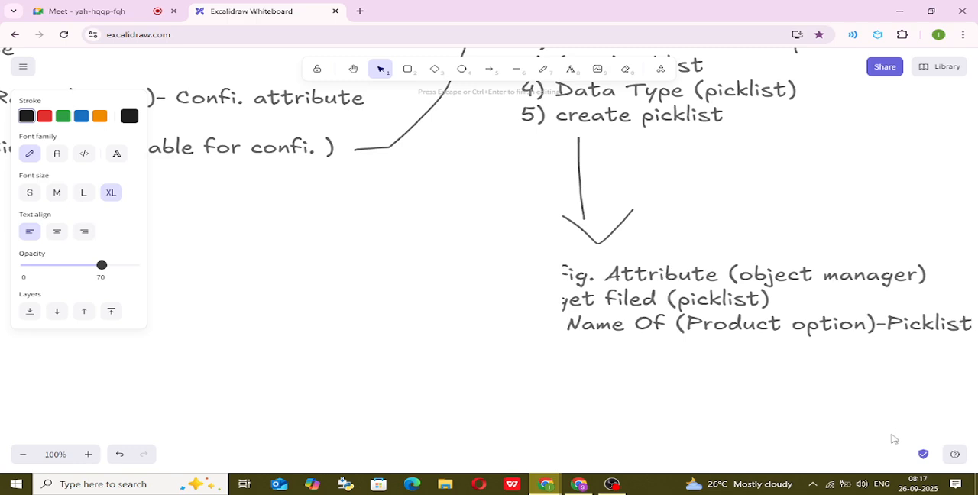
Move the three-line Config. Attribute text block to the left so it sits directly under the downward arrow.
{"action": "left_click", "coordinate": [729, 370]}
{"action": "left_click", "coordinate": [687, 315]}
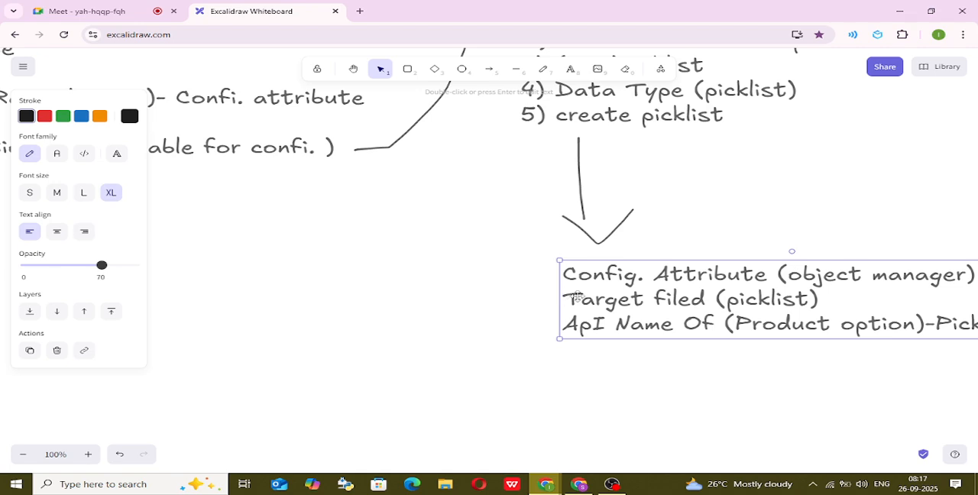
{"action": "left_click_drag", "start_coordinate": [567, 296], "coordinate": [413, 282]}
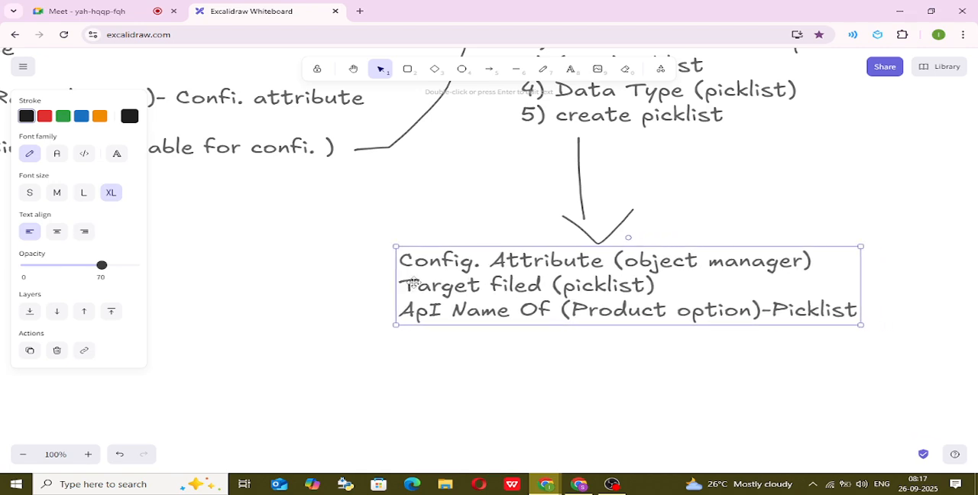
Append "(add)" to the end of the ApI Name Of (Product option)-Picklist line and finish editing the text.
{"action": "double_click", "coordinate": [851, 311]}
{"action": "left_click", "coordinate": [851, 311]}
{"action": "key", "text": "Escape"}
{"action": "double_click", "coordinate": [858, 310]}
{"action": "left_click", "coordinate": [859, 311]}
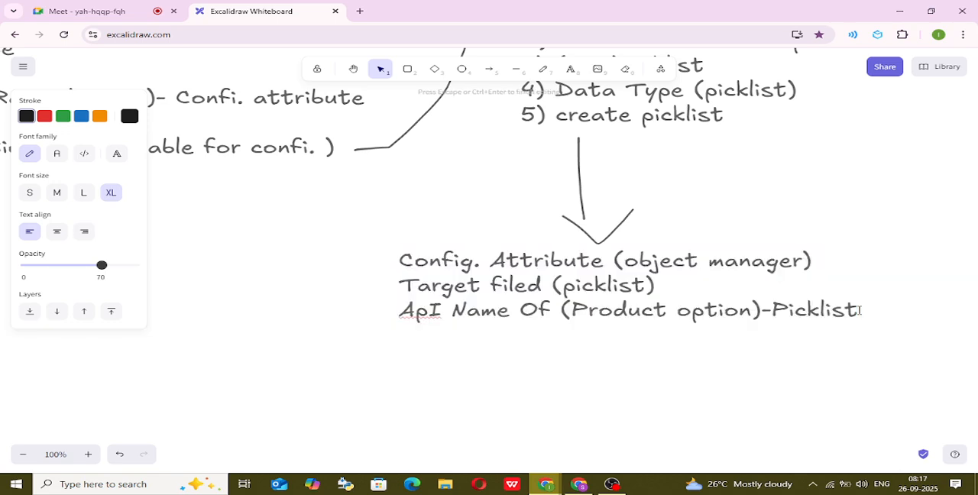
{"action": "type", "text": "(add)"}
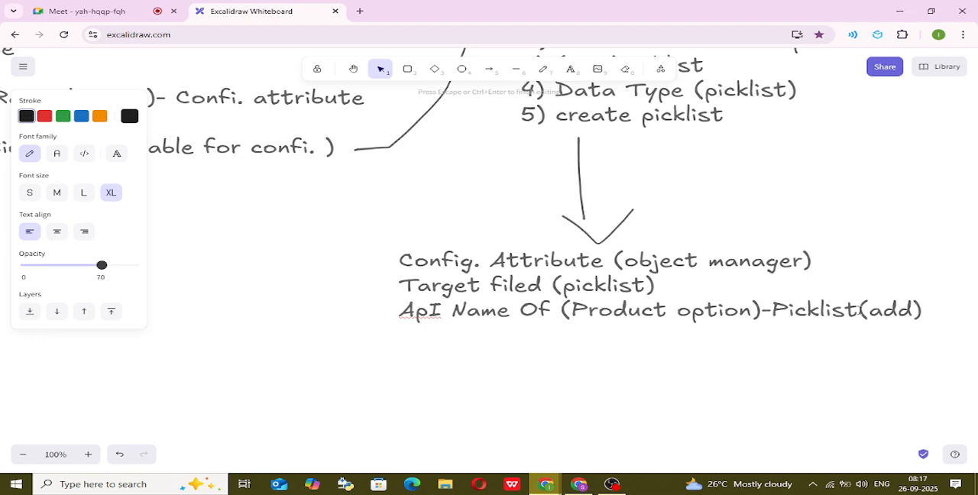
{"action": "left_click", "coordinate": [836, 363]}
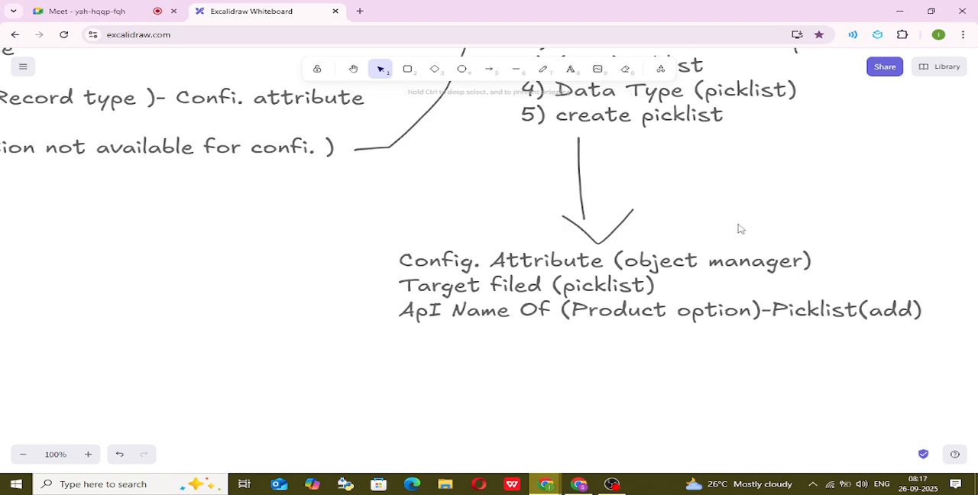
Draw a freehand arrow from the ApI Name line back up to the Info - Target field line.
{"action": "left_click", "coordinate": [543, 69]}
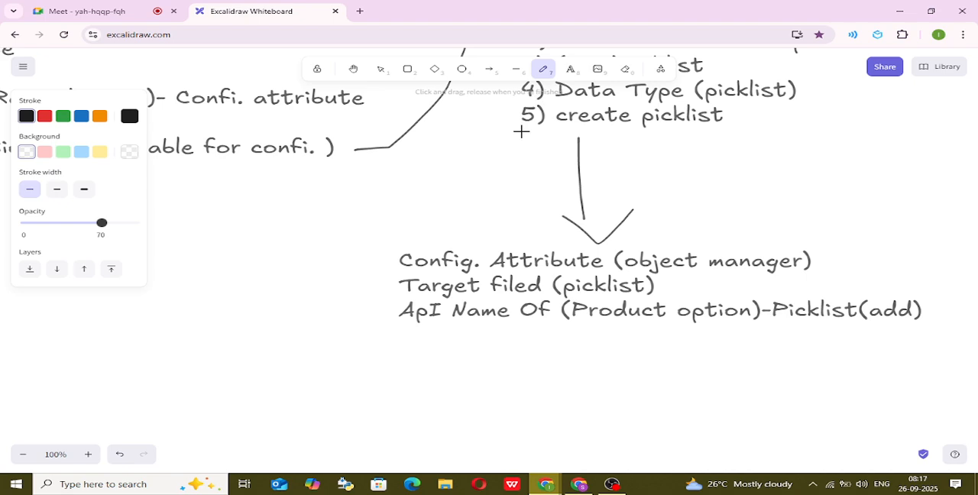
{"action": "mouse_move", "coordinate": [382, 308]}
{"action": "left_mouse_down"}
{"action": "mouse_move", "coordinate": [290, 218]}
{"action": "mouse_move", "coordinate": [265, 176]}
{"action": "mouse_move", "coordinate": [251, 208]}
{"action": "mouse_move", "coordinate": [319, 197]}
{"action": "left_mouse_up"}
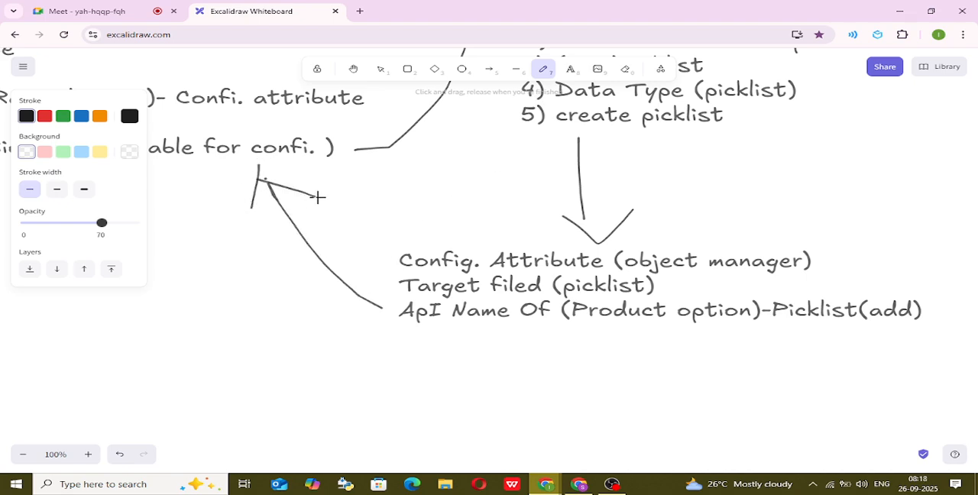
Start a new line reading "3 Info- Ta" beneath the Info - Target field line in the steps text.
{"action": "left_click", "coordinate": [363, 72]}
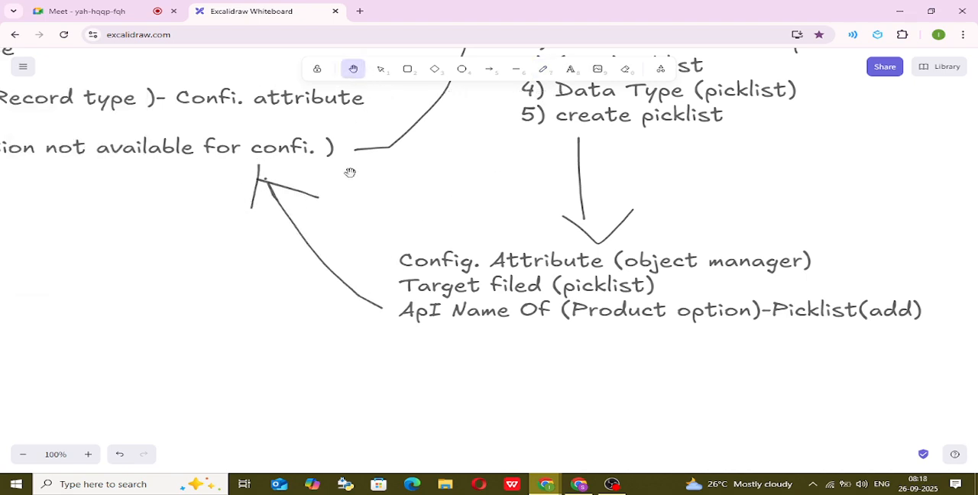
{"action": "left_click_drag", "start_coordinate": [350, 171], "coordinate": [711, 179]}
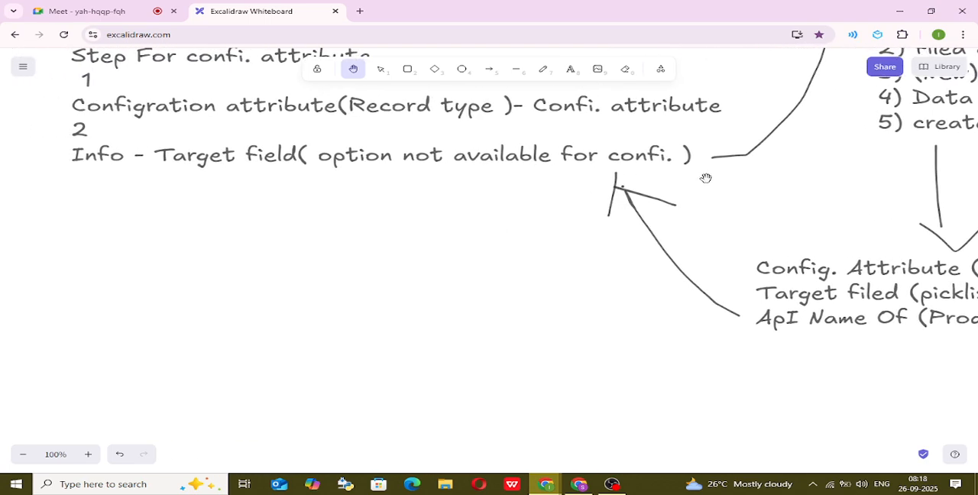
{"action": "left_click", "coordinate": [543, 70]}
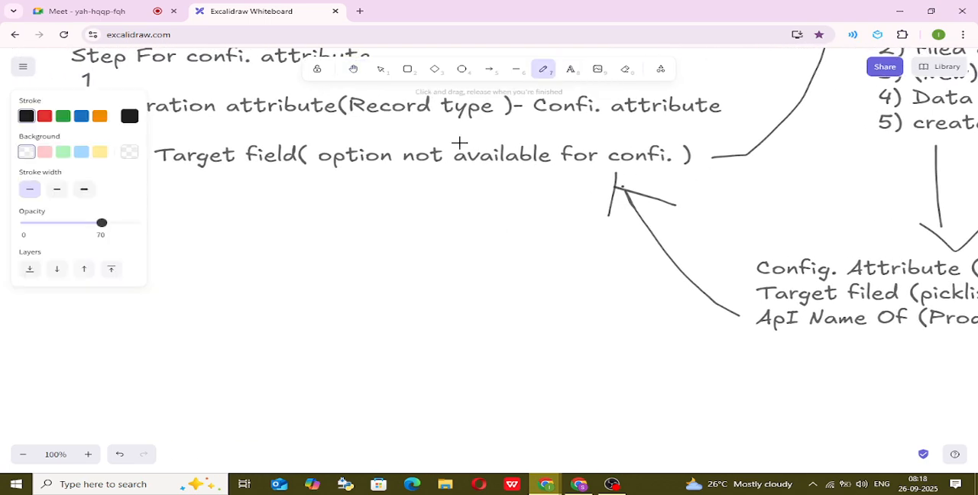
{"action": "left_click", "coordinate": [353, 70]}
{"action": "left_click_drag", "start_coordinate": [399, 230], "coordinate": [571, 251]}
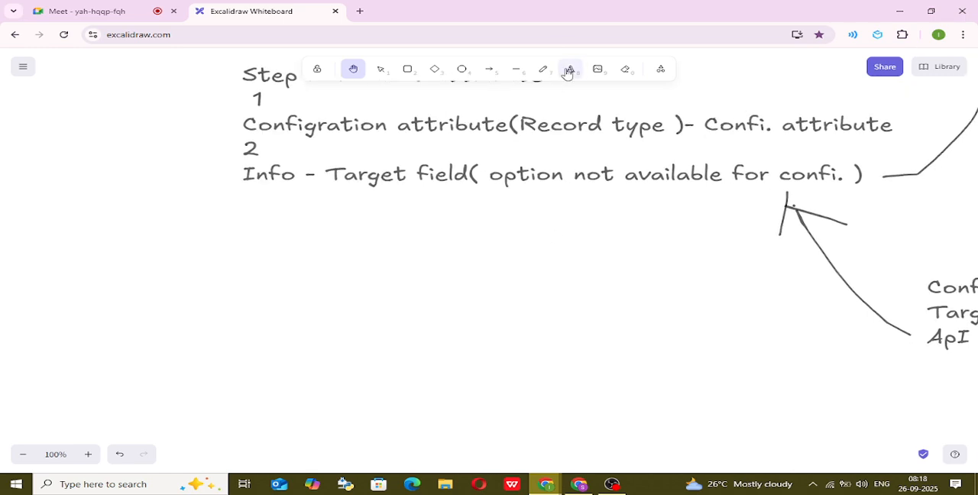
{"action": "left_click", "coordinate": [570, 69]}
{"action": "left_click", "coordinate": [236, 196]}
{"action": "left_click", "coordinate": [241, 191]}
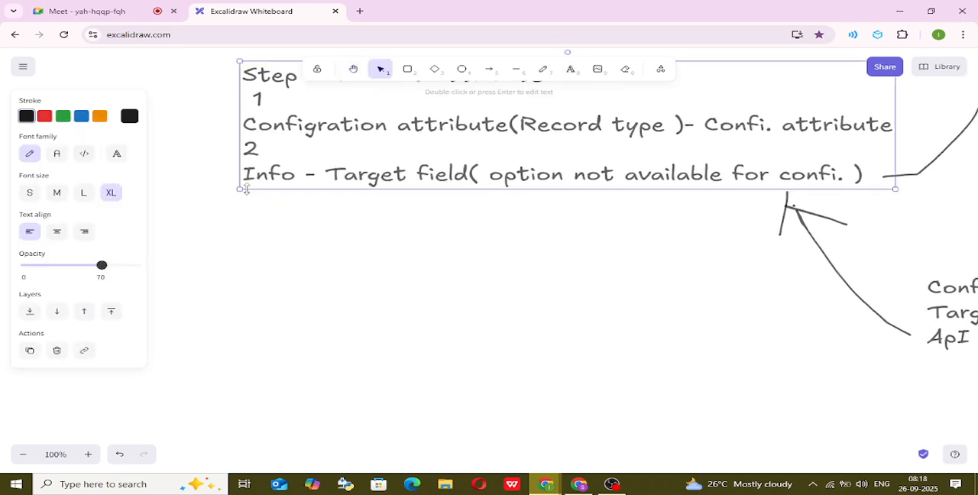
{"action": "triple_click", "coordinate": [253, 182]}
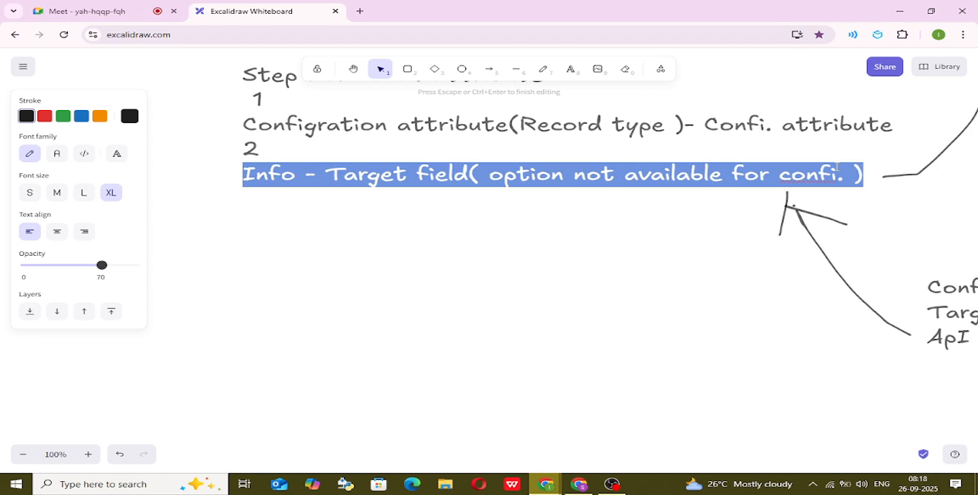
{"action": "left_click", "coordinate": [838, 169]}
{"action": "key", "text": "Right"}
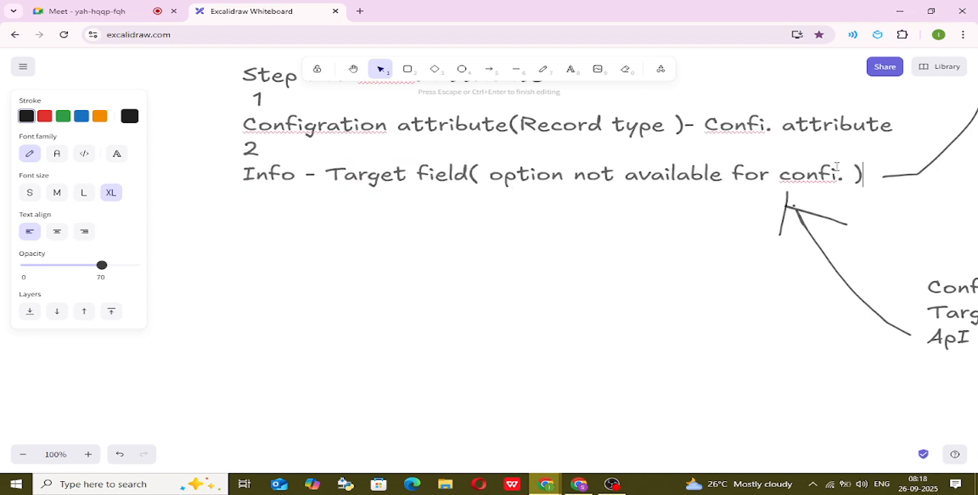
{"action": "type", "text": "3"}
{"action": "type", "text": "Info"}
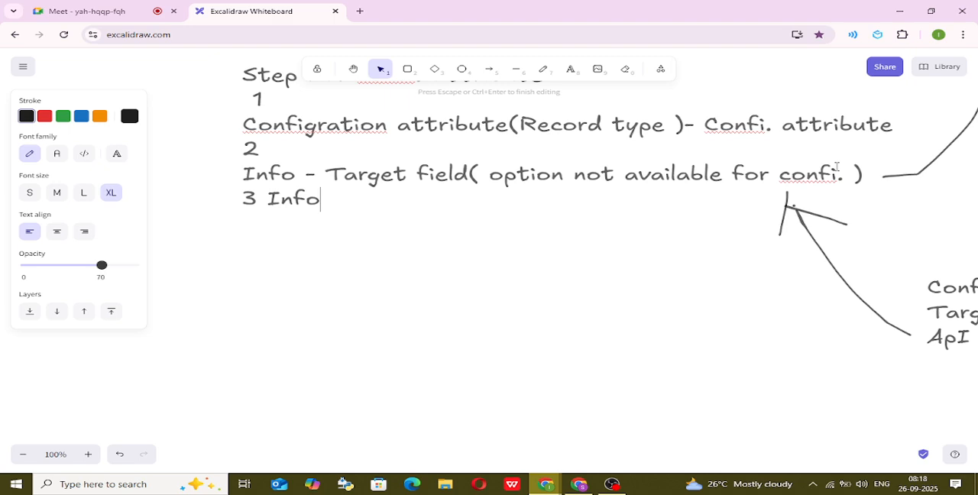
{"action": "type", "text": "- Ta"}
Replace "confi" in the Info - Target field line with the spelling suggestion "confit".
{"action": "right_click", "coordinate": [837, 168]}
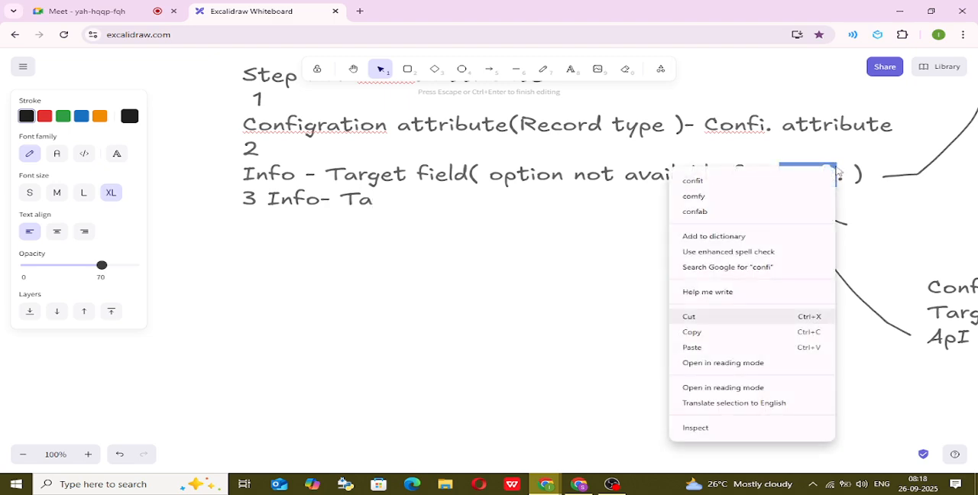
{"action": "left_click", "coordinate": [692, 181]}
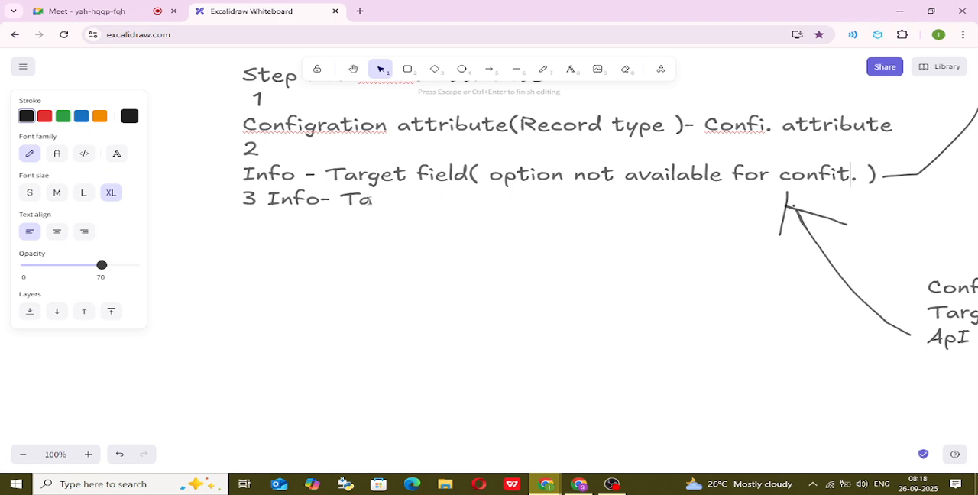
Continue the third item so it reads "3 Info- Target filed- Requried-".
{"action": "left_click", "coordinate": [380, 201]}
{"action": "type", "text": "rget fil"}
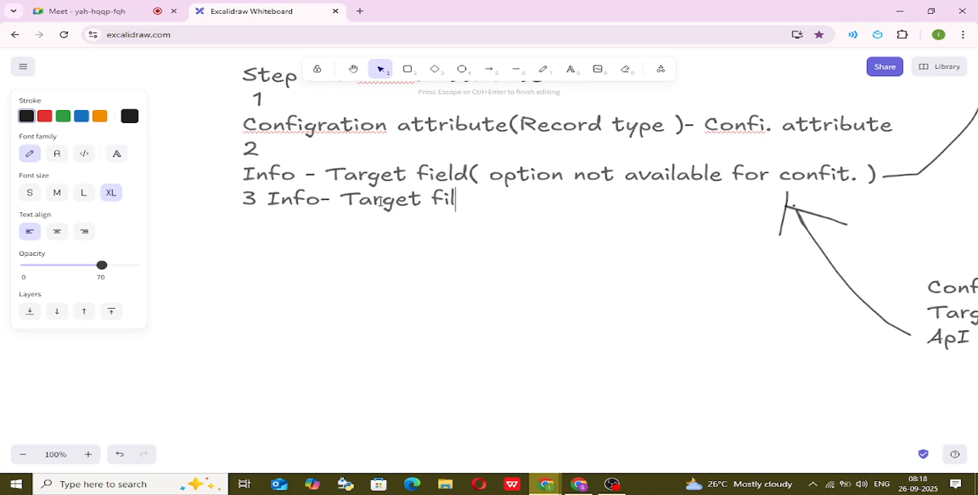
{"action": "type", "text": "ed- R"}
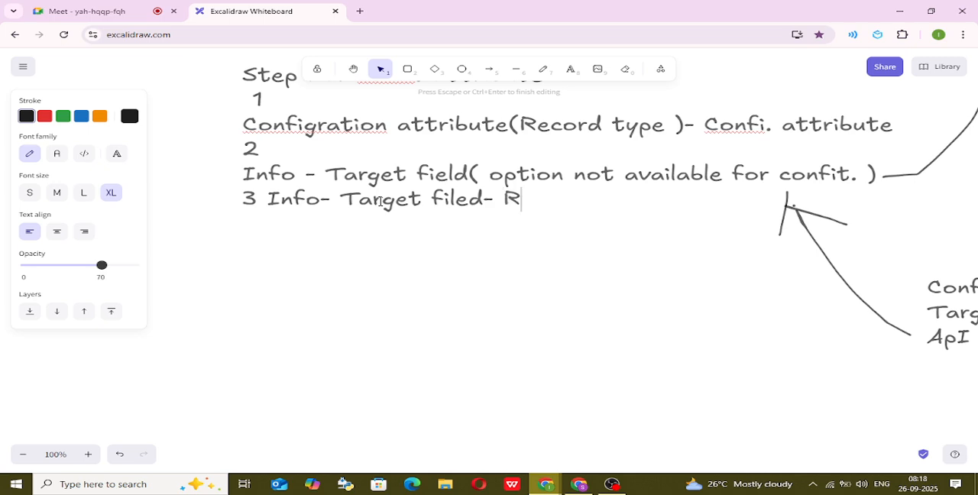
{"action": "type", "text": "equri"}
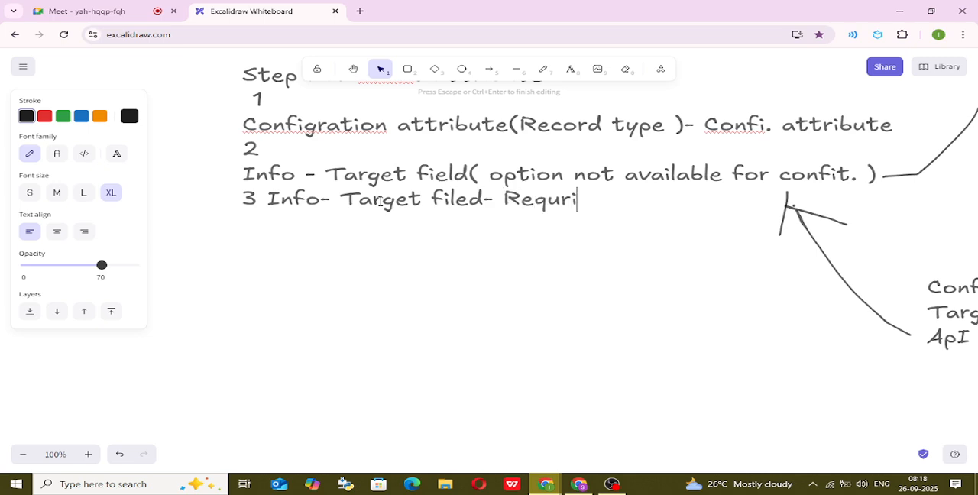
{"action": "type", "text": "ed- app"}
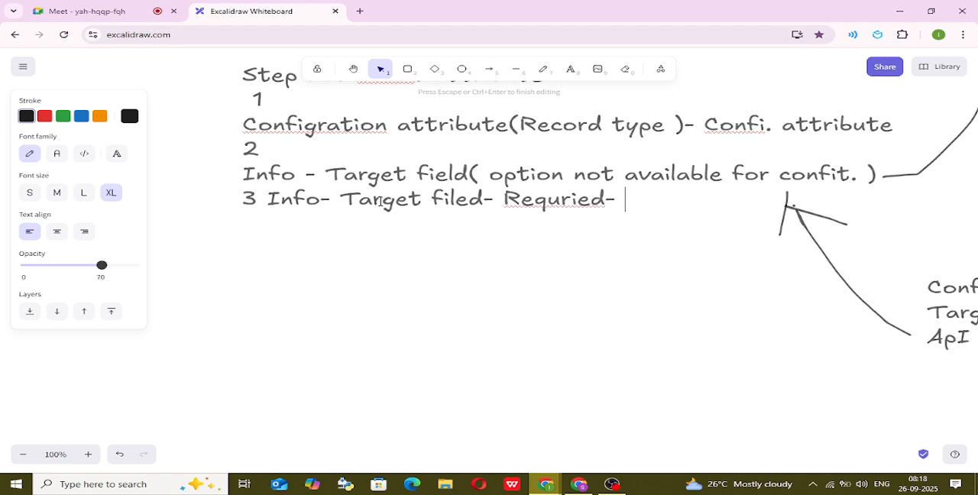
Extend the third item with "row- requried".
{"action": "key", "text": "BackSpace"}
{"action": "key", "text": "BackSpace"}
{"action": "key", "text": "BackSpace"}
{"action": "type", "text": "row"}
{"action": "type", "text": "- req"}
{"action": "type", "text": "urie"}
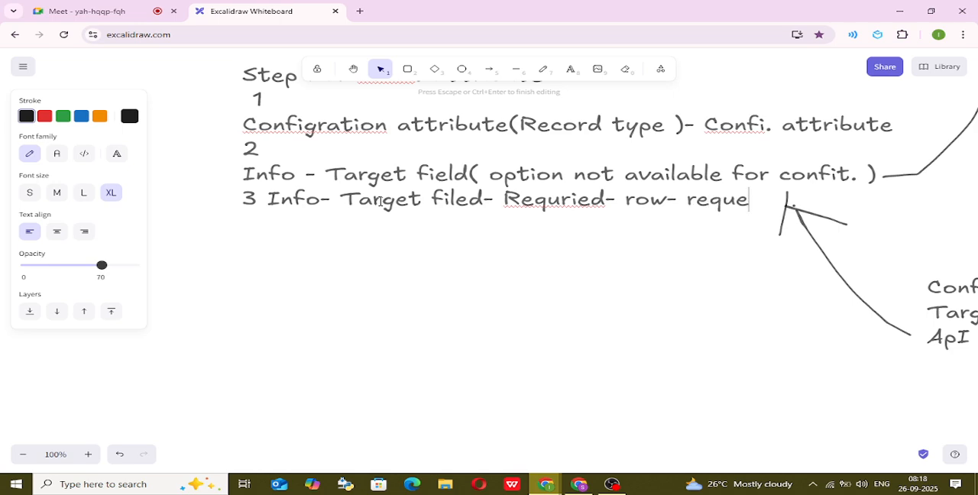
{"action": "key", "text": "BackSpace"}
{"action": "type", "text": "ried"}
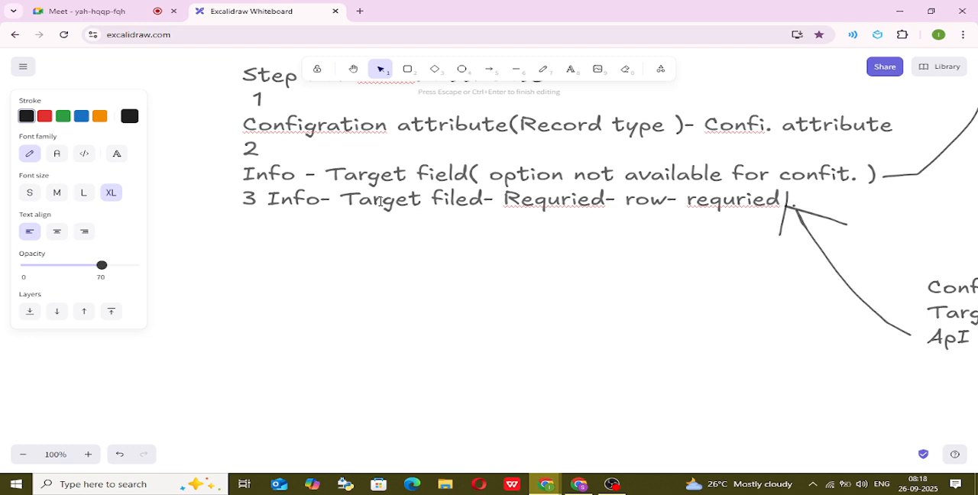
Append "(check)" in parentheses to the end of the third item.
{"action": "type", "text": "chekin"}
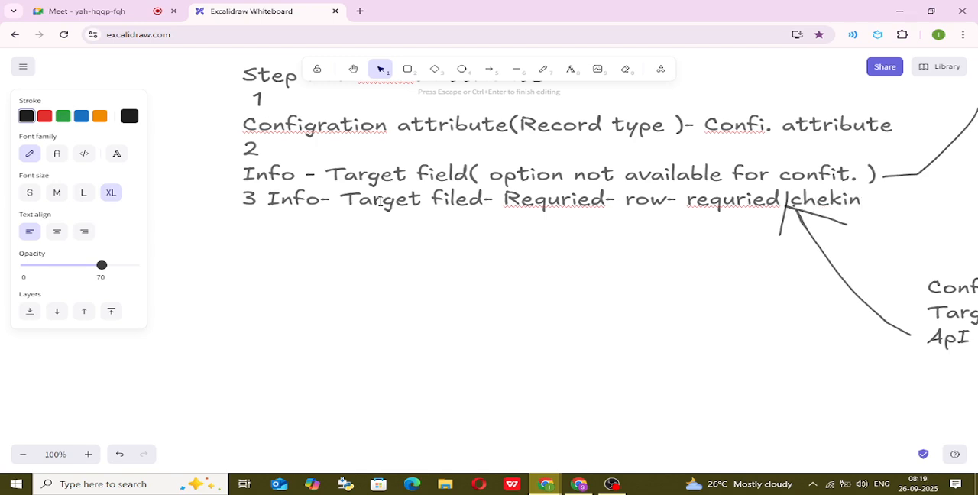
{"action": "key", "text": "BackSpace"}
{"action": "key", "text": "BackSpace"}
{"action": "key", "text": "BackSpace"}
{"action": "key", "text": "BackSpace"}
{"action": "type", "text": "eckin"}
{"action": "key", "text": "BackSpace"}
{"action": "type", "text": ")"}
{"action": "key", "text": "Left"}
{"action": "key", "text": "Left"}
{"action": "key", "text": "Left"}
{"action": "key", "text": "Left"}
{"action": "key", "text": "Left"}
{"action": "type", "text": "("}
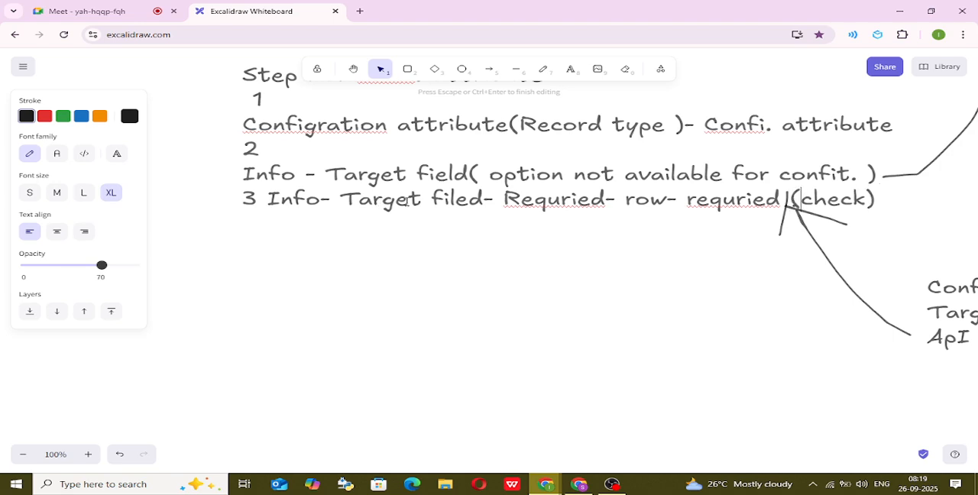
Add the lines "Save", "4" and "quote" below the third item of the whiteboard notes and finish editing the text.
{"action": "key", "text": "Right"}
{"action": "key", "text": "Right"}
{"action": "key", "text": "Right"}
{"action": "key", "text": "Right"}
{"action": "key", "text": "Right"}
{"action": "type", "text": "Save "}
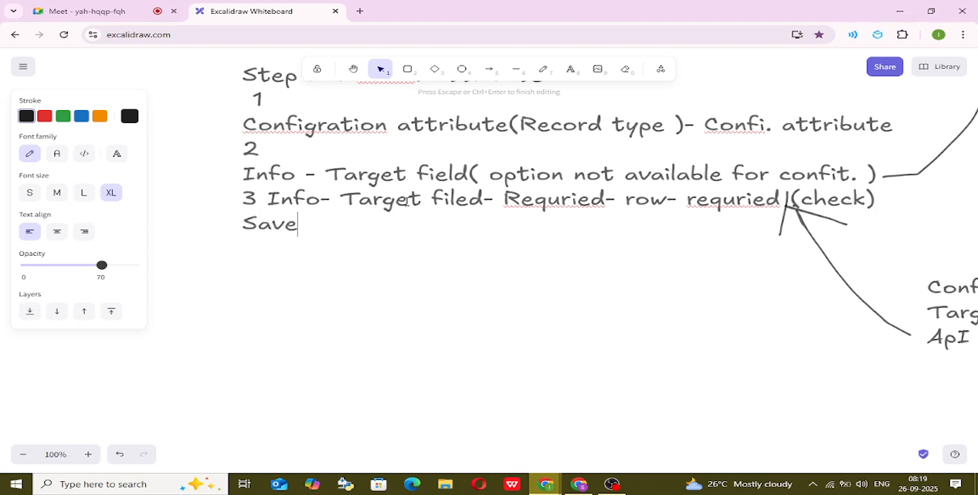
{"action": "type", "text": "4"}
{"action": "key", "text": "Return"}
{"action": "type", "text": "quote"}
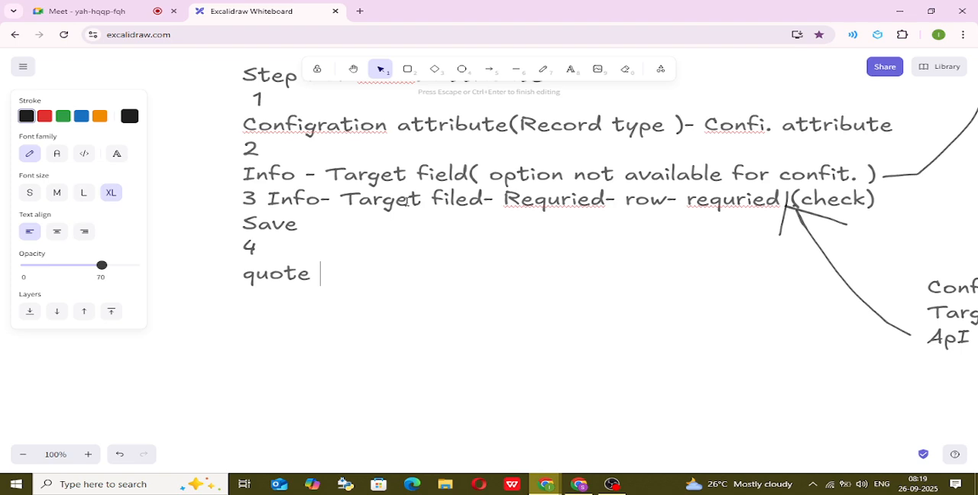
{"action": "left_click", "coordinate": [496, 309]}
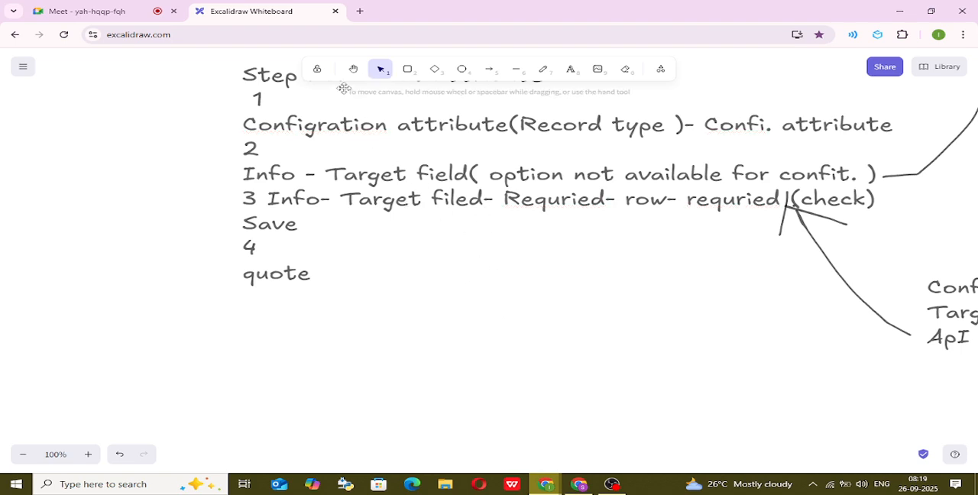
Switch to Salesforce and review the open product, configuration attribute, Configure Products and Target Field definition pages.
{"action": "left_click", "coordinate": [579, 483]}
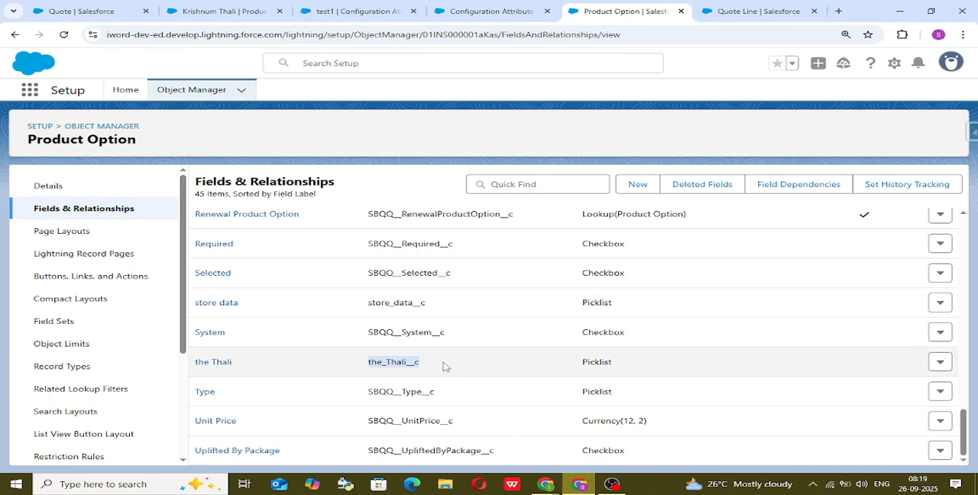
{"action": "left_click", "coordinate": [537, 7]}
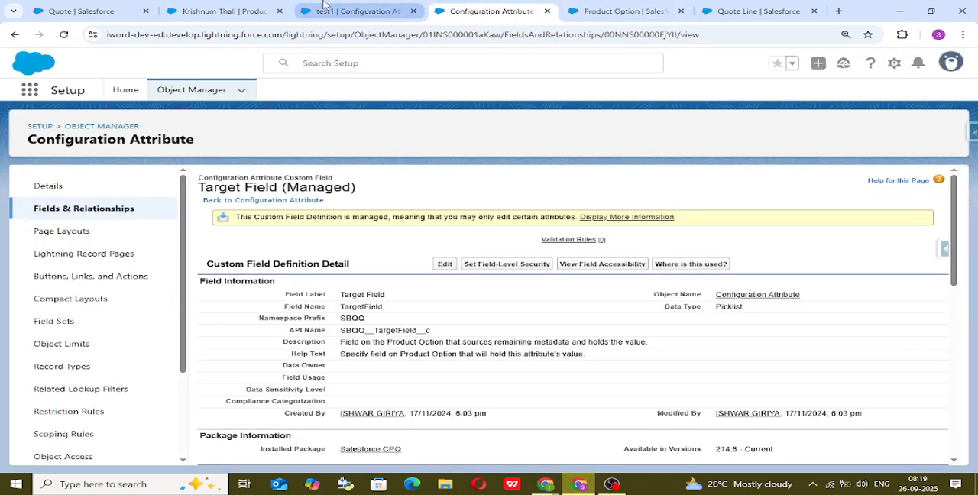
{"action": "left_click", "coordinate": [359, 11]}
{"action": "left_click", "coordinate": [225, 11]}
{"action": "left_click", "coordinate": [81, 11]}
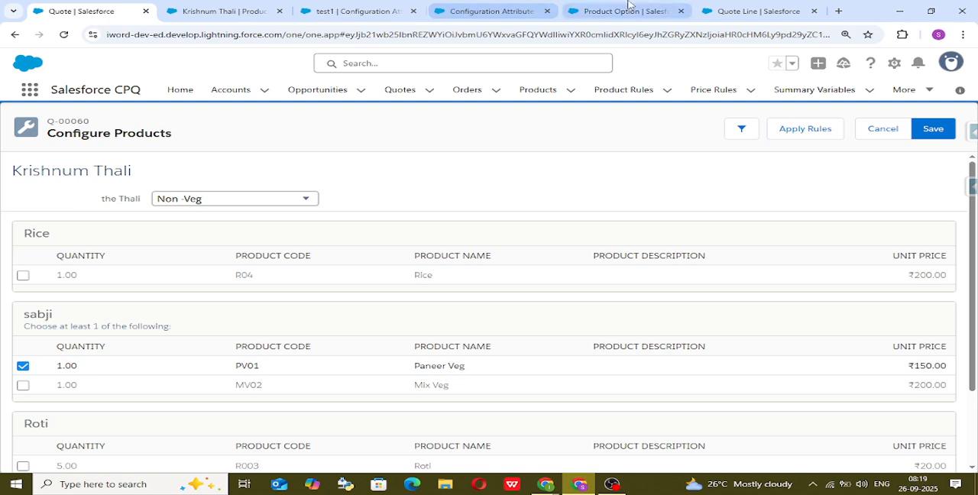
{"action": "left_click", "coordinate": [490, 9]}
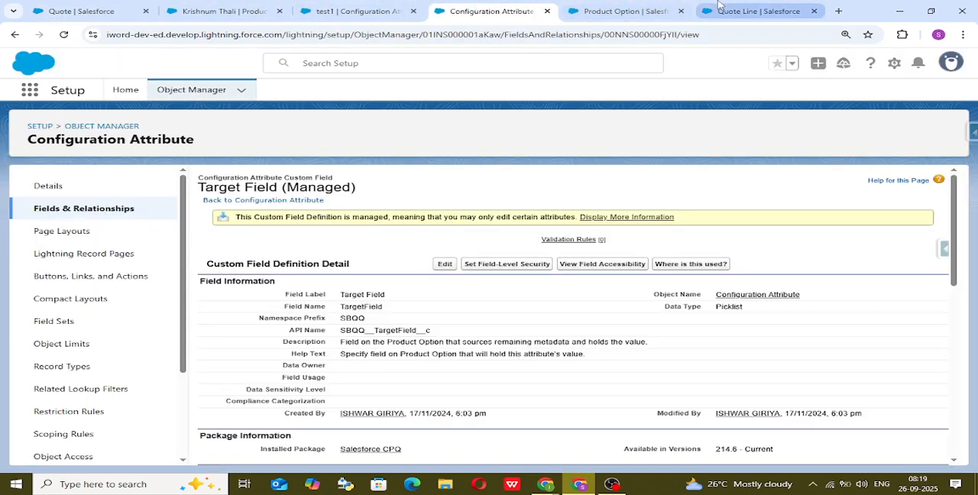
Examine the Target Field options in a new Configuration Attribute record form, leaving the form without saving.
{"action": "left_click", "coordinate": [229, 10]}
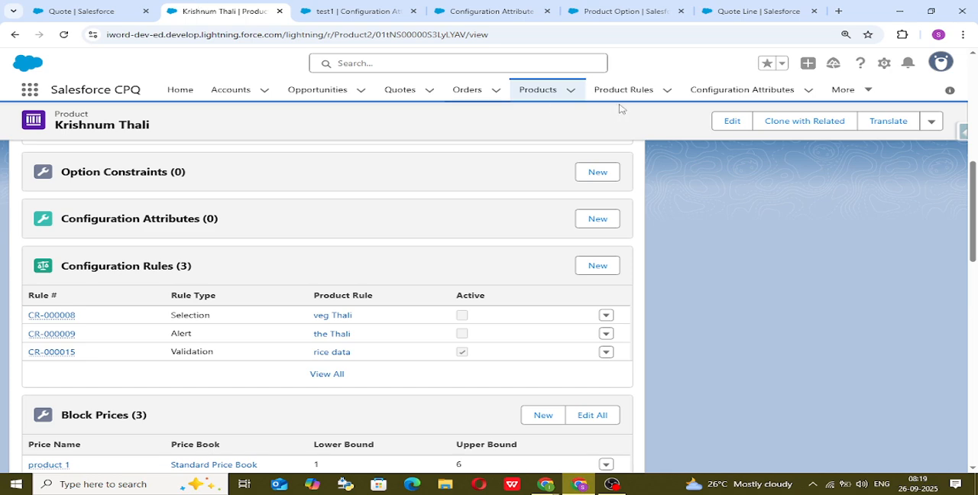
{"action": "left_click", "coordinate": [757, 91]}
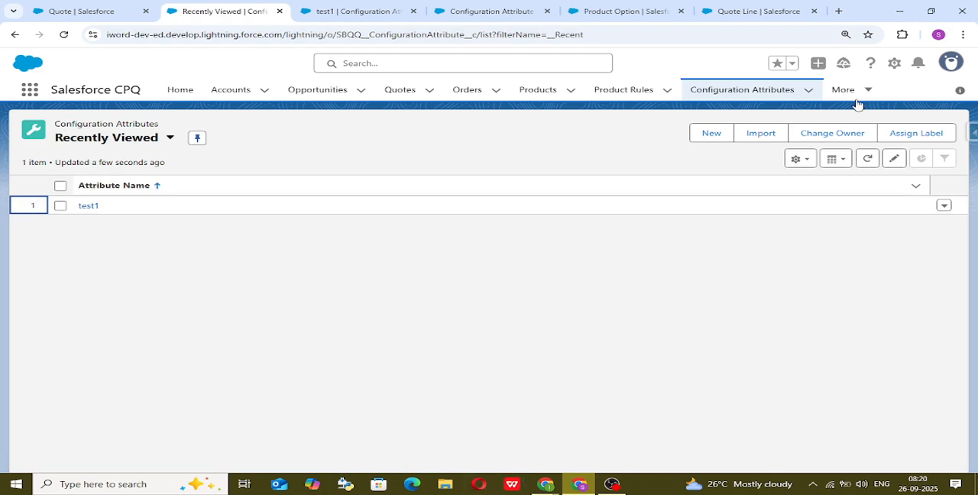
{"action": "left_click", "coordinate": [711, 133]}
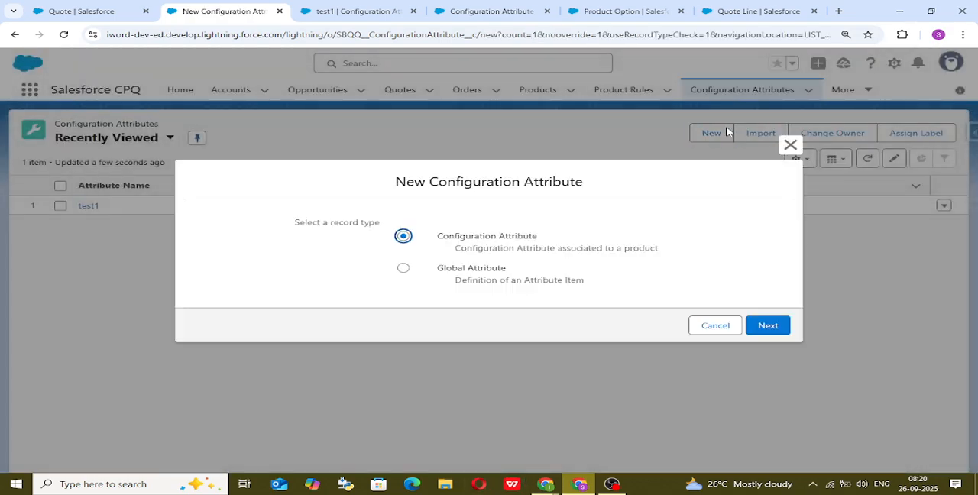
{"action": "left_click", "coordinate": [751, 327]}
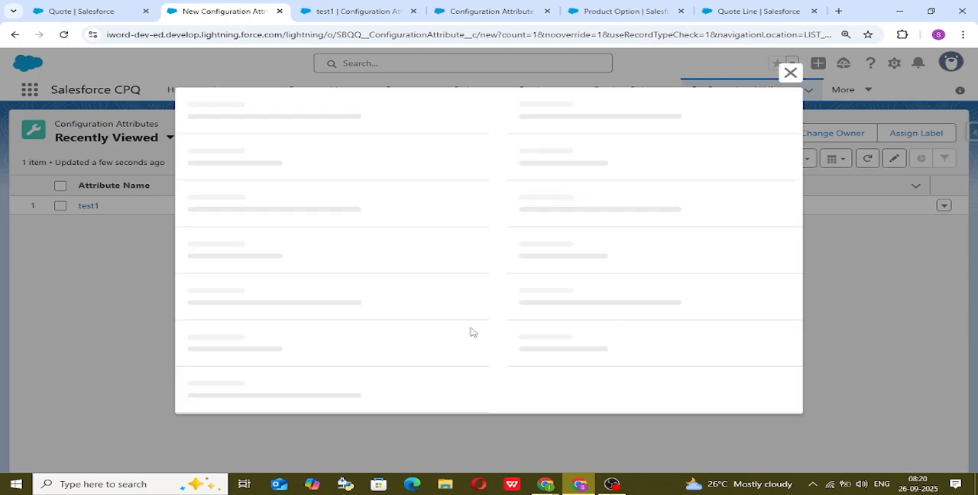
{"action": "left_click", "coordinate": [347, 267]}
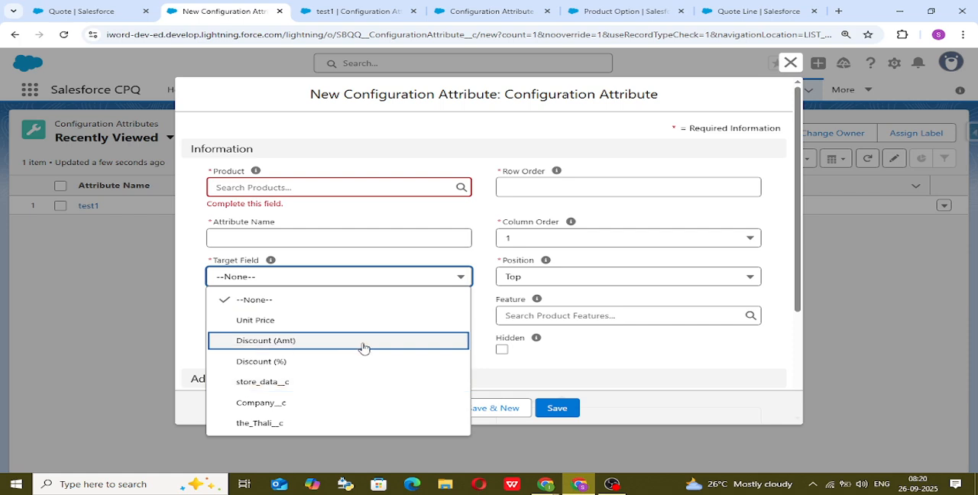
{"action": "left_click", "coordinate": [588, 356]}
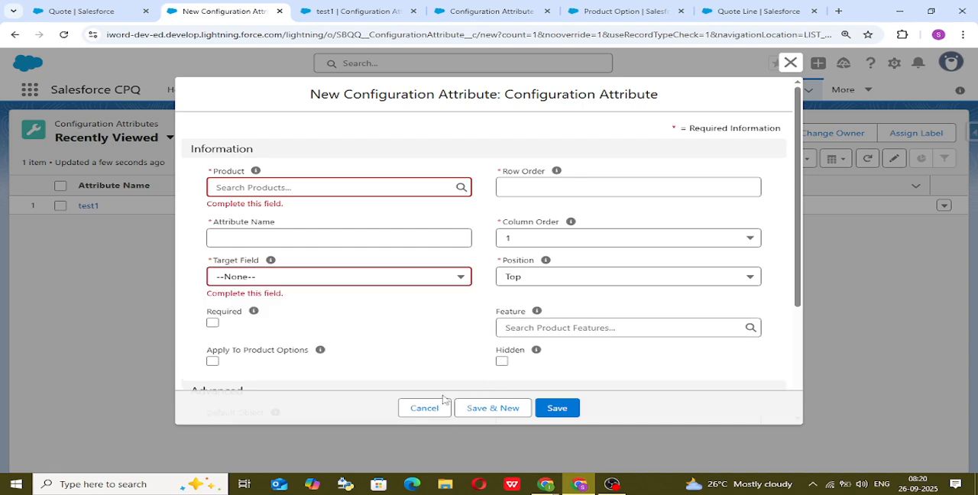
{"action": "left_click", "coordinate": [423, 408]}
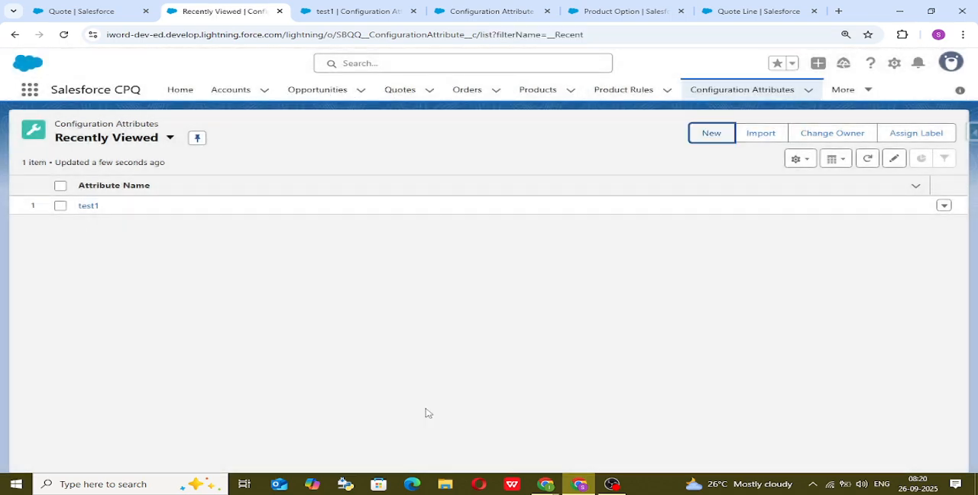
Find the "product option" object in Object Manager and open its Fields & Relationships.
{"action": "left_click", "coordinate": [589, 9]}
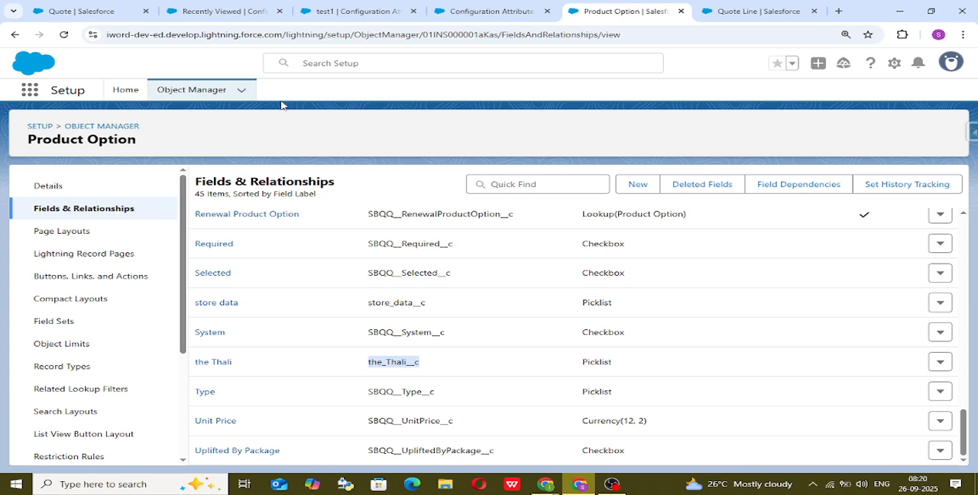
{"action": "left_click", "coordinate": [183, 91]}
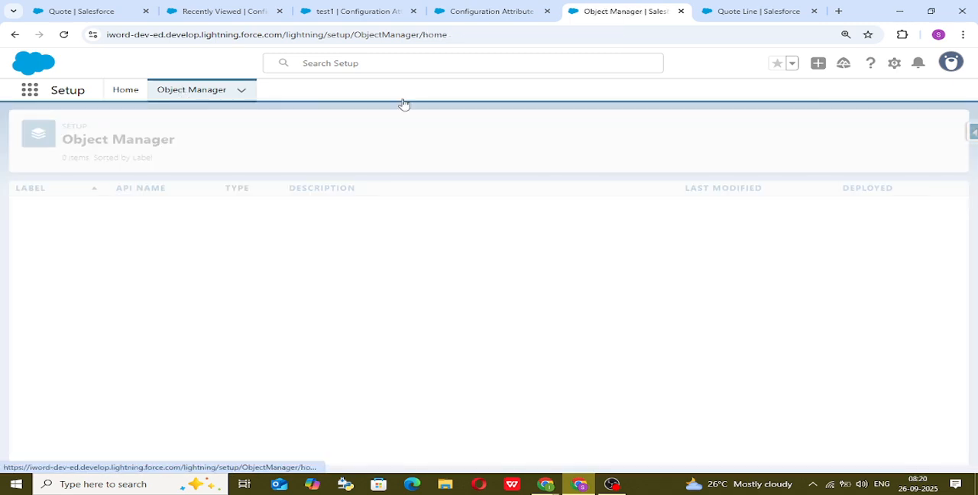
{"action": "left_click", "coordinate": [714, 133]}
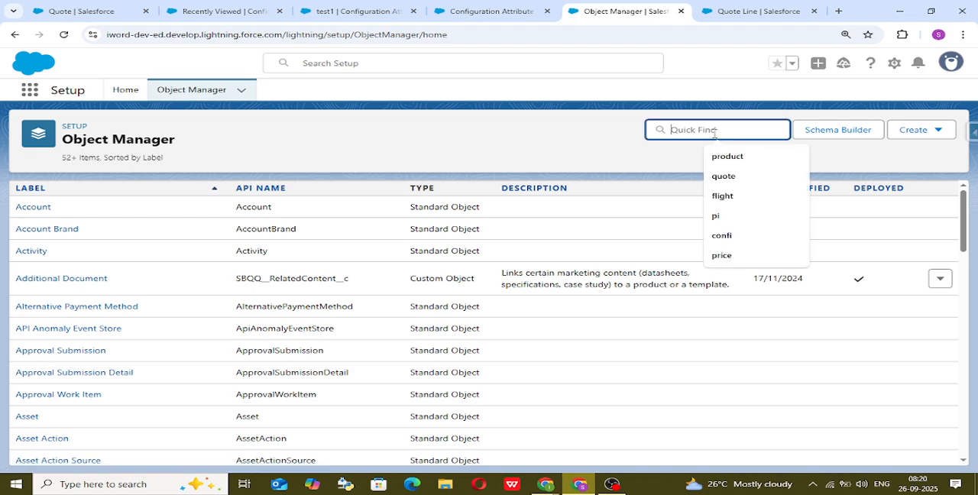
{"action": "type", "text": "prod"}
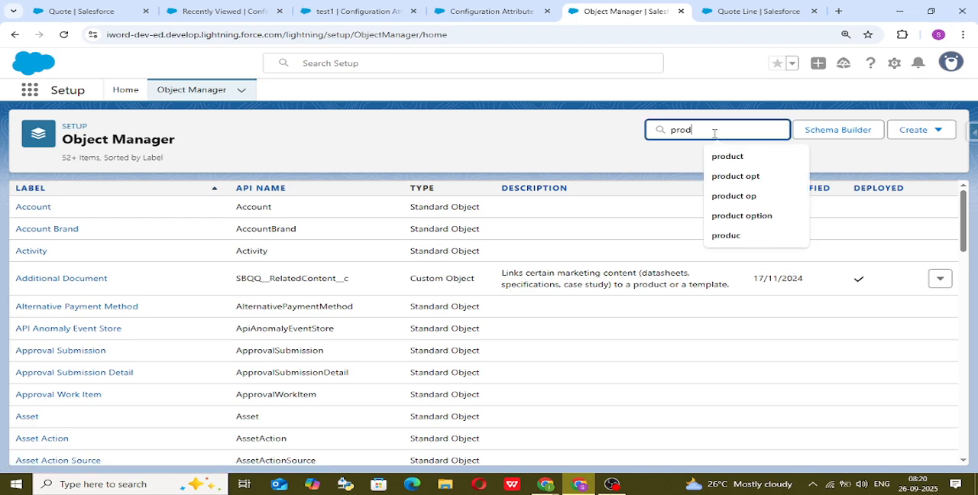
{"action": "type", "text": "uct option"}
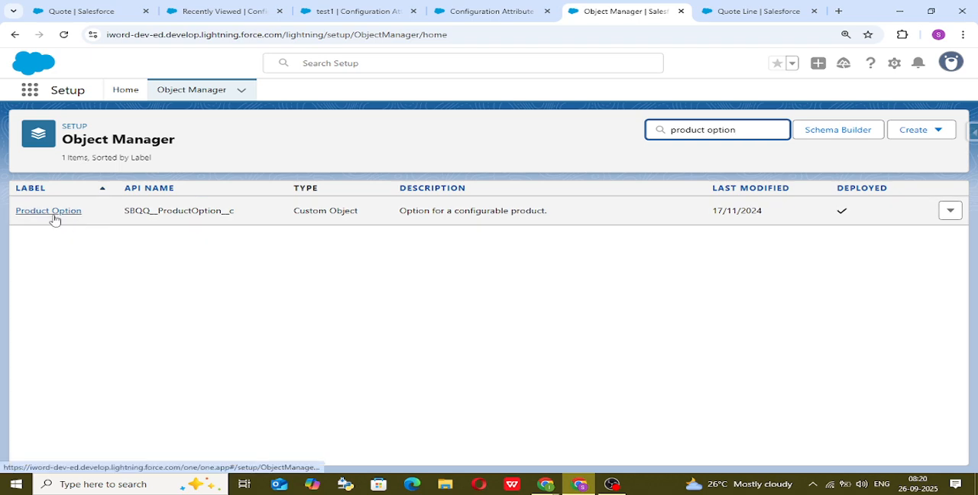
{"action": "left_click", "coordinate": [54, 219]}
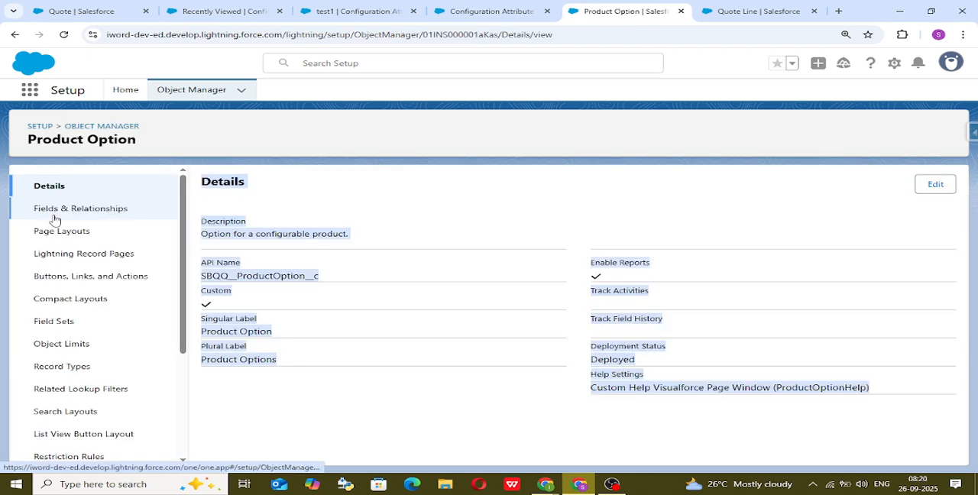
{"action": "left_click", "coordinate": [130, 213]}
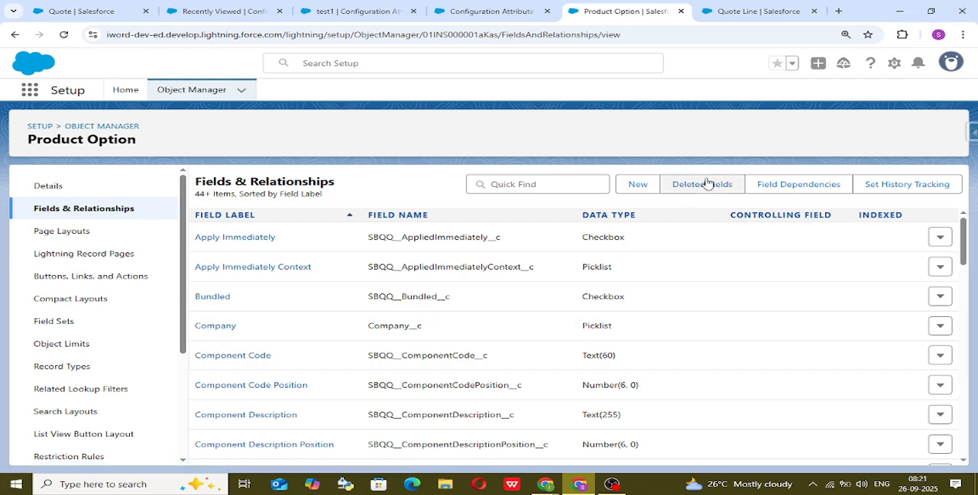
Start a new custom field on Product Option with the Picklist data type and continue to its details.
{"action": "left_click", "coordinate": [637, 186]}
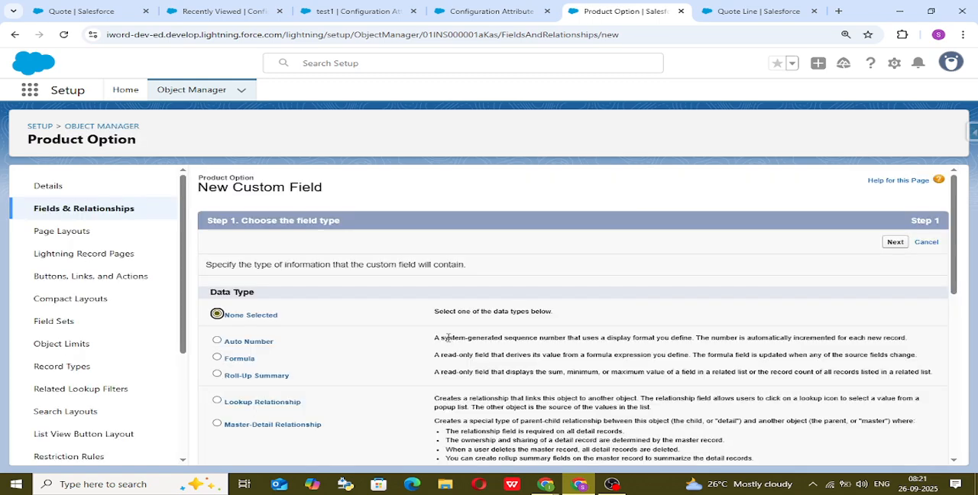
{"action": "scroll", "coordinate": [448, 337], "scroll_direction": "down", "scroll_amount": 3}
{"action": "scroll", "coordinate": [226, 361], "scroll_direction": "down", "scroll_amount": 1}
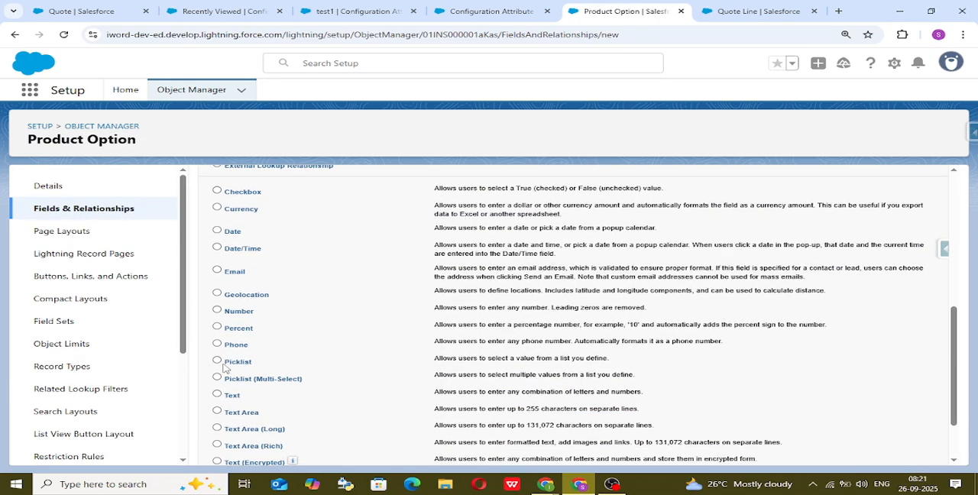
{"action": "scroll", "coordinate": [908, 366], "scroll_direction": "down", "scroll_amount": 1}
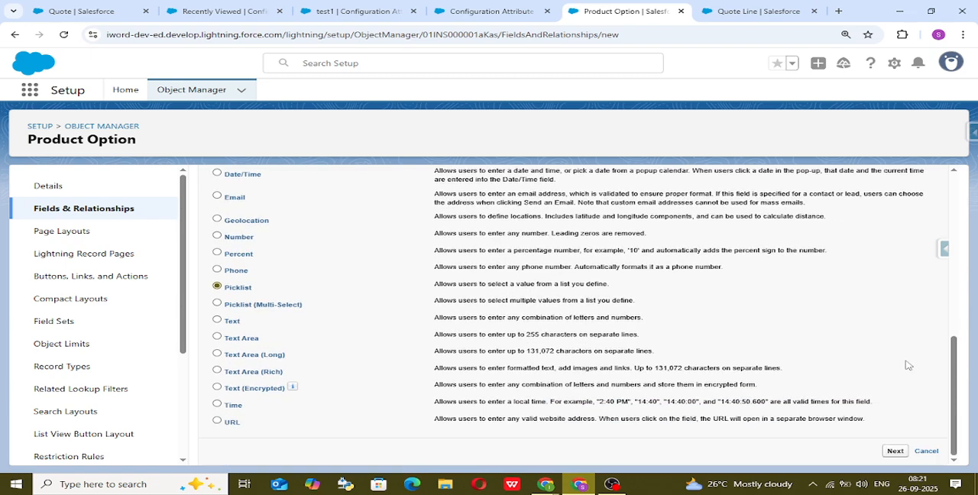
{"action": "left_click", "coordinate": [904, 454]}
Set the field label to "Service" and let the field name fill in from it.
{"action": "left_click", "coordinate": [390, 266]}
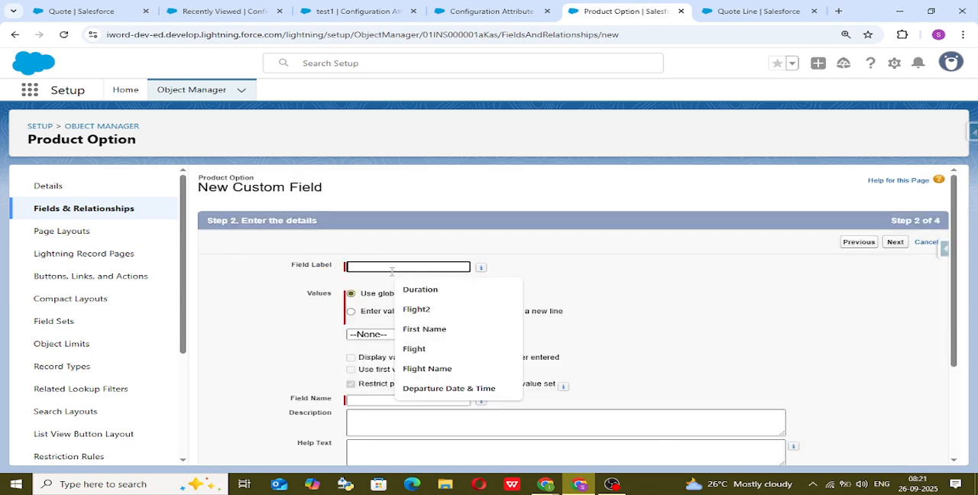
{"action": "type", "text": "Servi"}
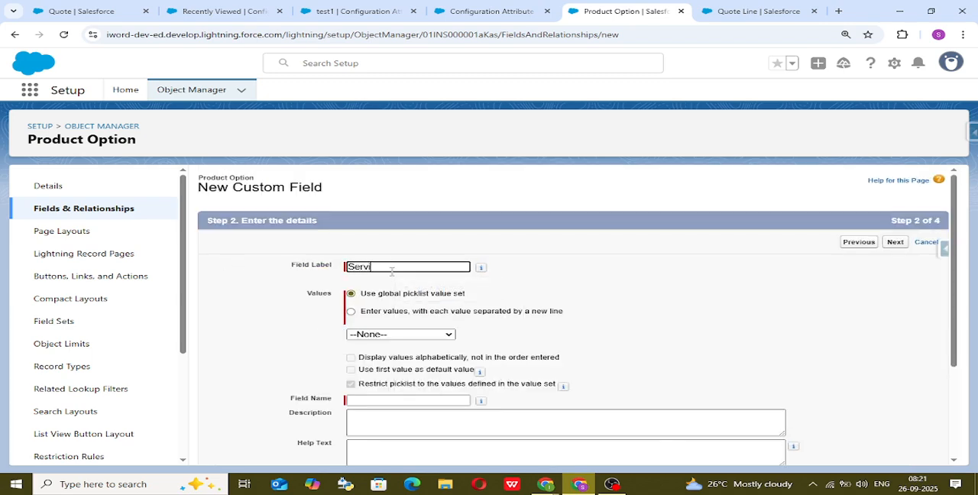
{"action": "type", "text": "ce"}
{"action": "left_click", "coordinate": [624, 259]}
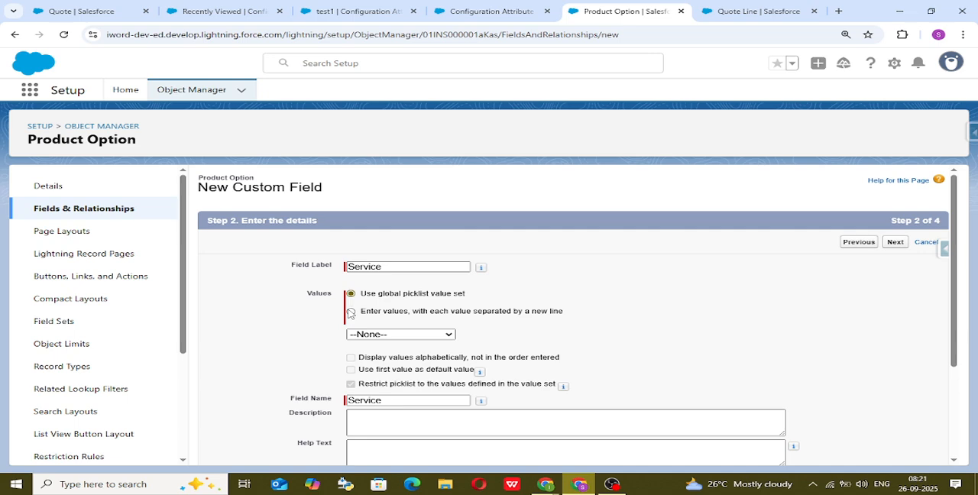
Define the picklist with its own values, one per line: Good, very Good, Average, Bad and Very bad.
{"action": "left_click", "coordinate": [351, 311]}
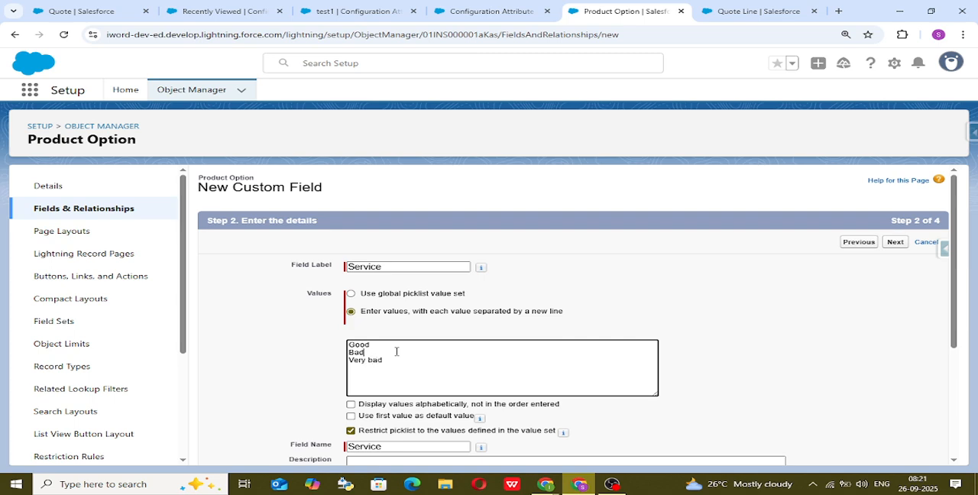
{"action": "key", "text": "Return"}
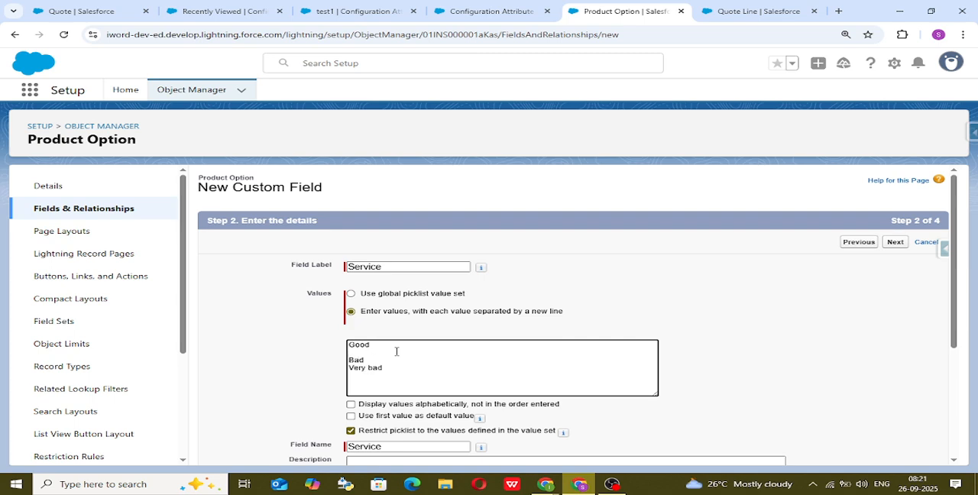
{"action": "type", "text": "very Good"}
{"action": "key", "text": "Return"}
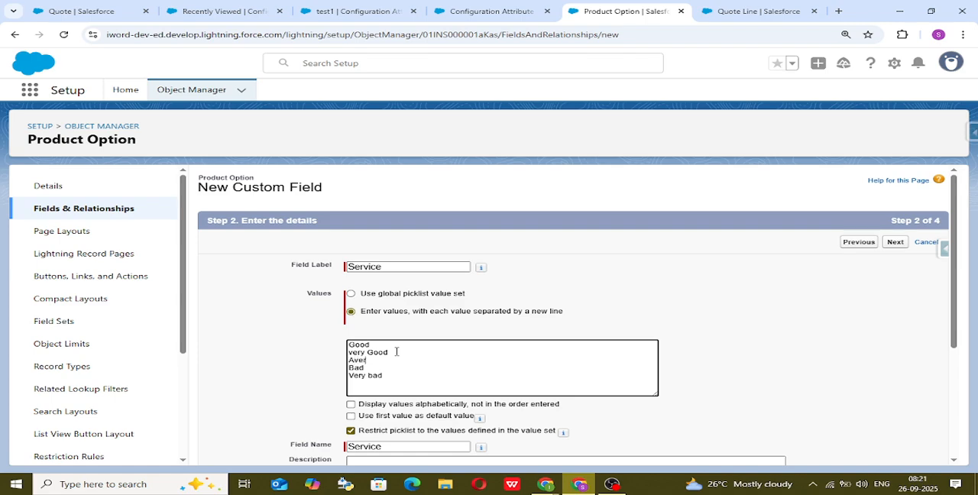
{"action": "left_click", "coordinate": [588, 280]}
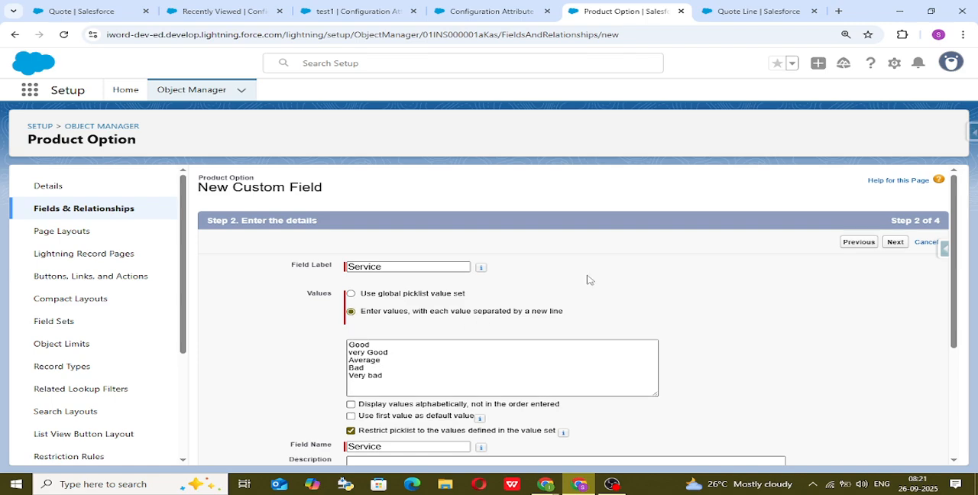
Accept the remaining Service field details and the default field-level security, continuing to the page layout assignment.
{"action": "scroll", "coordinate": [590, 282], "scroll_direction": "down", "scroll_amount": 3}
{"action": "scroll", "coordinate": [673, 281], "scroll_direction": "up", "scroll_amount": 3}
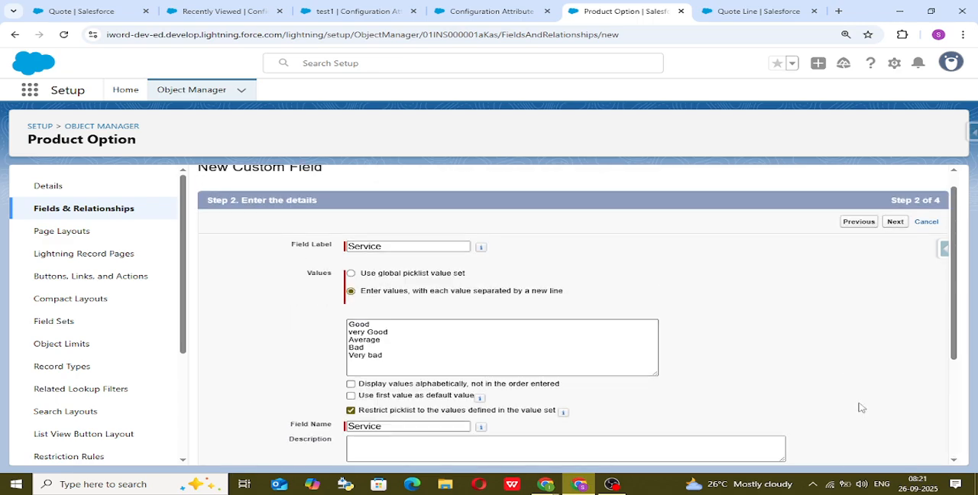
{"action": "scroll", "coordinate": [859, 406], "scroll_direction": "down", "scroll_amount": 2}
{"action": "scroll", "coordinate": [891, 437], "scroll_direction": "down", "scroll_amount": 1}
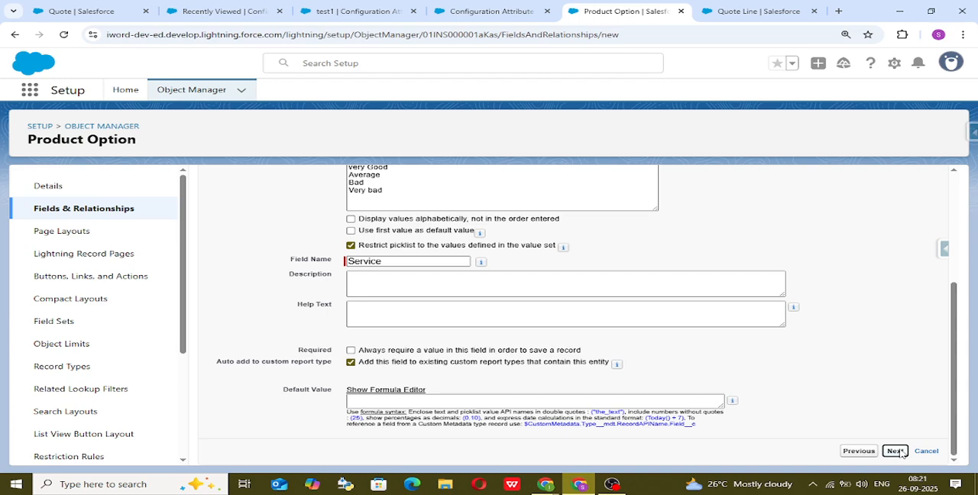
{"action": "left_click", "coordinate": [896, 451]}
{"action": "scroll", "coordinate": [681, 253], "scroll_direction": "down", "scroll_amount": 10}
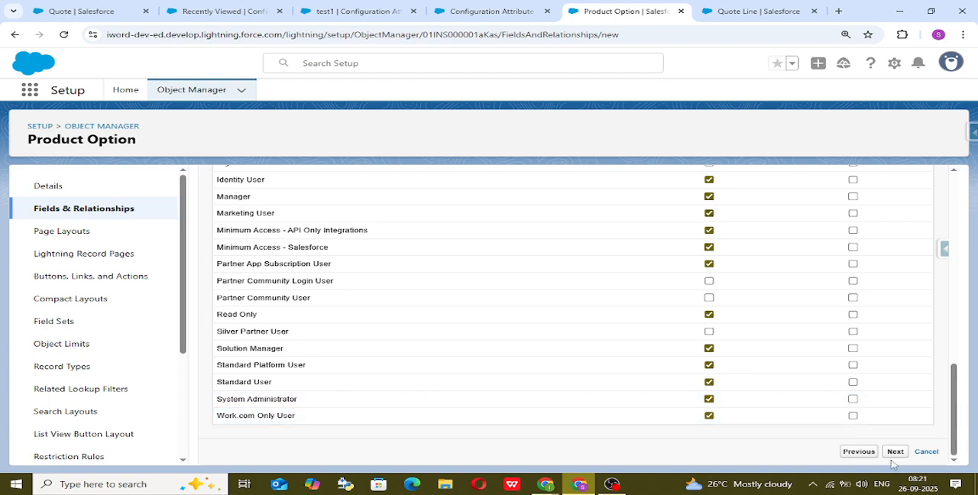
{"action": "left_click", "coordinate": [898, 455]}
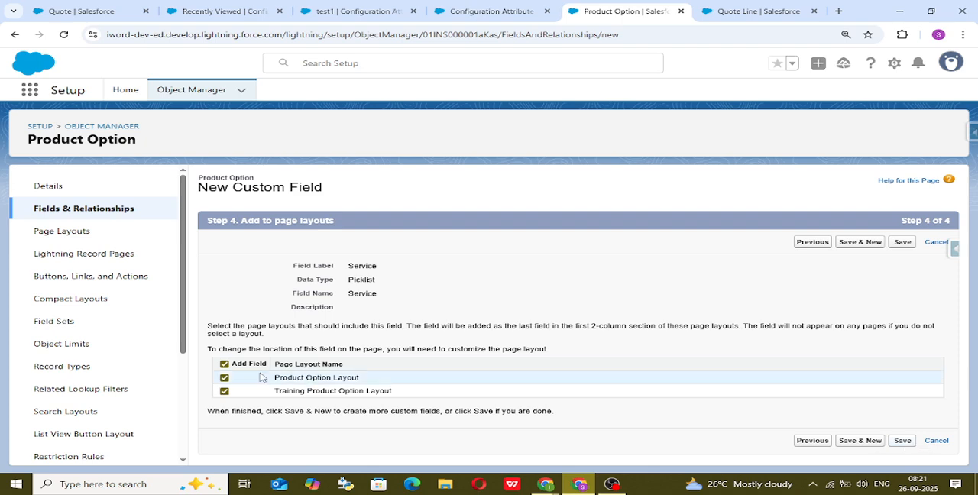
Save the Service field to both the Product Option Layout and the Training Product Option Layout.
{"action": "left_click", "coordinate": [903, 441]}
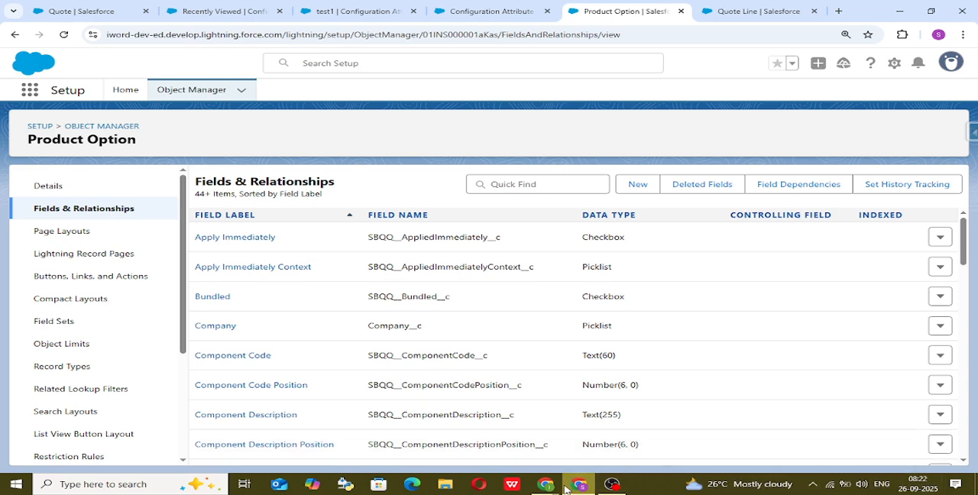
Switch to the Excalidraw whiteboard and review the notes on creating the Product Option picklist and adding its API name to the target field.
{"action": "mouse_move", "coordinate": [549, 489]}
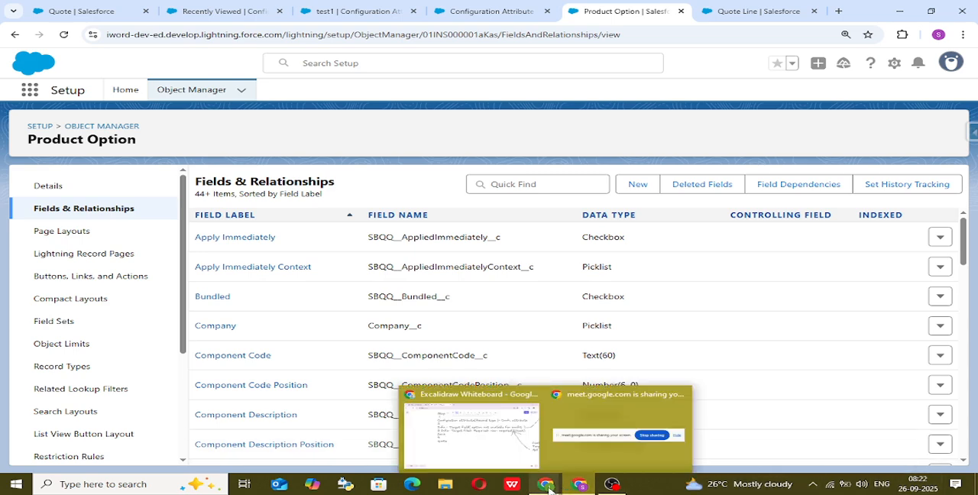
{"action": "left_click", "coordinate": [470, 432]}
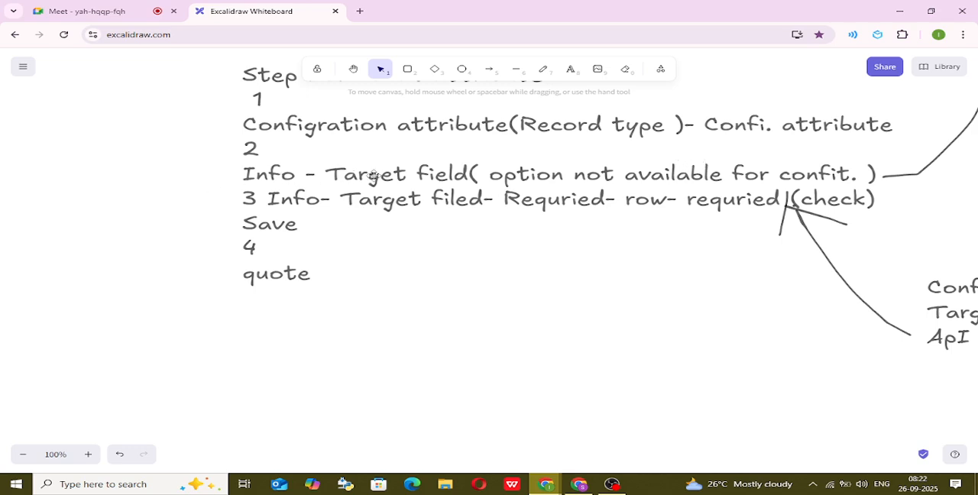
{"action": "left_click_drag", "start_coordinate": [806, 153], "coordinate": [782, 133]}
{"action": "left_click", "coordinate": [943, 199]}
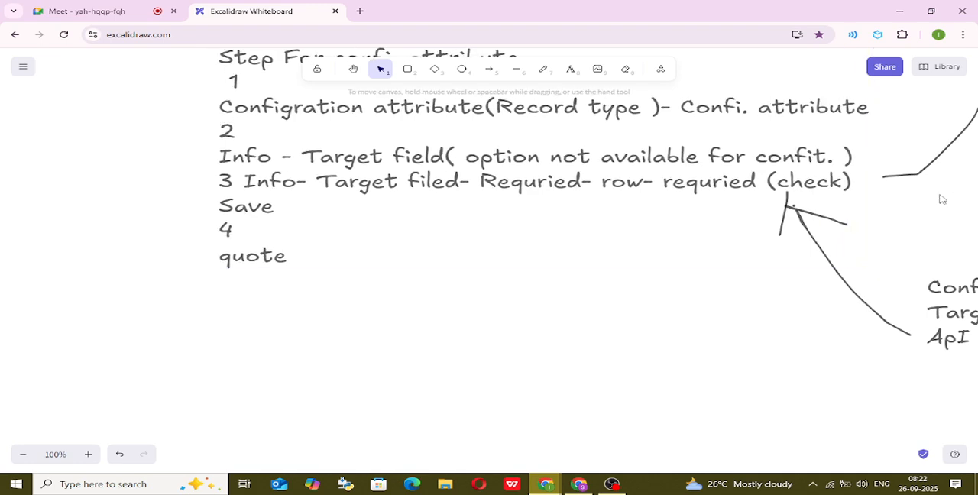
{"action": "left_click", "coordinate": [353, 69]}
{"action": "mouse_move", "coordinate": [856, 195]}
{"action": "left_mouse_down"}
{"action": "mouse_move", "coordinate": [751, 251]}
{"action": "mouse_move", "coordinate": [522, 326]}
{"action": "left_mouse_up"}
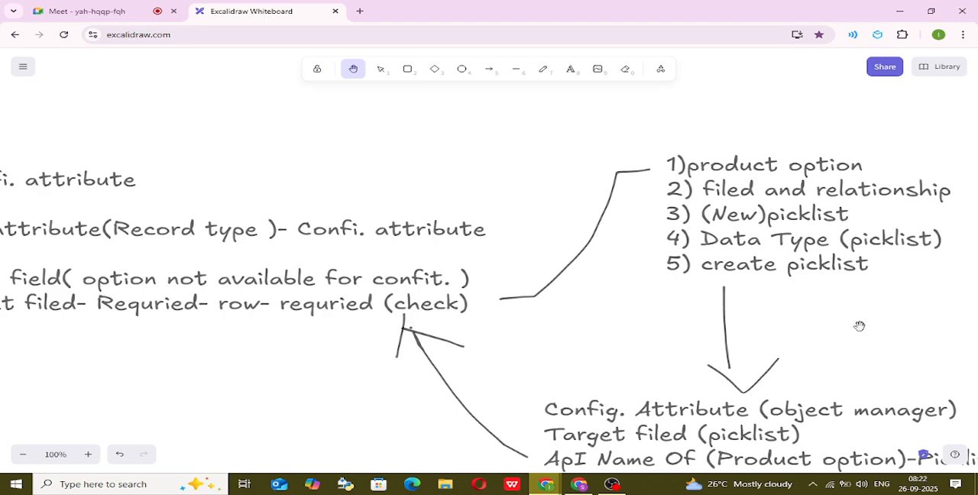
{"action": "left_click_drag", "start_coordinate": [860, 328], "coordinate": [853, 218]}
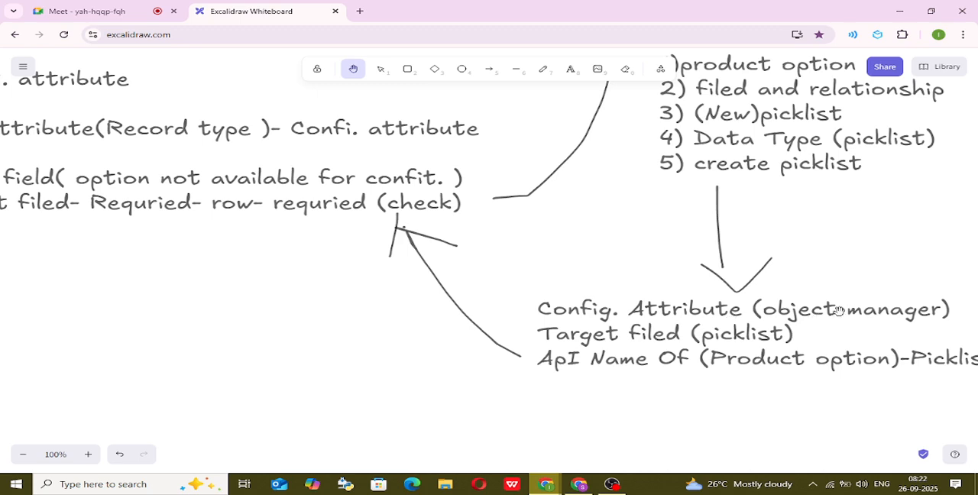
Switch back to Salesforce and open the details of the Configuration Attribute object in Setup.
{"action": "left_click", "coordinate": [580, 484]}
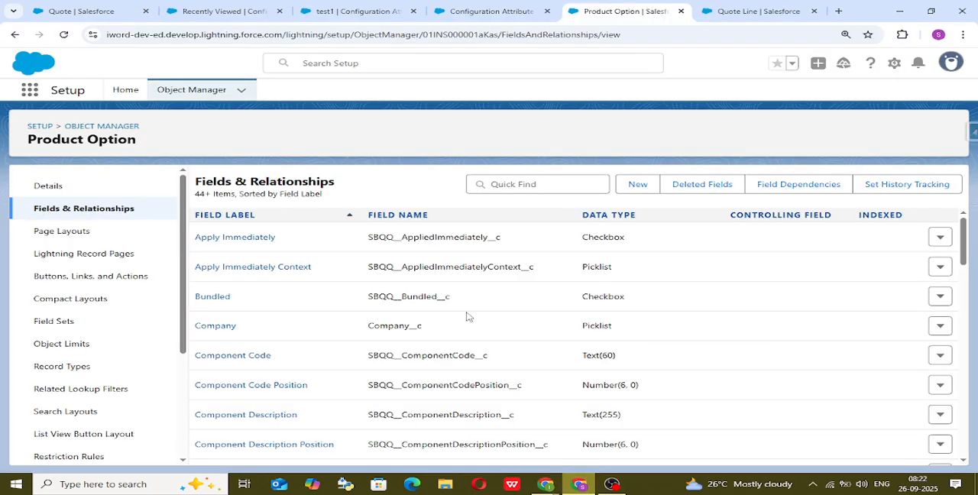
{"action": "left_click", "coordinate": [481, 8]}
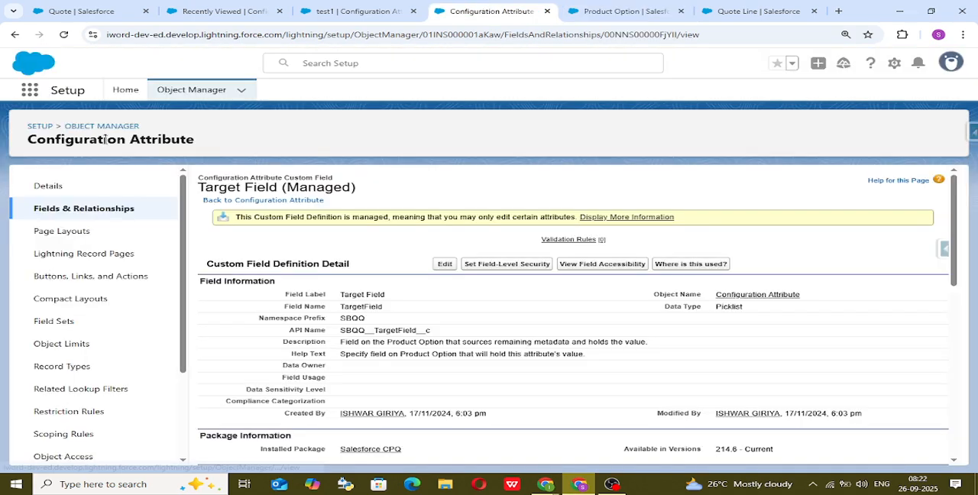
{"action": "left_click", "coordinate": [55, 188]}
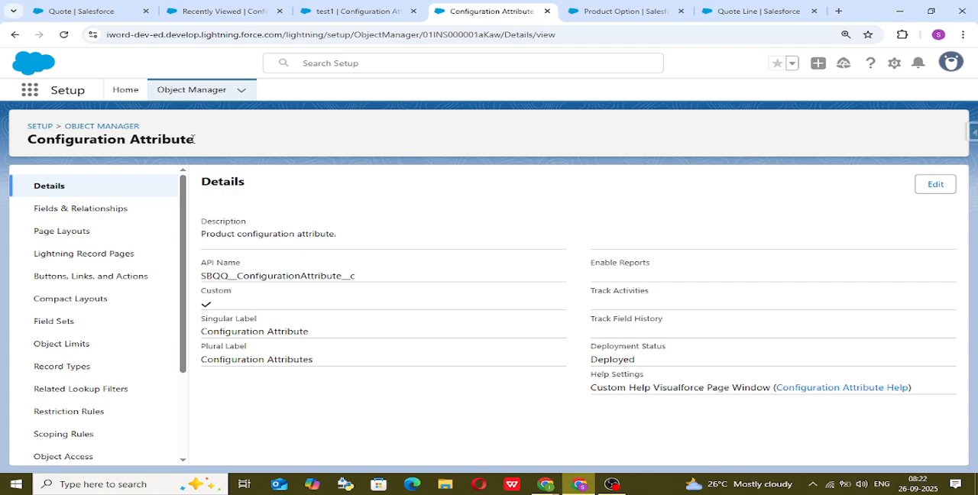
Set the display density to Compact and refresh the page.
{"action": "left_click", "coordinate": [946, 61]}
{"action": "left_click", "coordinate": [810, 198]}
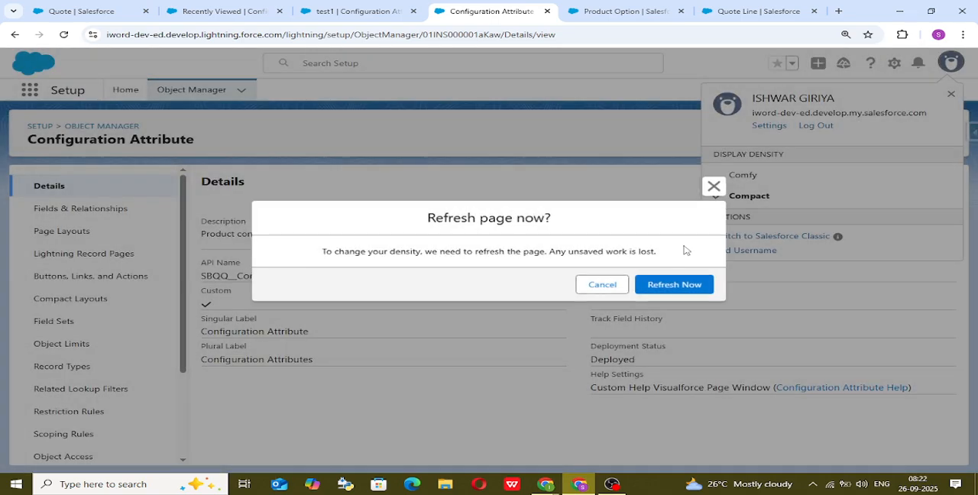
{"action": "left_click", "coordinate": [671, 287]}
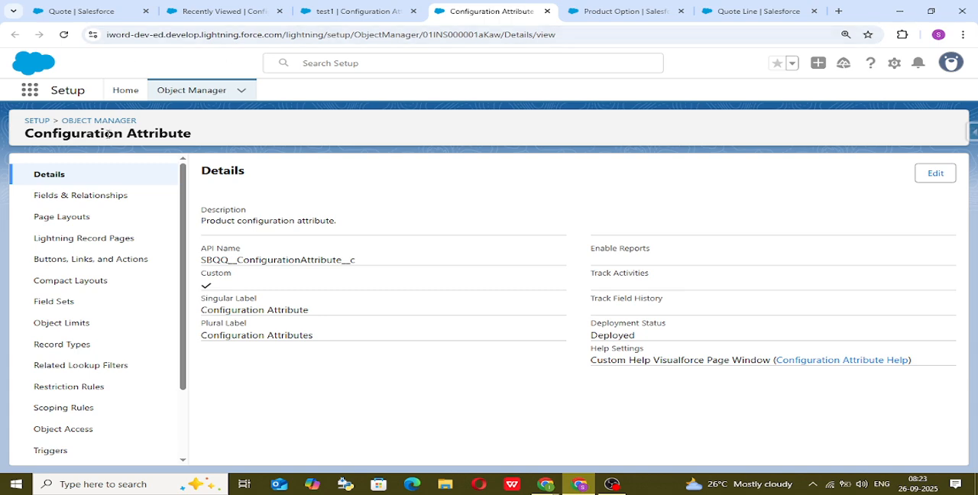
Open the Configuration Attribute fields list, then copy the Service field's API name, Service__c, from Product Option's fields.
{"action": "left_click", "coordinate": [114, 195]}
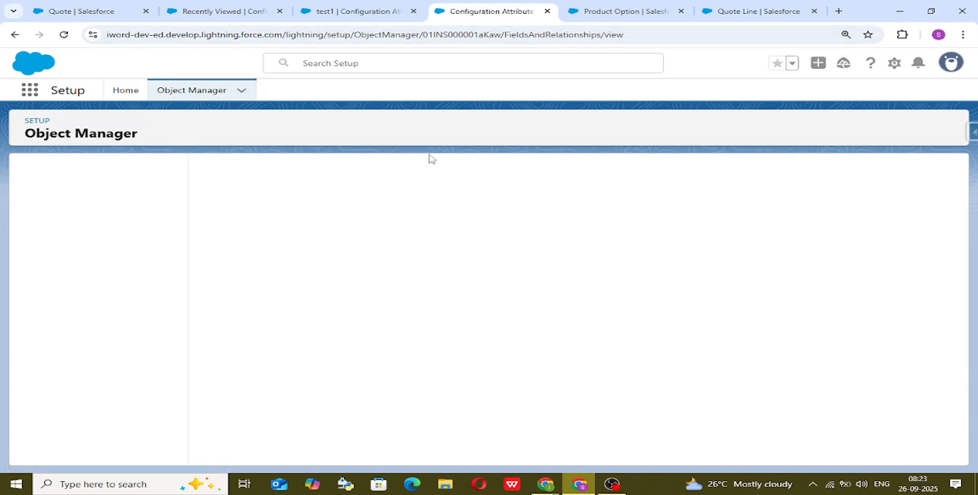
{"action": "left_click", "coordinate": [611, 13]}
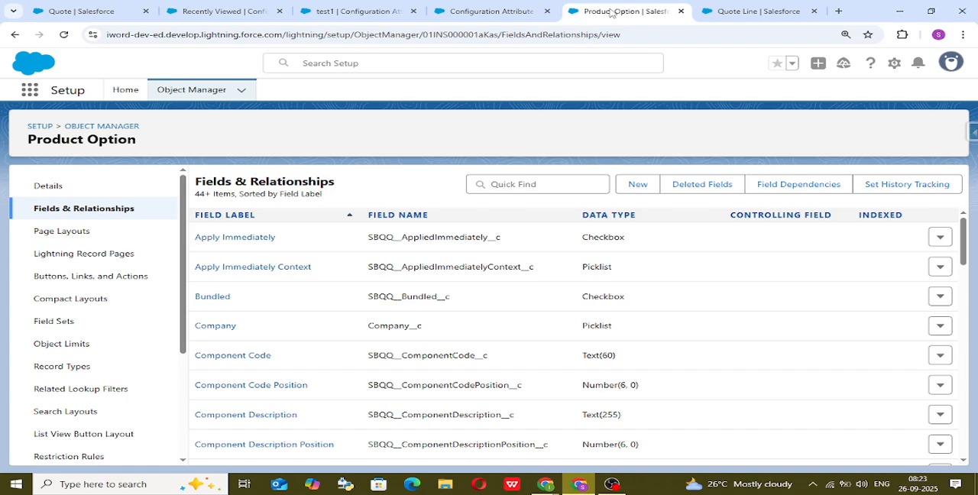
{"action": "scroll", "coordinate": [469, 269], "scroll_direction": "down", "scroll_amount": 14}
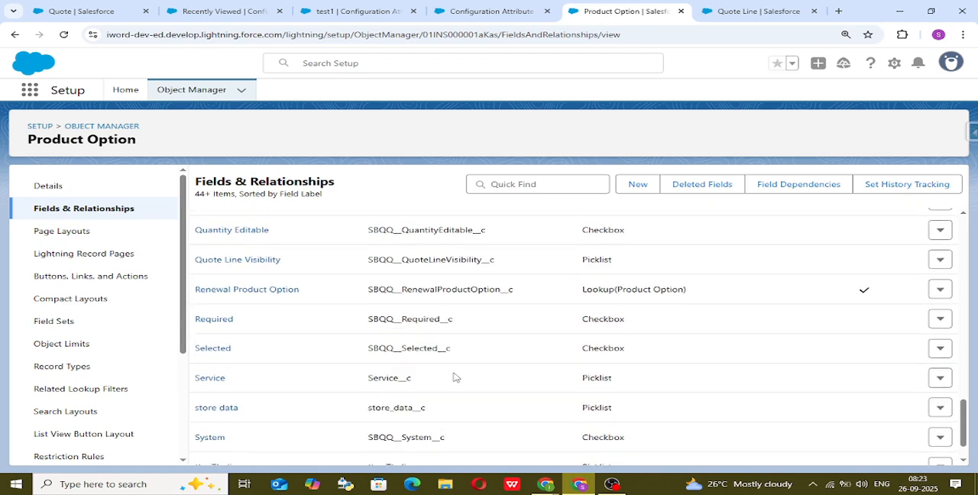
{"action": "scroll", "coordinate": [431, 412], "scroll_direction": "down", "scroll_amount": 1}
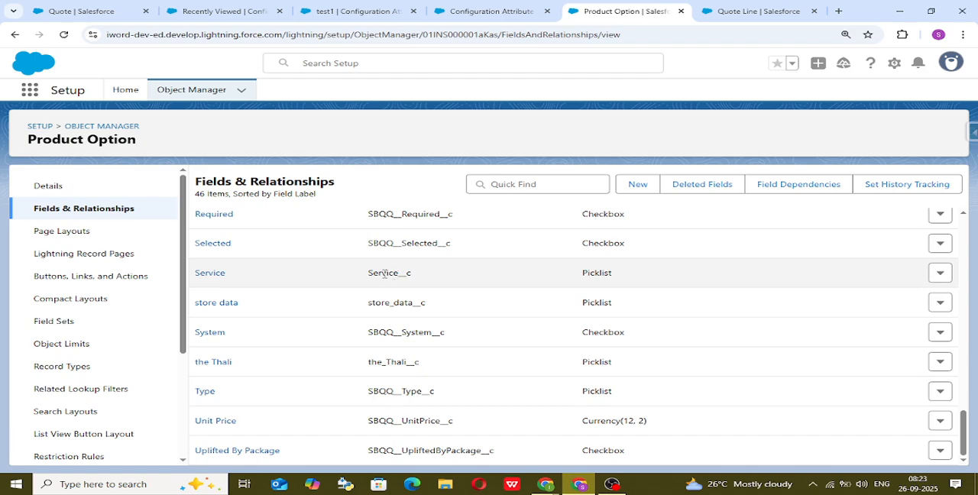
{"action": "left_click_drag", "start_coordinate": [29, 143], "coordinate": [149, 143]}
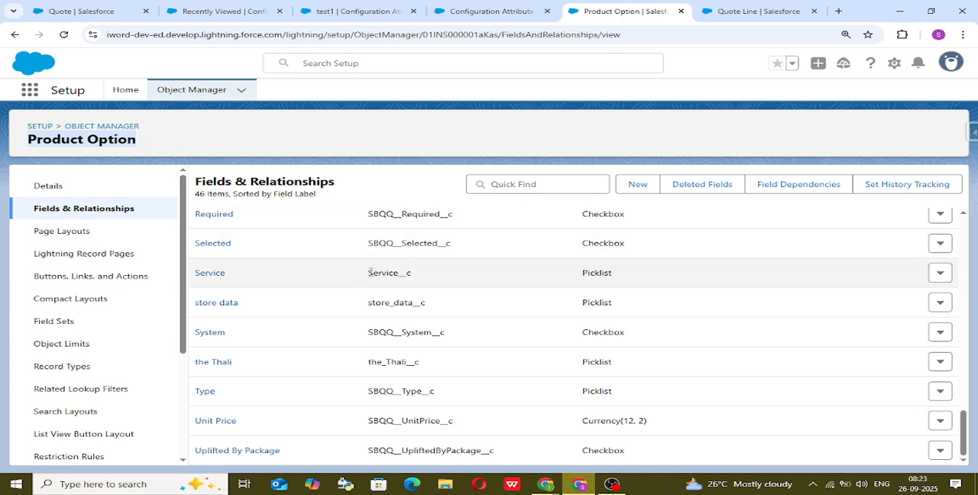
{"action": "left_click_drag", "start_coordinate": [369, 272], "coordinate": [418, 274]}
{"action": "key", "text": "ctrl+c"}
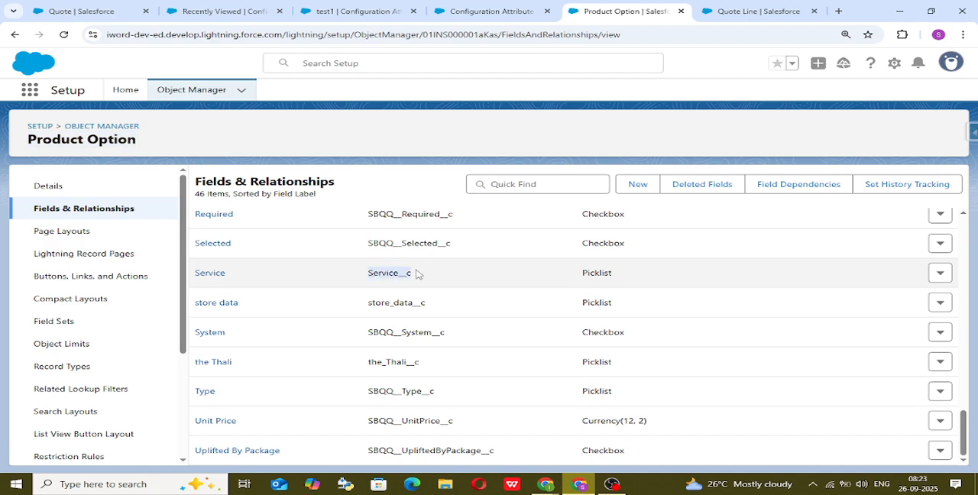
Open the Target Field definition of the Configuration Attribute object and go to its picklist values.
{"action": "left_click", "coordinate": [496, 9]}
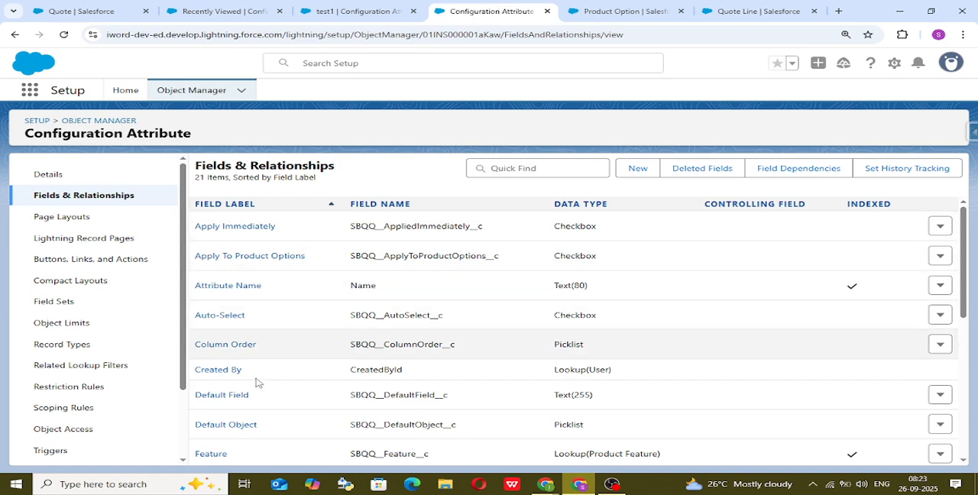
{"action": "scroll", "coordinate": [276, 397], "scroll_direction": "down", "scroll_amount": 5}
{"action": "scroll", "coordinate": [279, 405], "scroll_direction": "down", "scroll_amount": 1}
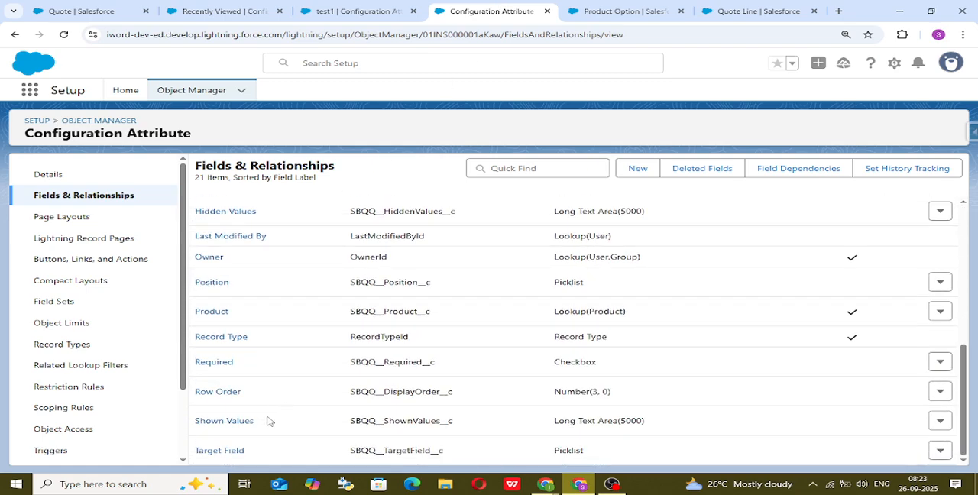
{"action": "left_click", "coordinate": [218, 451]}
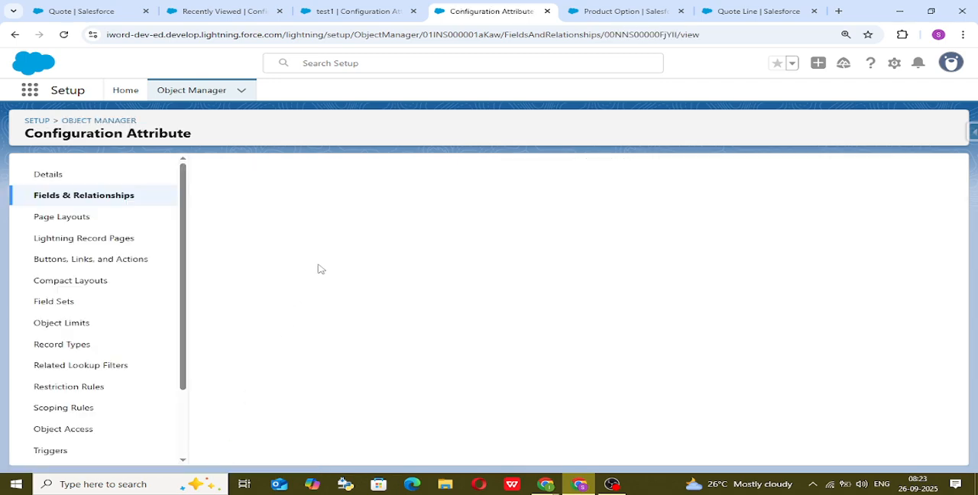
{"action": "scroll", "coordinate": [405, 370], "scroll_direction": "down", "scroll_amount": 10}
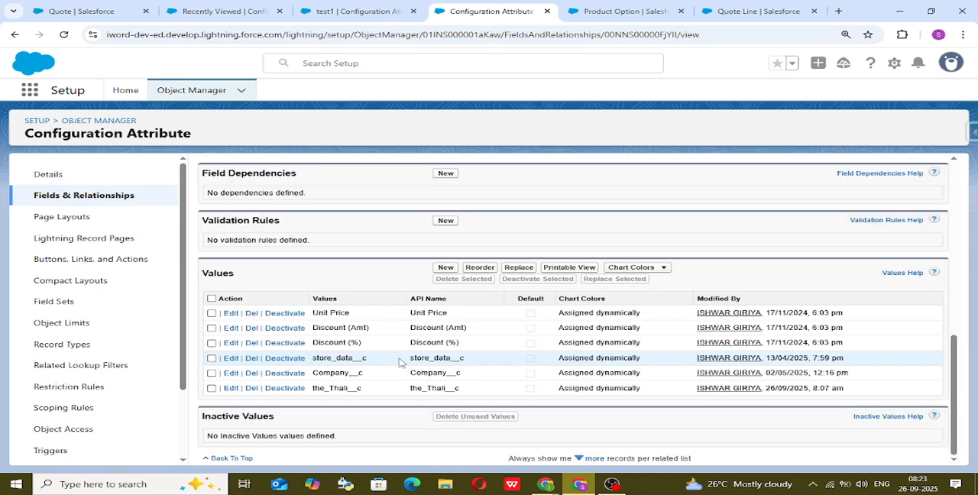
Add the picklist value Service__c to Target Field for both the Configuration Attribute and Global Attribute record types, save and check the values list.
{"action": "left_click", "coordinate": [445, 268]}
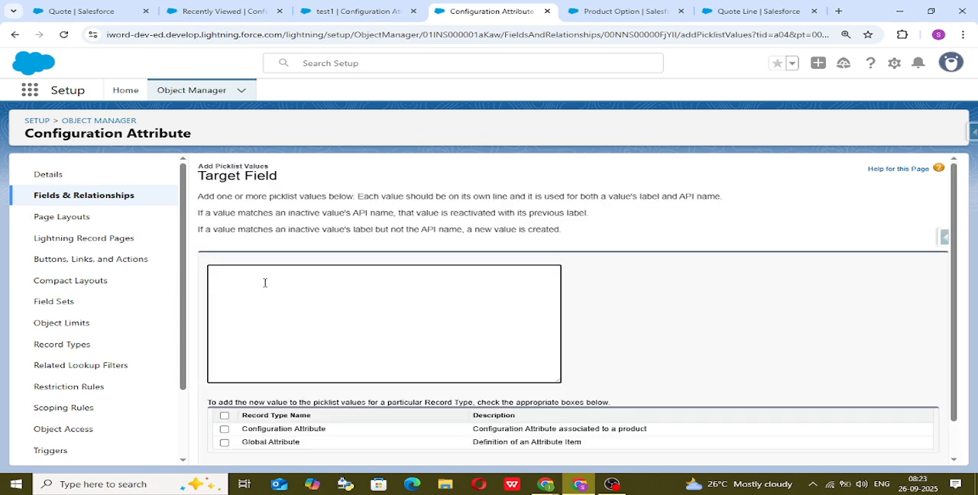
{"action": "key", "text": "ctrl+v"}
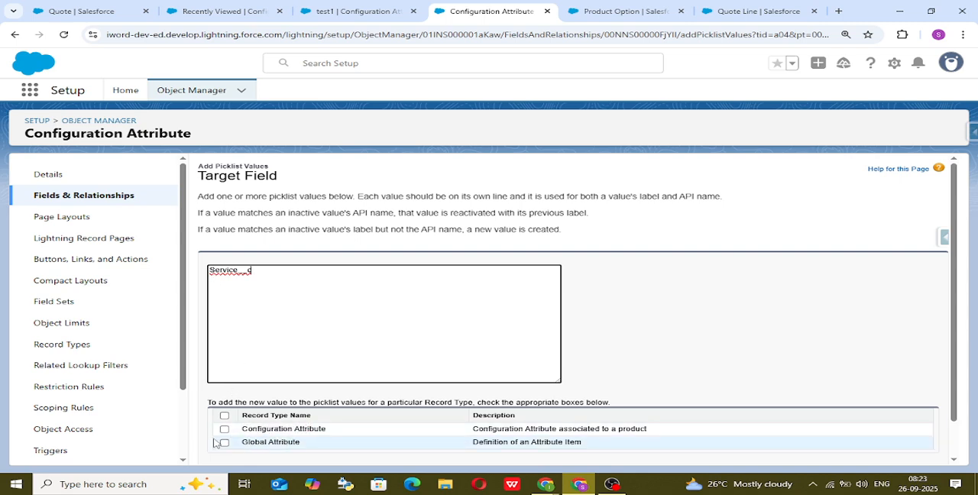
{"action": "left_click", "coordinate": [224, 415]}
{"action": "scroll", "coordinate": [619, 359], "scroll_direction": "down", "scroll_amount": 1}
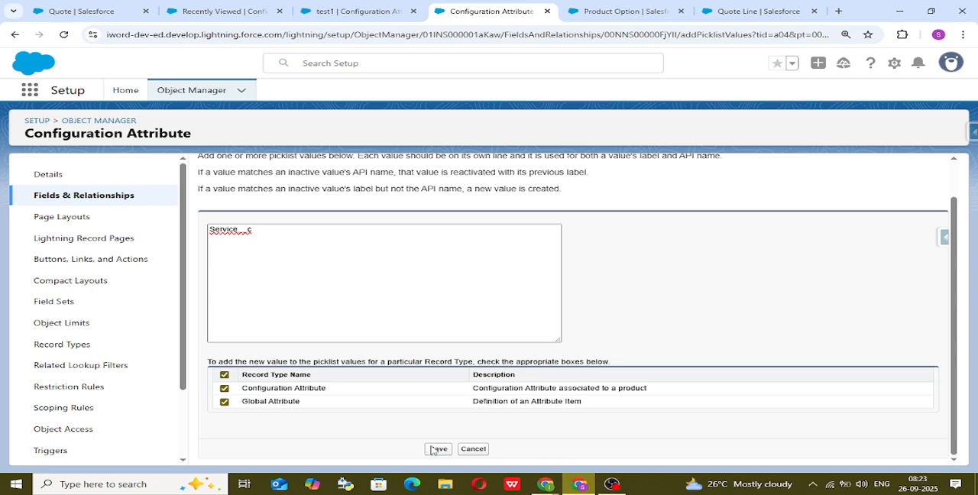
{"action": "left_click", "coordinate": [436, 449]}
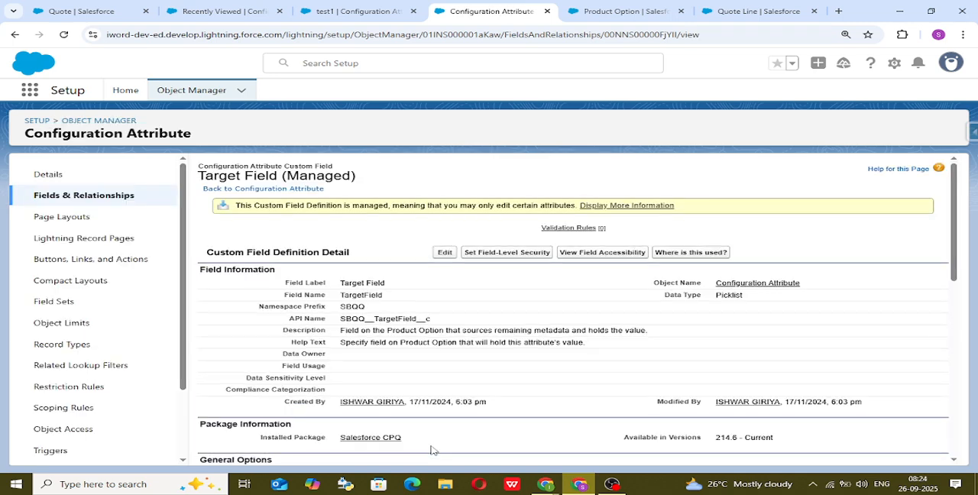
{"action": "scroll", "coordinate": [458, 428], "scroll_direction": "down", "scroll_amount": 6}
{"action": "scroll", "coordinate": [480, 411], "scroll_direction": "down", "scroll_amount": 3}
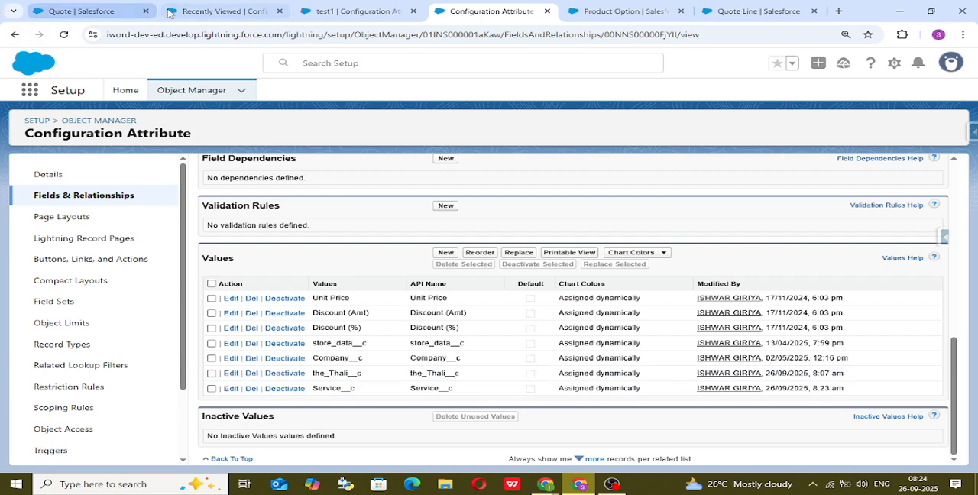
Leave the test1 record's edit form and open the Configuration Attributes list.
{"action": "left_click", "coordinate": [374, 10]}
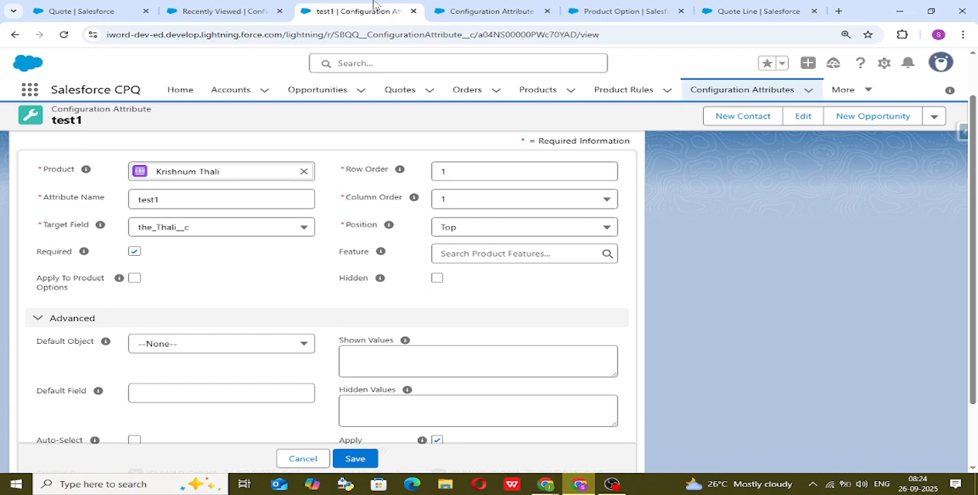
{"action": "left_click", "coordinate": [480, 10]}
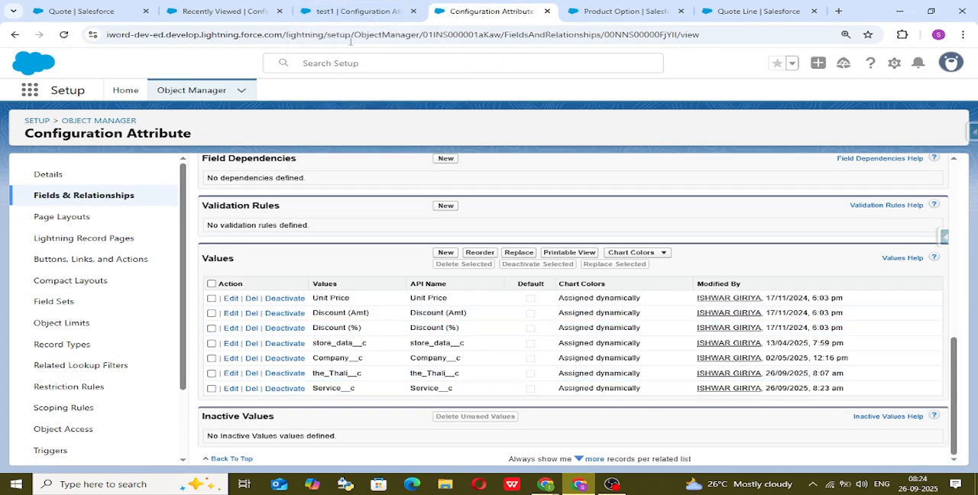
{"action": "left_click", "coordinate": [341, 6]}
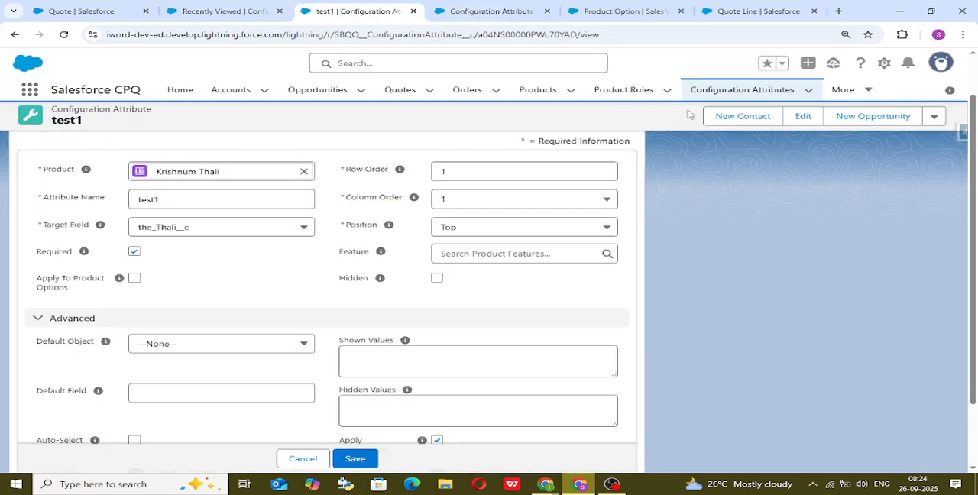
{"action": "left_click", "coordinate": [716, 97]}
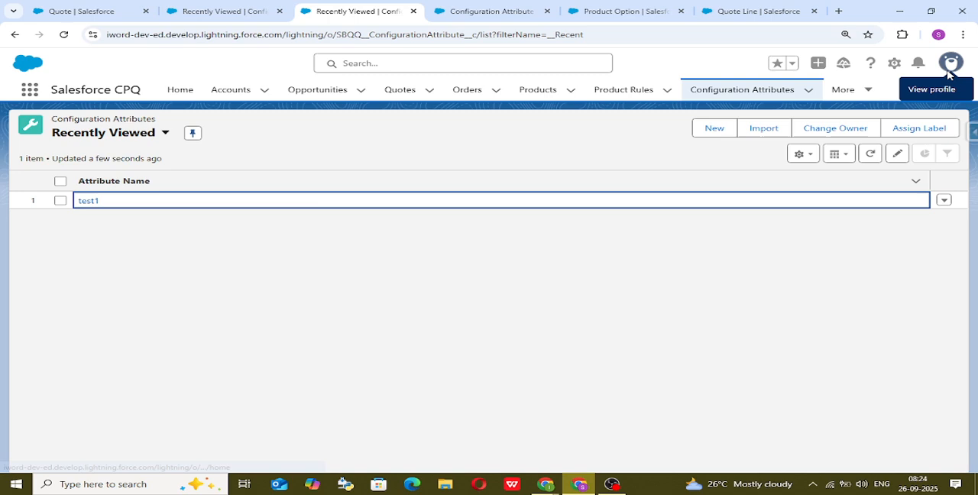
Set the display density to Comfy and refresh the Configuration Attributes list.
{"action": "left_click", "coordinate": [952, 62]}
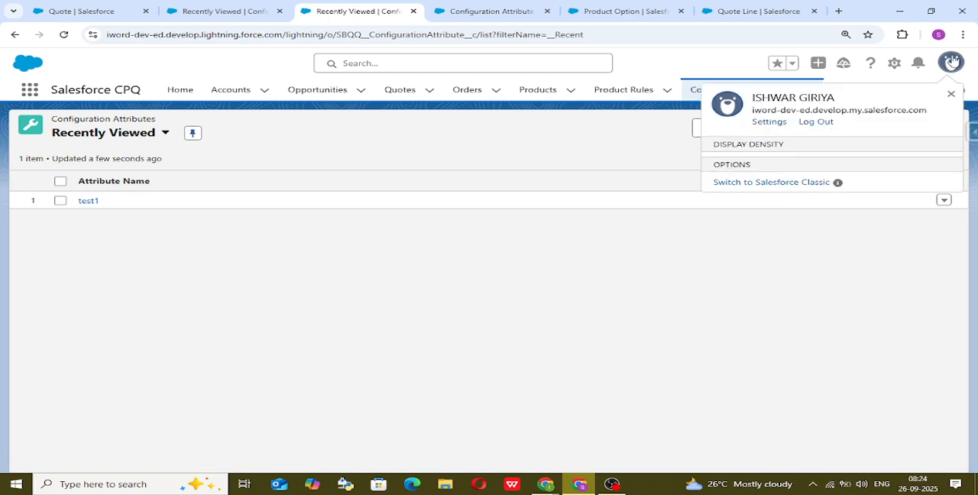
{"action": "left_click", "coordinate": [773, 171]}
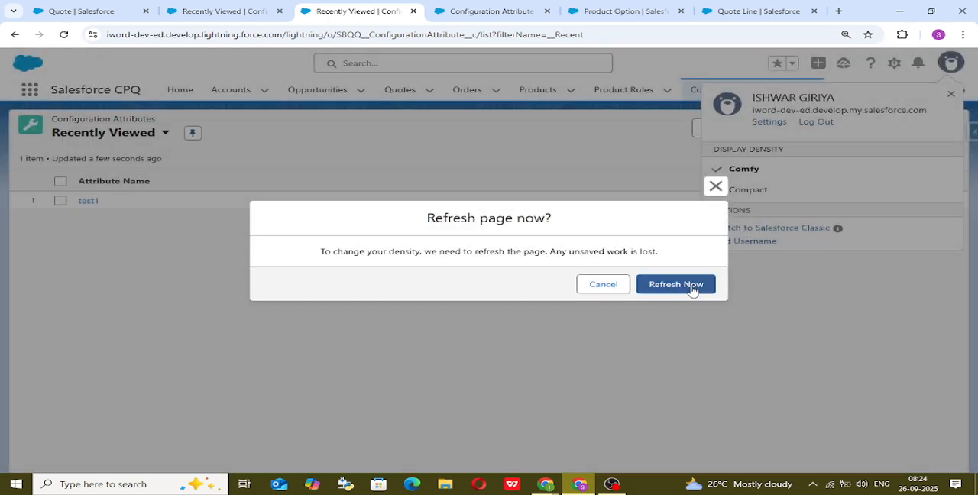
{"action": "left_click", "coordinate": [677, 284]}
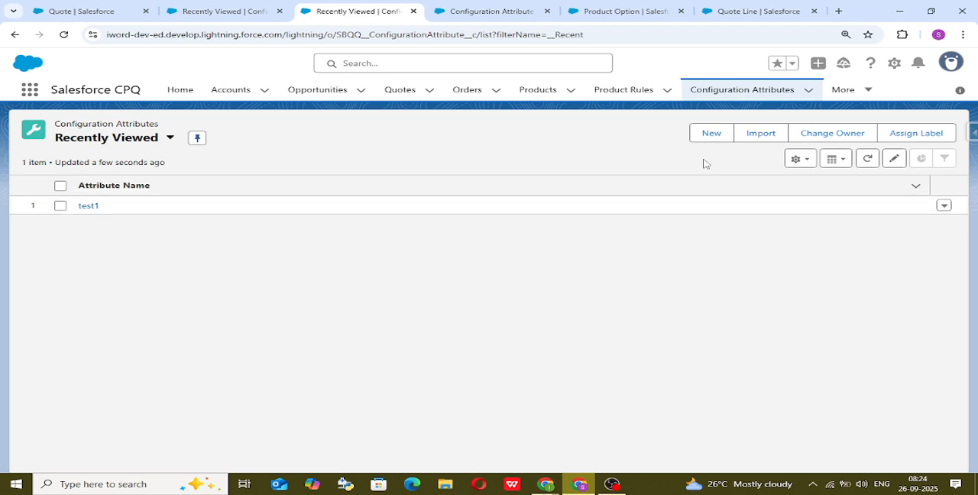
Start a new configuration attribute with the Configuration Attribute record type and continue to its form.
{"action": "left_click", "coordinate": [717, 136]}
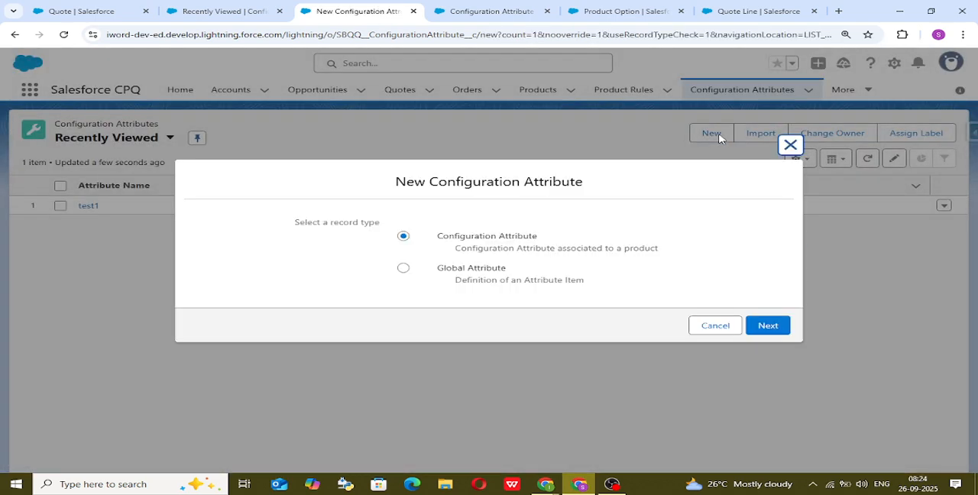
{"action": "left_click", "coordinate": [768, 327]}
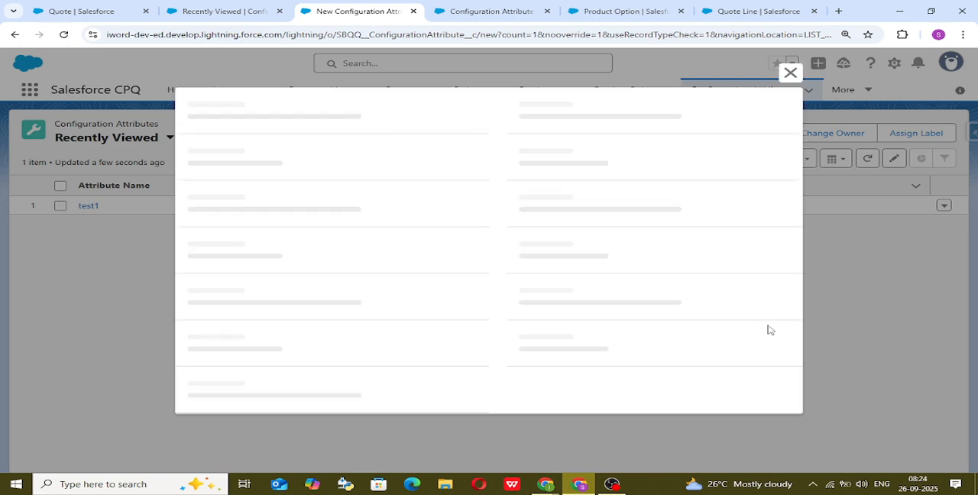
Set the new attribute's product to Krishnum Thali, its name to test2 and its target field to Service__c.
{"action": "left_click", "coordinate": [308, 187]}
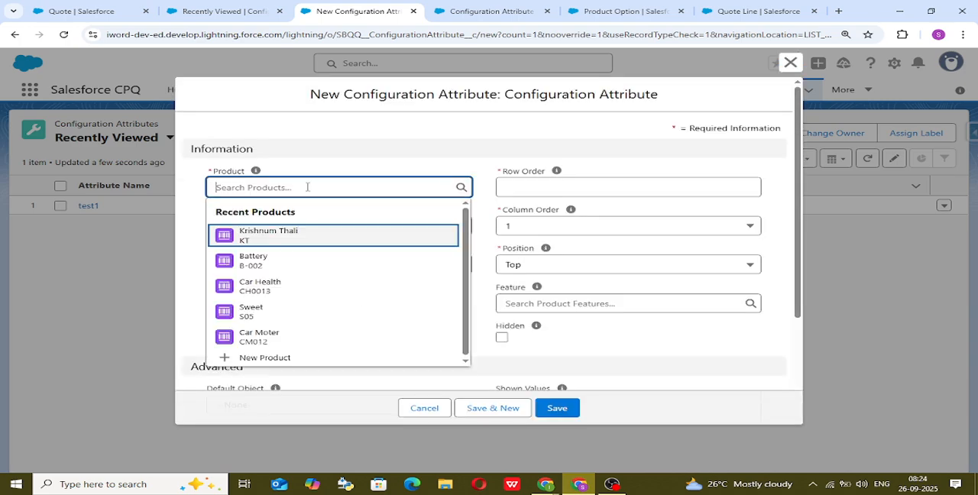
{"action": "left_click", "coordinate": [328, 238]}
{"action": "left_click", "coordinate": [329, 233]}
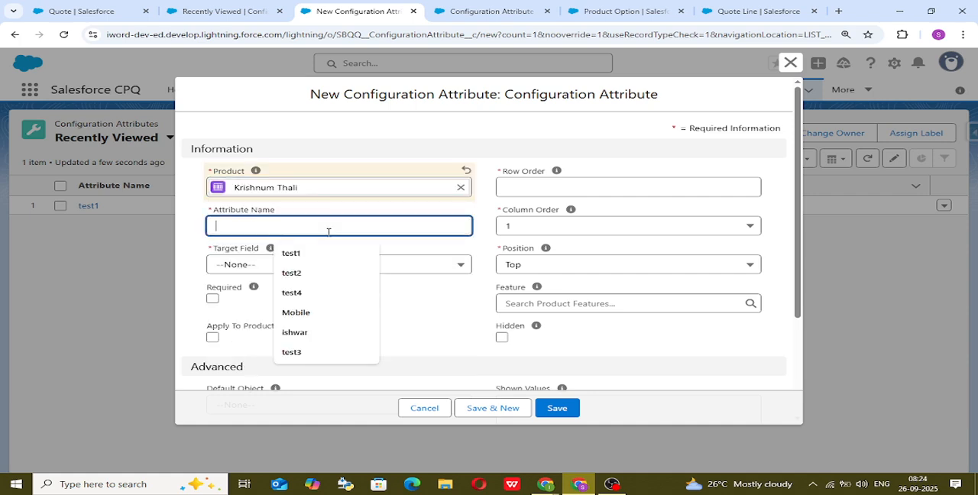
{"action": "left_click", "coordinate": [327, 276]}
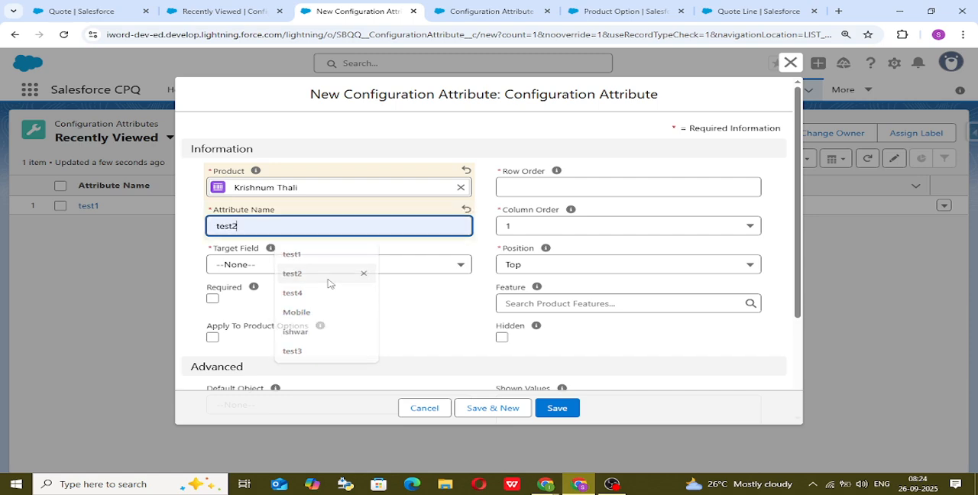
{"action": "left_click", "coordinate": [317, 269]}
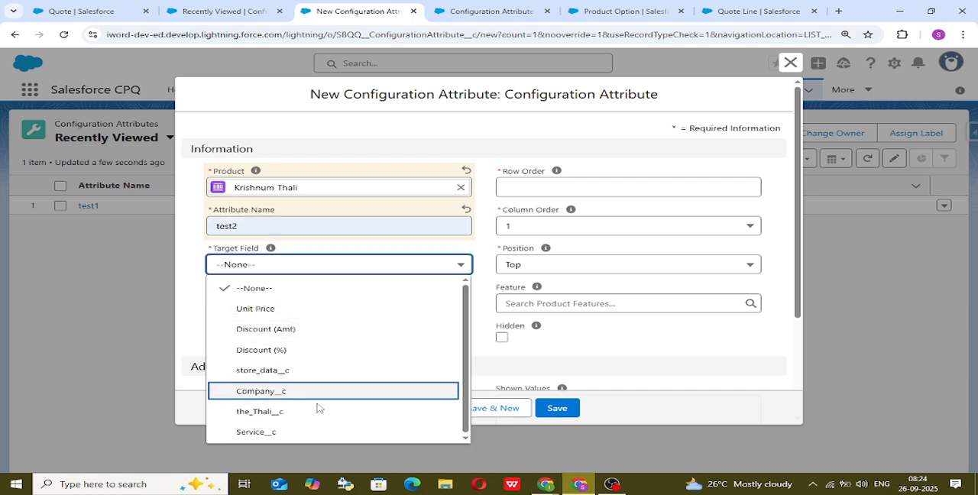
{"action": "left_click", "coordinate": [318, 433]}
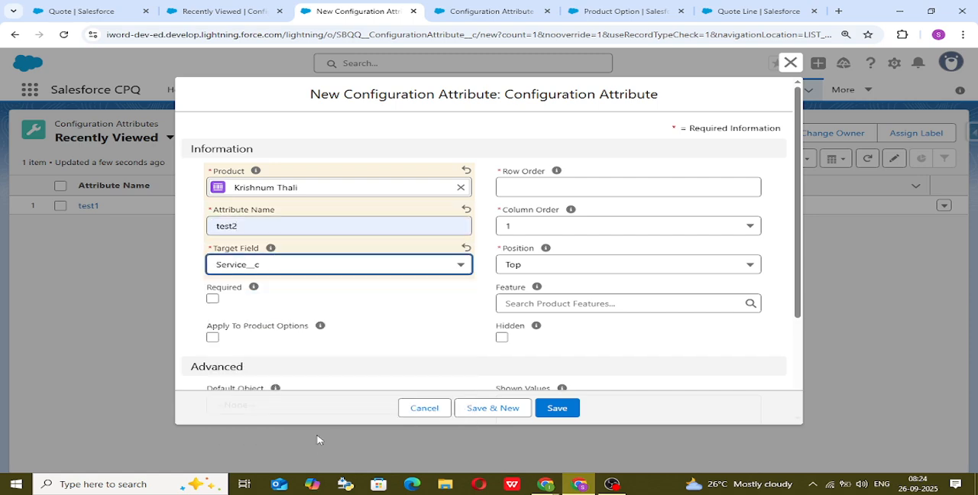
Set Row Order to 2, enable Required and Apply Immediately, and save the test2 configuration attribute.
{"action": "left_click", "coordinate": [530, 186]}
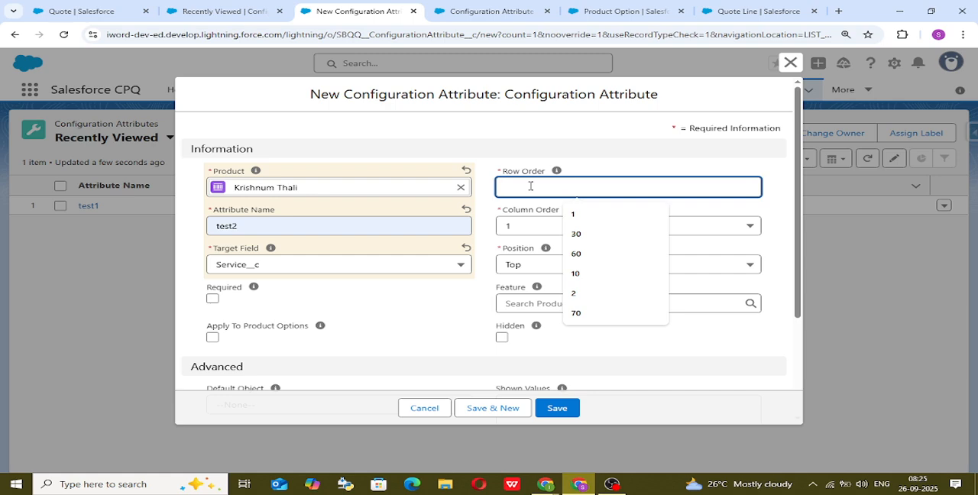
{"action": "type", "text": "2"}
{"action": "left_click", "coordinate": [625, 136]}
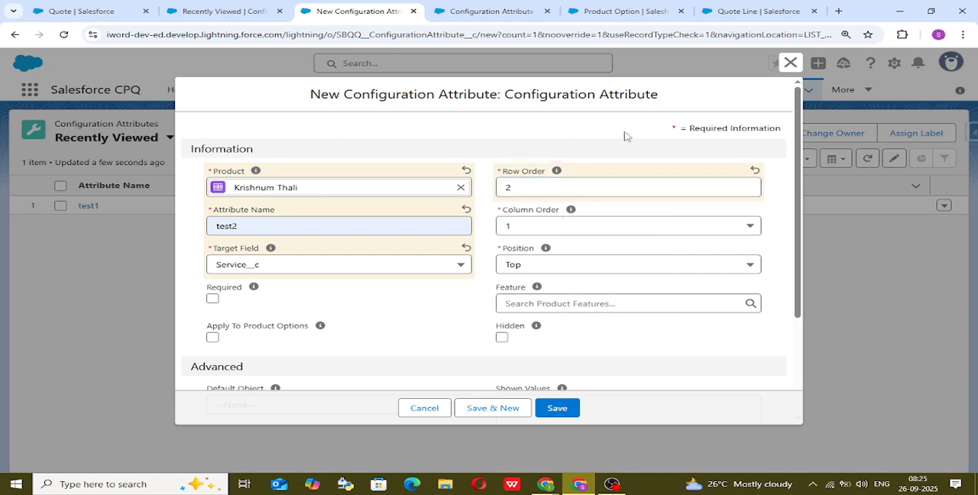
{"action": "left_click", "coordinate": [213, 299]}
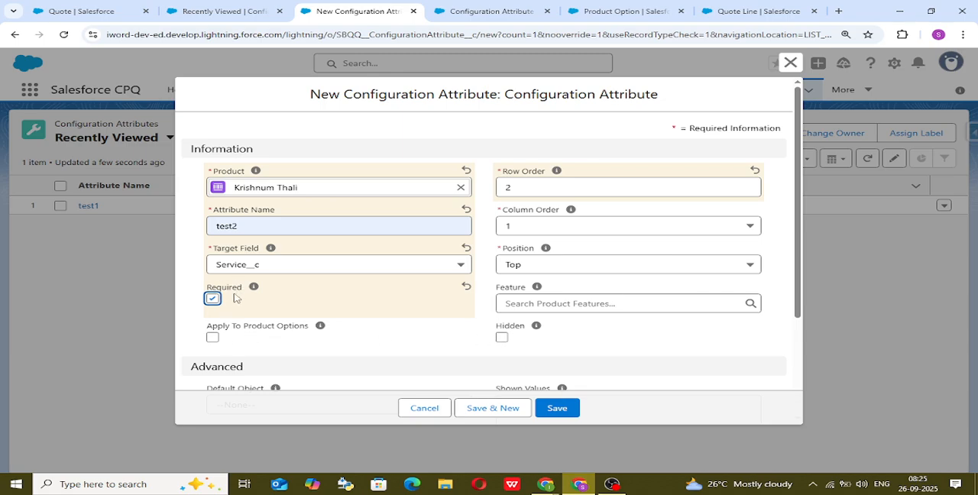
{"action": "scroll", "coordinate": [306, 304], "scroll_direction": "down", "scroll_amount": 2}
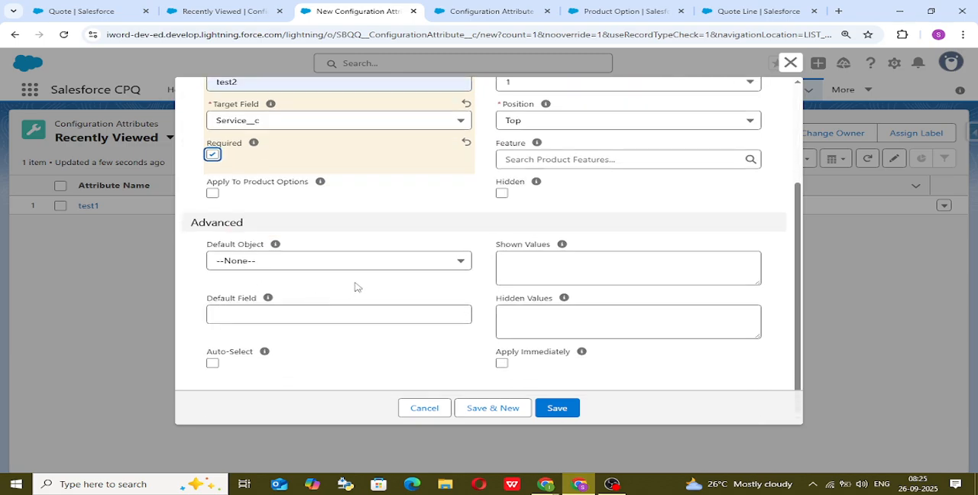
{"action": "left_click", "coordinate": [503, 364]}
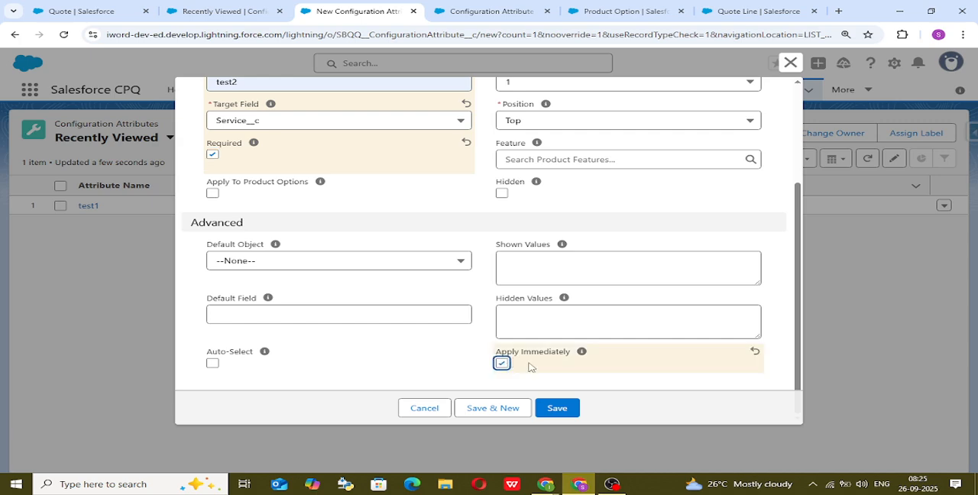
{"action": "scroll", "coordinate": [445, 328], "scroll_direction": "up", "scroll_amount": 3}
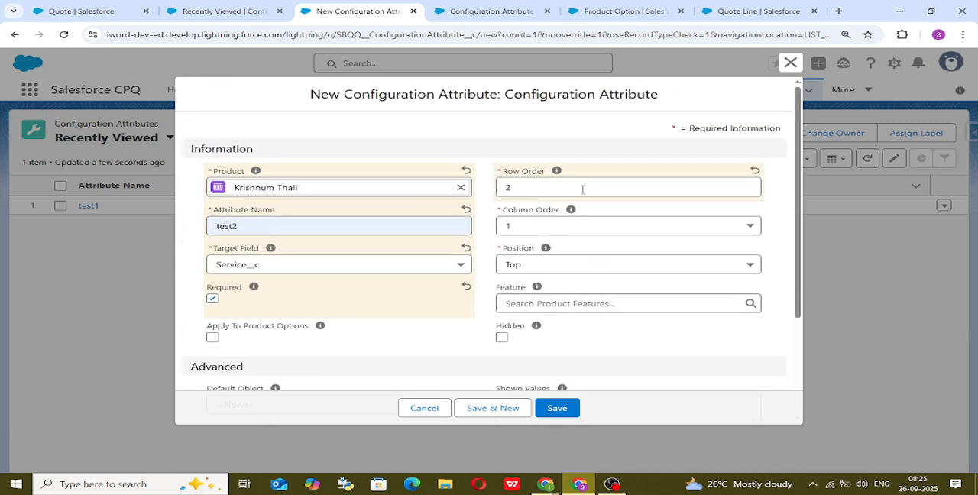
{"action": "left_click", "coordinate": [559, 408]}
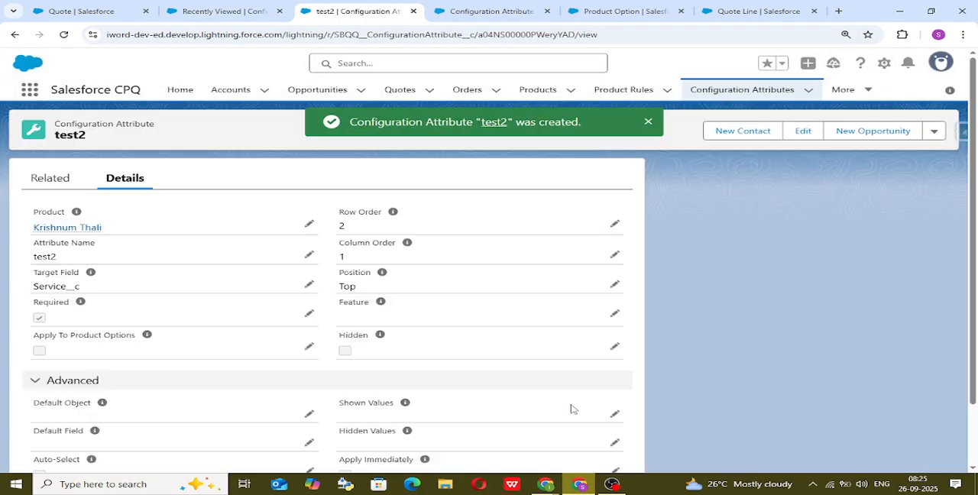
Switch to the quote and set the display density to Compact, reloading the quote editor.
{"action": "left_click", "coordinate": [90, 13]}
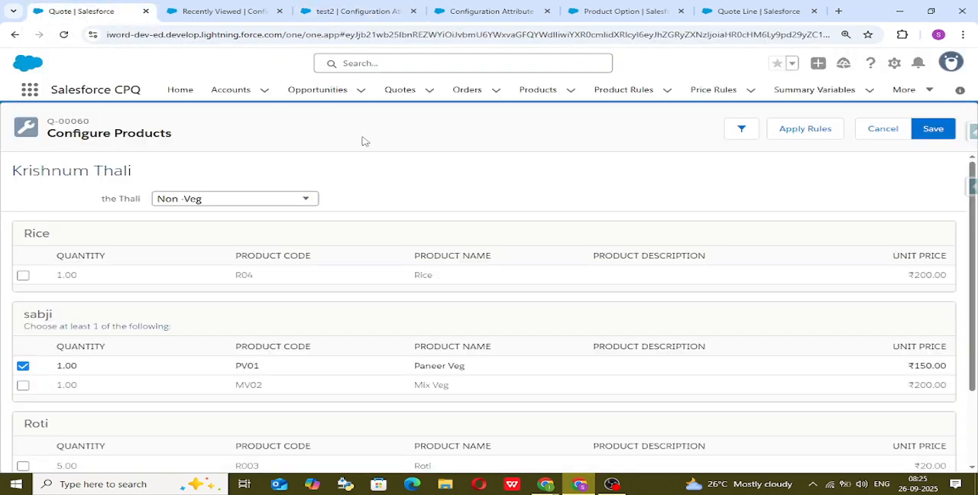
{"action": "left_click", "coordinate": [950, 63]}
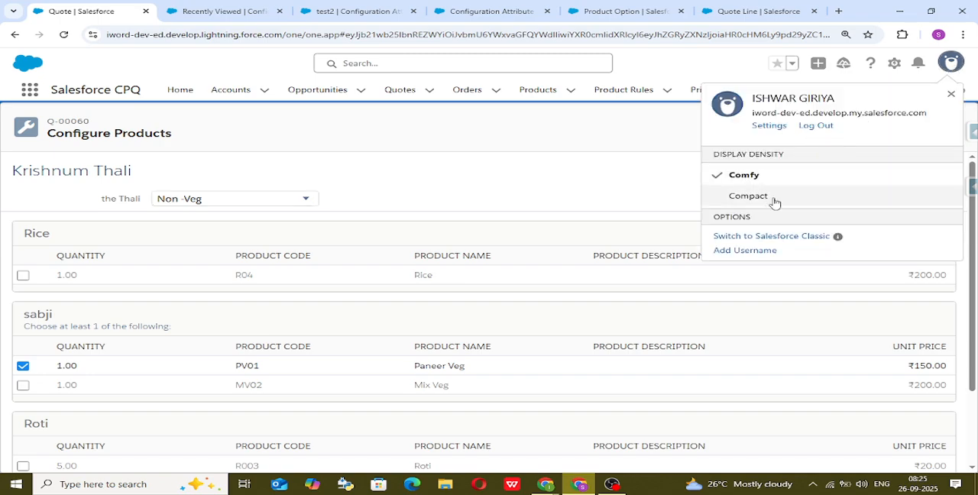
{"action": "left_click", "coordinate": [764, 195]}
{"action": "left_click", "coordinate": [670, 285]}
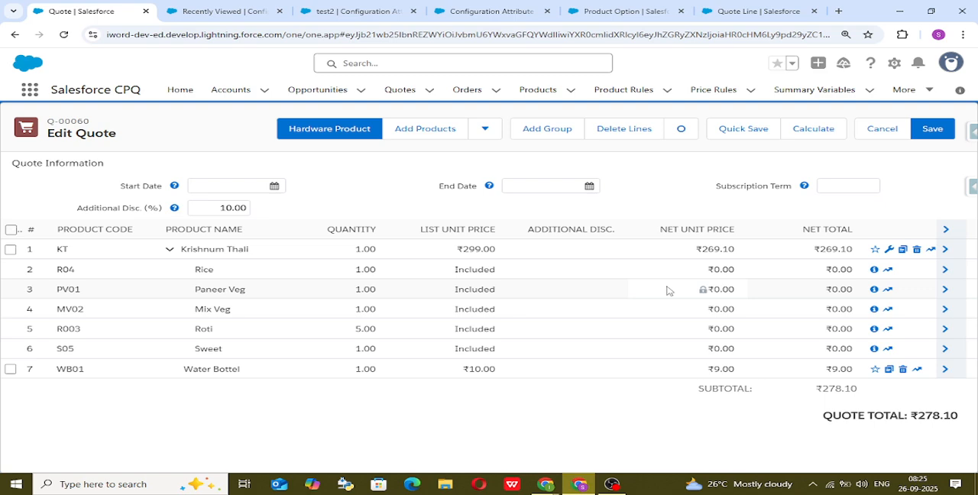
Delete all lines from the quote and add the Krishnum Thali product by searching for kt.
{"action": "left_click", "coordinate": [11, 231]}
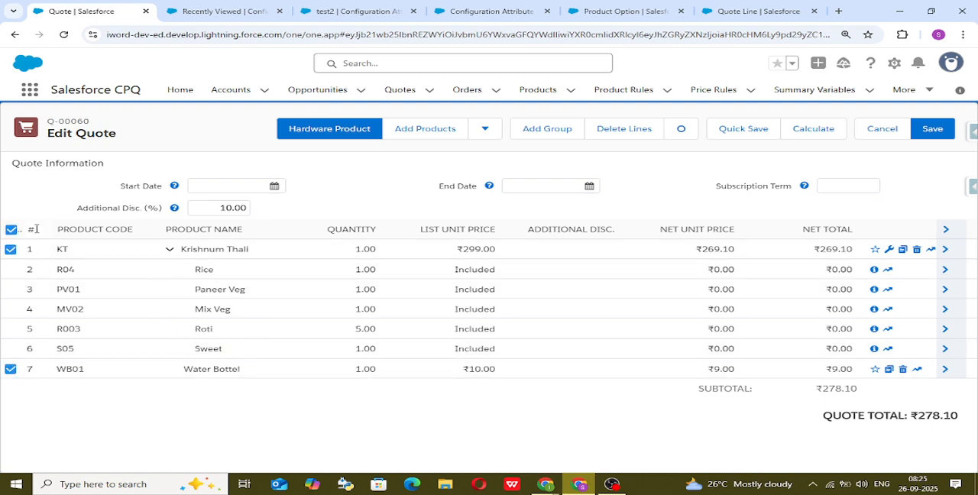
{"action": "left_click", "coordinate": [628, 130]}
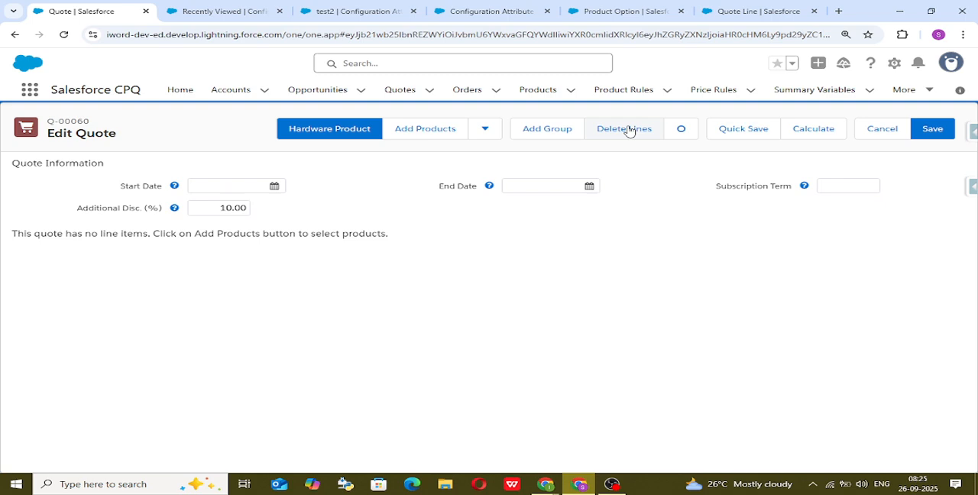
{"action": "left_click", "coordinate": [401, 131]}
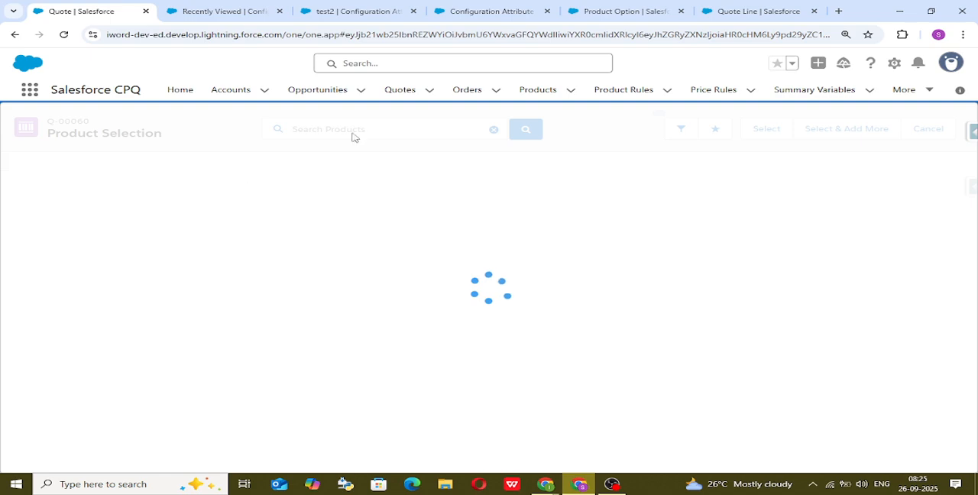
{"action": "left_click", "coordinate": [358, 130]}
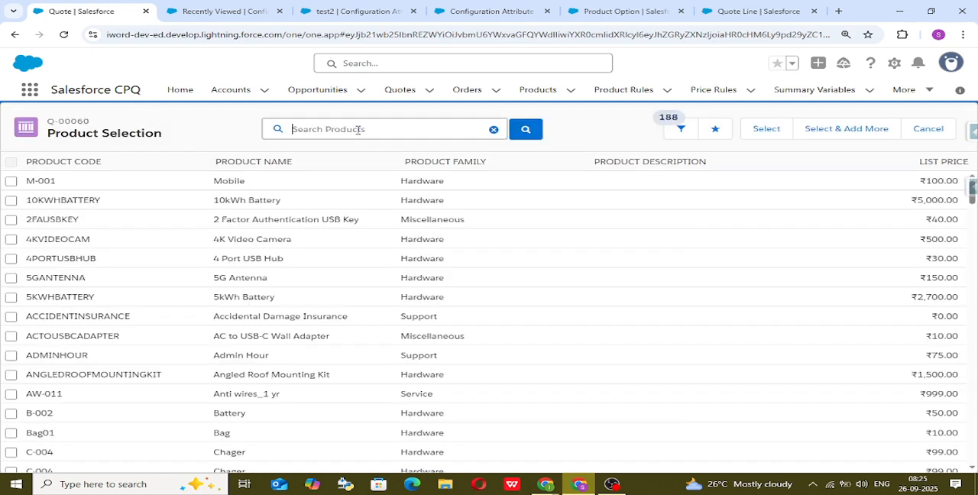
{"action": "type", "text": "kt"}
{"action": "key", "text": "Return"}
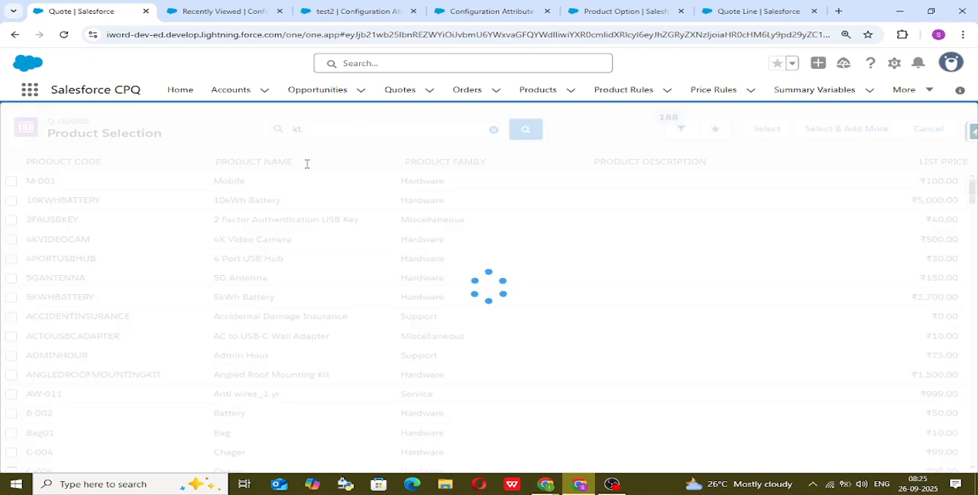
{"action": "left_click", "coordinate": [11, 181]}
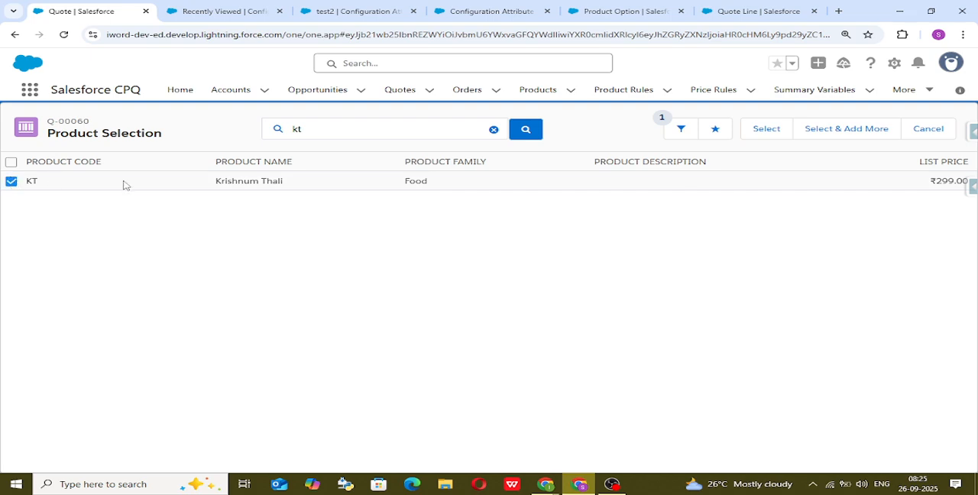
{"action": "left_click", "coordinate": [777, 137]}
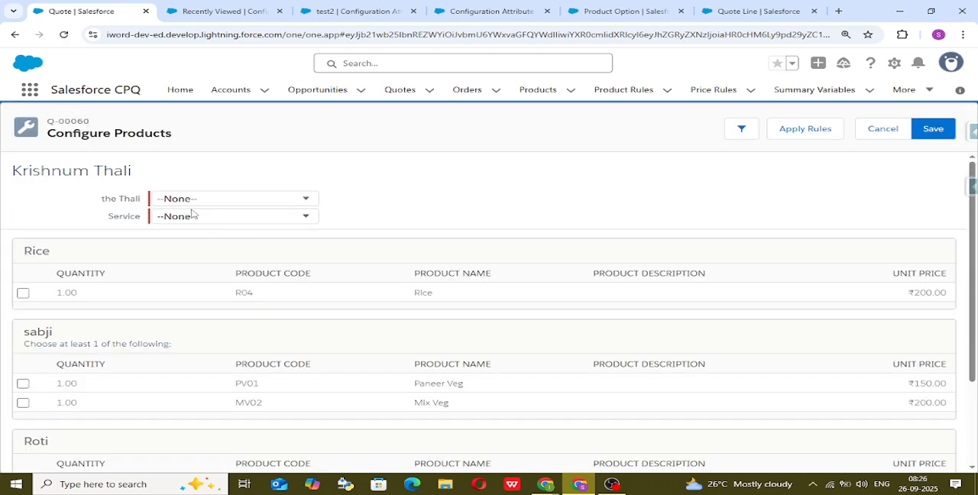
Configure Krishnum Thali with the Thali set to Veg, Service set to very Good, and the Paneer Veg option selected.
{"action": "left_click", "coordinate": [239, 202]}
{"action": "left_click", "coordinate": [240, 230]}
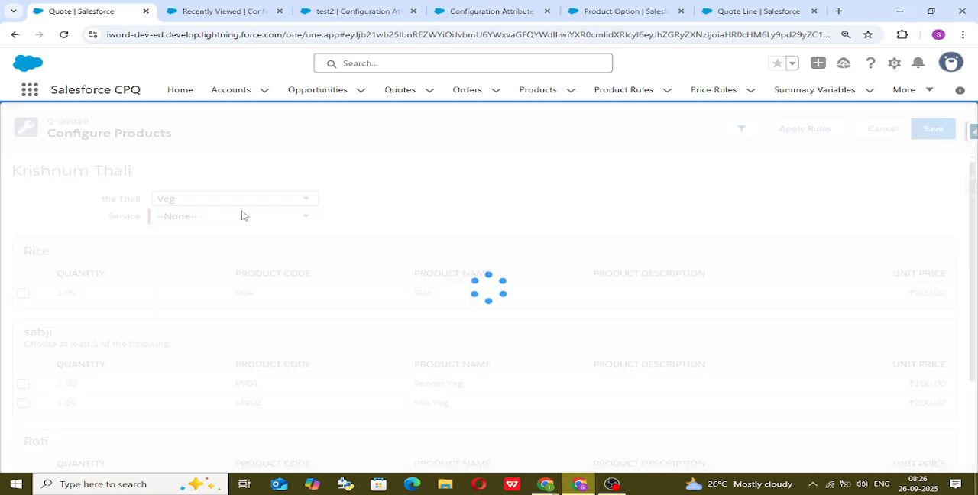
{"action": "left_click", "coordinate": [246, 221]}
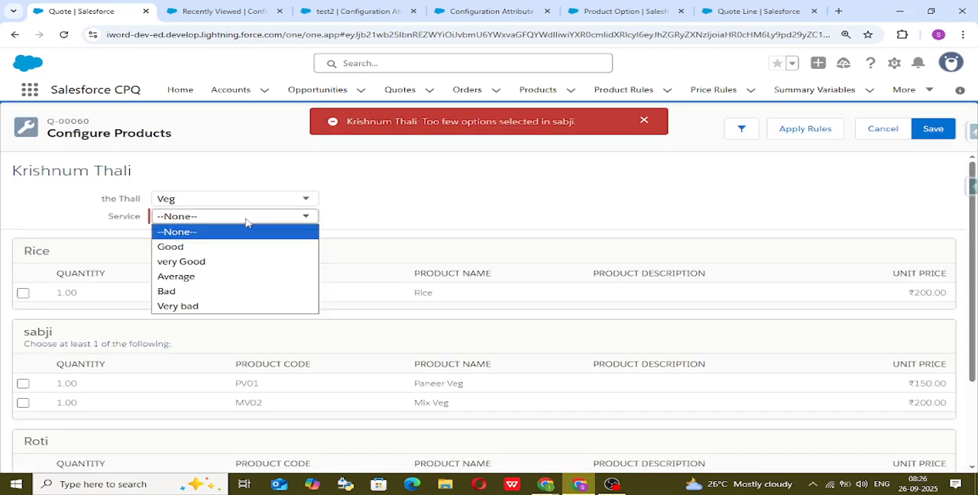
{"action": "left_click", "coordinate": [236, 262]}
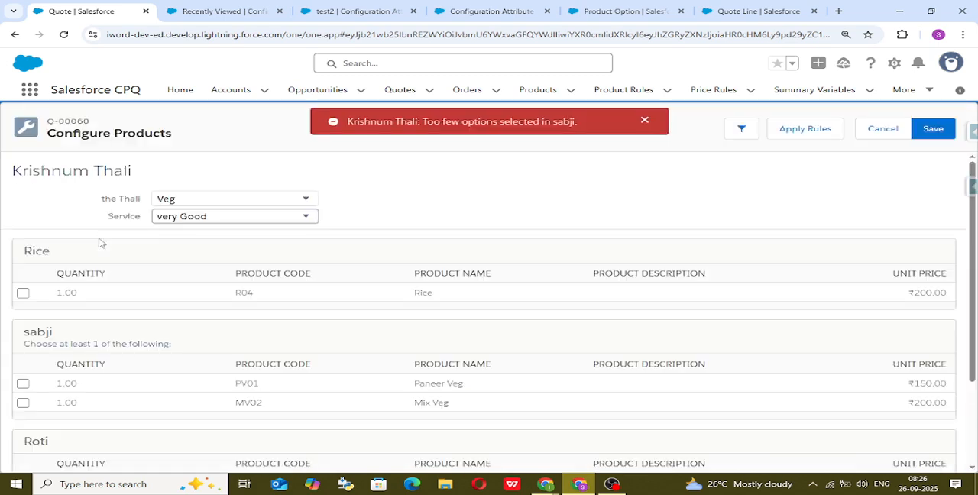
{"action": "left_click", "coordinate": [23, 383]}
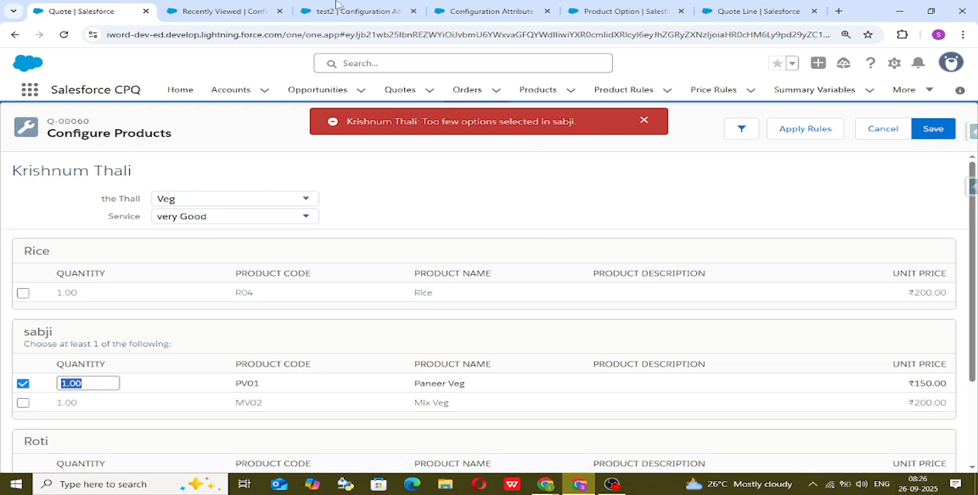
Change the test2 configuration attribute to Row Order 1 and Column Order 2, and save the record.
{"action": "left_click", "coordinate": [499, 9]}
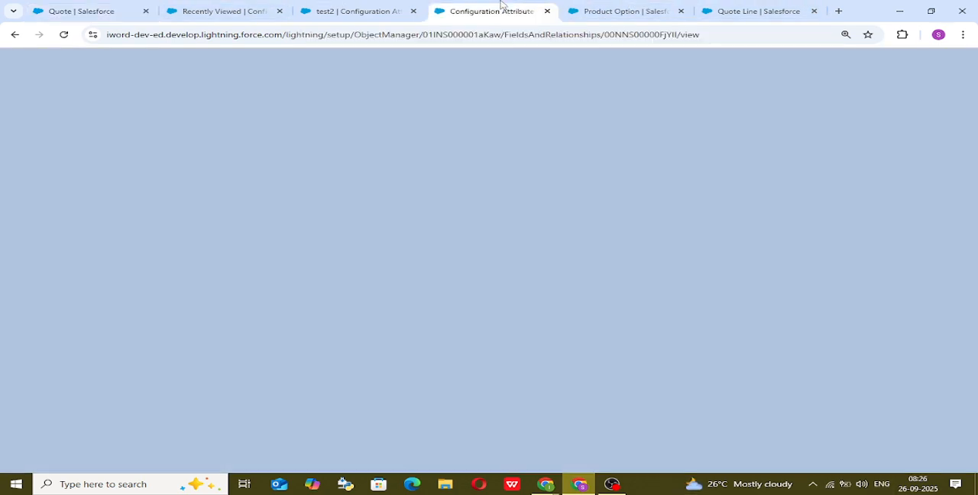
{"action": "left_click", "coordinate": [323, 8]}
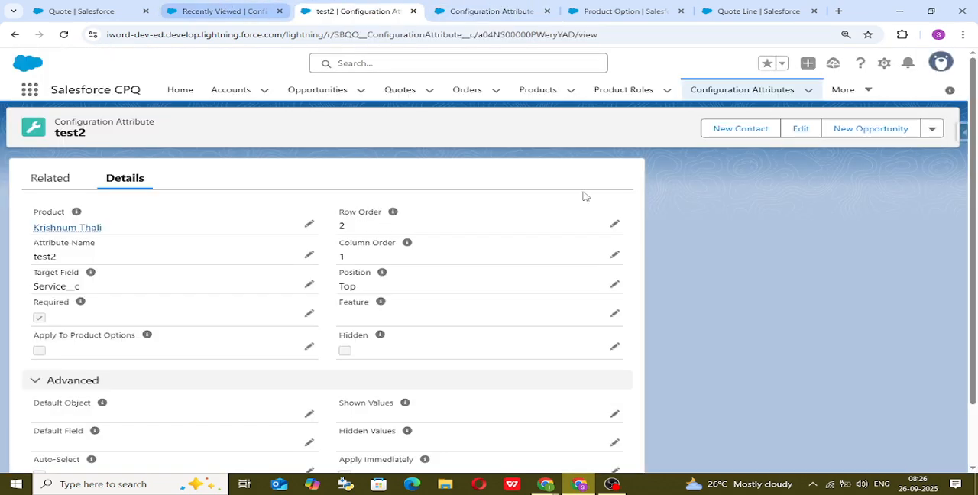
{"action": "left_click", "coordinate": [615, 225]}
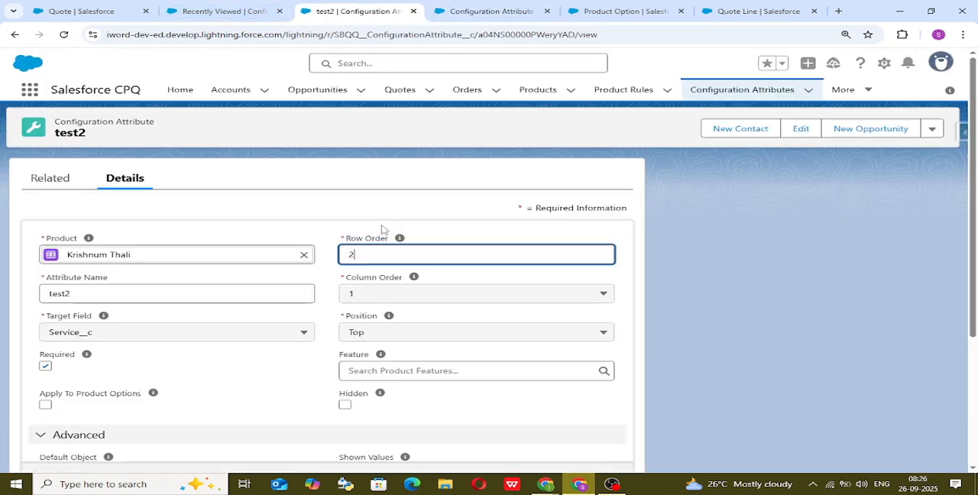
{"action": "key", "text": "BackSpace"}
{"action": "type", "text": "1"}
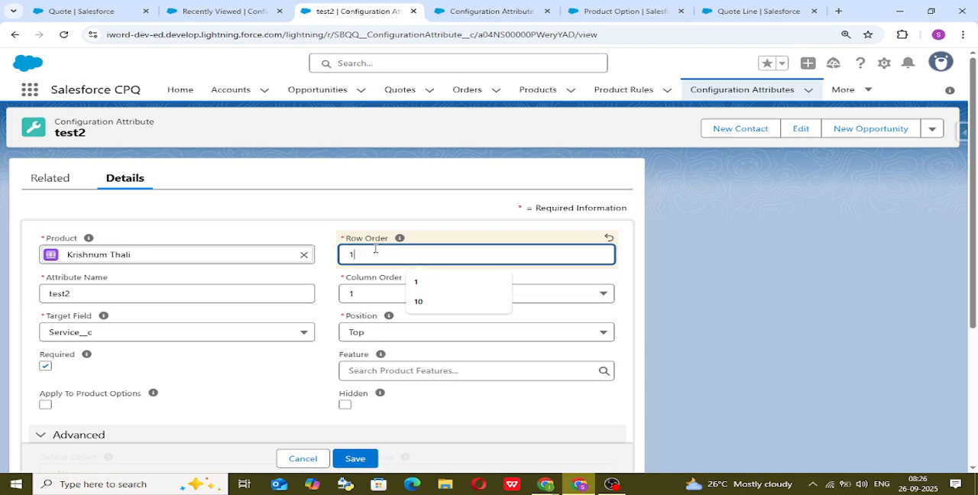
{"action": "left_click", "coordinate": [366, 297]}
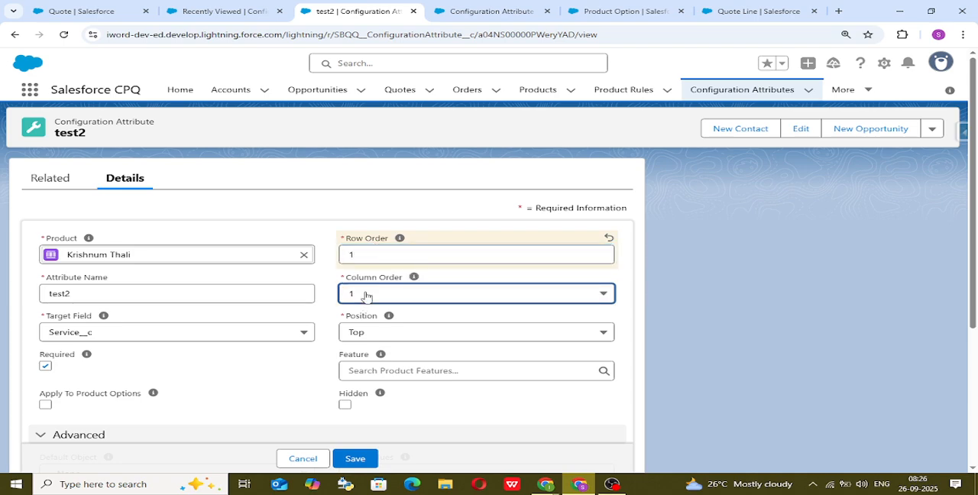
{"action": "left_click", "coordinate": [366, 296]}
{"action": "left_click", "coordinate": [366, 296]}
{"action": "left_click", "coordinate": [366, 297]}
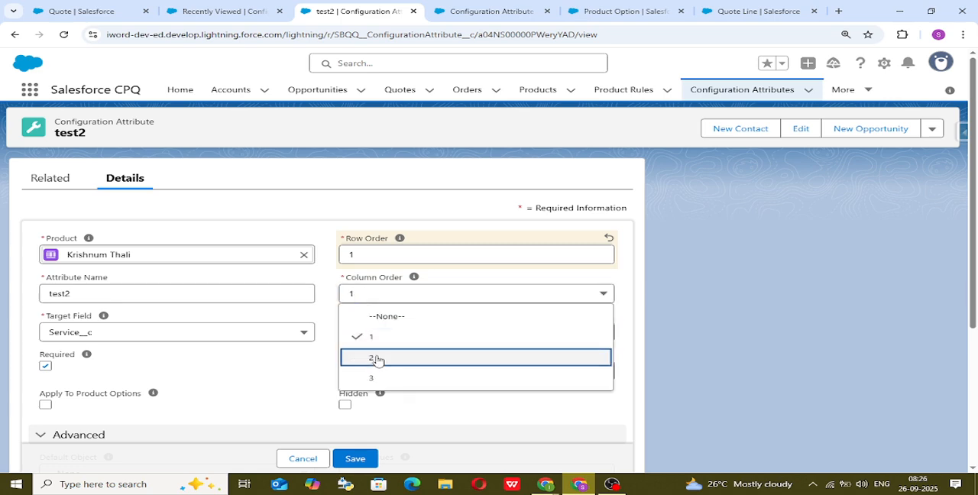
{"action": "left_click", "coordinate": [376, 359]}
{"action": "left_click", "coordinate": [350, 467]}
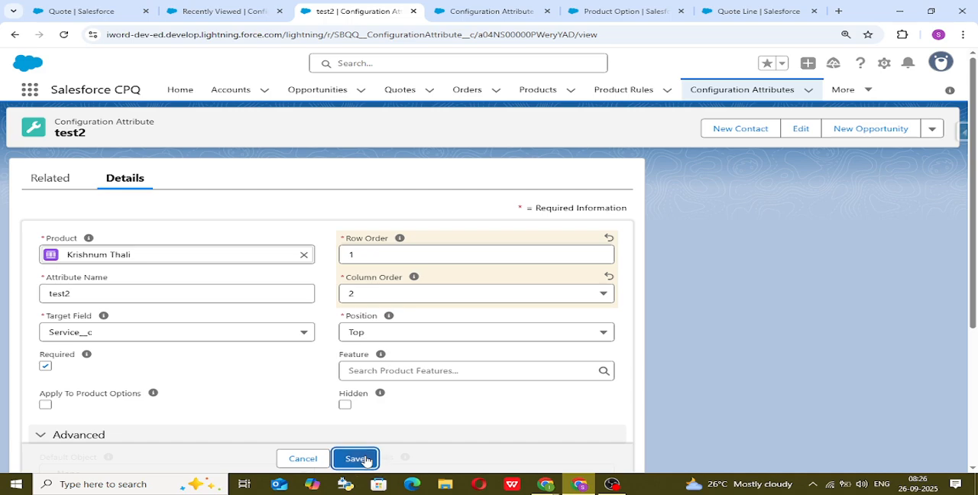
{"action": "left_click", "coordinate": [362, 460]}
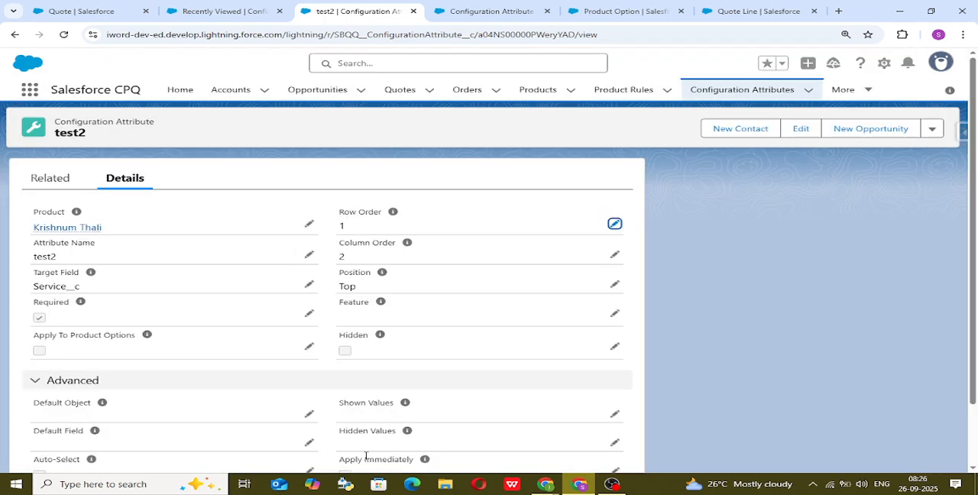
Switch to the quote and set the display density to Comfy, refreshing the page.
{"action": "left_click", "coordinate": [67, 9]}
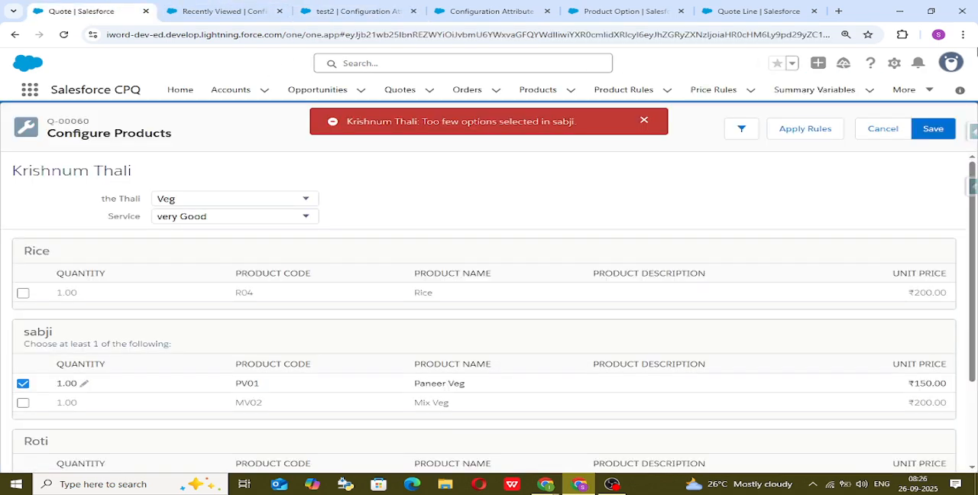
{"action": "left_click", "coordinate": [951, 62]}
{"action": "left_click", "coordinate": [801, 175]}
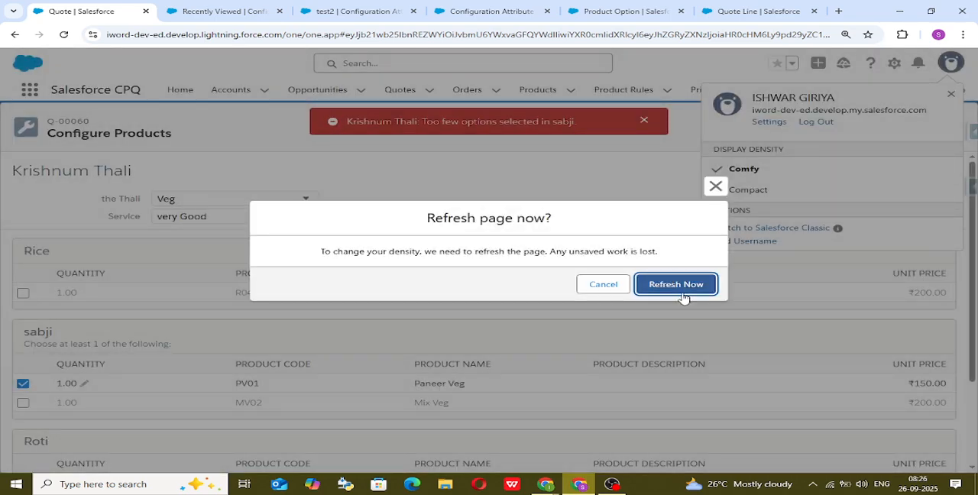
{"action": "left_click", "coordinate": [675, 285]}
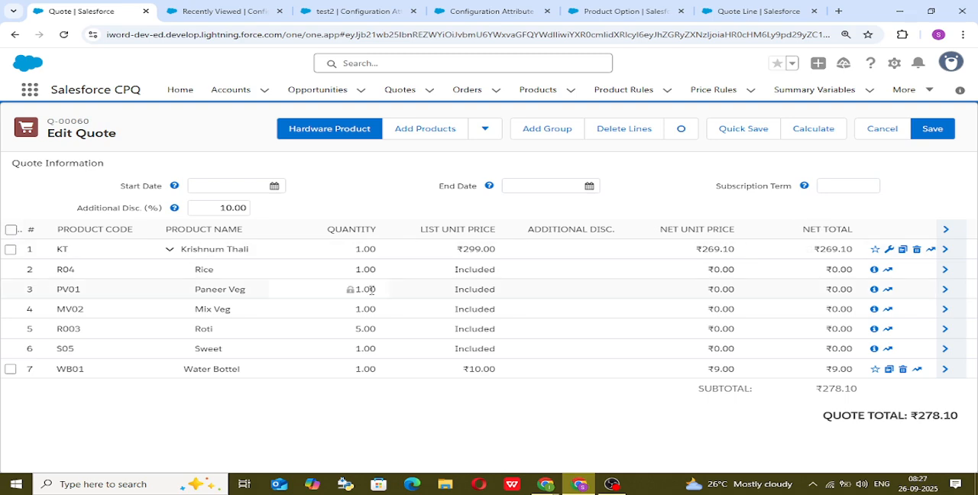
Reconfigure the Krishnum Thali quote line, trying Service as very Good before setting it to Bad and the Thali to Veg.
{"action": "left_click", "coordinate": [888, 253]}
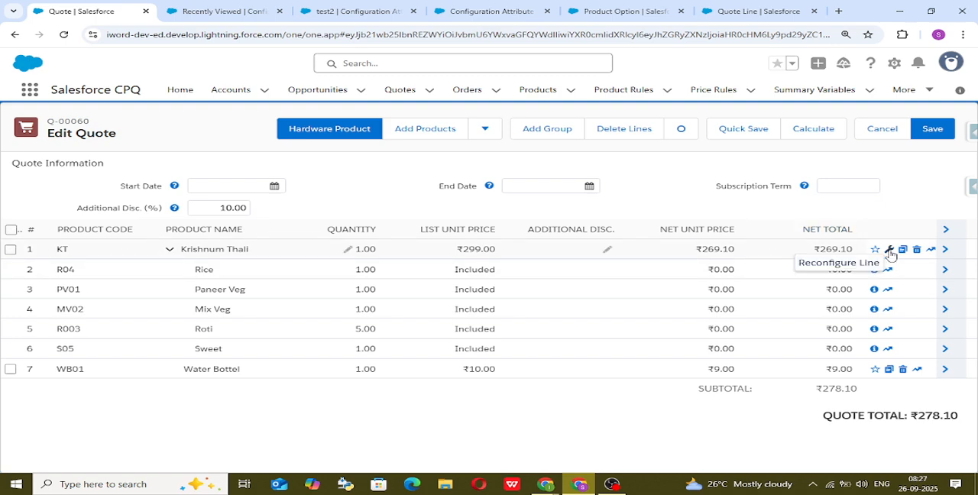
{"action": "left_click", "coordinate": [889, 253]}
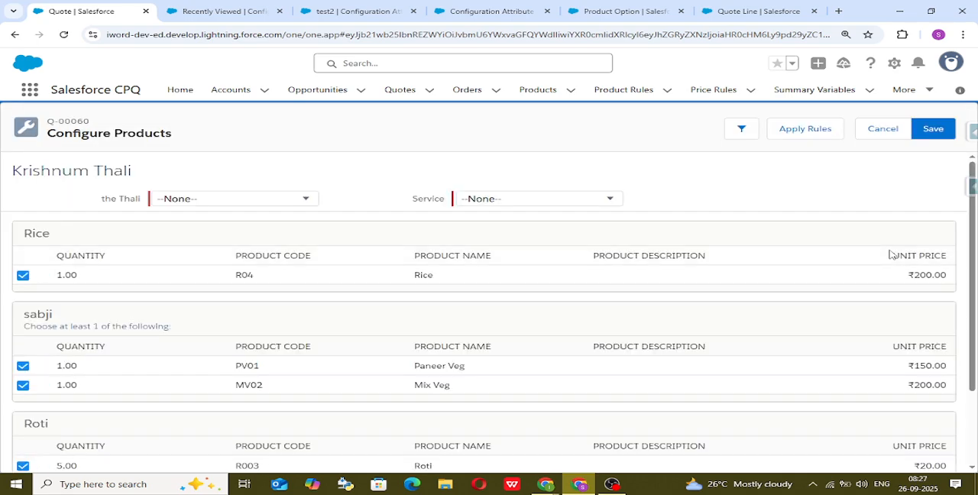
{"action": "left_click", "coordinate": [563, 198]}
{"action": "left_click", "coordinate": [570, 243]}
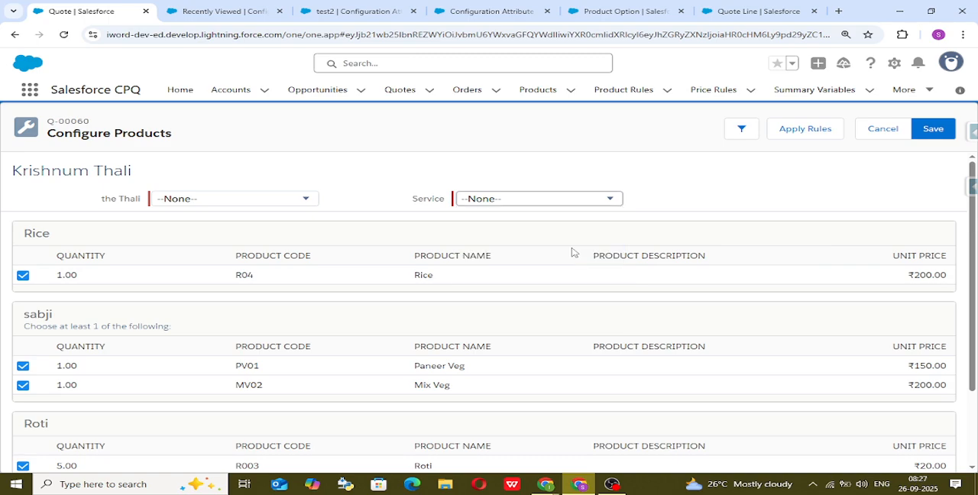
{"action": "left_click", "coordinate": [559, 204]}
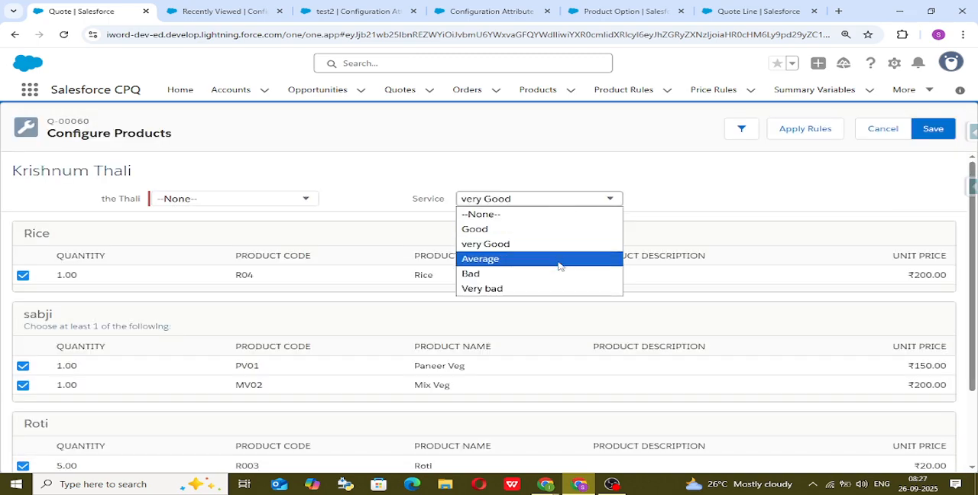
{"action": "left_click", "coordinate": [558, 275]}
{"action": "left_click", "coordinate": [241, 200]}
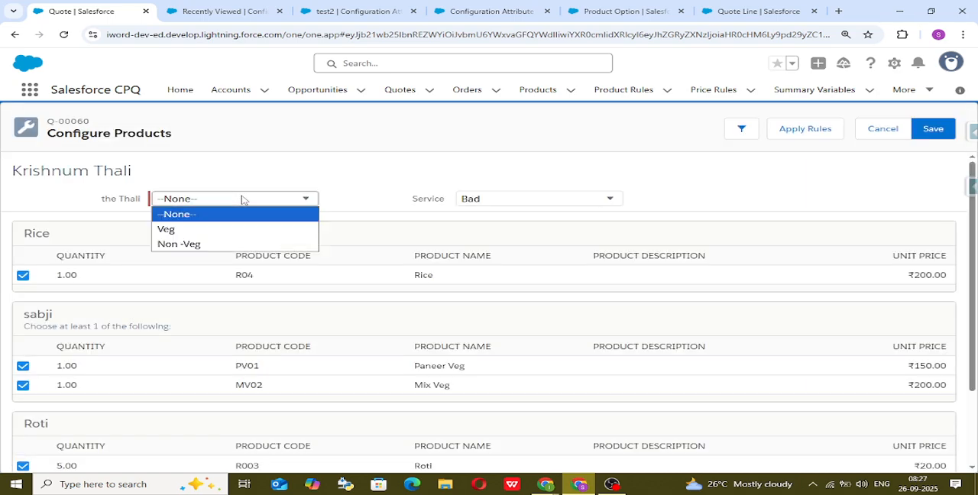
{"action": "left_click", "coordinate": [252, 226]}
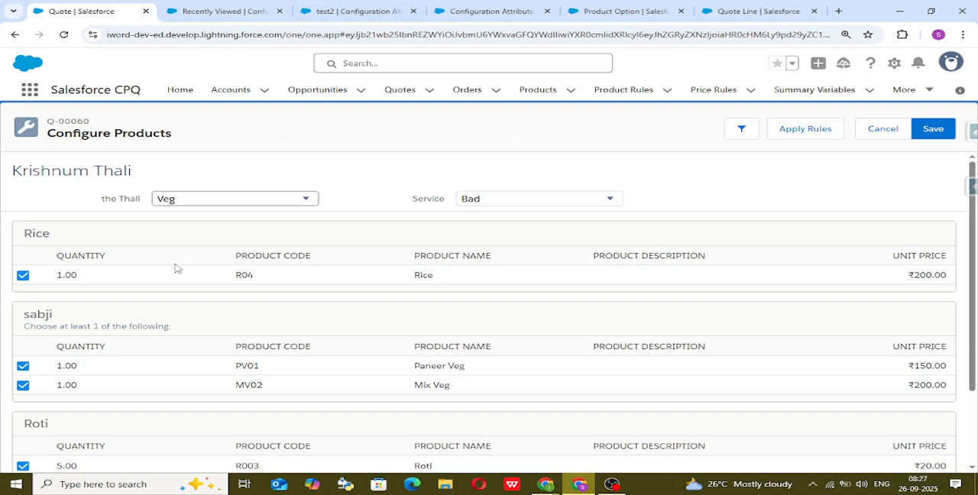
{"action": "scroll", "coordinate": [175, 269], "scroll_direction": "down", "scroll_amount": 1}
{"action": "scroll", "coordinate": [174, 252], "scroll_direction": "up", "scroll_amount": 1}
Switch to the Excalidraw whiteboard and locate the Confi. Attributes list in the notes.
{"action": "mouse_move", "coordinate": [533, 485]}
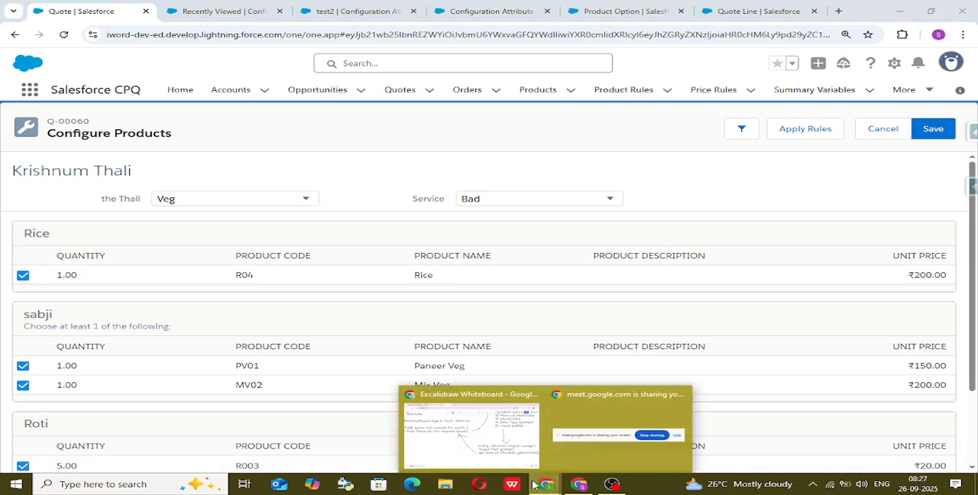
{"action": "left_click", "coordinate": [466, 433]}
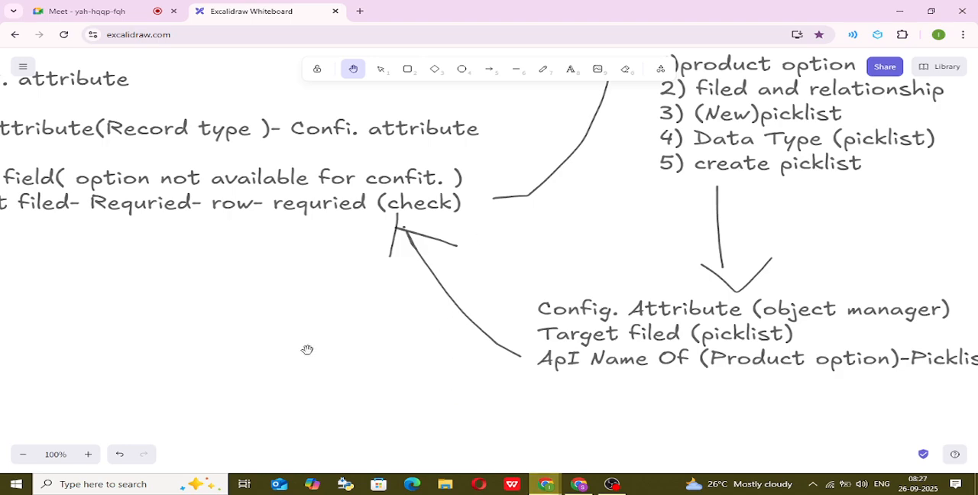
{"action": "left_click_drag", "start_coordinate": [307, 350], "coordinate": [540, 283]}
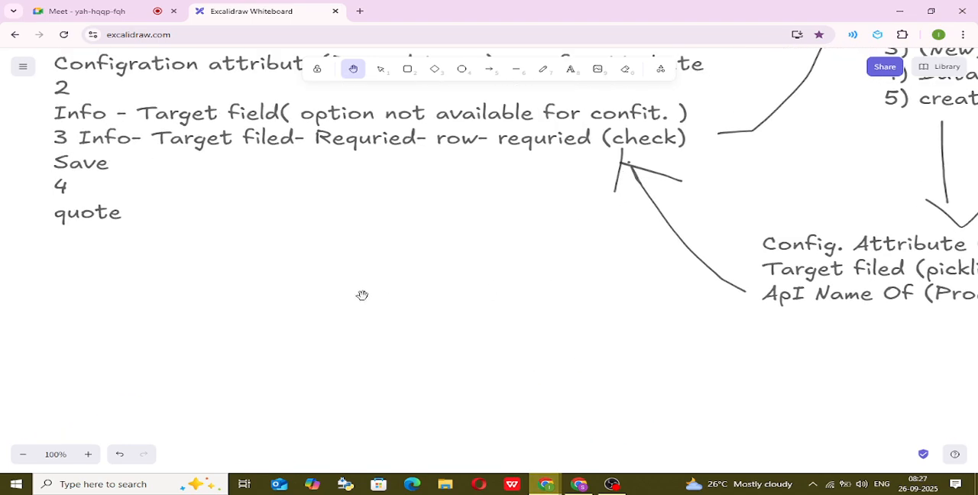
{"action": "scroll", "coordinate": [362, 295], "scroll_direction": "down", "scroll_amount": 10}
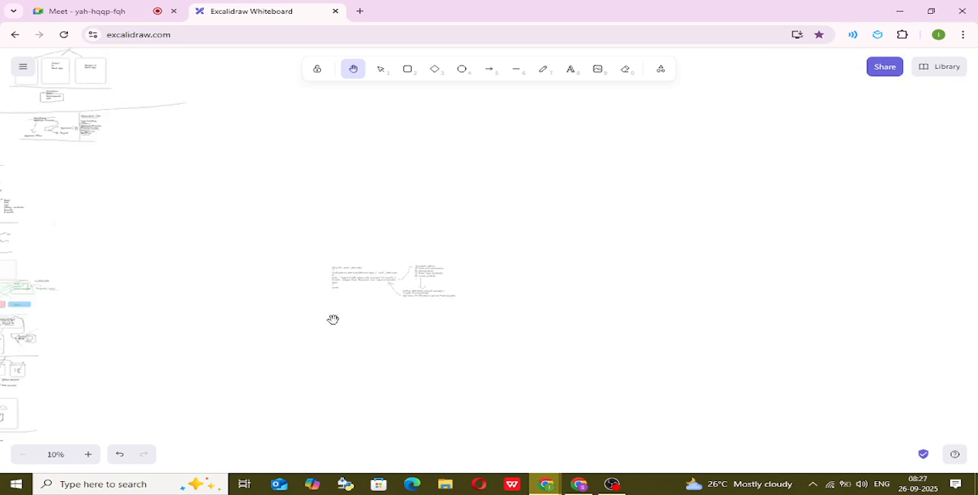
{"action": "left_click_drag", "start_coordinate": [333, 320], "coordinate": [660, 265]}
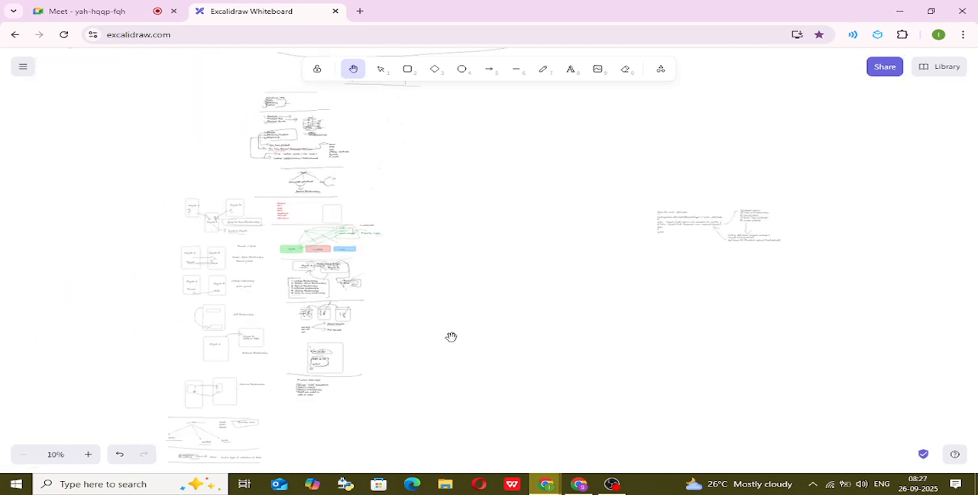
{"action": "left_click_drag", "start_coordinate": [515, 279], "coordinate": [655, 146]}
{"action": "left_click_drag", "start_coordinate": [463, 350], "coordinate": [433, 221]}
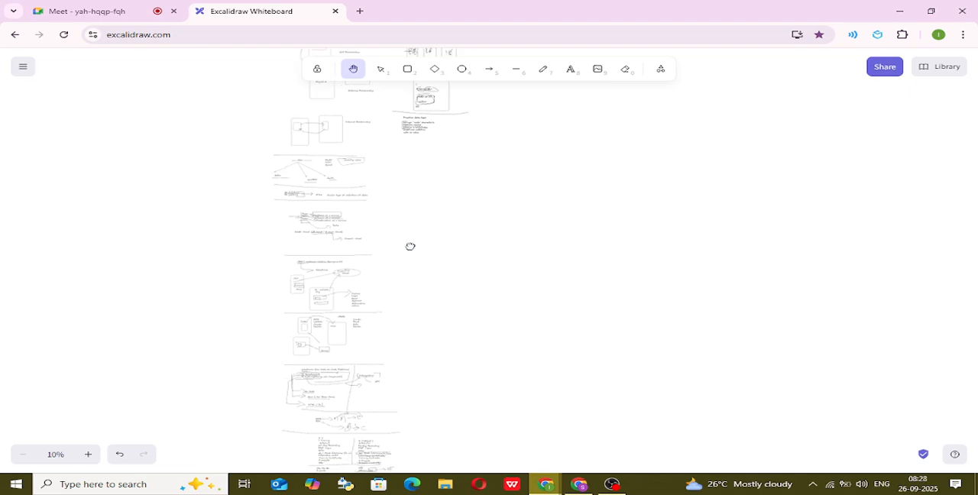
{"action": "scroll", "coordinate": [357, 344], "scroll_direction": "down", "scroll_amount": 3}
{"action": "scroll", "coordinate": [382, 358], "scroll_direction": "down", "scroll_amount": 2}
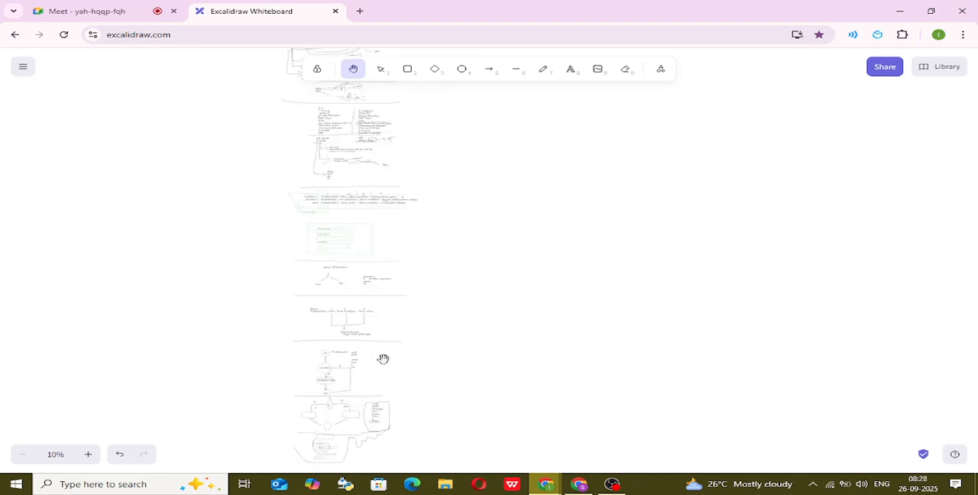
{"action": "scroll", "coordinate": [382, 359], "scroll_direction": "down", "scroll_amount": 5}
{"action": "scroll", "coordinate": [383, 358], "scroll_direction": "up", "scroll_amount": 1}
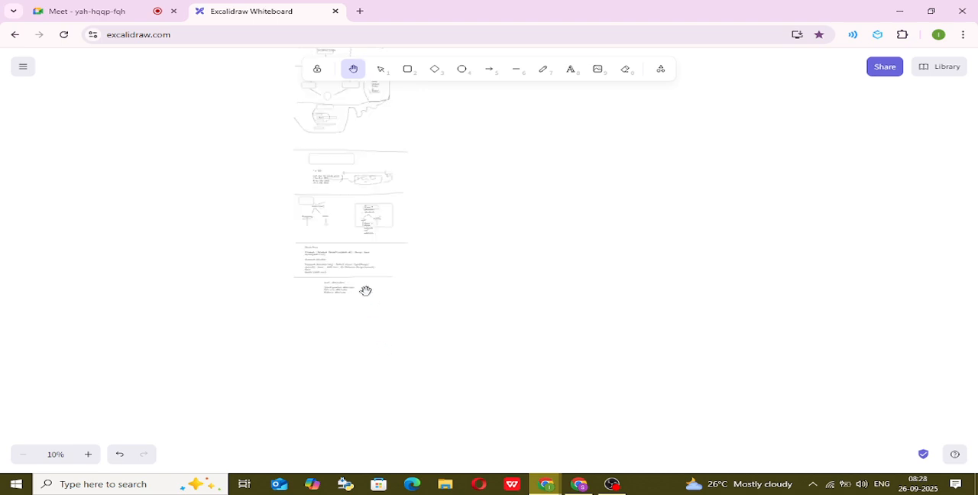
{"action": "scroll", "coordinate": [344, 295], "scroll_direction": "up", "scroll_amount": 5}
{"action": "scroll", "coordinate": [345, 295], "scroll_direction": "left", "scroll_amount": 3}
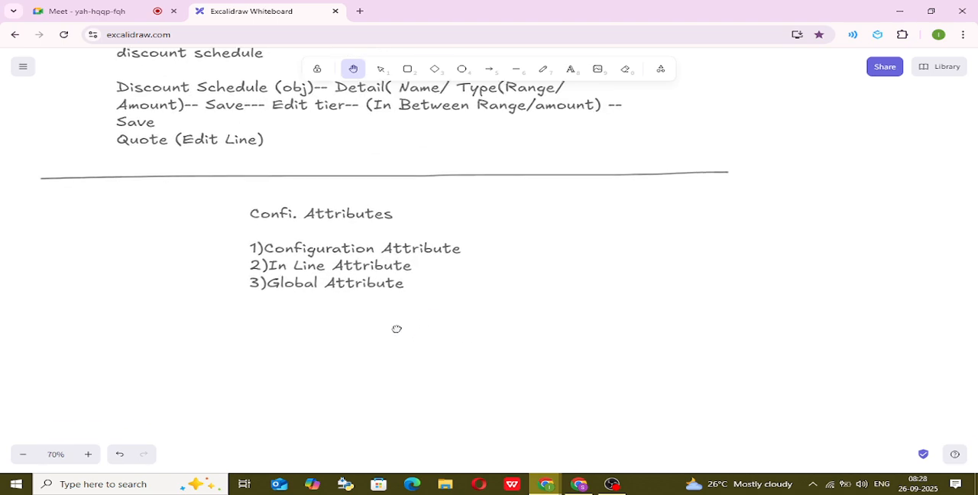
{"action": "scroll", "coordinate": [423, 318], "scroll_direction": "up", "scroll_amount": 4}
{"action": "left_click_drag", "start_coordinate": [372, 307], "coordinate": [436, 321]}
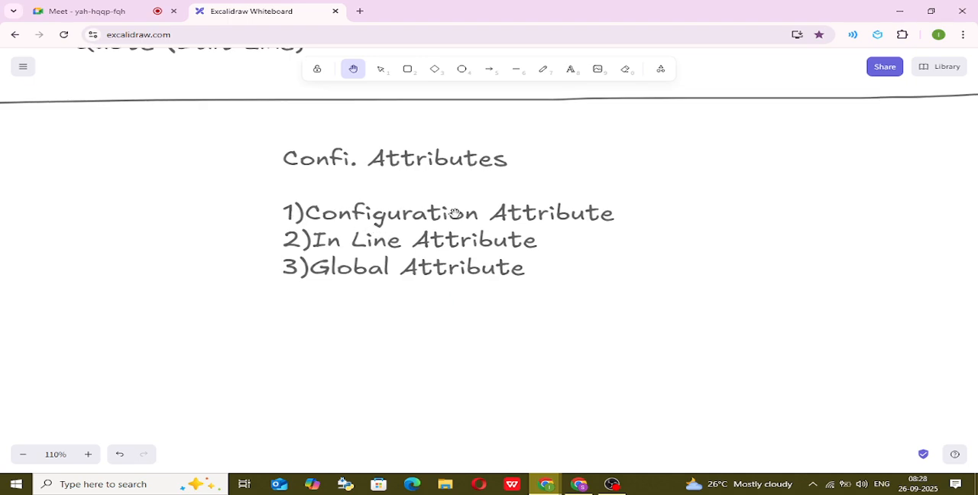
Draw a freehand check mark after Configuration Attribute and an arrow after In Line Attribute, and switch back to the Salesforce quote.
{"action": "left_click", "coordinate": [542, 69]}
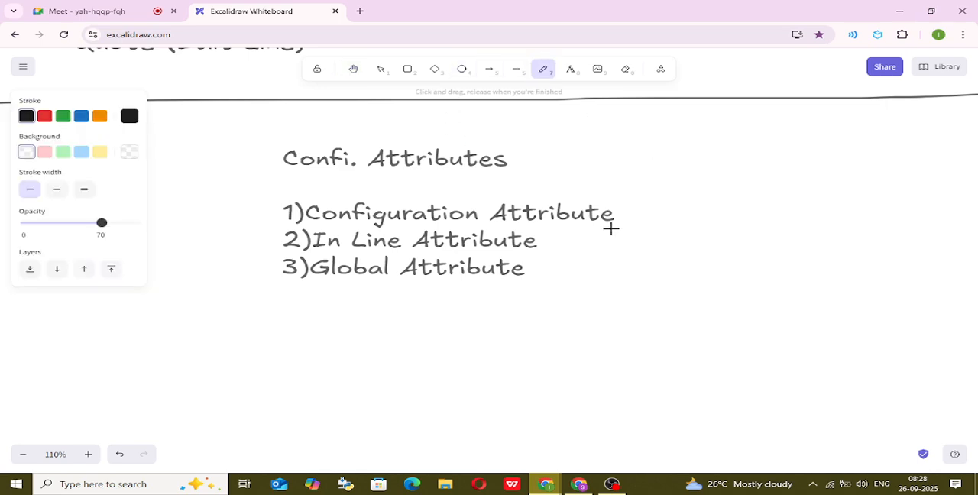
{"action": "left_click_drag", "start_coordinate": [617, 210], "coordinate": [710, 186]}
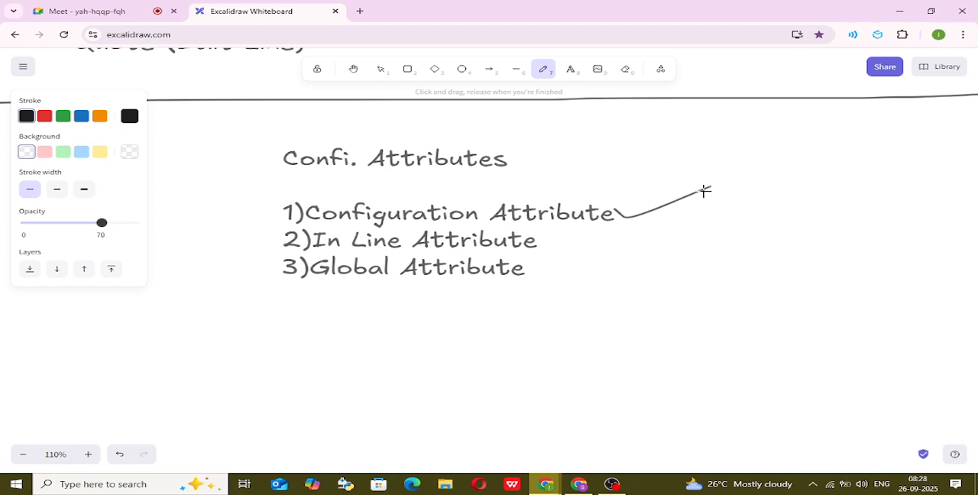
{"action": "mouse_move", "coordinate": [559, 241]}
{"action": "left_mouse_down"}
{"action": "mouse_move", "coordinate": [662, 237]}
{"action": "mouse_move", "coordinate": [634, 259]}
{"action": "left_mouse_up"}
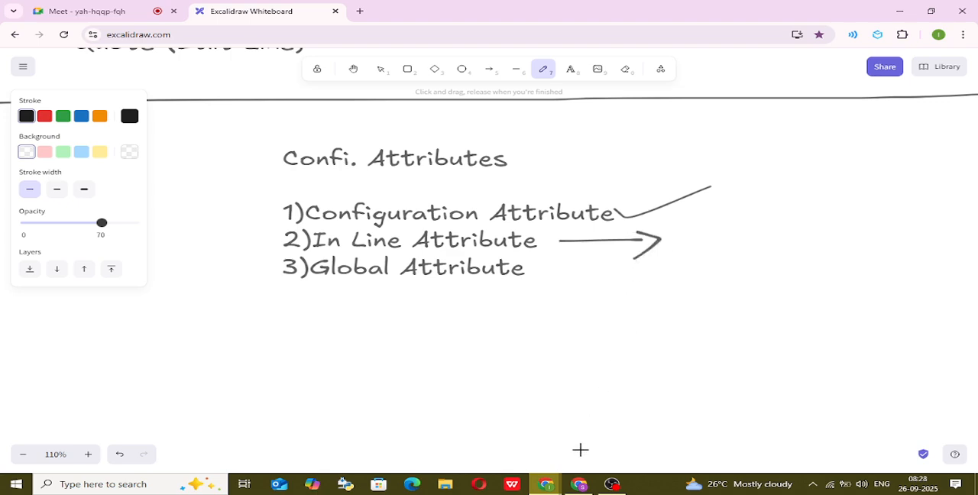
{"action": "mouse_move", "coordinate": [579, 483]}
{"action": "left_click", "coordinate": [579, 463]}
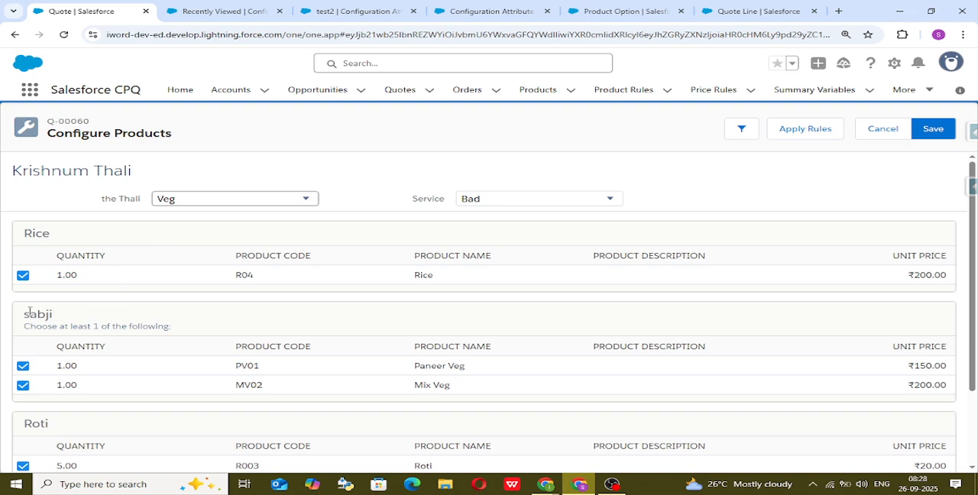
Switch to the Configuration Attributes list and set the display density to Compact, refreshing the page.
{"action": "scroll", "coordinate": [145, 325], "scroll_direction": "down", "scroll_amount": 2}
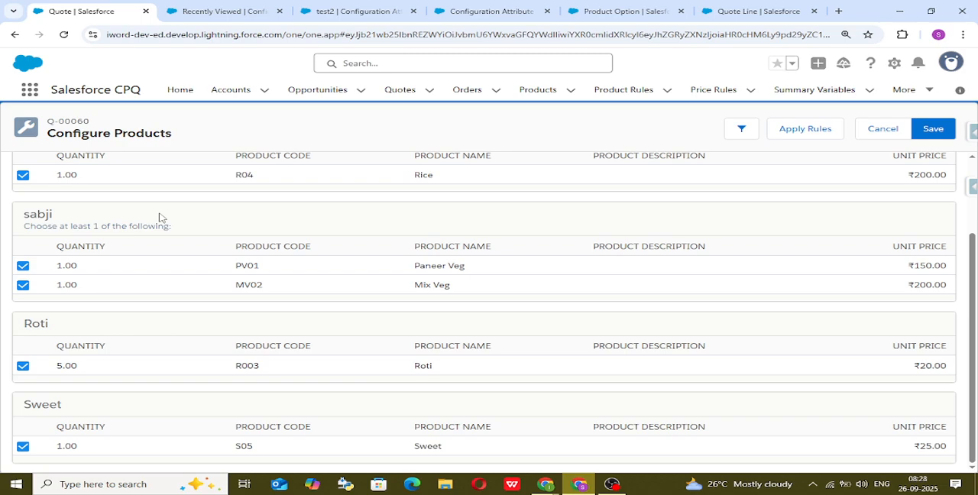
{"action": "scroll", "coordinate": [485, 223], "scroll_direction": "up", "scroll_amount": 2}
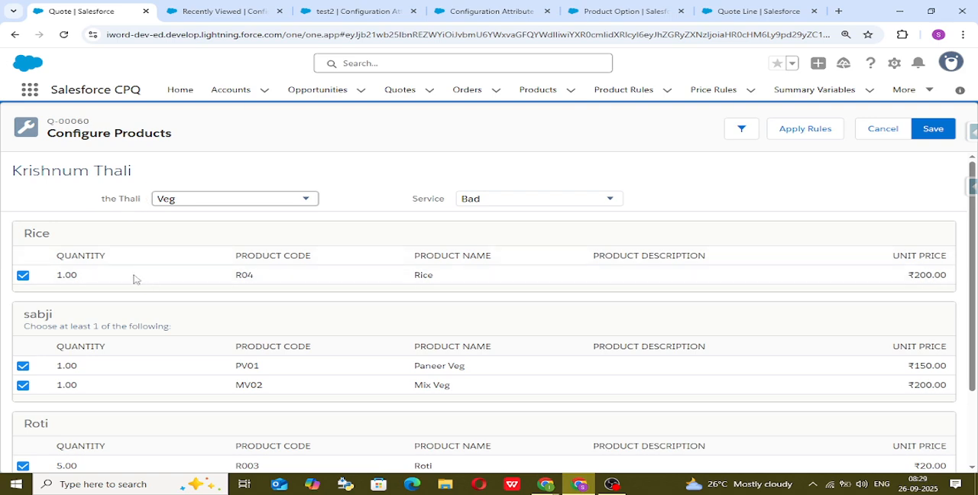
{"action": "scroll", "coordinate": [136, 324], "scroll_direction": "down", "scroll_amount": 1}
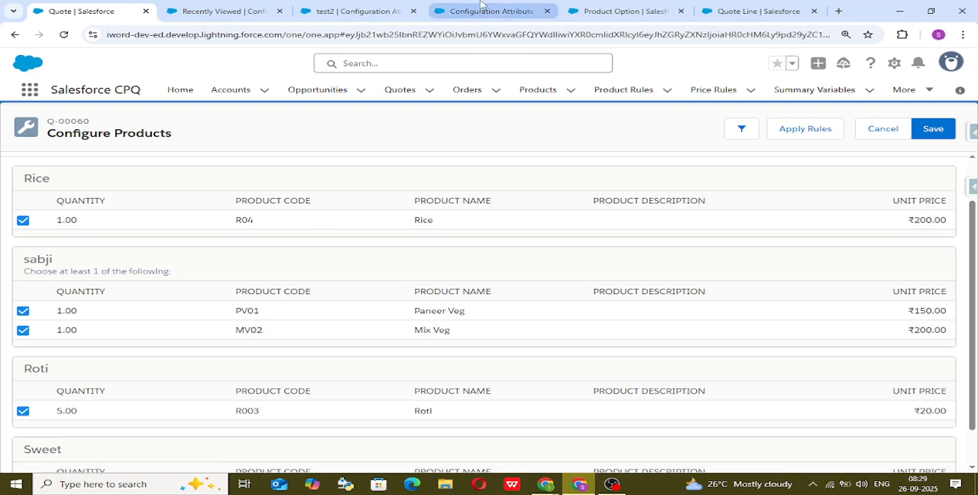
{"action": "left_click", "coordinate": [222, 5]}
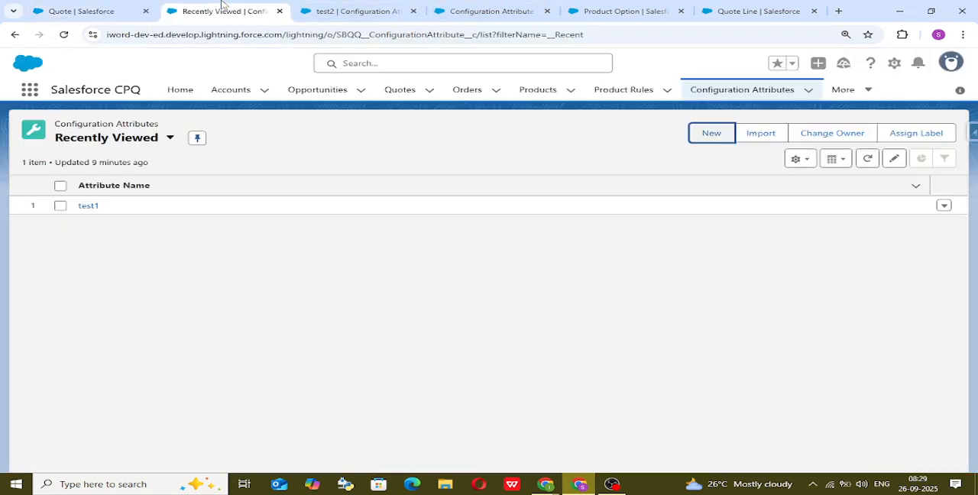
{"action": "left_click", "coordinate": [953, 62]}
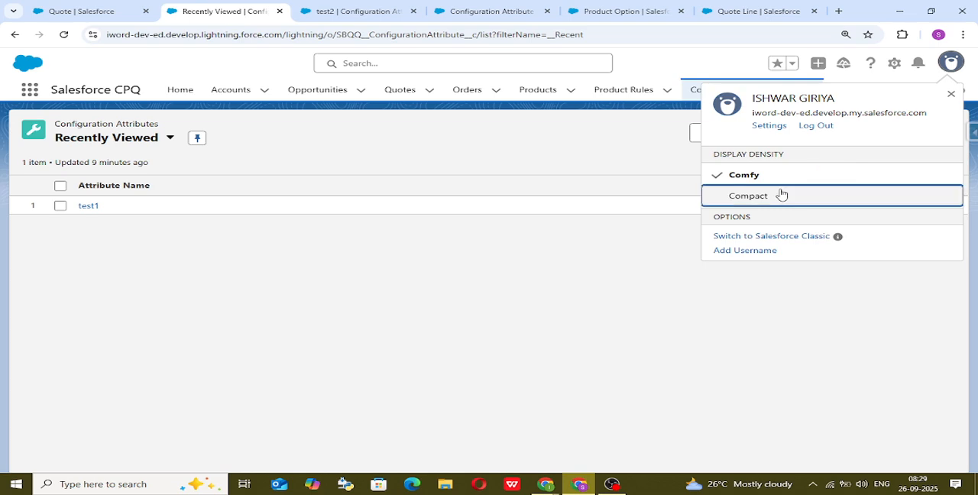
{"action": "left_click", "coordinate": [782, 195]}
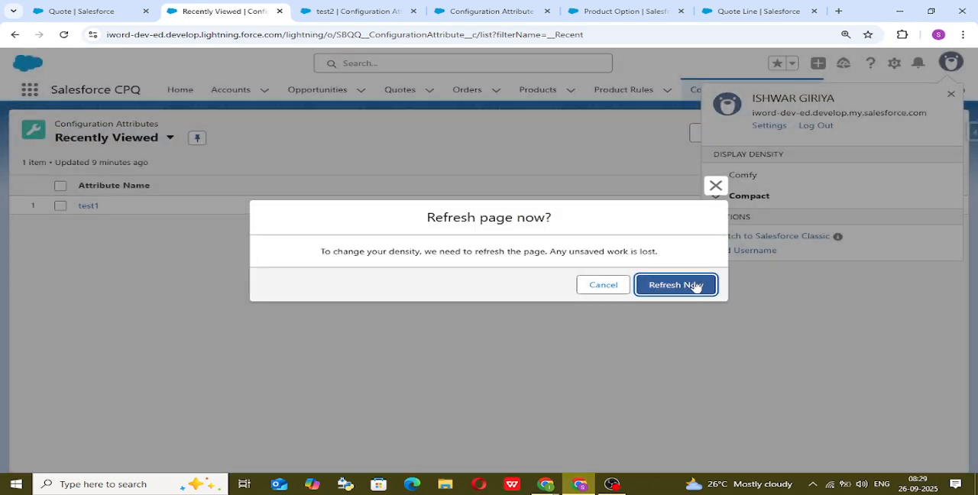
{"action": "left_click", "coordinate": [696, 286]}
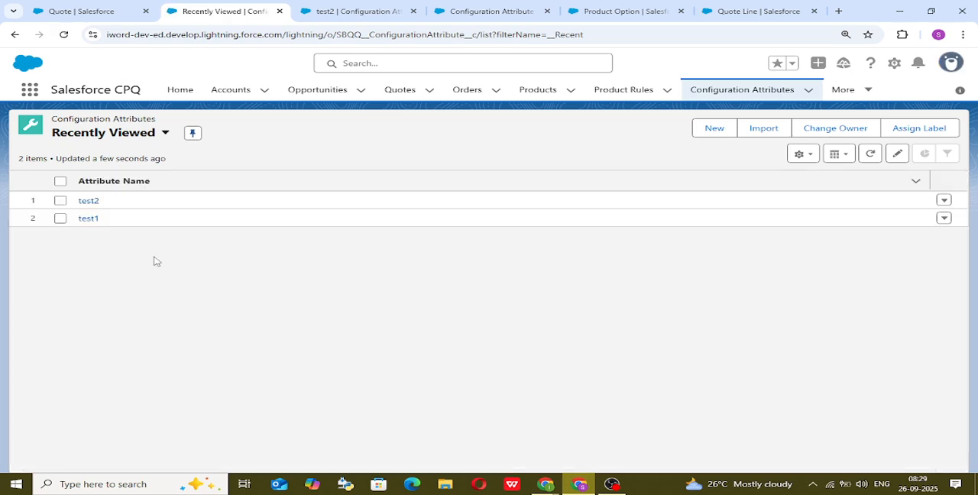
Review the test2 and test1 configuration attributes and open test1's Feature field for editing.
{"action": "left_click", "coordinate": [86, 201]}
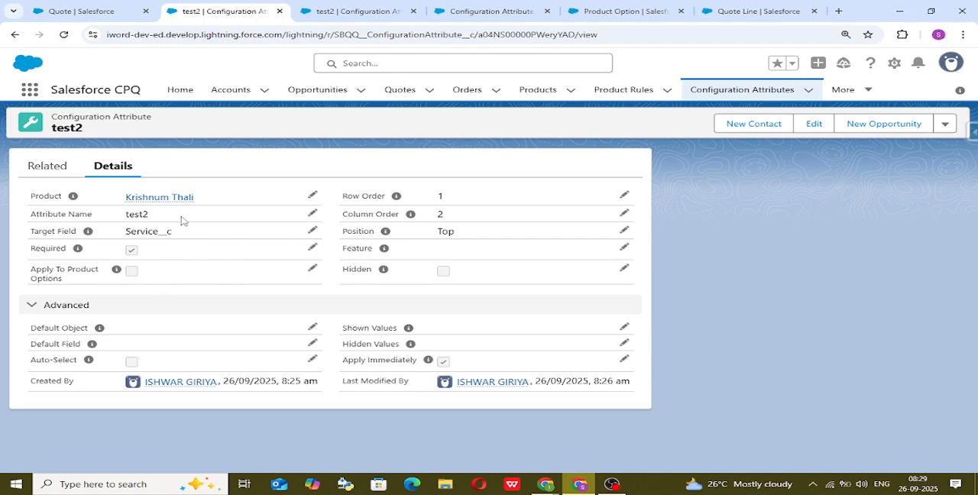
{"action": "left_click", "coordinate": [742, 90]}
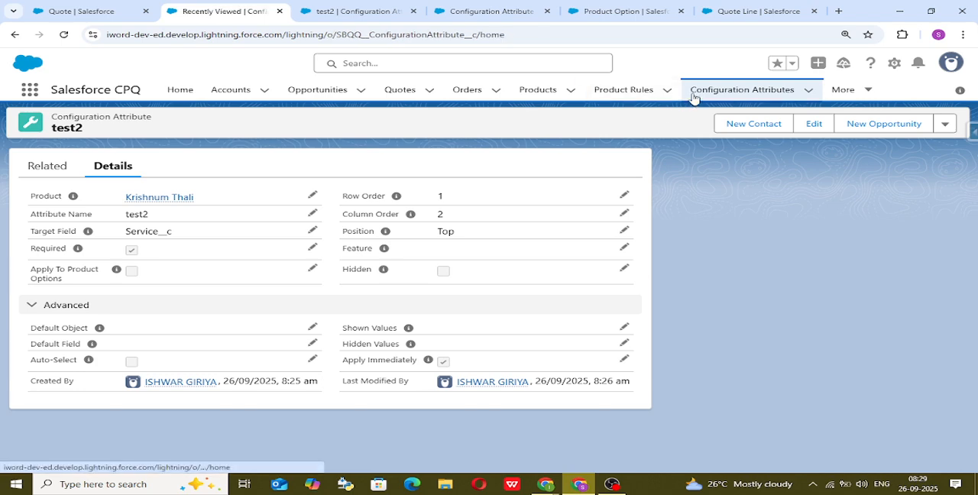
{"action": "left_click", "coordinate": [83, 219]}
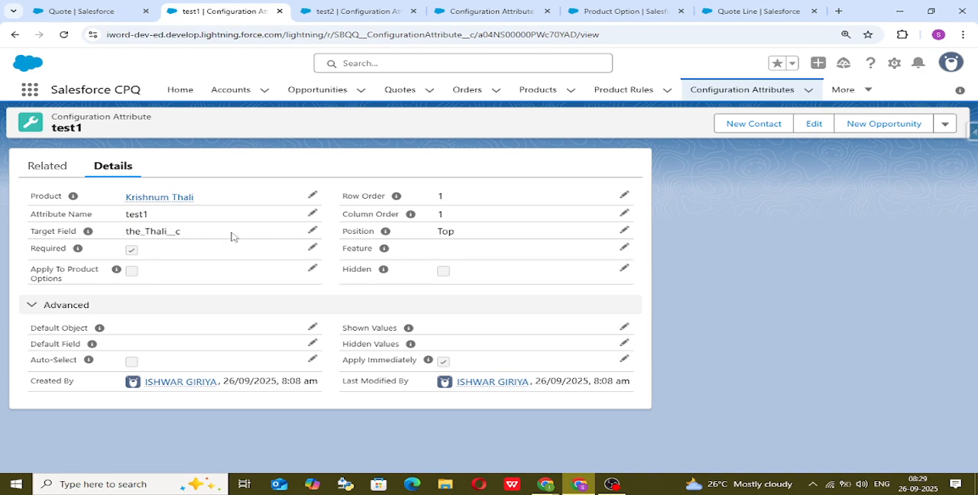
{"action": "double_click", "coordinate": [370, 248]}
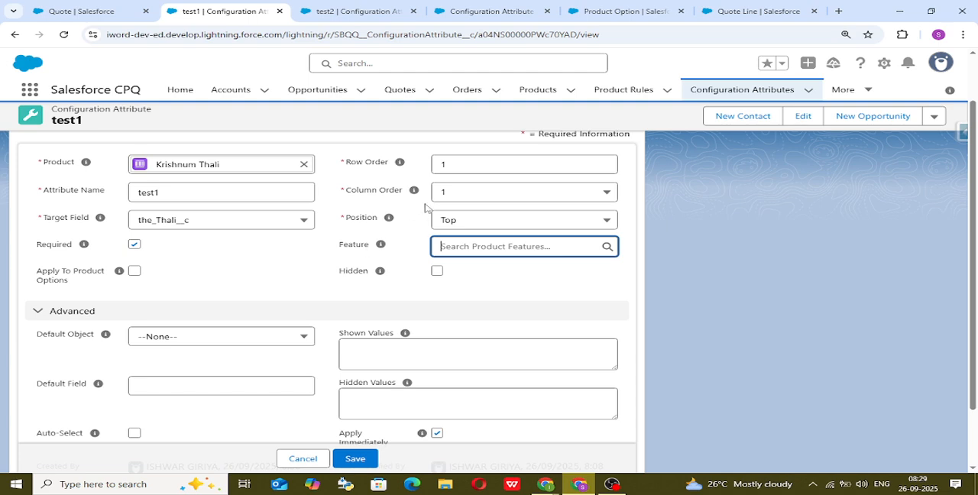
Open the sabji feature from the Krishnum Thali product's related features.
{"action": "left_click", "coordinate": [538, 89]}
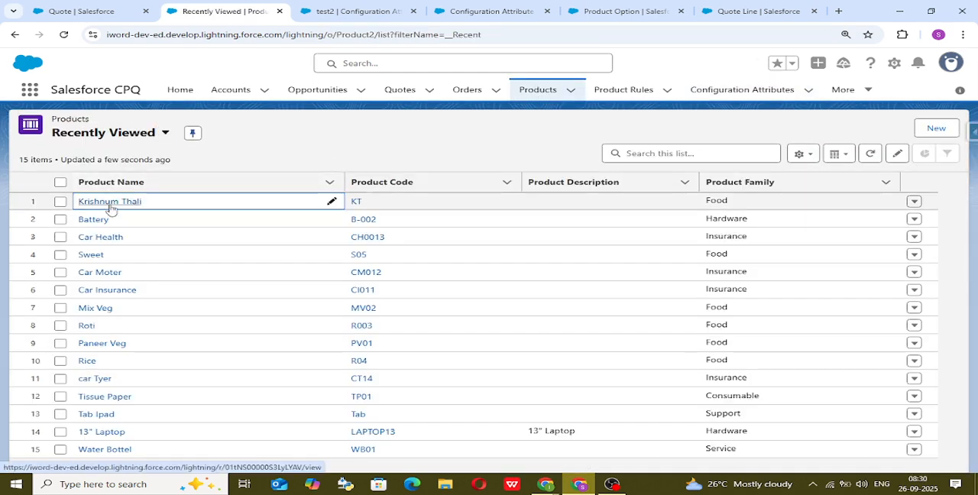
{"action": "left_click", "coordinate": [109, 203]}
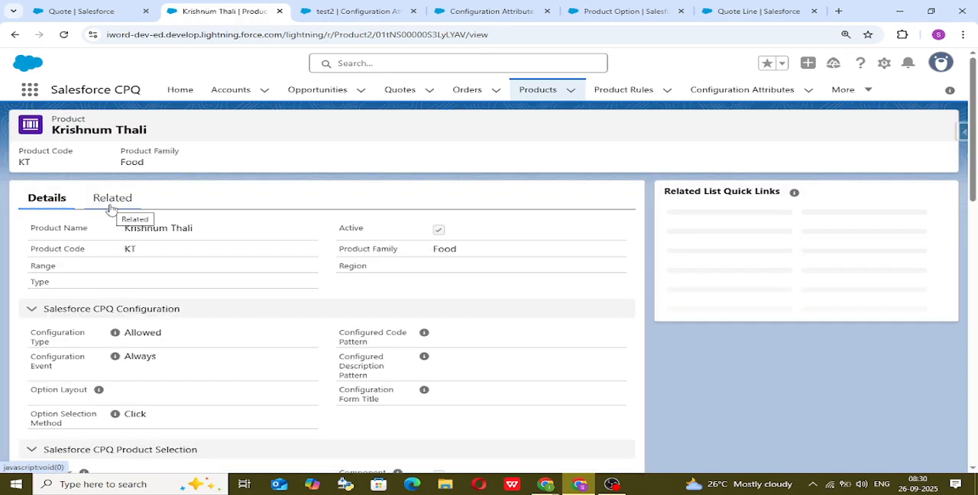
{"action": "left_click", "coordinate": [111, 206]}
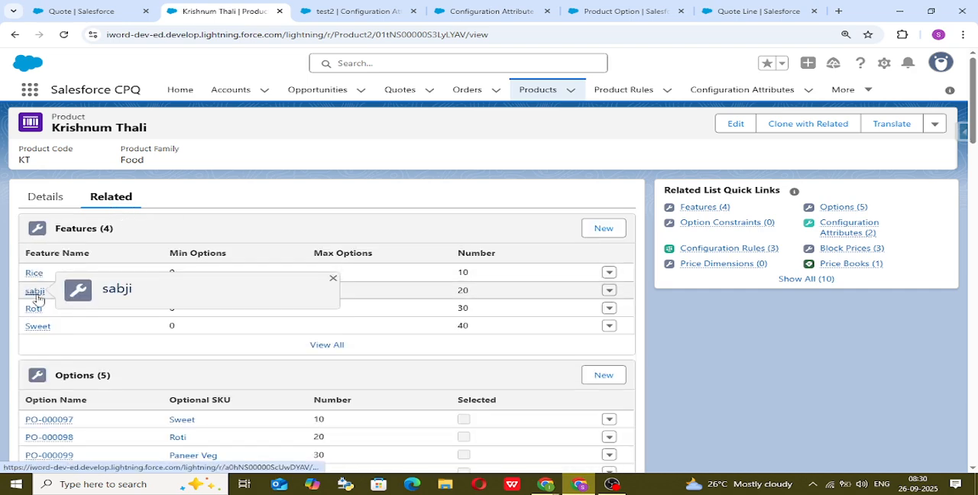
{"action": "left_click", "coordinate": [35, 292]}
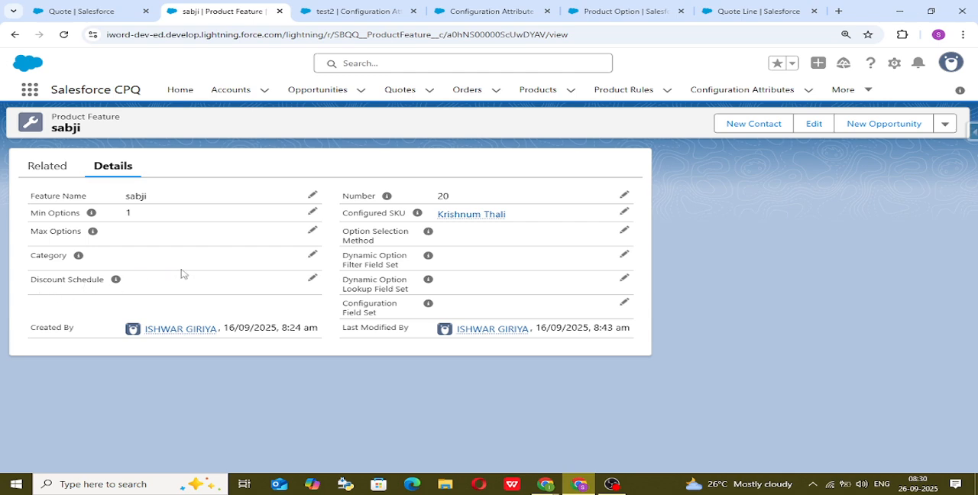
Inspect the Configuration Field Set and Option Selection Method choices of the sabji feature without selecting any.
{"action": "left_click", "coordinate": [624, 302]}
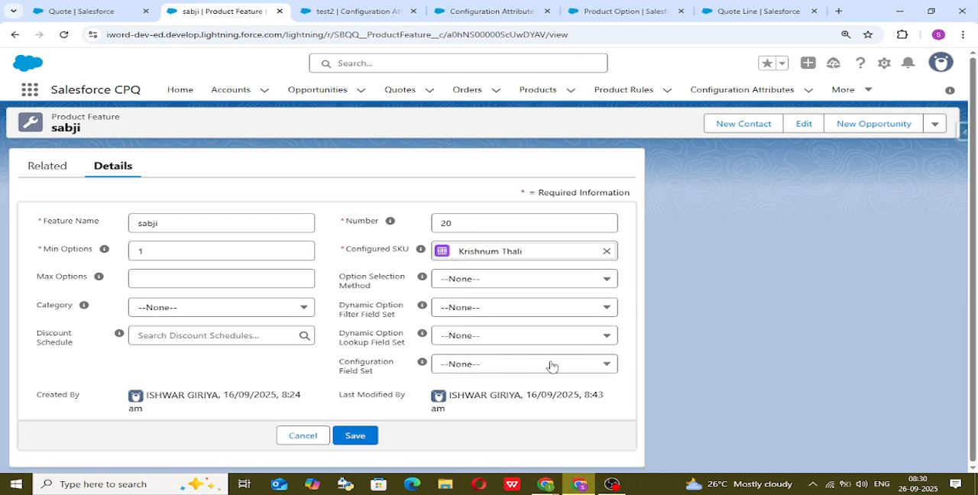
{"action": "left_click", "coordinate": [551, 366]}
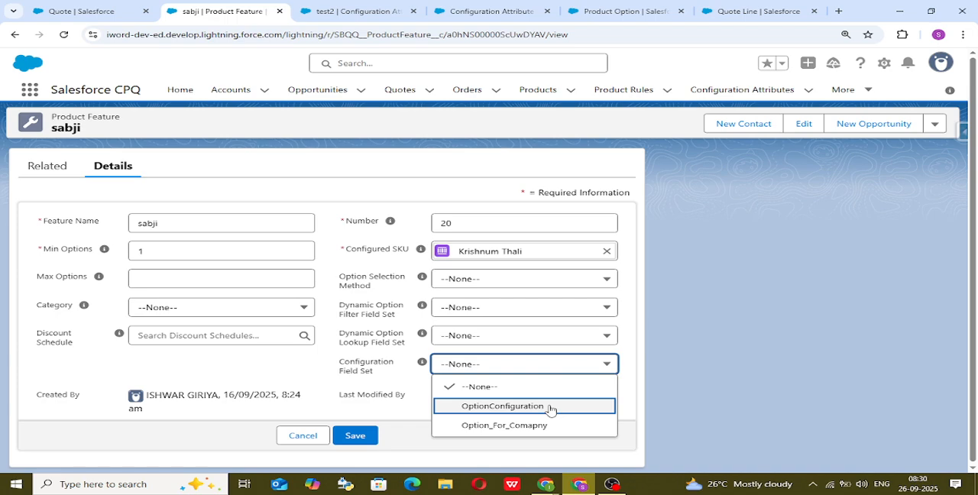
{"action": "left_click", "coordinate": [276, 356]}
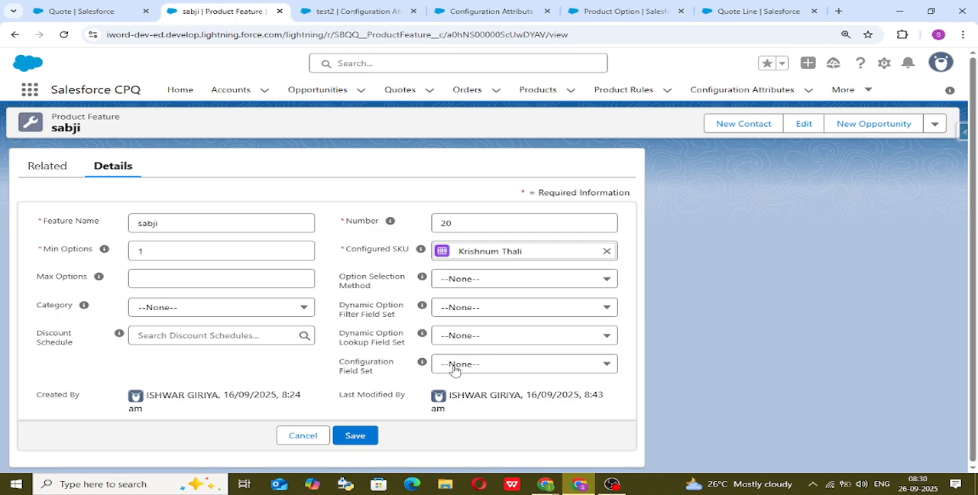
{"action": "left_click", "coordinate": [477, 279]}
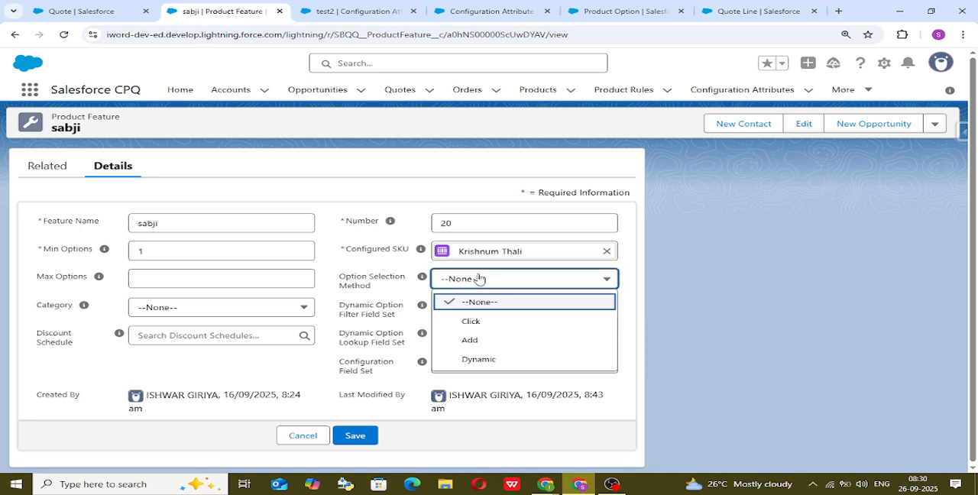
{"action": "left_click", "coordinate": [478, 279]}
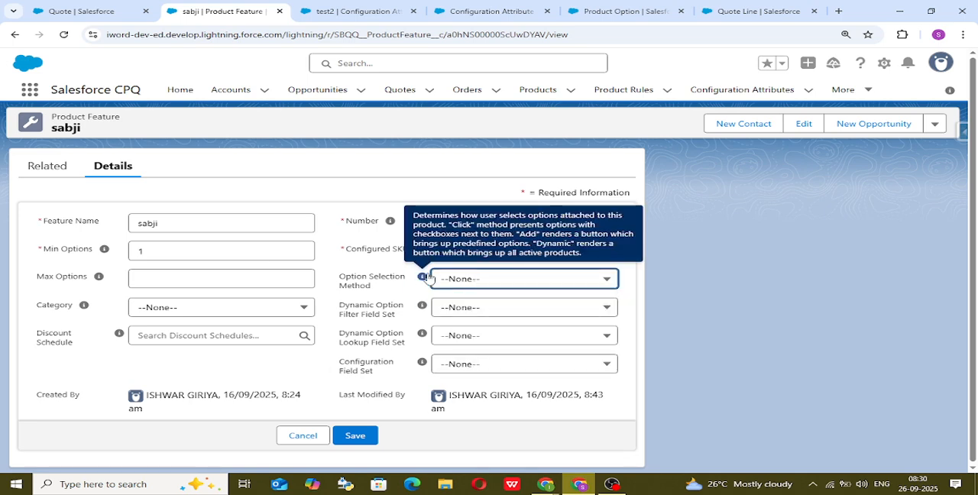
Set the Feature of the test1 configuration attribute to sabji and save the record.
{"action": "left_click", "coordinate": [729, 90]}
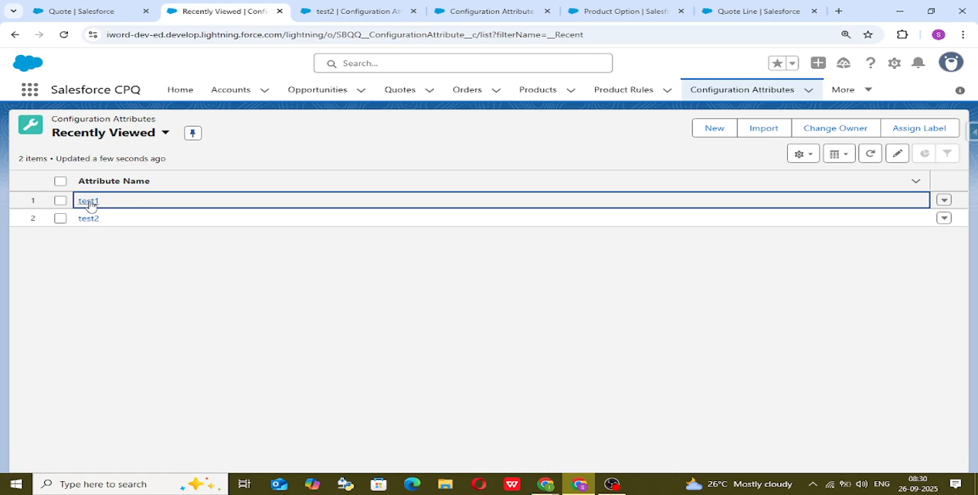
{"action": "left_click", "coordinate": [89, 202]}
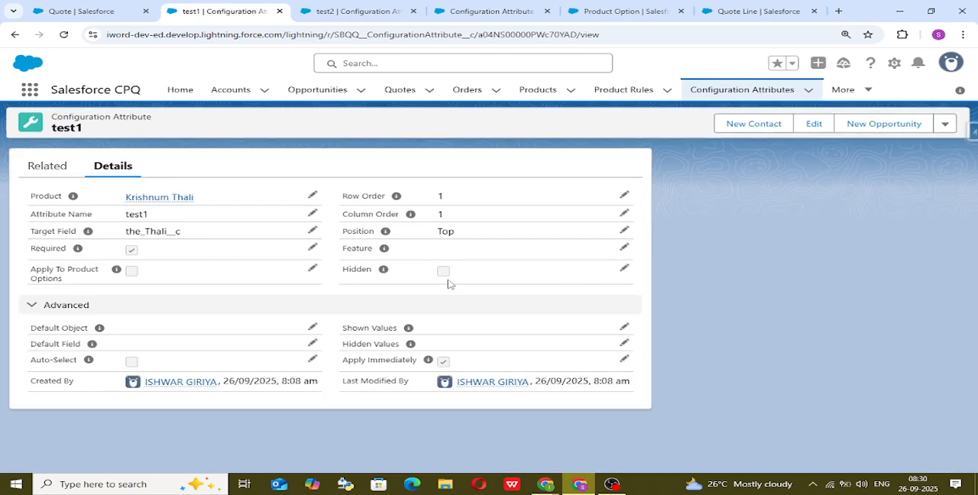
{"action": "left_click", "coordinate": [624, 248]}
{"action": "left_click", "coordinate": [494, 254]}
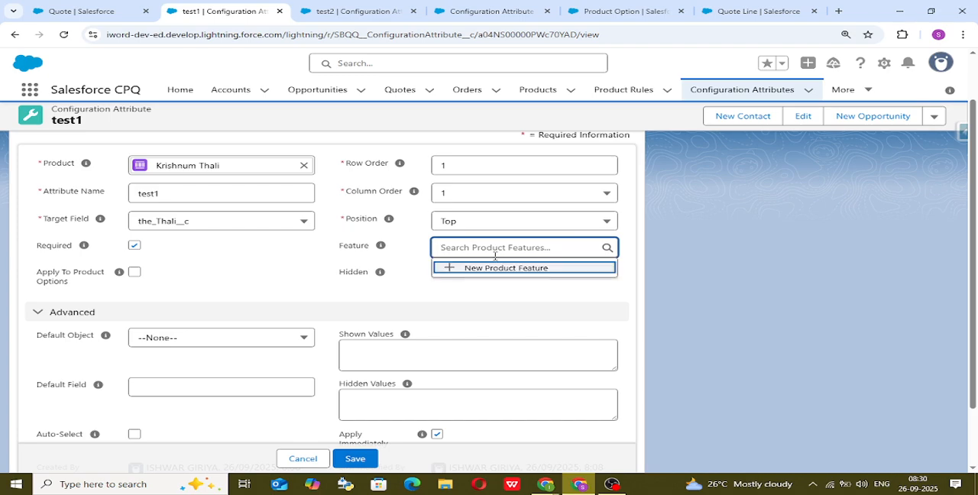
{"action": "type", "text": "sab"}
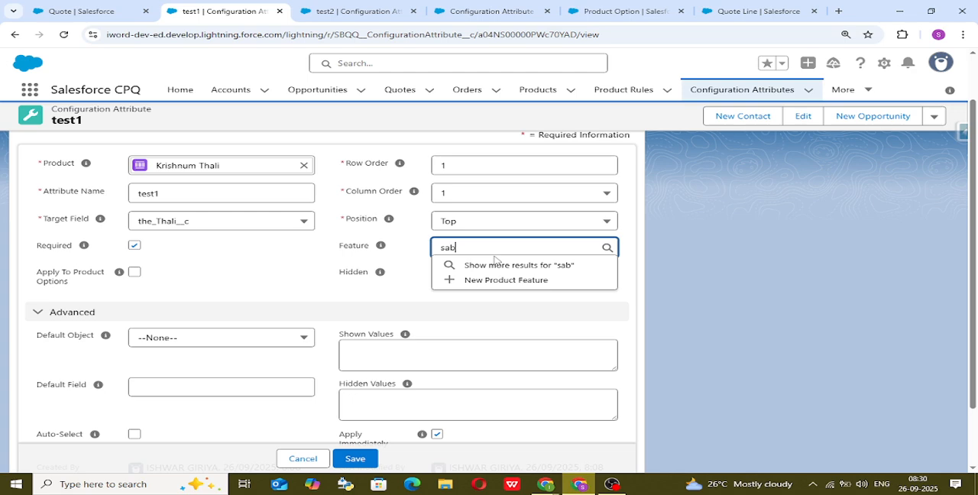
{"action": "type", "text": "j"}
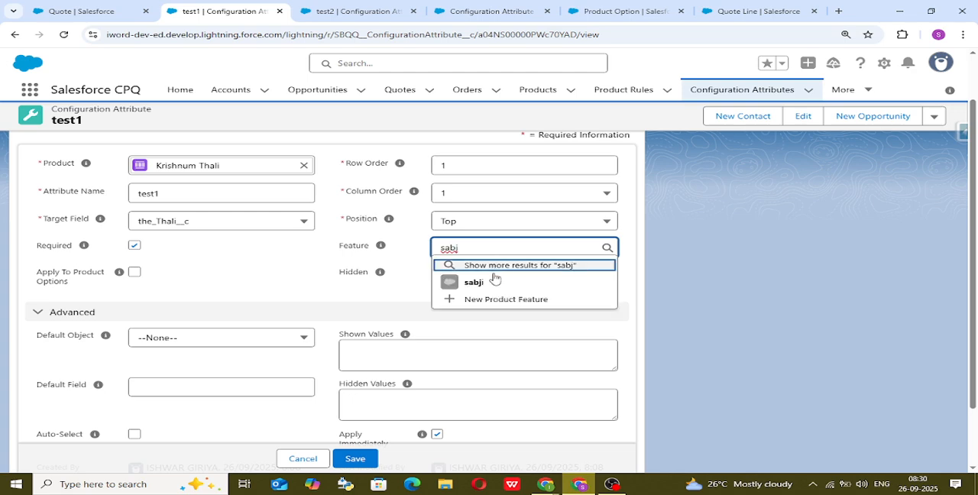
{"action": "left_click", "coordinate": [495, 280]}
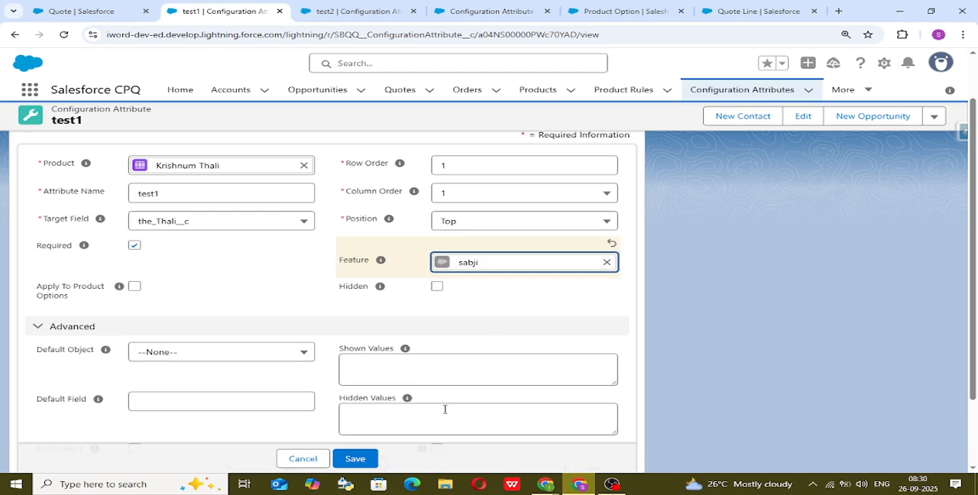
{"action": "left_click", "coordinate": [351, 462]}
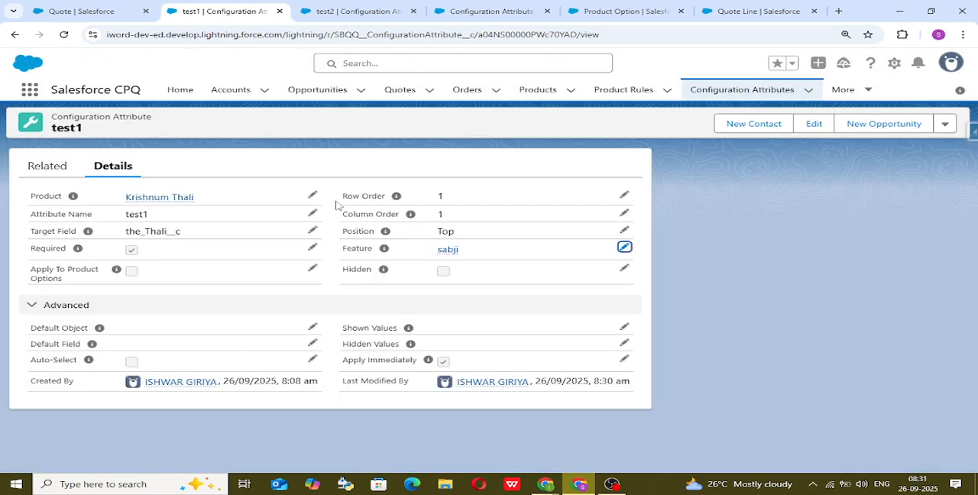
Return to the quote's product configuration and set the display density to Comfy, refreshing the page.
{"action": "left_click", "coordinate": [67, 5]}
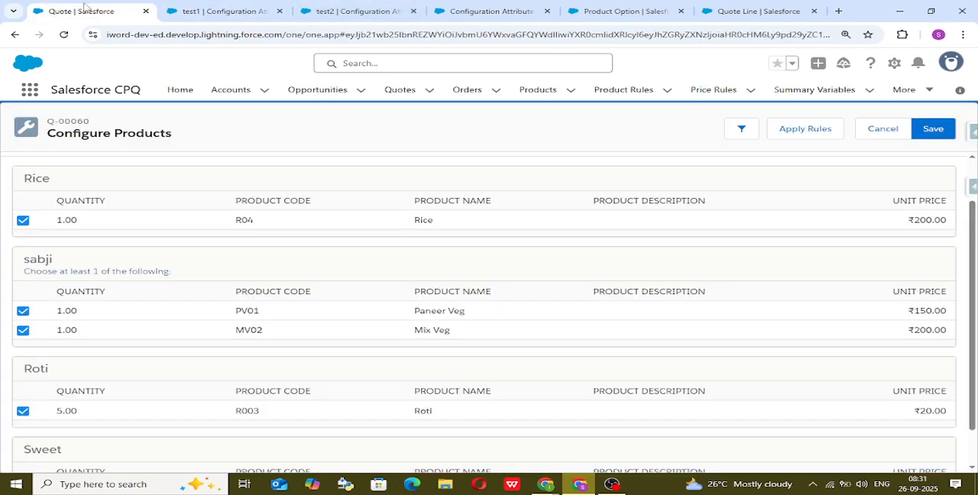
{"action": "scroll", "coordinate": [234, 231], "scroll_direction": "up", "scroll_amount": 1}
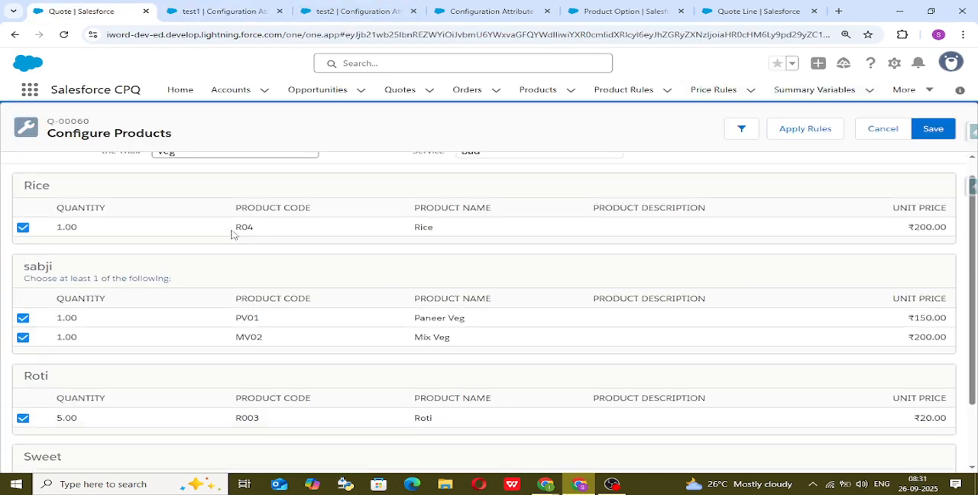
{"action": "left_click", "coordinate": [951, 62]}
{"action": "left_click", "coordinate": [814, 175]}
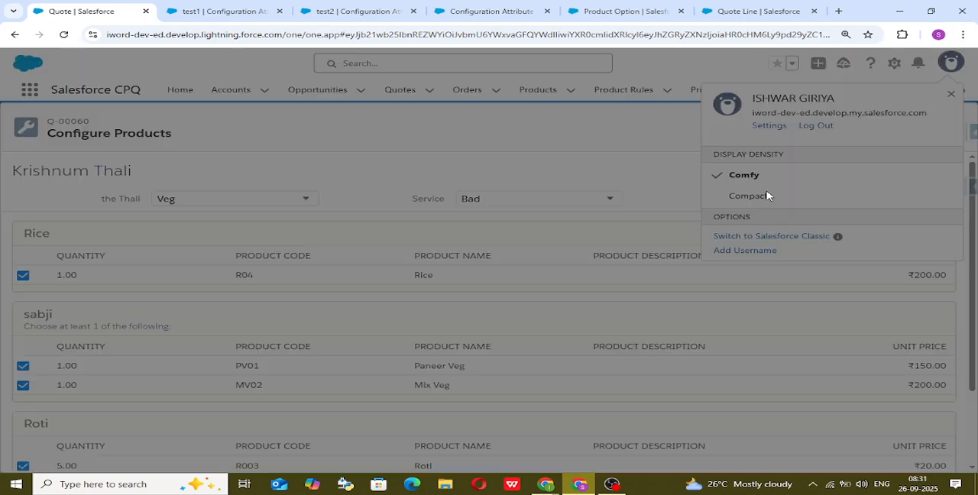
{"action": "left_click", "coordinate": [659, 287]}
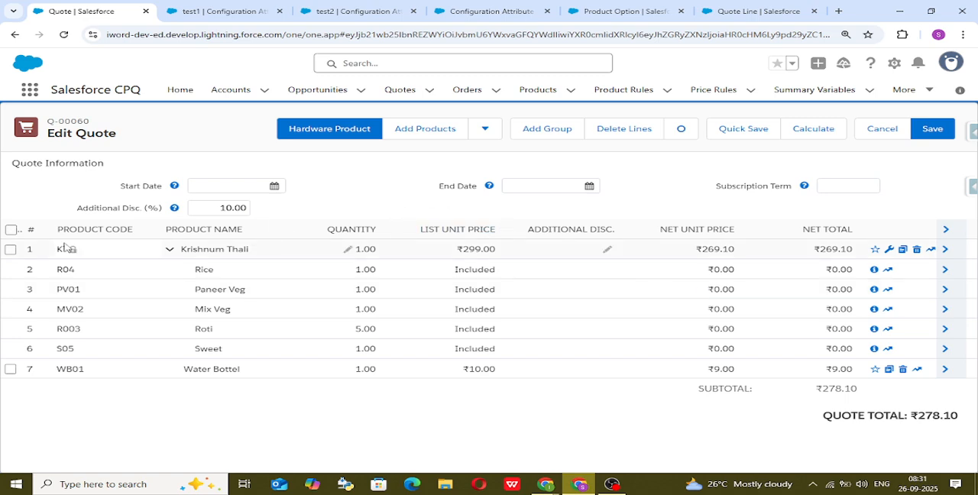
Delete all existing lines from the quote and add the Krishnum Thali product again, opening its configuration.
{"action": "left_click", "coordinate": [12, 229]}
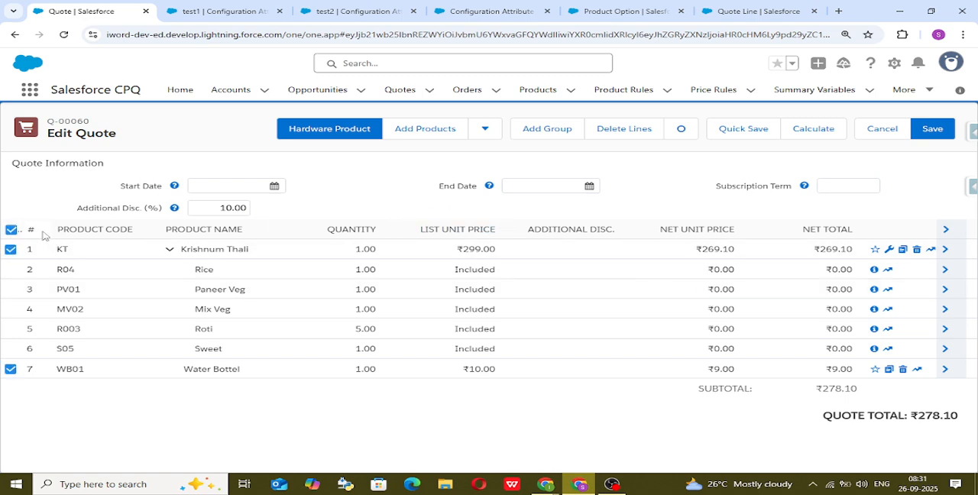
{"action": "left_click", "coordinate": [616, 130]}
{"action": "left_click", "coordinate": [411, 130]}
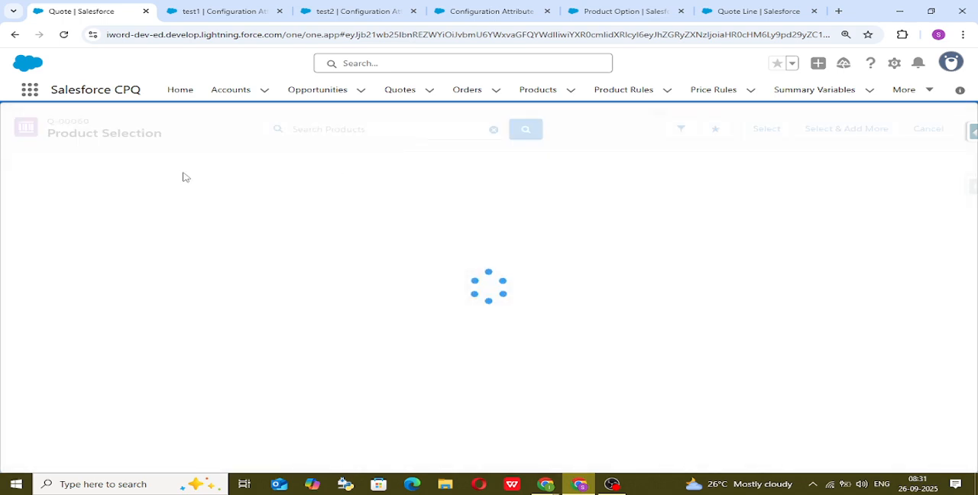
{"action": "left_click", "coordinate": [344, 131]}
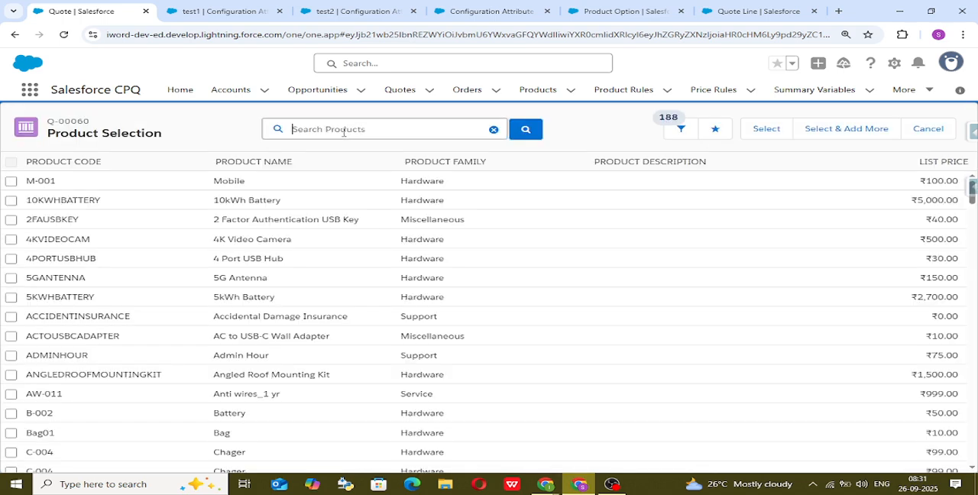
{"action": "type", "text": "kt"}
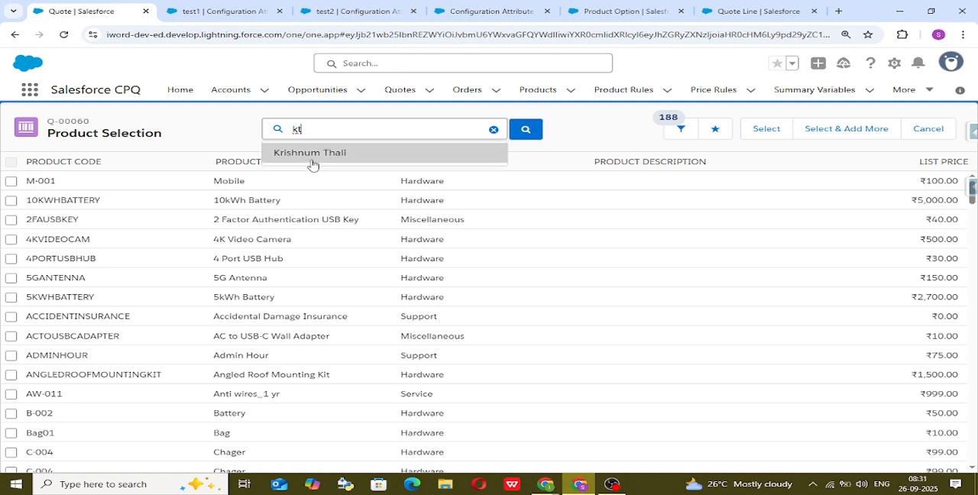
{"action": "left_click", "coordinate": [310, 156]}
{"action": "left_click", "coordinate": [11, 182]}
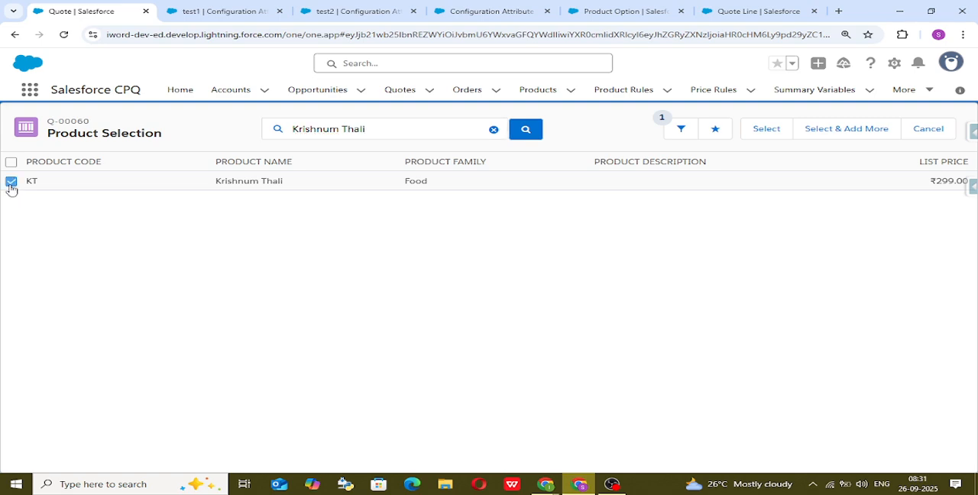
{"action": "left_click", "coordinate": [764, 131]}
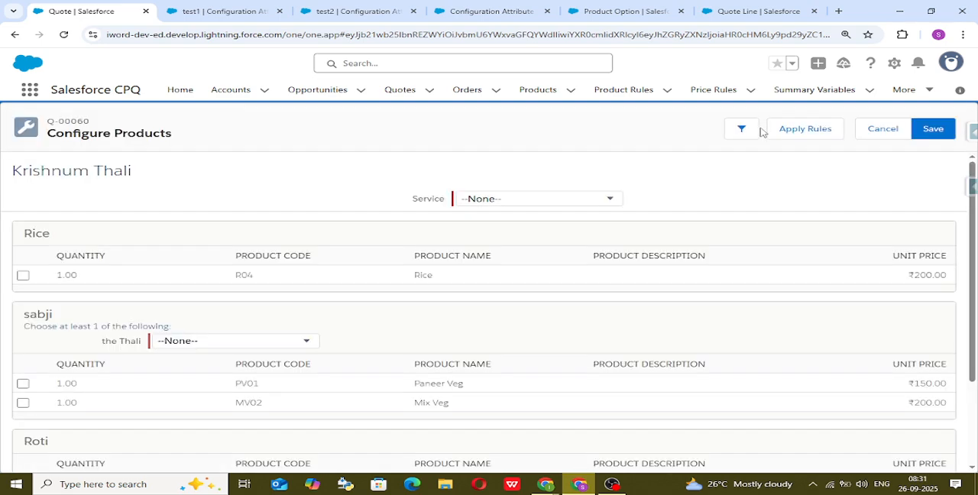
Try Veg for the sabji feature's the Thali attribute, change it to Non -Veg, and select the Paneer Veg option.
{"action": "left_click", "coordinate": [283, 348]}
{"action": "left_click", "coordinate": [277, 368]}
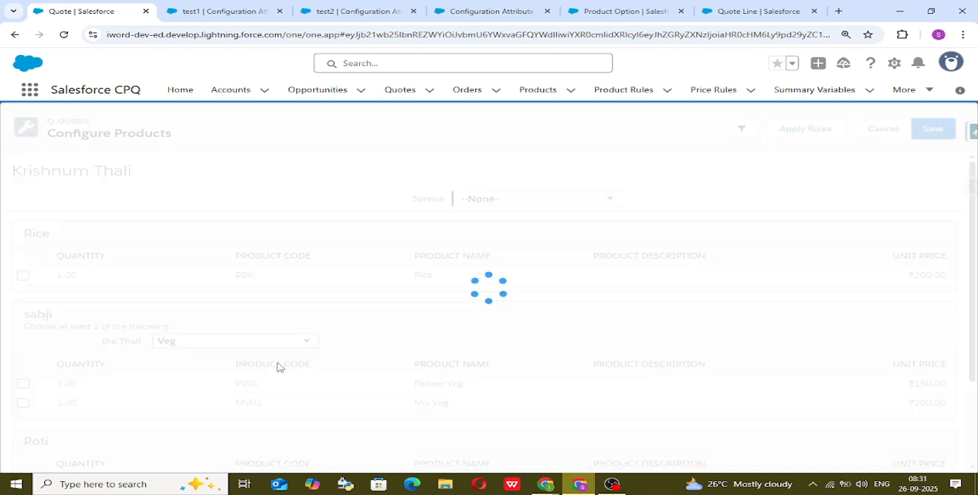
{"action": "left_click", "coordinate": [293, 349]}
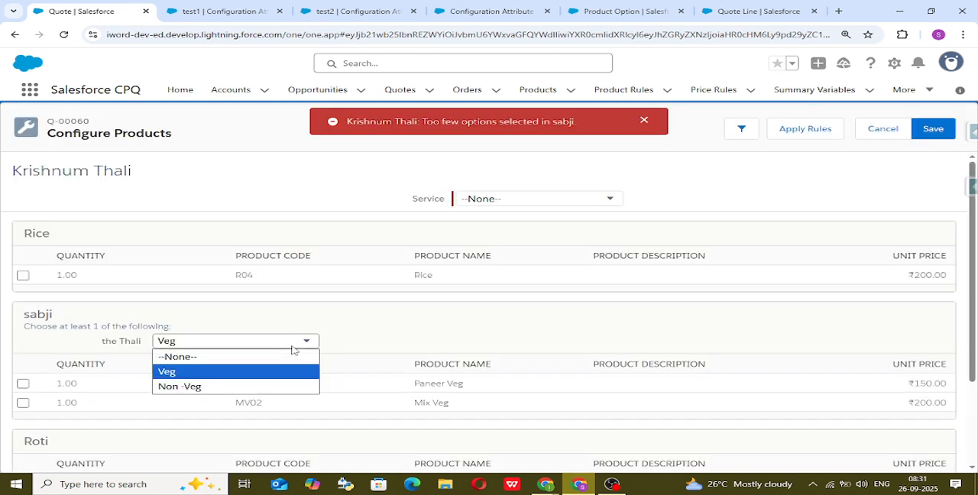
{"action": "left_click", "coordinate": [283, 385]}
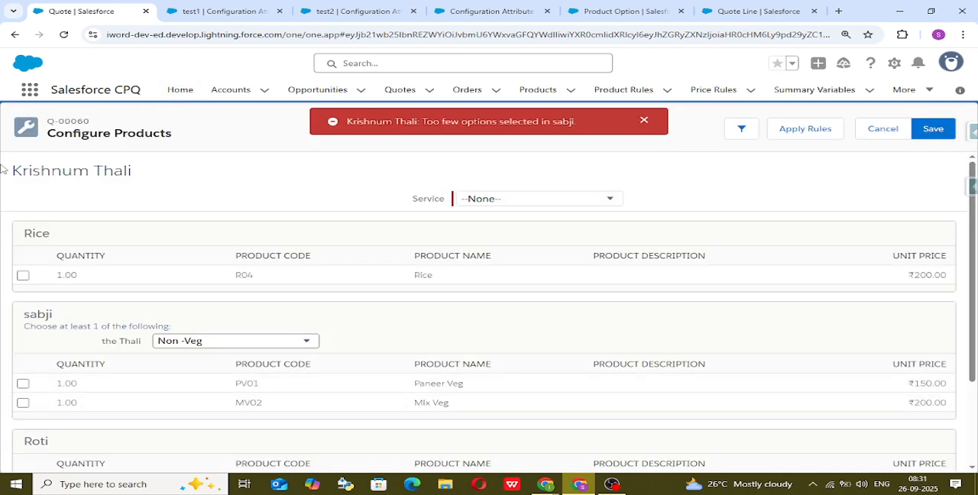
{"action": "left_click", "coordinate": [22, 385]}
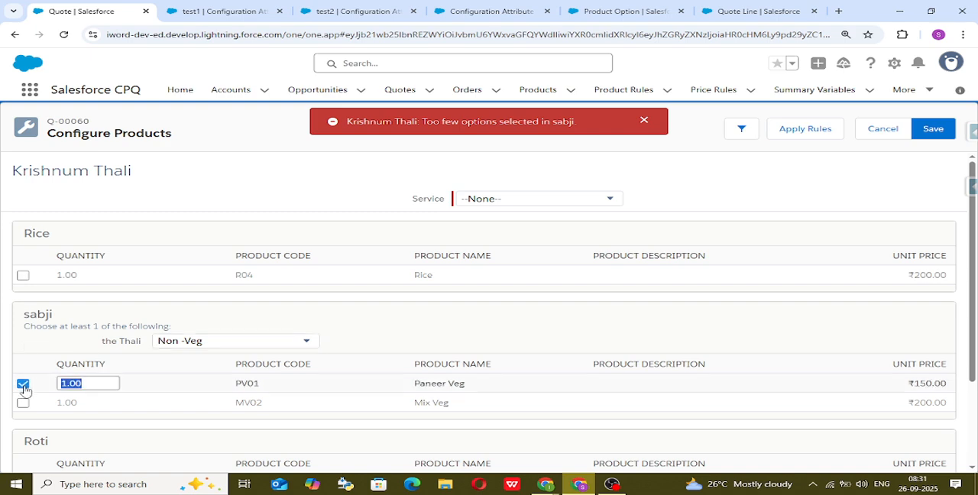
Switch to the Excalidraw whiteboard and draw freehand underlines beneath the In Line Attribute and Configuration Attribute entries.
{"action": "mouse_move", "coordinate": [550, 482]}
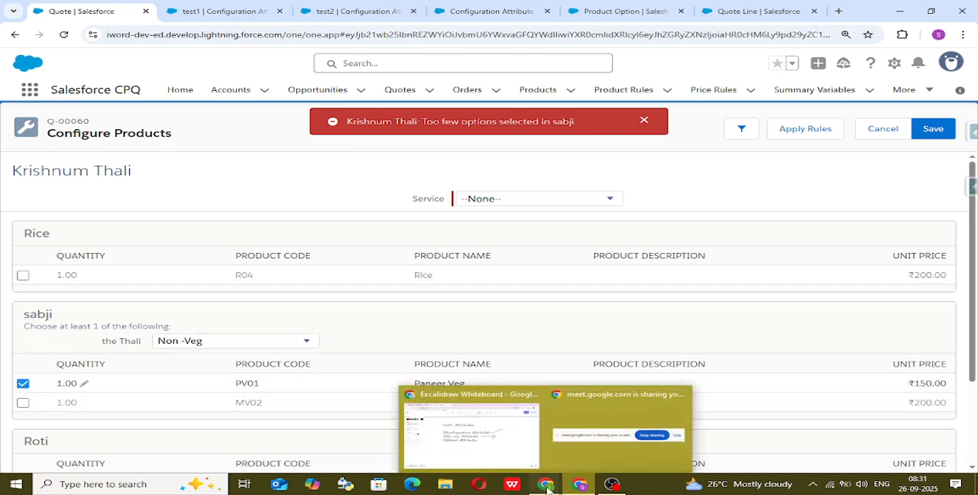
{"action": "left_click", "coordinate": [458, 428]}
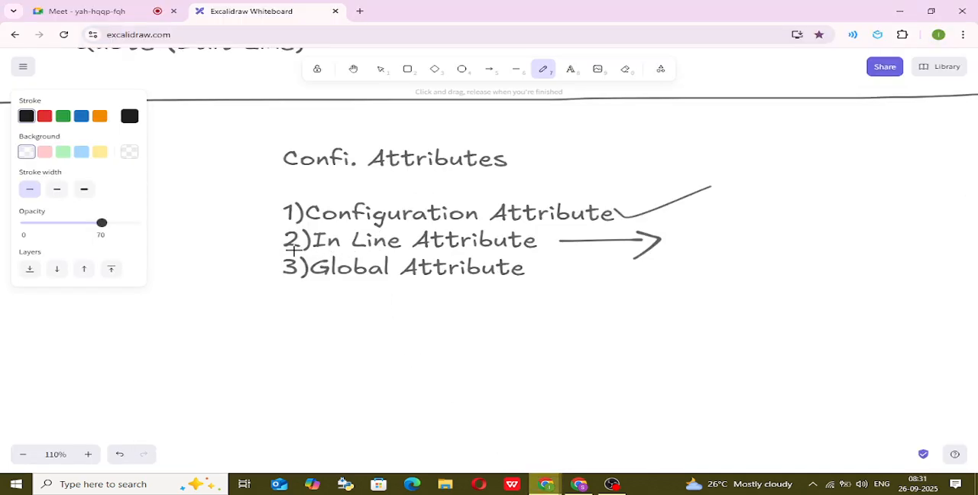
{"action": "mouse_move", "coordinate": [294, 251]}
{"action": "left_mouse_down"}
{"action": "mouse_move", "coordinate": [652, 256]}
{"action": "mouse_move", "coordinate": [704, 231]}
{"action": "mouse_move", "coordinate": [706, 220]}
{"action": "left_mouse_up"}
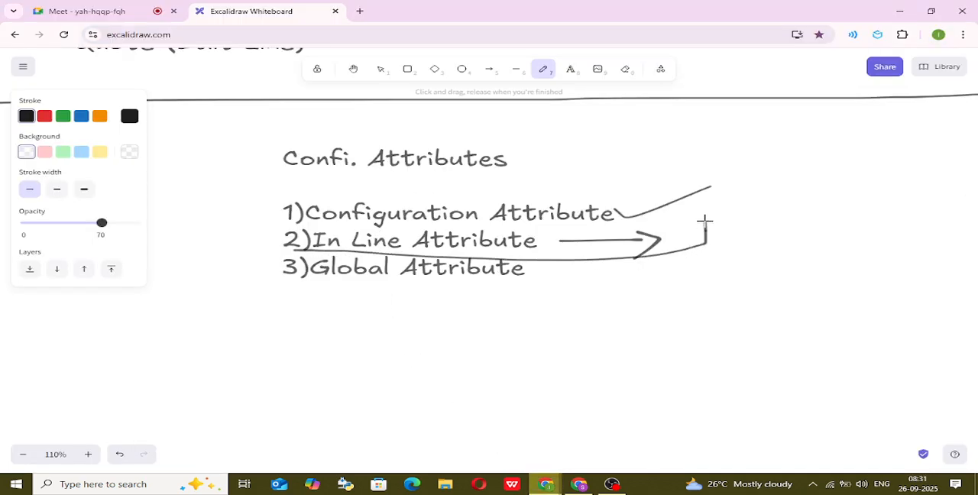
{"action": "mouse_move", "coordinate": [228, 227]}
{"action": "left_mouse_down"}
{"action": "mouse_move", "coordinate": [764, 211]}
{"action": "mouse_move", "coordinate": [770, 172]}
{"action": "left_mouse_up"}
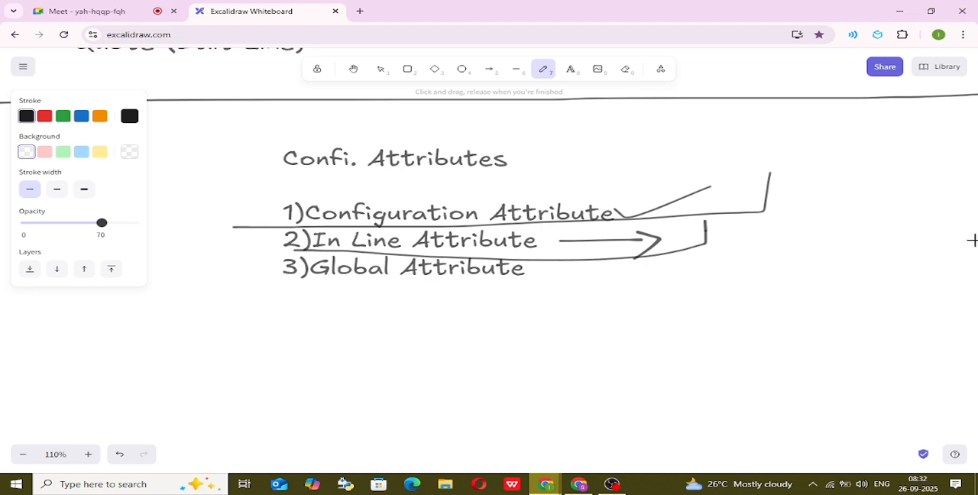
Switch to Salesforce to review the test1 configuration attribute's details, and return to the Excalidraw whiteboard.
{"action": "left_click", "coordinate": [579, 484]}
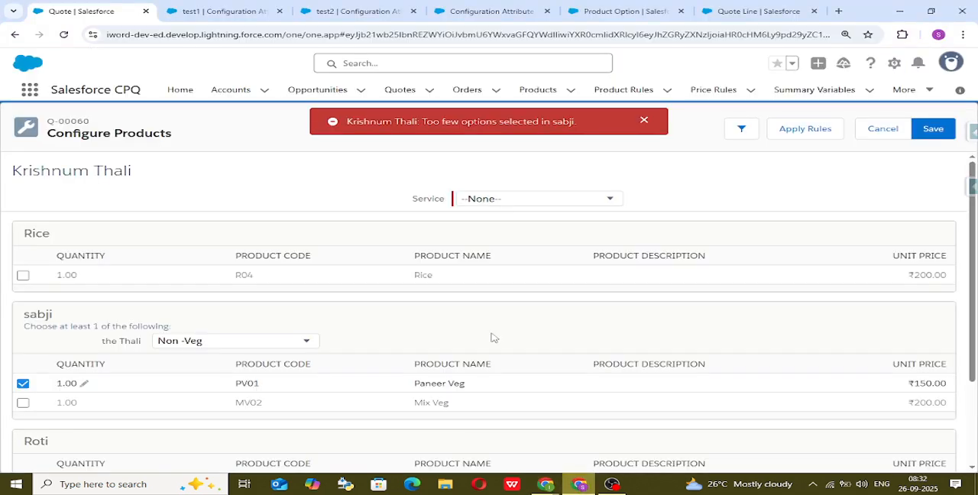
{"action": "left_click", "coordinate": [201, 11]}
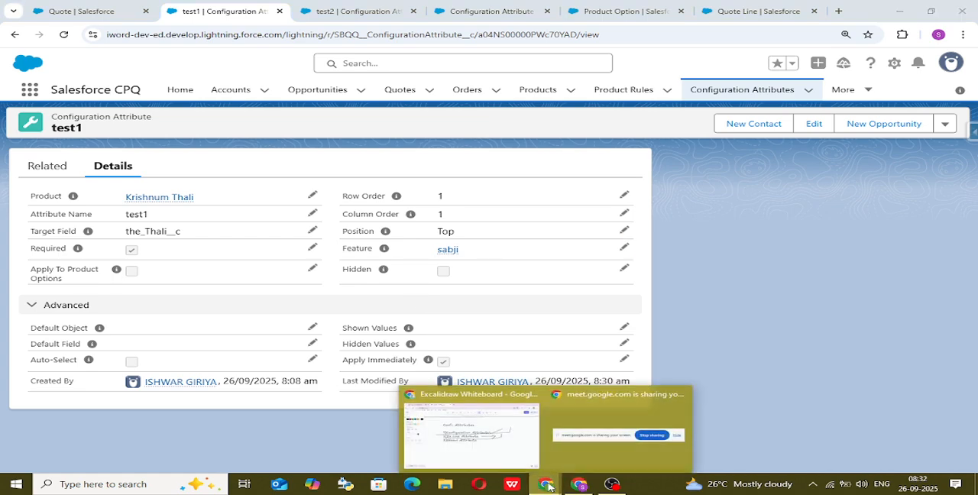
{"action": "left_click", "coordinate": [468, 447]}
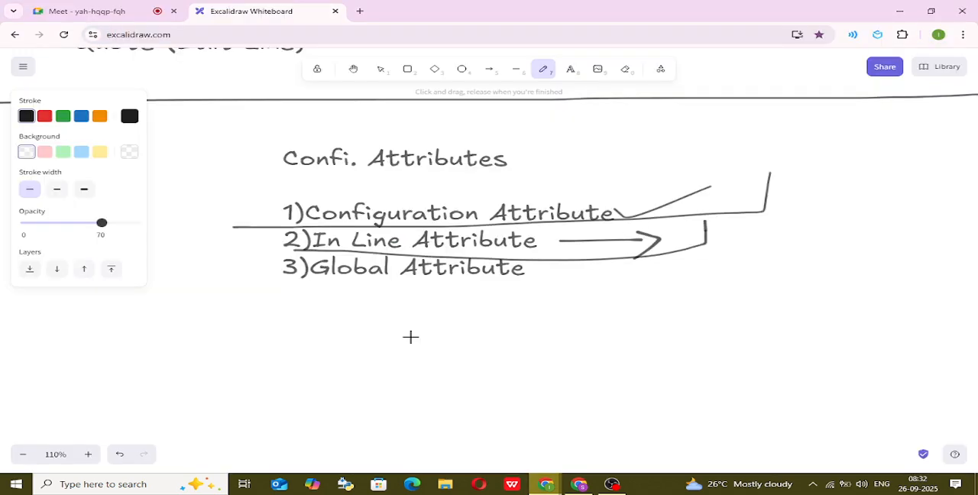
Look across the whiteboard for the "Step For confi. attribute" notes and examine their steps.
{"action": "left_click", "coordinate": [352, 72]}
{"action": "left_click_drag", "start_coordinate": [265, 153], "coordinate": [464, 212]}
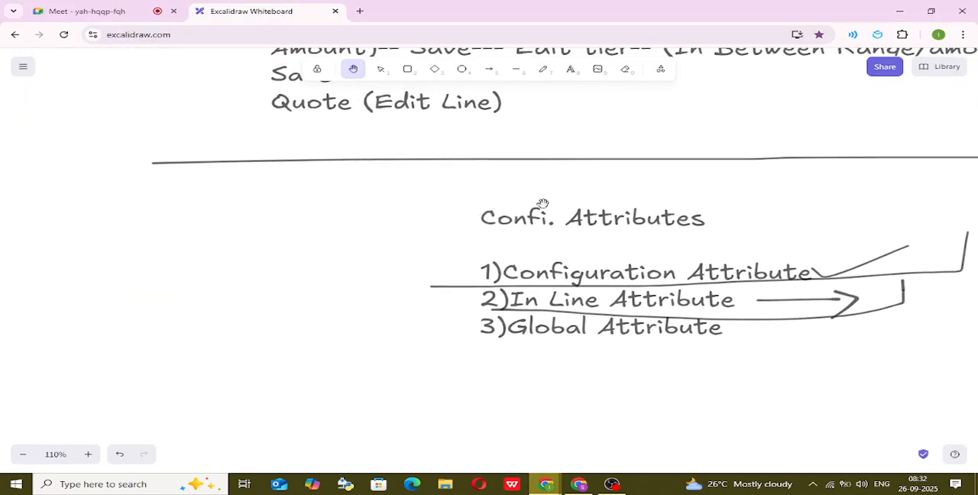
{"action": "scroll", "coordinate": [613, 204], "scroll_direction": "down", "scroll_amount": 1}
{"action": "scroll", "coordinate": [613, 204], "scroll_direction": "down", "scroll_amount": 5}
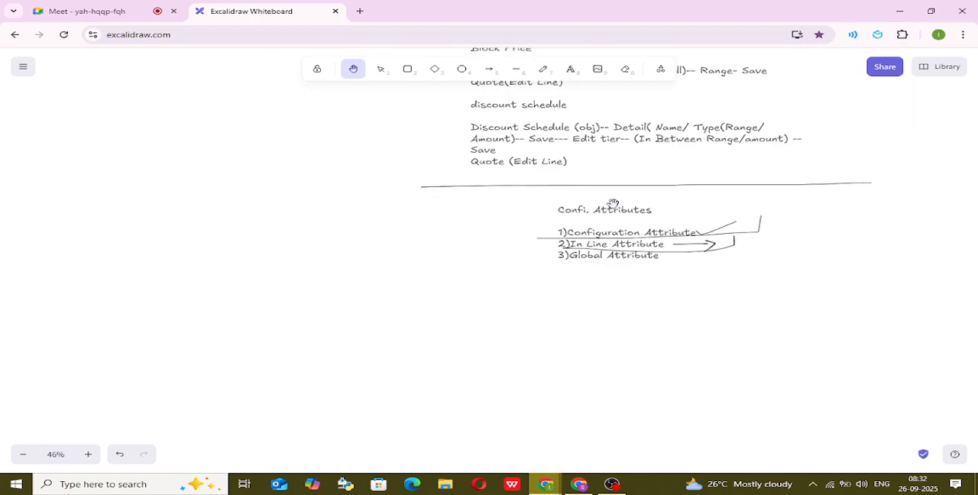
{"action": "left_click_drag", "start_coordinate": [799, 188], "coordinate": [547, 252]}
{"action": "scroll", "coordinate": [834, 216], "scroll_direction": "down", "scroll_amount": 5}
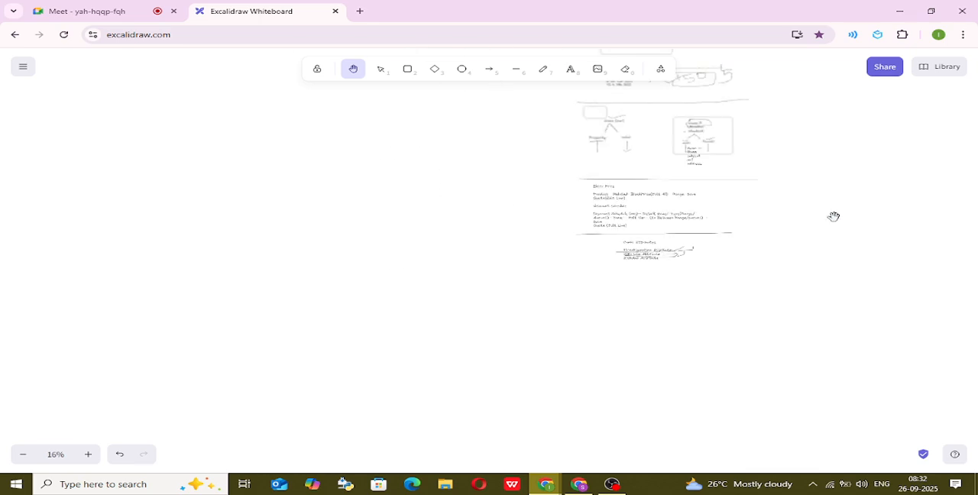
{"action": "scroll", "coordinate": [836, 204], "scroll_direction": "left", "scroll_amount": 2}
{"action": "scroll", "coordinate": [496, 292], "scroll_direction": "right", "scroll_amount": 5}
{"action": "scroll", "coordinate": [540, 310], "scroll_direction": "down", "scroll_amount": 5}
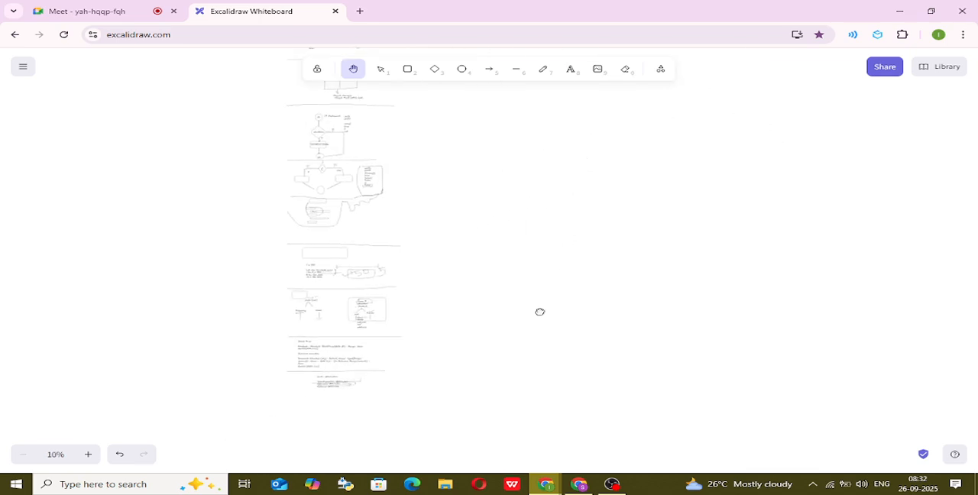
{"action": "scroll", "coordinate": [421, 256], "scroll_direction": "up", "scroll_amount": 10}
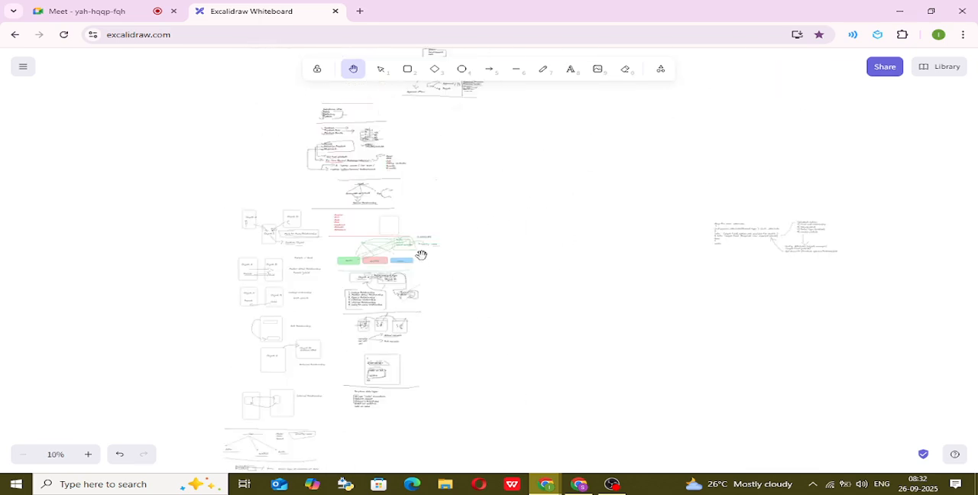
{"action": "scroll", "coordinate": [444, 281], "scroll_direction": "right", "scroll_amount": 5}
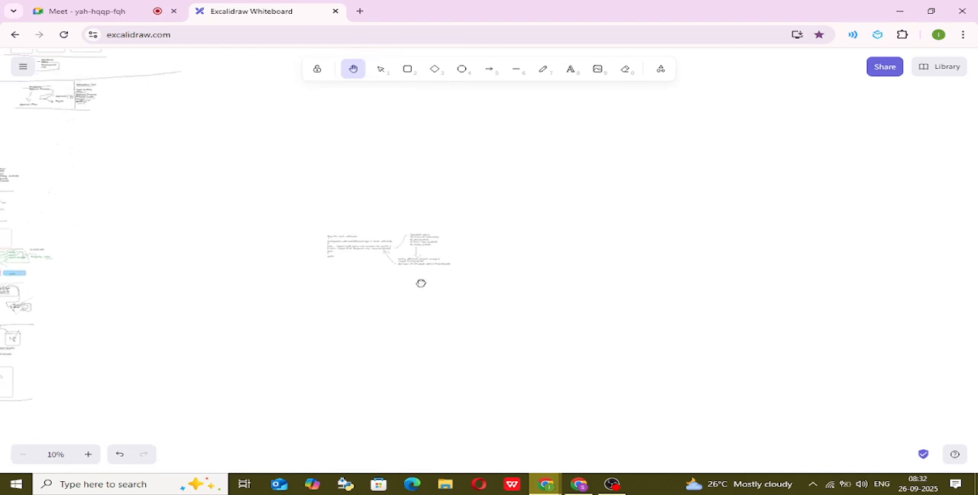
{"action": "scroll", "coordinate": [421, 282], "scroll_direction": "up", "scroll_amount": 6}
{"action": "scroll", "coordinate": [443, 307], "scroll_direction": "right", "scroll_amount": 5}
{"action": "scroll", "coordinate": [443, 306], "scroll_direction": "down", "scroll_amount": 2}
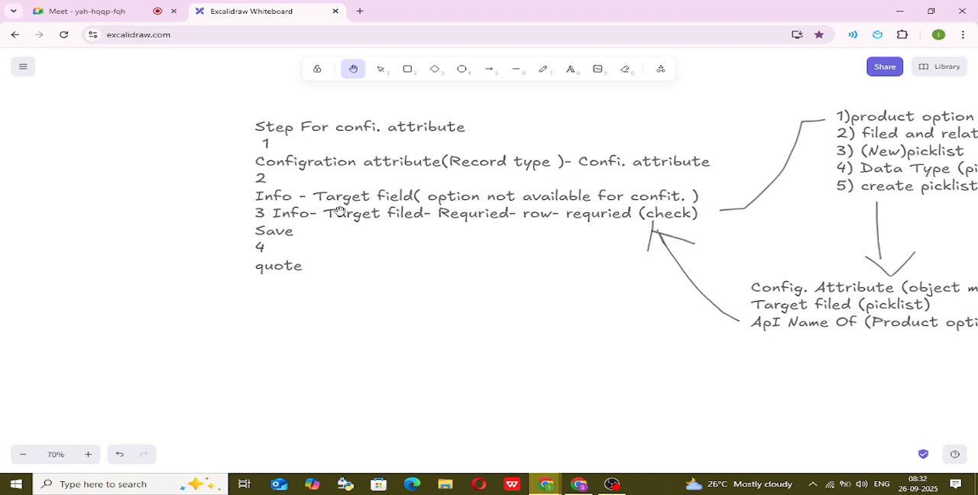
{"action": "scroll", "coordinate": [251, 297], "scroll_direction": "up", "scroll_amount": 1}
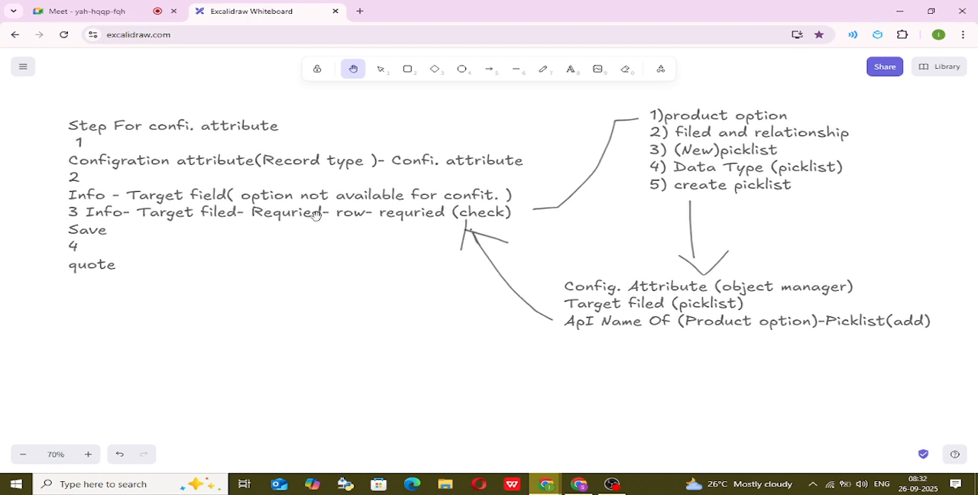
Copy the "Step For confi. attribute" notes and paste them as a new text block below the original.
{"action": "left_click", "coordinate": [381, 69]}
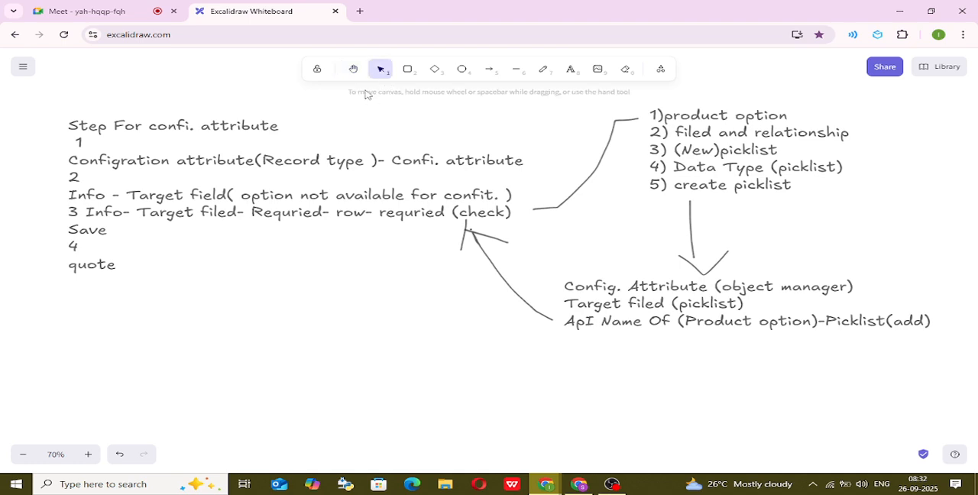
{"action": "left_click", "coordinate": [315, 153]}
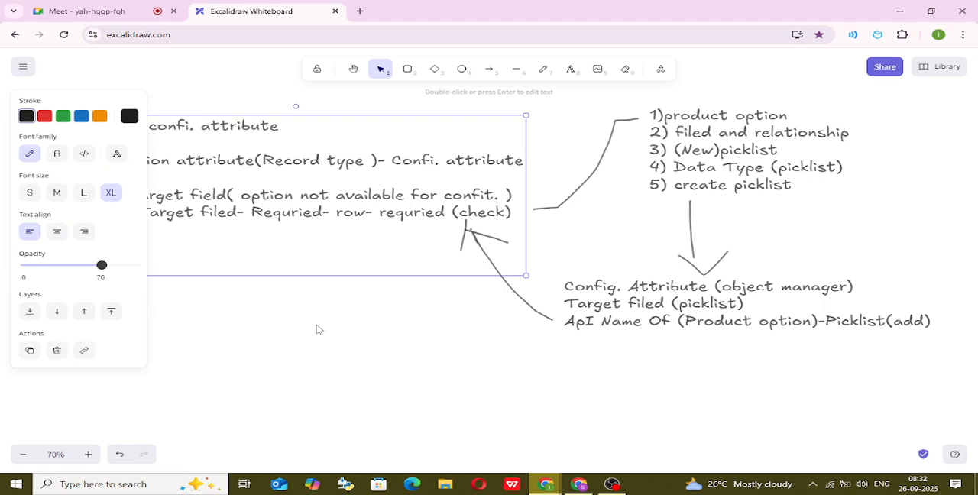
{"action": "left_click", "coordinate": [353, 68]}
{"action": "scroll", "coordinate": [299, 311], "scroll_direction": "left", "scroll_amount": 5}
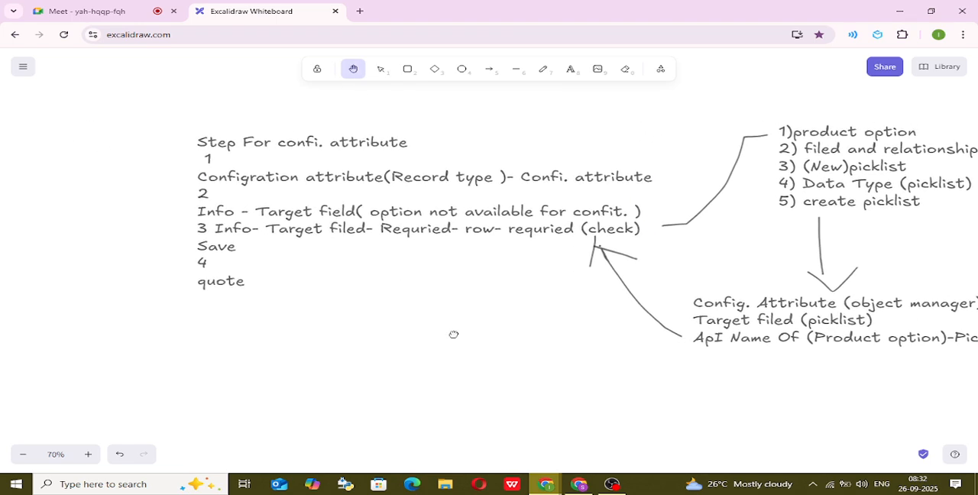
{"action": "left_click", "coordinate": [381, 68]}
{"action": "left_click", "coordinate": [426, 200]}
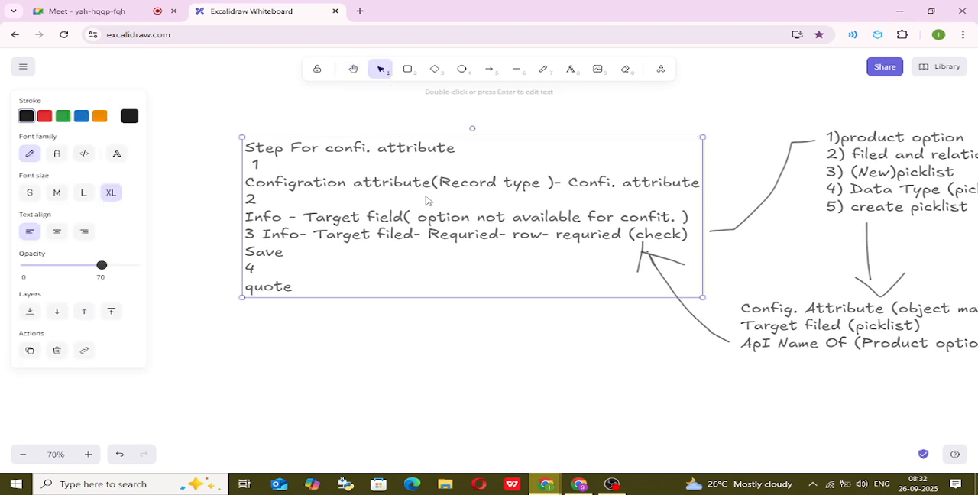
{"action": "double_click", "coordinate": [329, 285]}
{"action": "key", "text": "ctrl+c"}
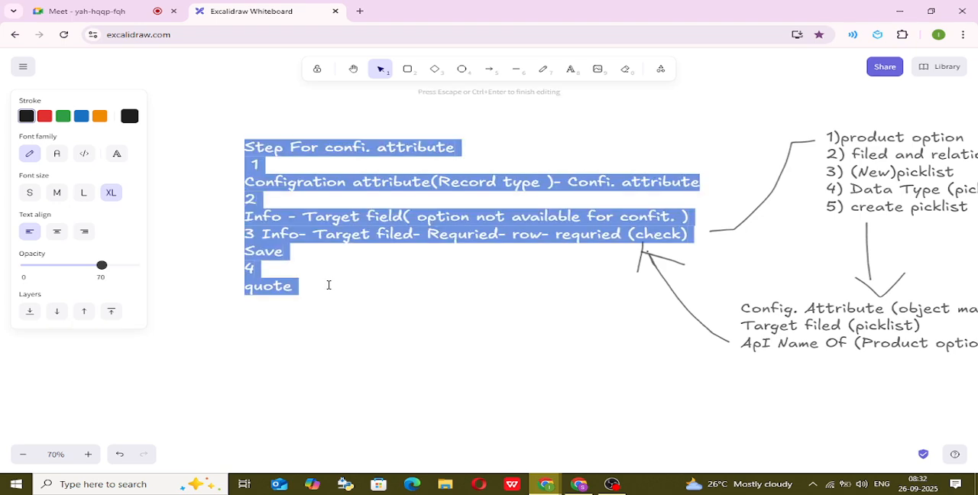
{"action": "left_click", "coordinate": [570, 69]}
{"action": "scroll", "coordinate": [349, 351], "scroll_direction": "down", "scroll_amount": 2}
{"action": "left_click", "coordinate": [261, 284]}
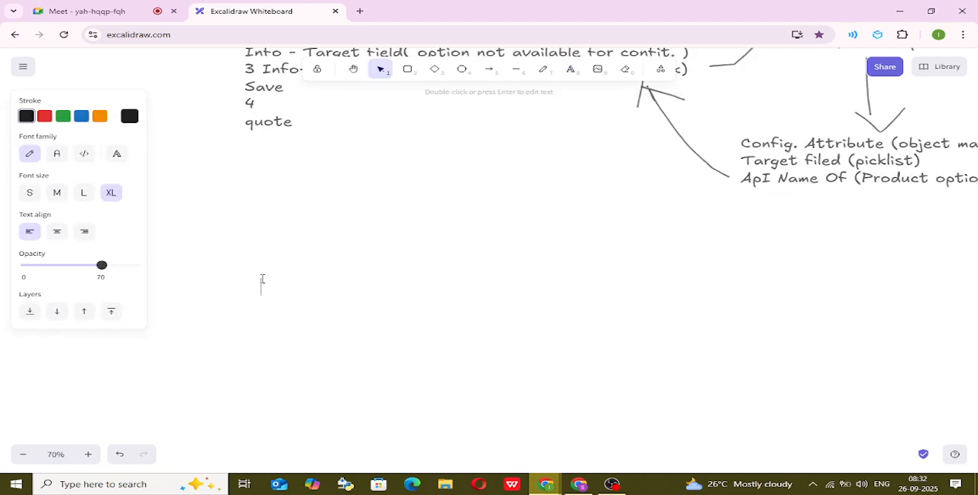
{"action": "key", "text": "ctrl+v"}
Insert "In line" into the copied notes' heading so it reads "Step For In line confi. attribute".
{"action": "scroll", "coordinate": [334, 269], "scroll_direction": "down", "scroll_amount": 1}
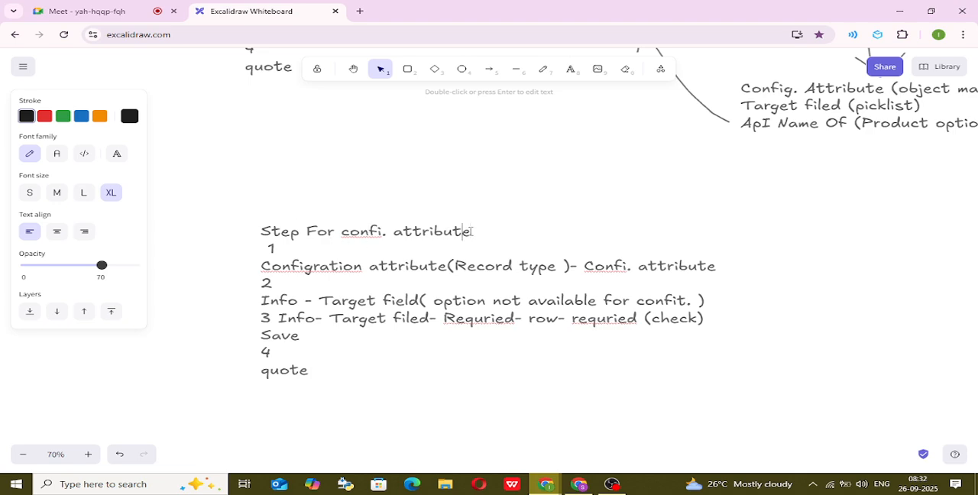
{"action": "key", "text": "Left"}
{"action": "key", "text": "Left"}
{"action": "key", "text": "Left"}
{"action": "key", "text": "Left"}
{"action": "key", "text": "Left"}
{"action": "key", "text": "Left"}
{"action": "key", "text": "Left"}
{"action": "key", "text": "Left"}
{"action": "key", "text": "Left"}
{"action": "type", "text": "In lin"}
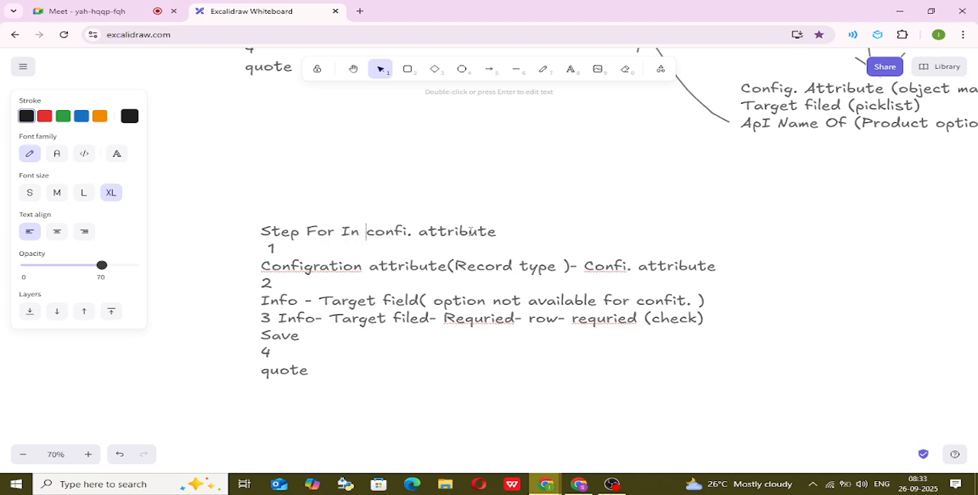
{"action": "type", "text": "e"}
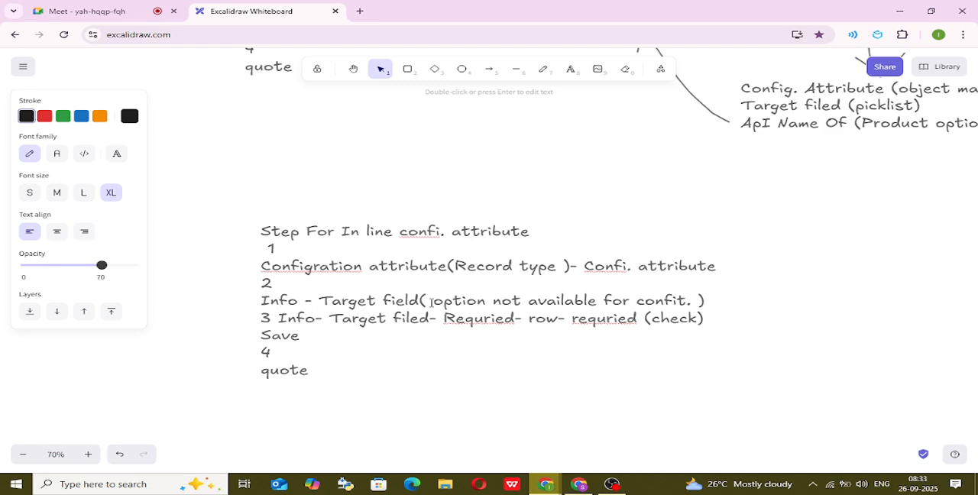
{"action": "scroll", "coordinate": [757, 85], "scroll_direction": "up", "scroll_amount": 2}
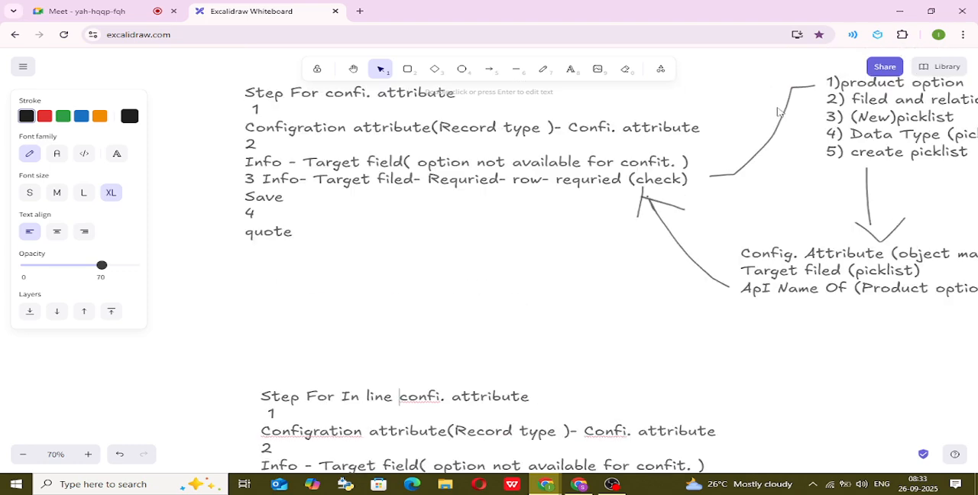
Try to add the word feature after "Target filed-" in line 3 of the "Step For In line confi. attribute" notes.
{"action": "scroll", "coordinate": [820, 114], "scroll_direction": "down", "scroll_amount": 2}
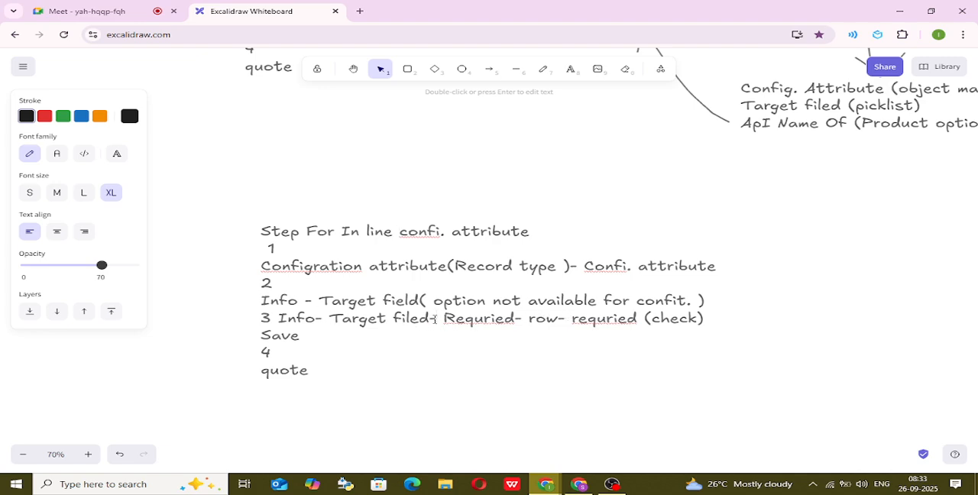
{"action": "left_click", "coordinate": [434, 319]}
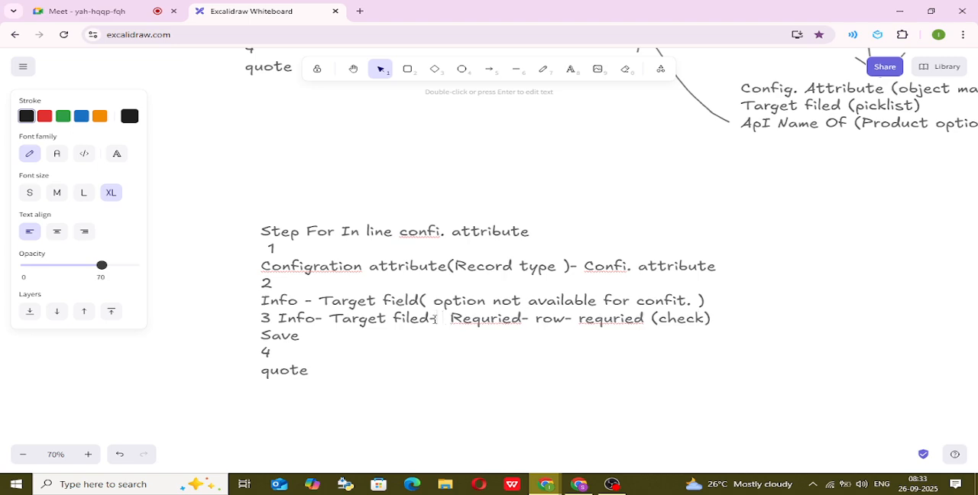
{"action": "type", "text": "feat"}
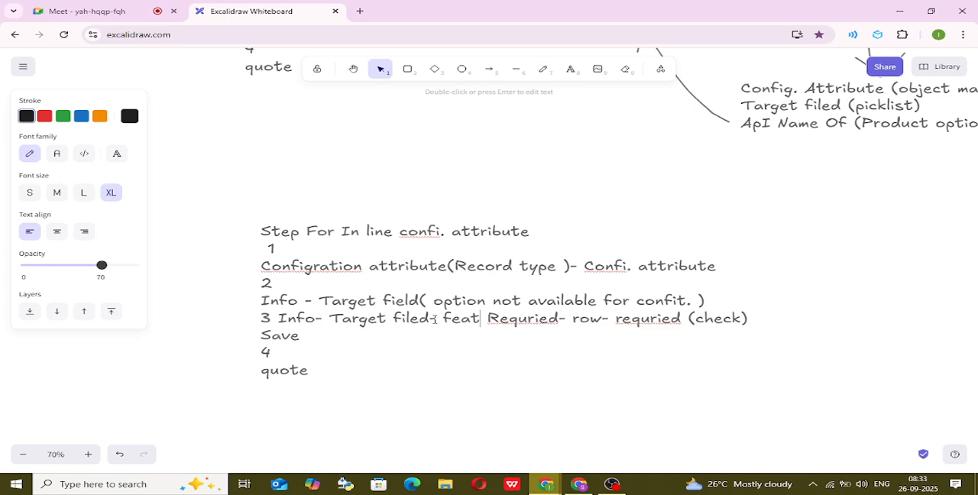
{"action": "type", "text": "hu"}
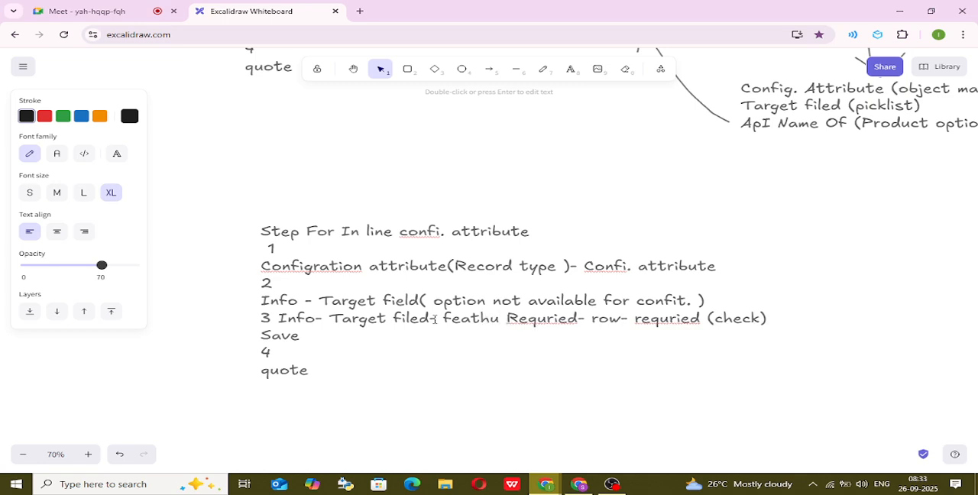
{"action": "type", "text": "re"}
{"action": "key", "text": "BackSpace"}
{"action": "key", "text": "BackSpace"}
{"action": "key", "text": "BackSpace"}
{"action": "key", "text": "BackSpace"}
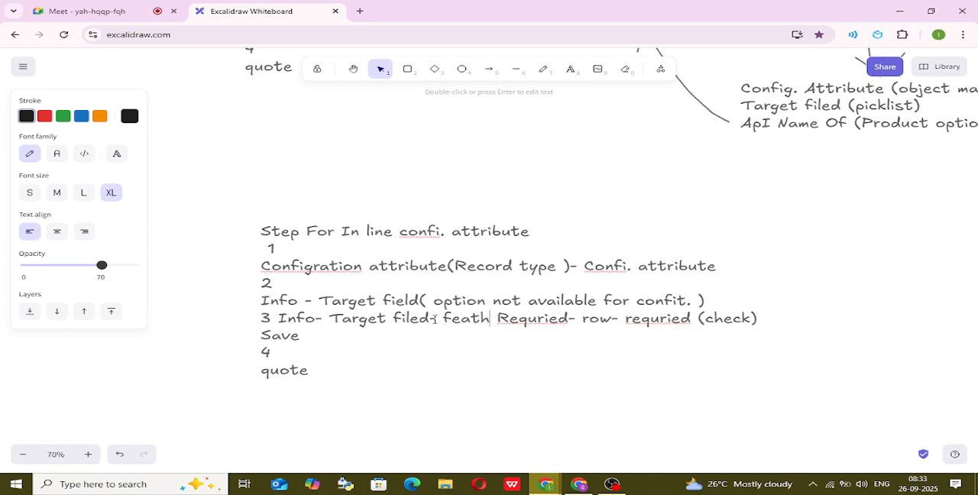
Try to bring the Feature label from Salesforce's test1 record into line 3 of the Excalidraw in-line notes, and undo the paste.
{"action": "left_click", "coordinate": [572, 483]}
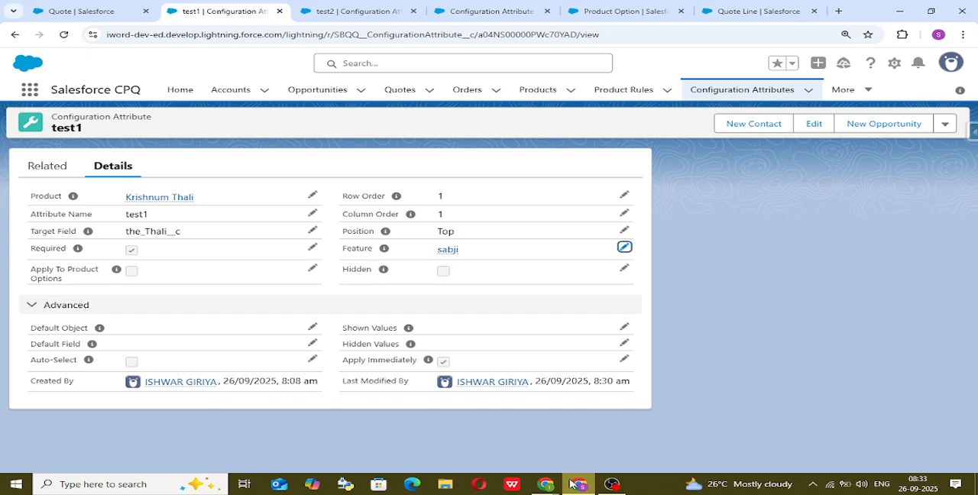
{"action": "double_click", "coordinate": [359, 248]}
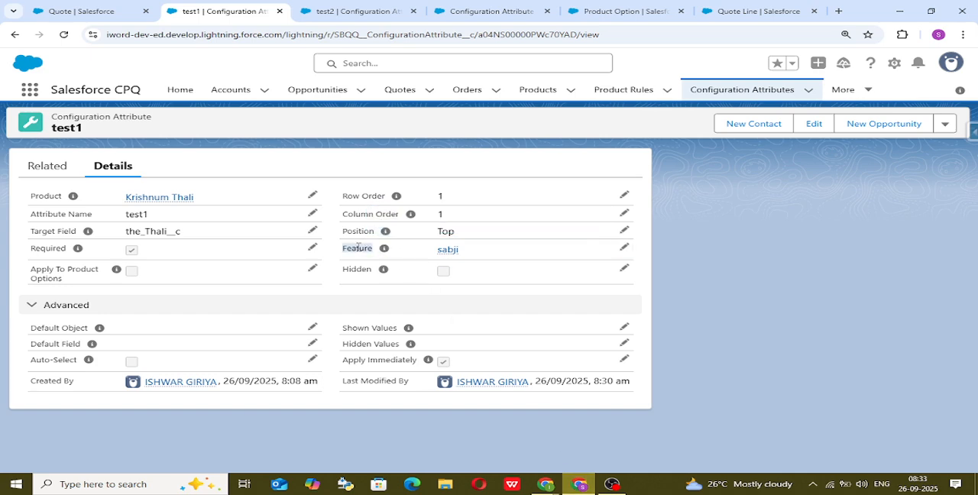
{"action": "mouse_move", "coordinate": [545, 483]}
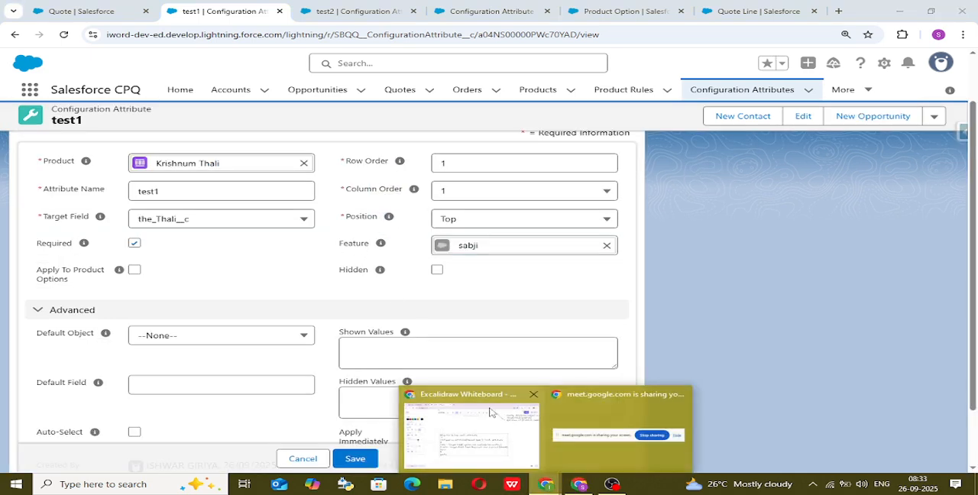
{"action": "left_click", "coordinate": [480, 416]}
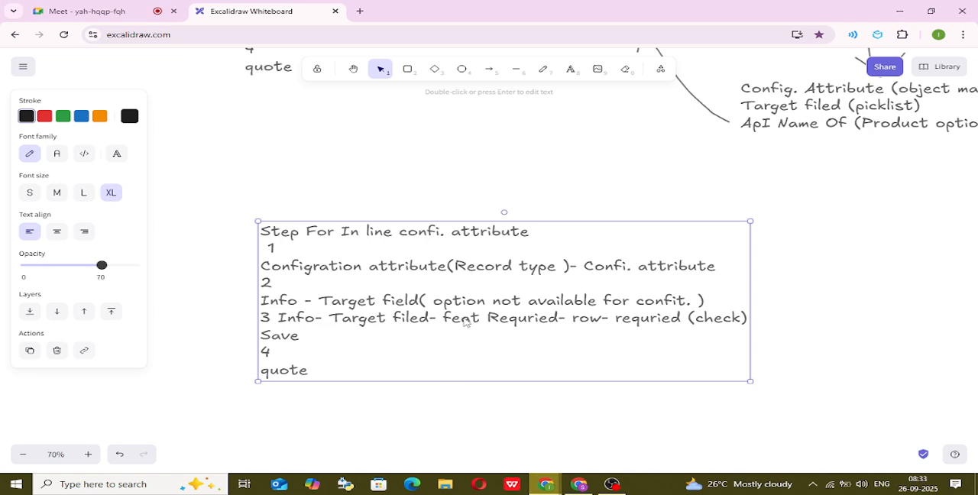
{"action": "double_click", "coordinate": [465, 318]}
{"action": "double_click", "coordinate": [464, 318]}
{"action": "type", "text": "Step For confi. attribute  1 Configration attribute(Record type )- Confi. attribute 2 Info - Target field( option not available for confit. ) 3 Info- Target filed- Requried- row- requried (check) Save 4 quote"}
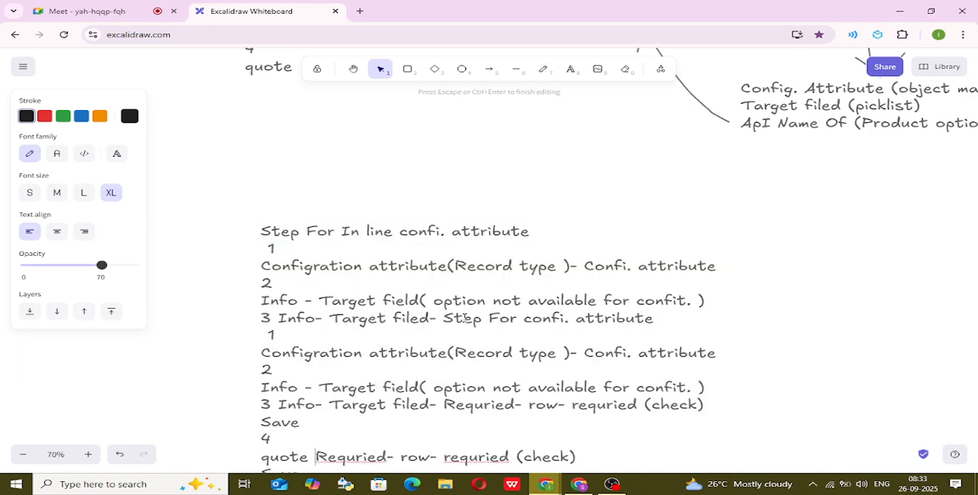
{"action": "key", "text": "ctrl+z"}
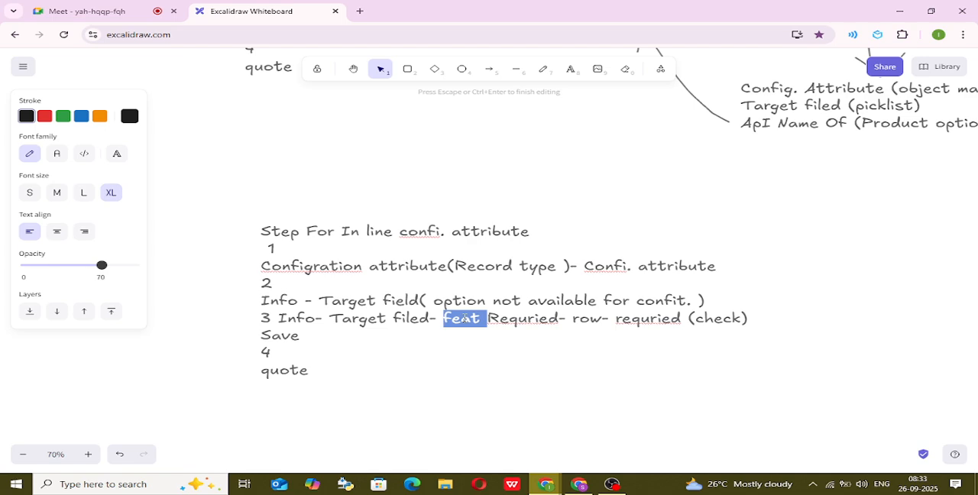
Replace "feat" in line 3 of the in-line notes with "feature -" so it sits between "Target filed-" and "Requried".
{"action": "key", "text": "BackSpace"}
{"action": "type", "text": "f"}
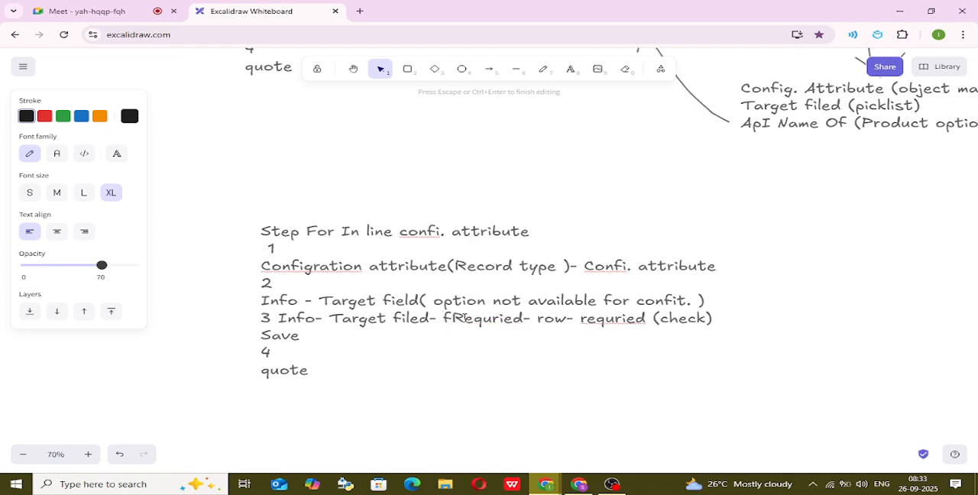
{"action": "key", "text": "alt+Tab"}
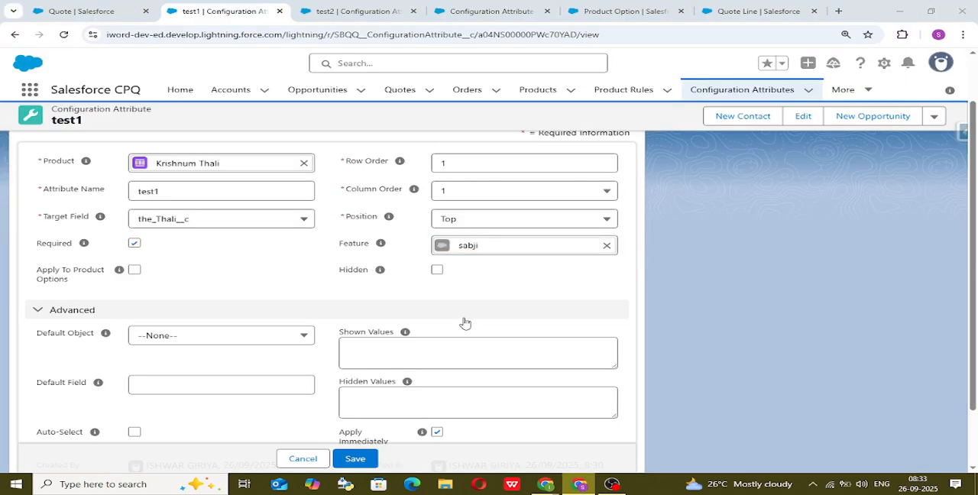
{"action": "key", "text": "alt+Tab"}
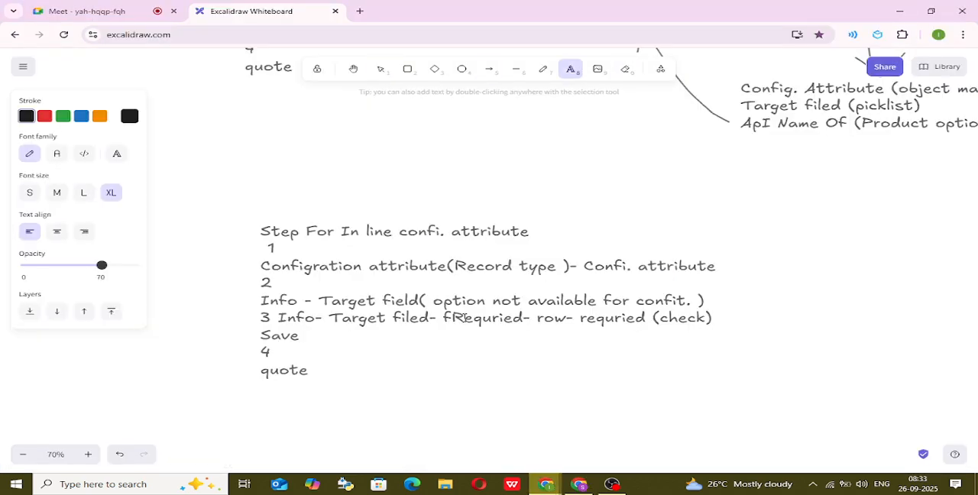
{"action": "key", "text": "Escape"}
{"action": "left_click", "coordinate": [463, 317]}
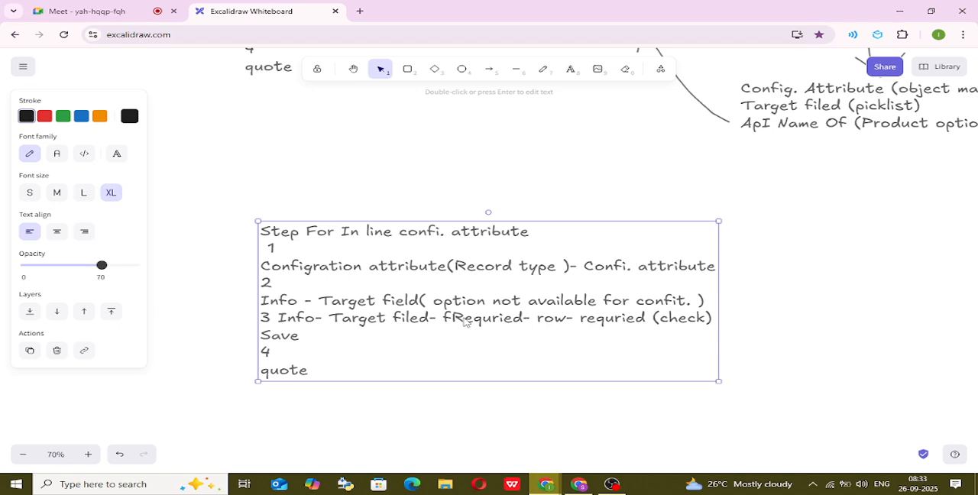
{"action": "double_click", "coordinate": [457, 317]}
{"action": "left_click", "coordinate": [453, 319]}
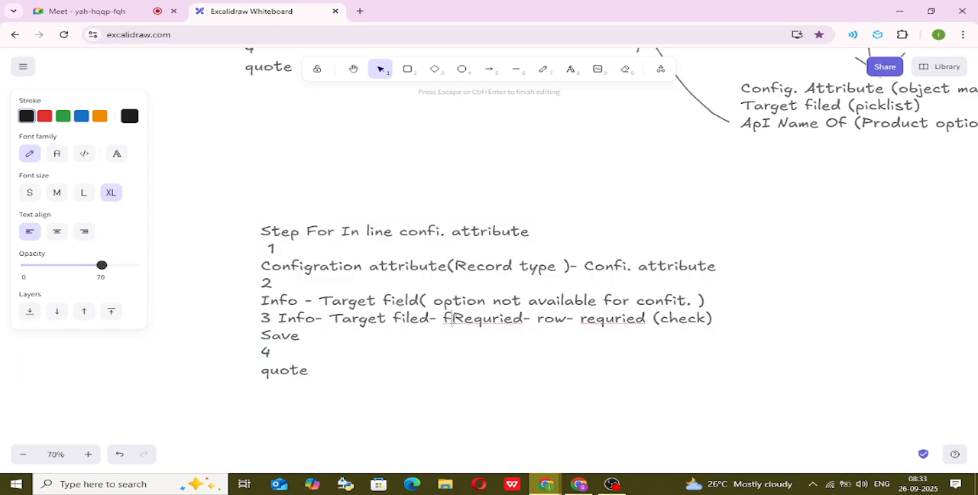
{"action": "type", "text": "eature"}
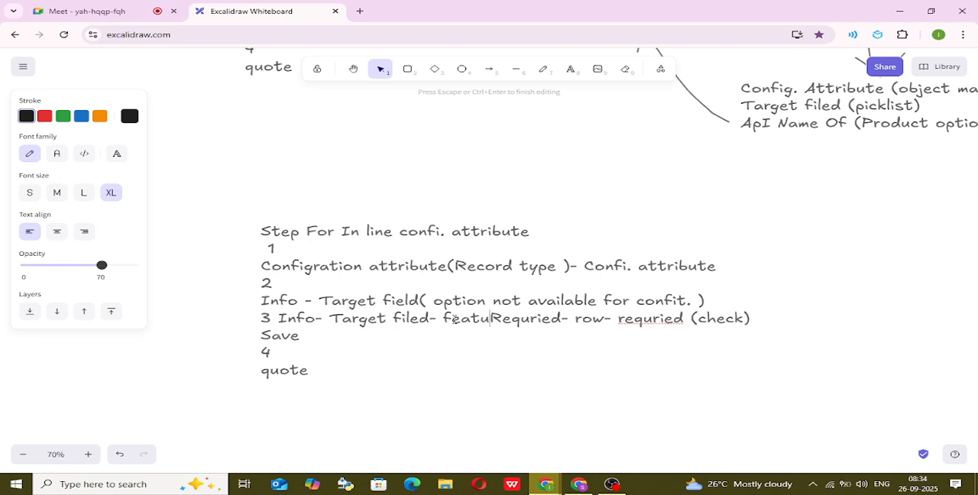
{"action": "type", "text": "-"}
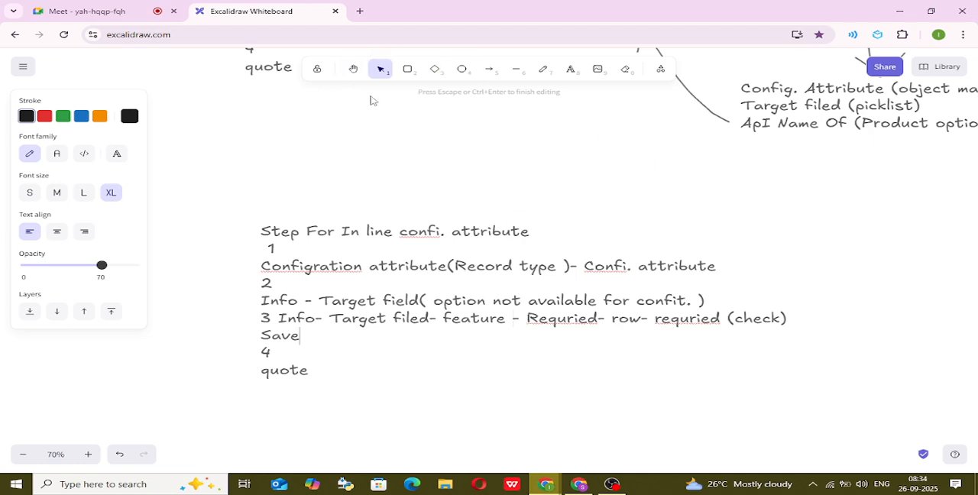
Review the original and in-line configuration attribute notes on the whiteboard, including the linked picklist and object manager steps.
{"action": "left_click", "coordinate": [354, 69]}
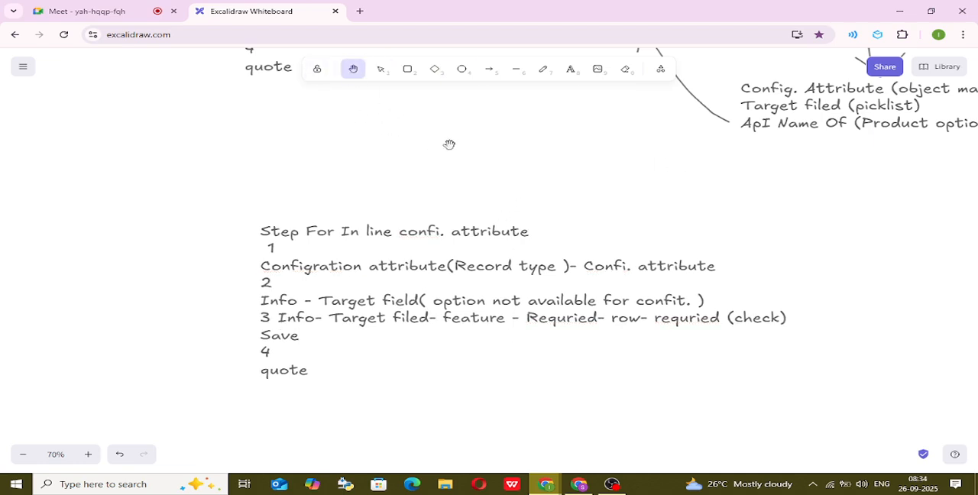
{"action": "left_click_drag", "start_coordinate": [450, 145], "coordinate": [257, 273]}
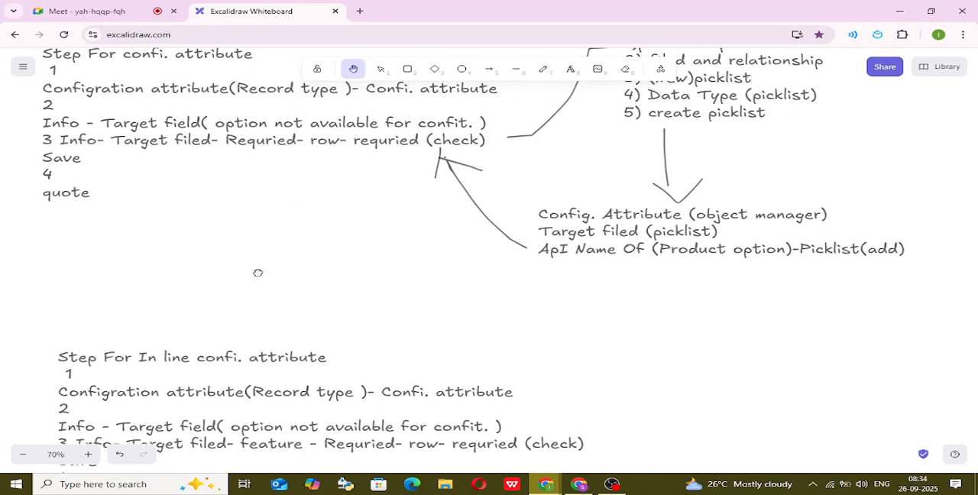
{"action": "left_click_drag", "start_coordinate": [561, 299], "coordinate": [457, 355]}
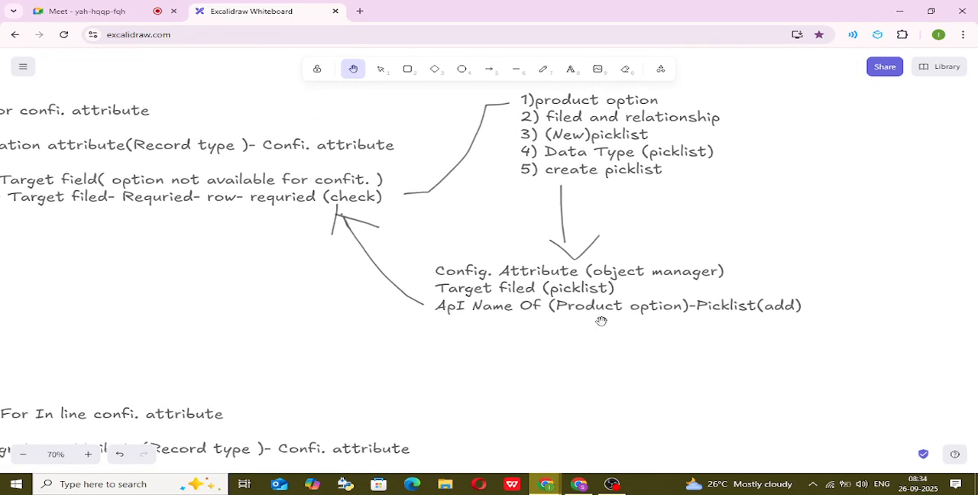
{"action": "left_click_drag", "start_coordinate": [604, 332], "coordinate": [646, 192]}
{"action": "left_click_drag", "start_coordinate": [539, 260], "coordinate": [680, 213]}
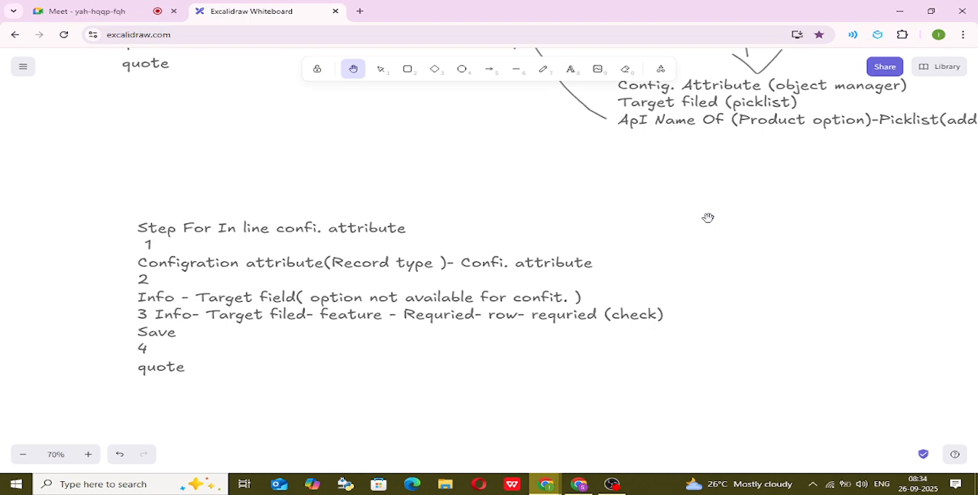
{"action": "key", "text": "alt+Tab"}
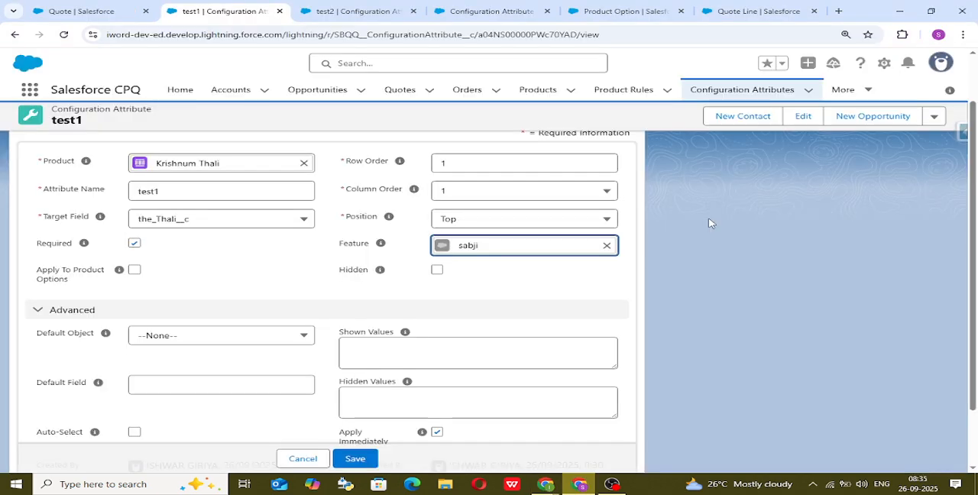
{"action": "key", "text": "alt+Tab"}
{"action": "left_click", "coordinate": [118, 8]}
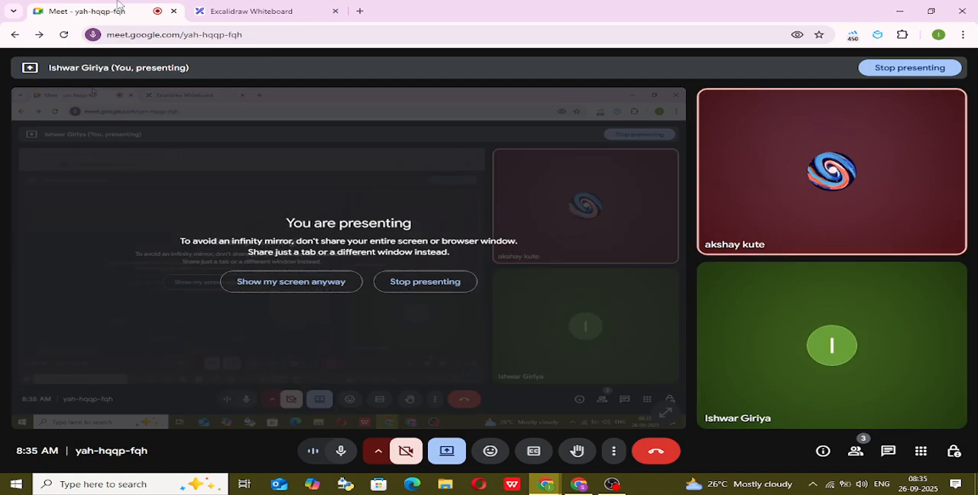
Switch to Salesforce and start a new configuration attribute with the Configuration Attribute record type.
{"action": "key", "text": "alt+Tab"}
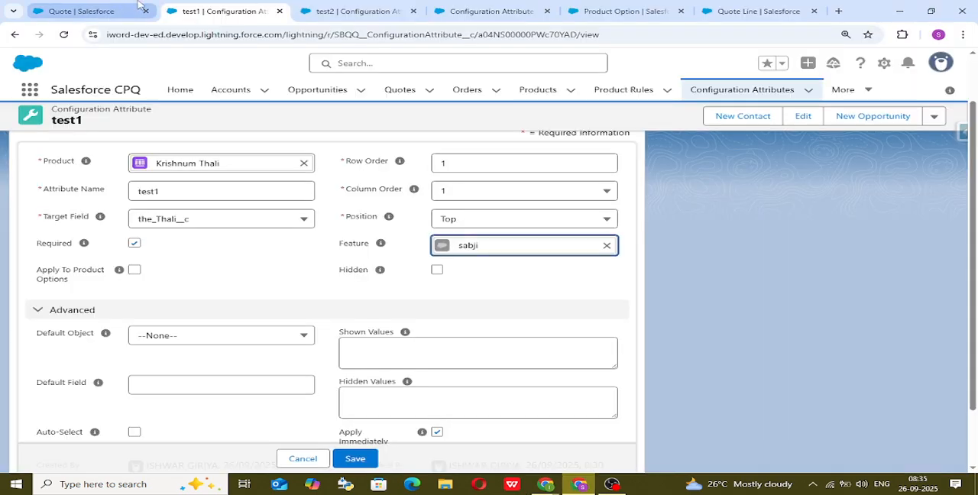
{"action": "left_click", "coordinate": [713, 91]}
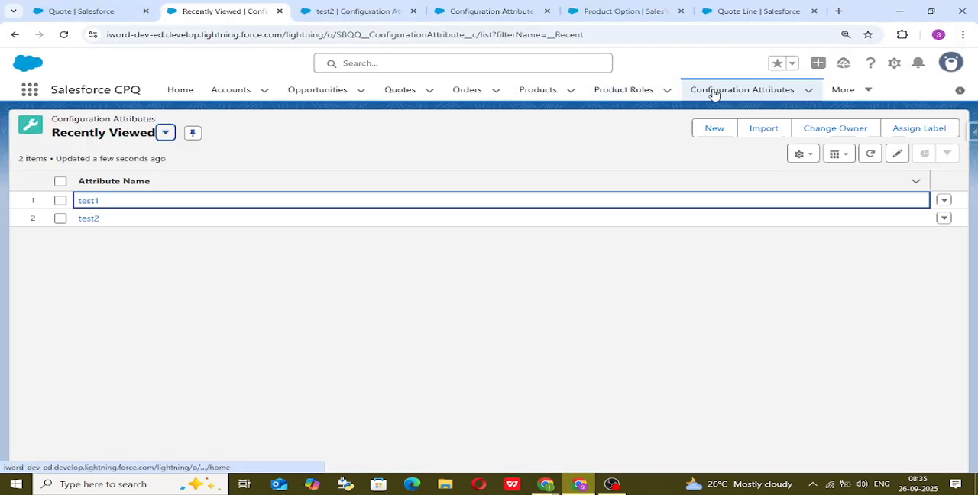
{"action": "left_click", "coordinate": [719, 133]}
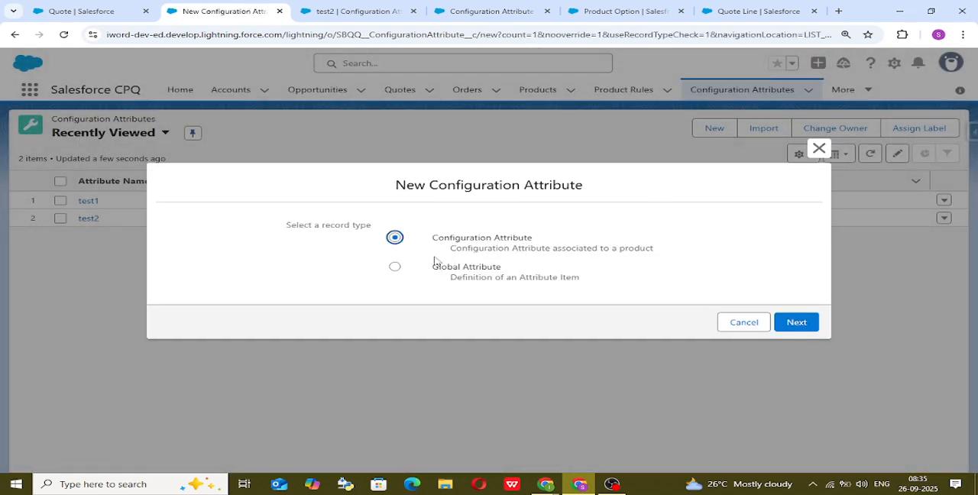
{"action": "left_click", "coordinate": [796, 322]}
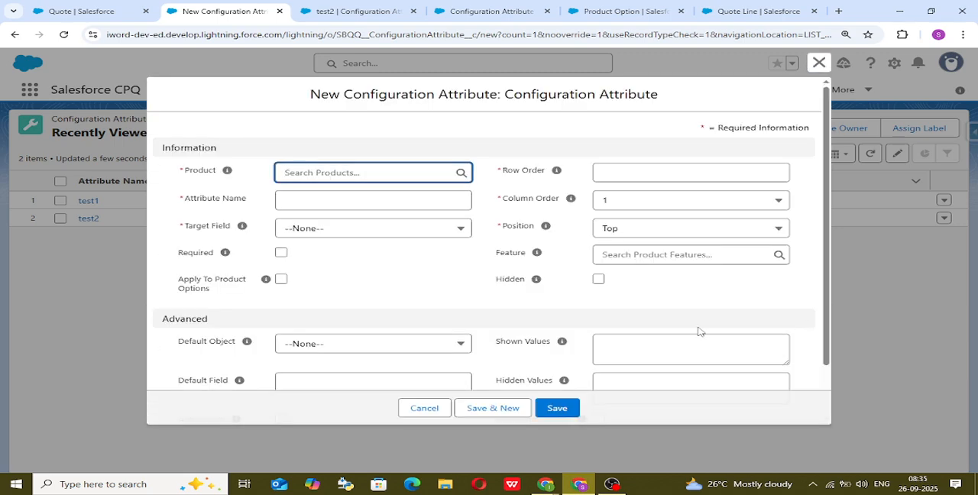
Fill in the new attribute with product Krishnum Thali, attribute name test3, target field Discount (%) and row order 1.
{"action": "left_click", "coordinate": [337, 175]}
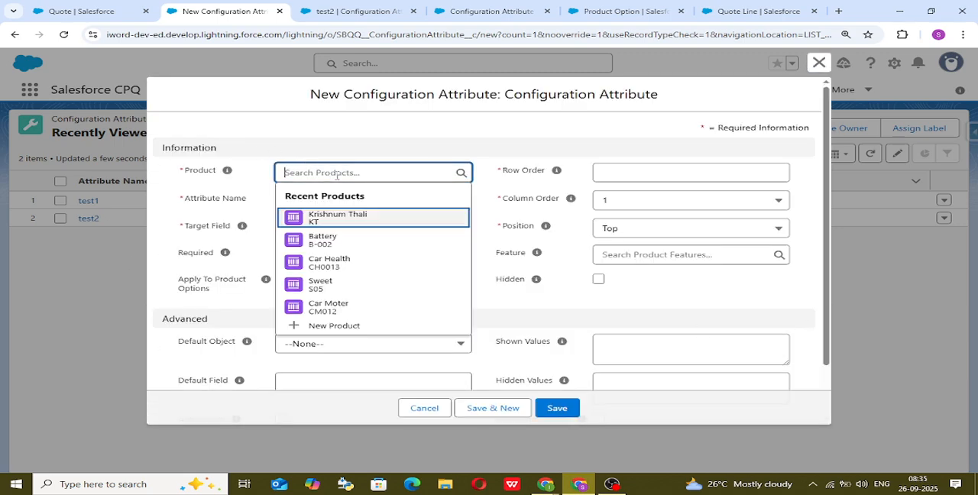
{"action": "left_click", "coordinate": [362, 215]}
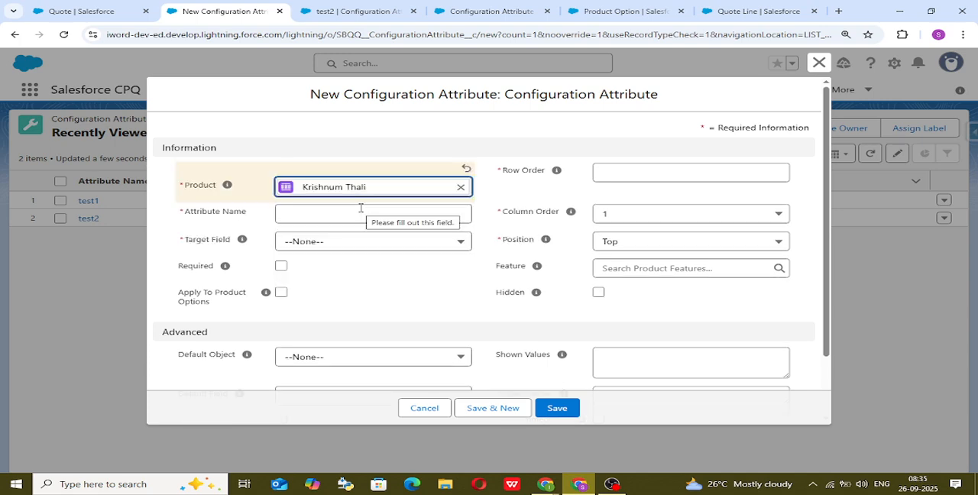
{"action": "left_click", "coordinate": [360, 211]}
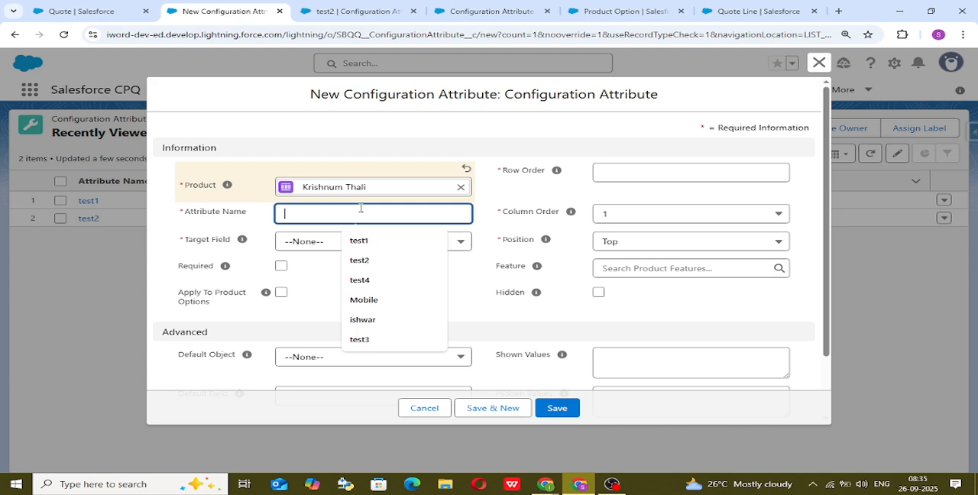
{"action": "left_click", "coordinate": [378, 339]}
{"action": "left_click", "coordinate": [342, 264]}
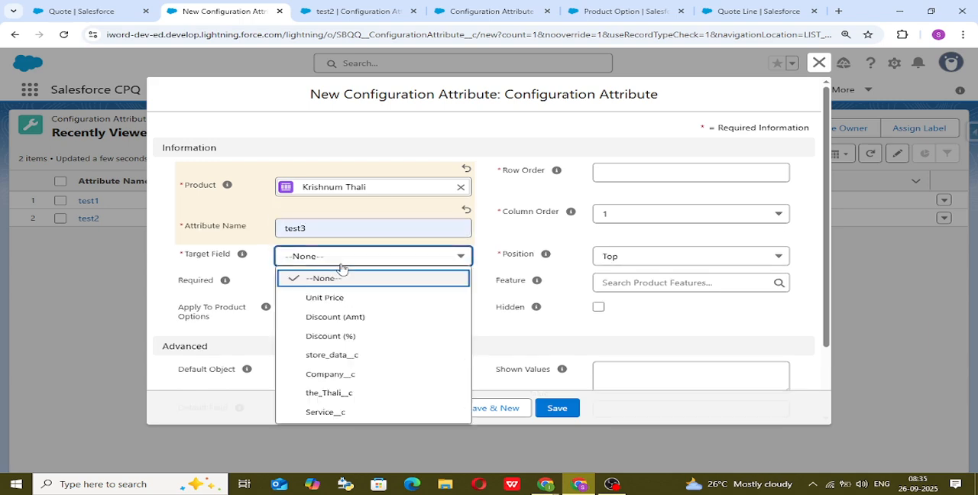
{"action": "left_click", "coordinate": [334, 336]}
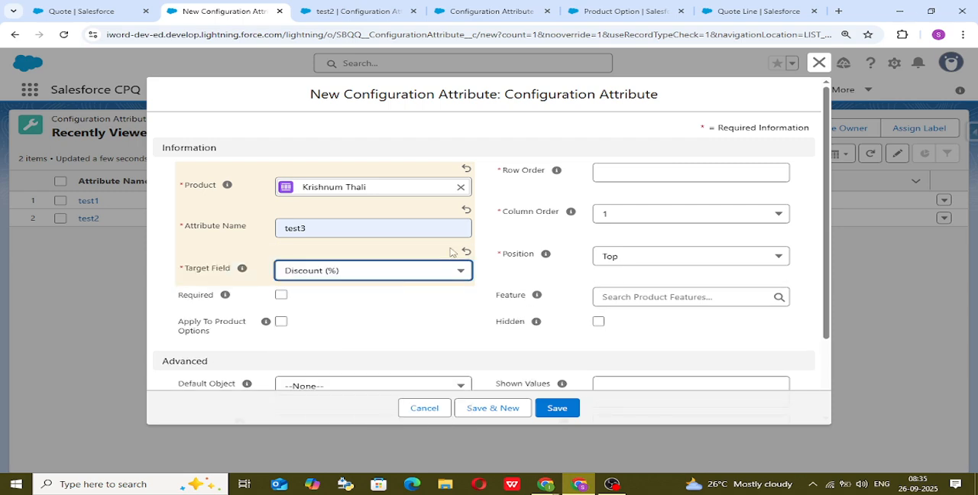
{"action": "left_click", "coordinate": [625, 175]}
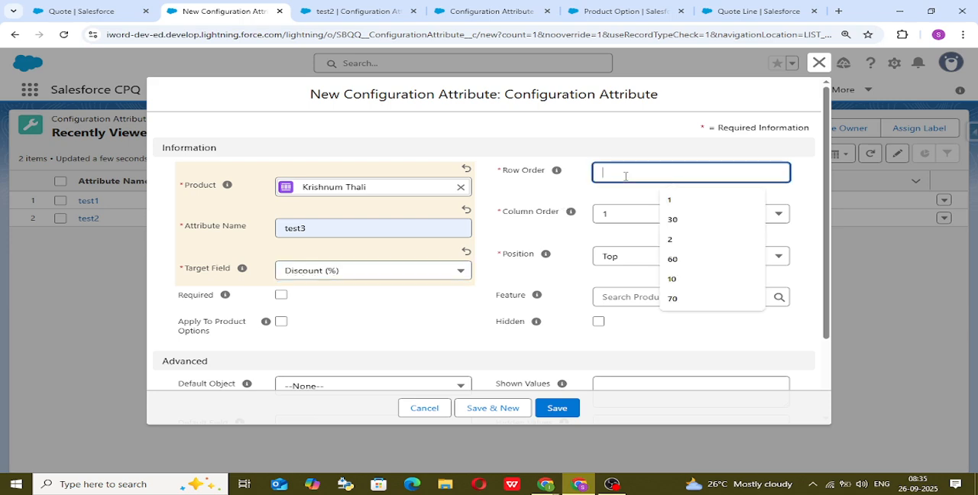
{"action": "type", "text": "1"}
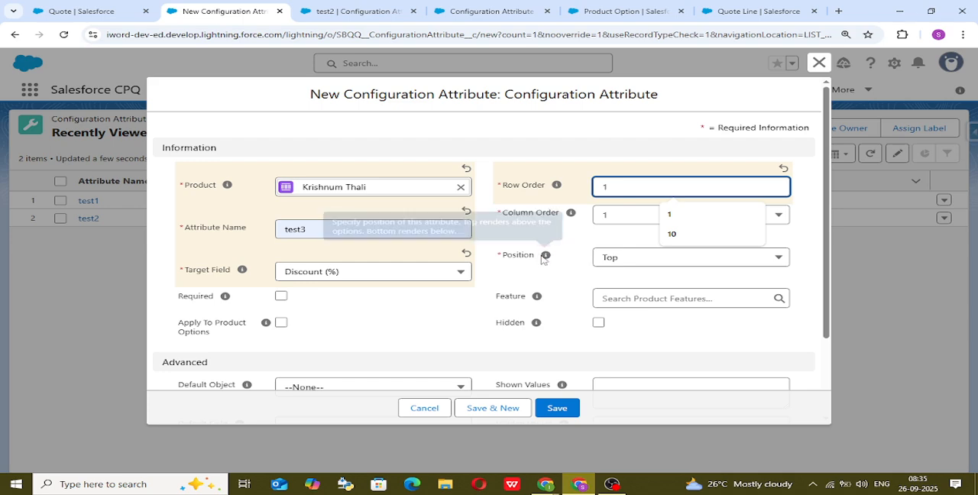
Mark the test3 attribute as Required and Apply Immediately, and save the record.
{"action": "left_click", "coordinate": [281, 296]}
{"action": "scroll", "coordinate": [489, 314], "scroll_direction": "down", "scroll_amount": 2}
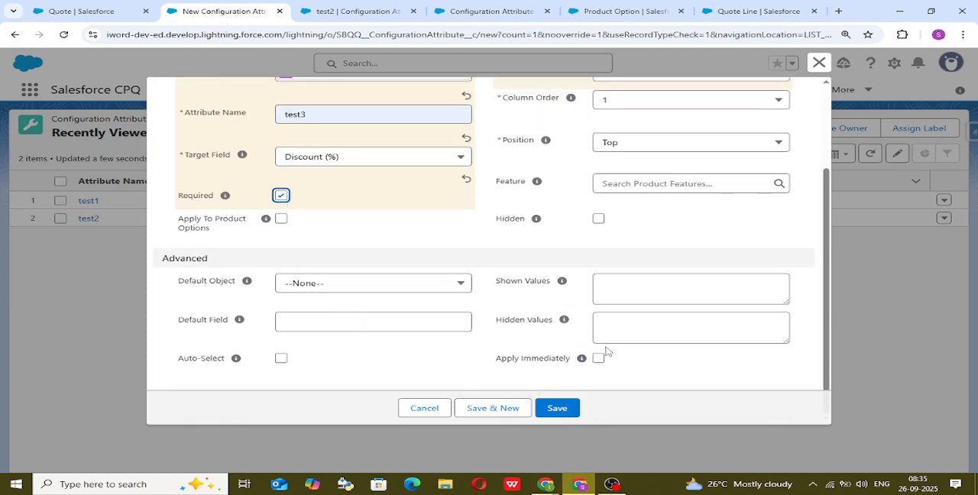
{"action": "left_click", "coordinate": [599, 358]}
{"action": "left_click", "coordinate": [570, 408]}
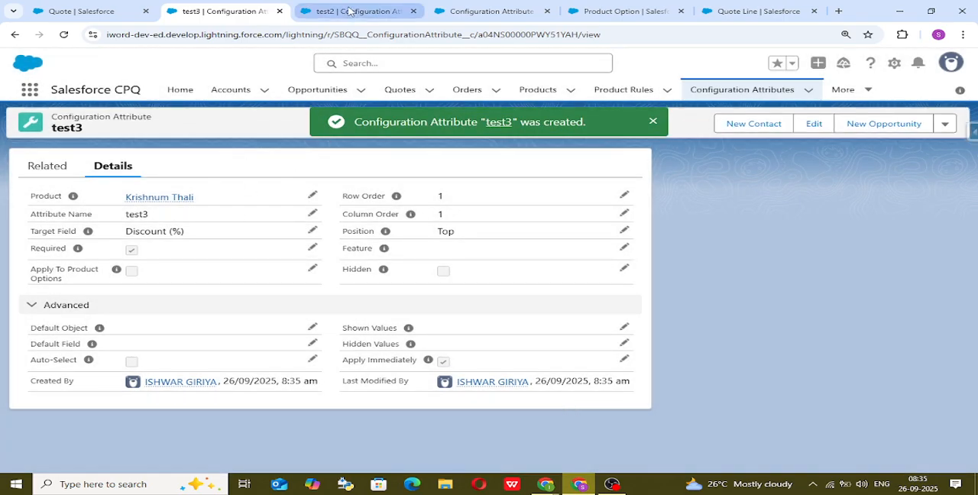
Return to the quote, leave the Krishnum Thali configuration and delete all existing quote lines.
{"action": "left_click", "coordinate": [84, 11]}
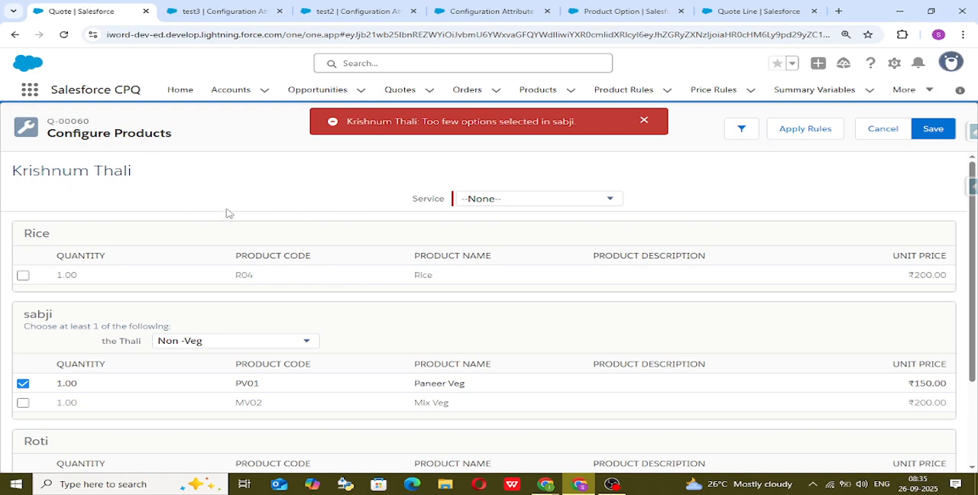
{"action": "left_click", "coordinate": [951, 62]}
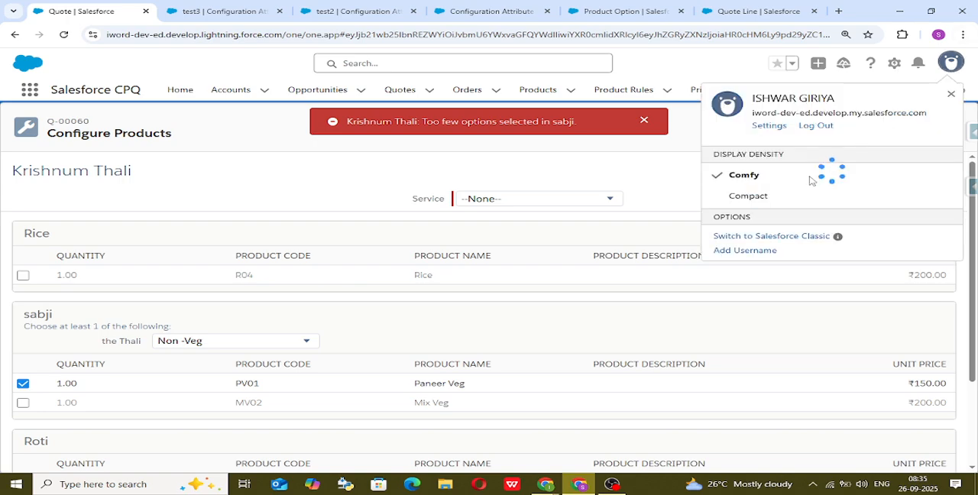
{"action": "left_click", "coordinate": [802, 196]}
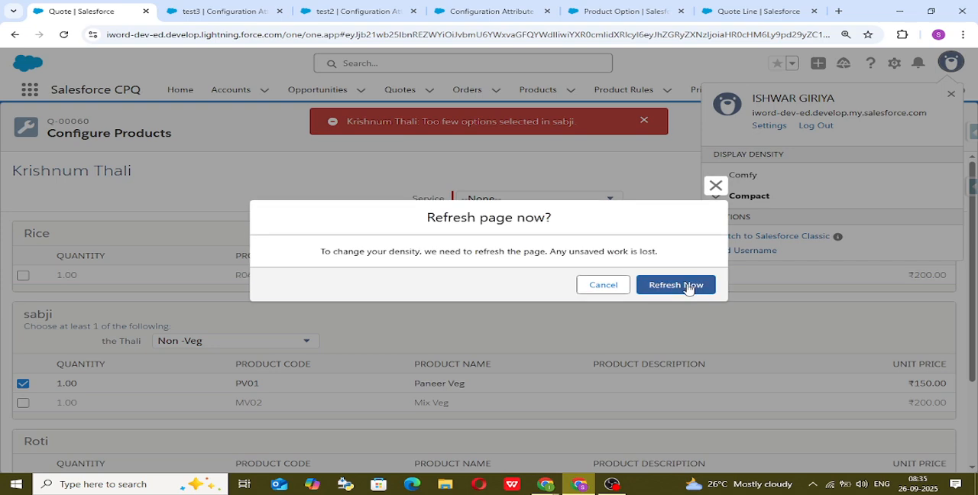
{"action": "left_click", "coordinate": [676, 284]}
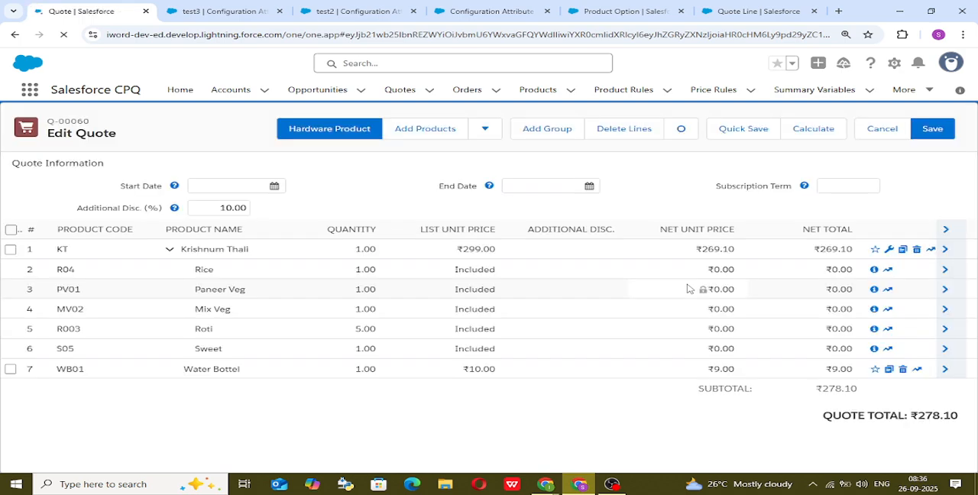
{"action": "left_click", "coordinate": [12, 230]}
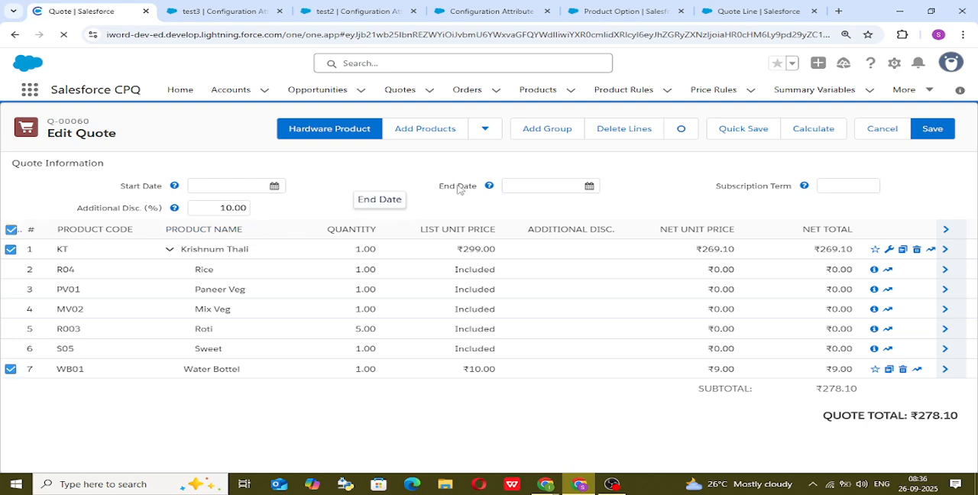
Add Krishnum Thali to the quote, finding it in product selection with the search term kt.
{"action": "left_click", "coordinate": [415, 130]}
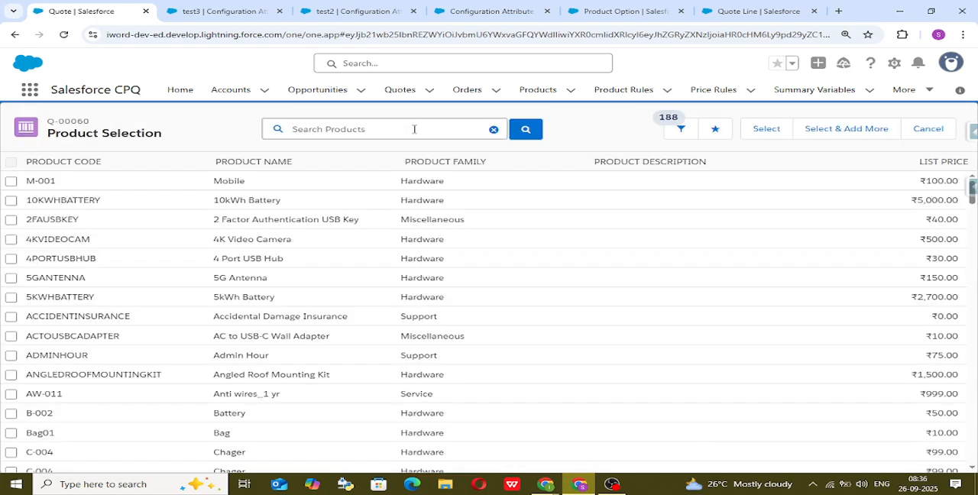
{"action": "type", "text": "kt"}
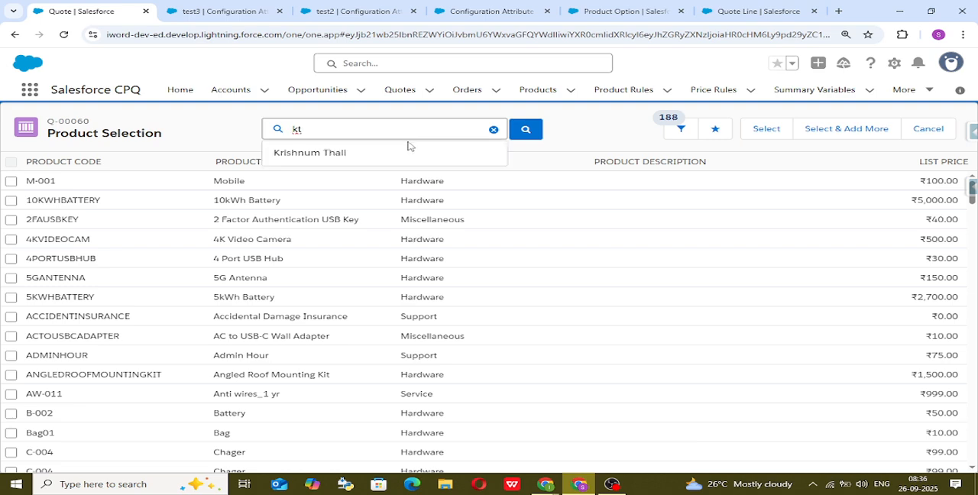
{"action": "left_click", "coordinate": [407, 153]}
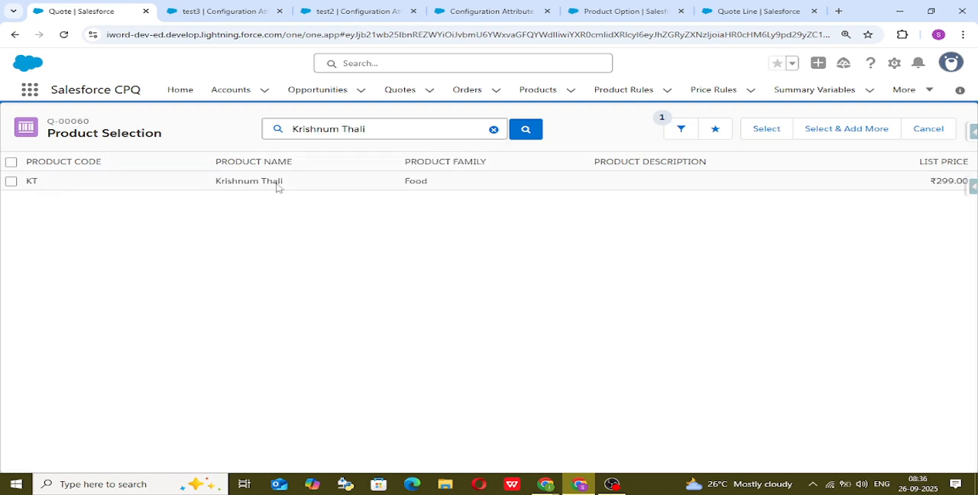
{"action": "left_click", "coordinate": [10, 182]}
{"action": "left_click", "coordinate": [766, 128]}
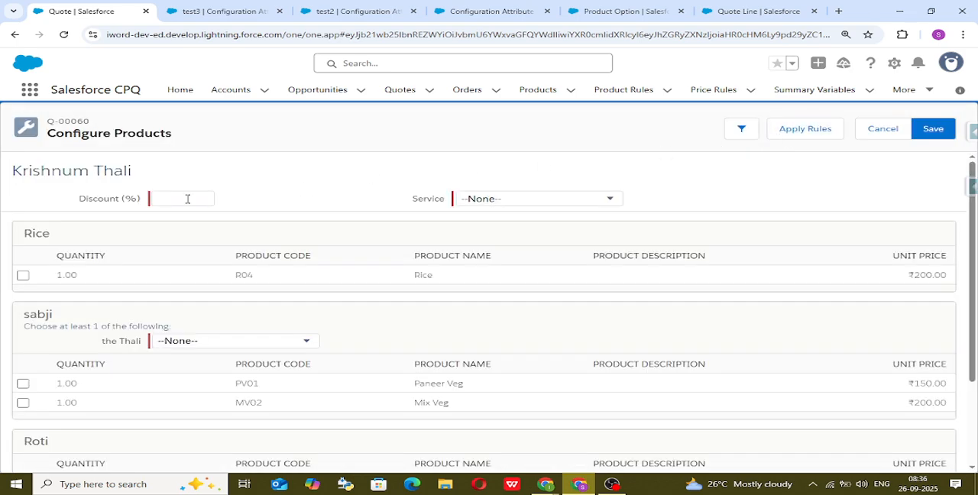
Set the Krishnum Thali Discount (%) to 10, select Paneer Veg under sabji and apply the rules.
{"action": "left_click", "coordinate": [187, 199]}
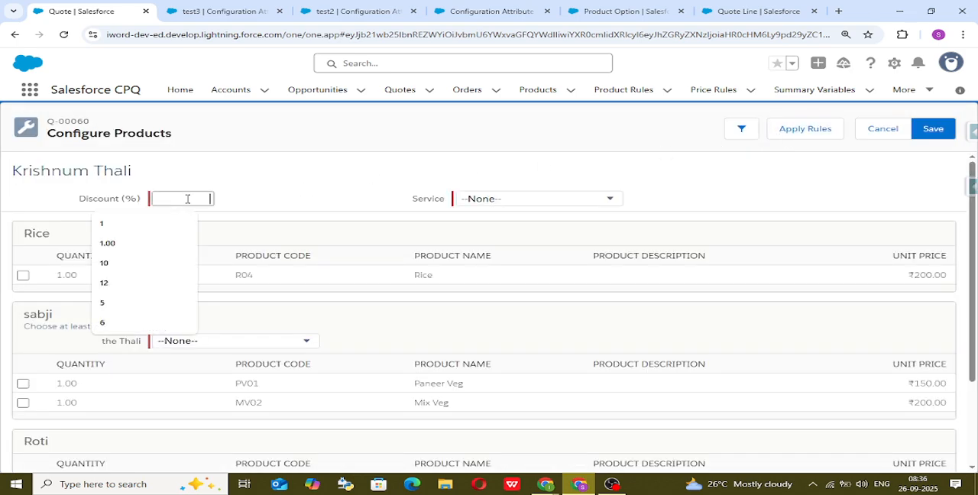
{"action": "left_click", "coordinate": [128, 262]}
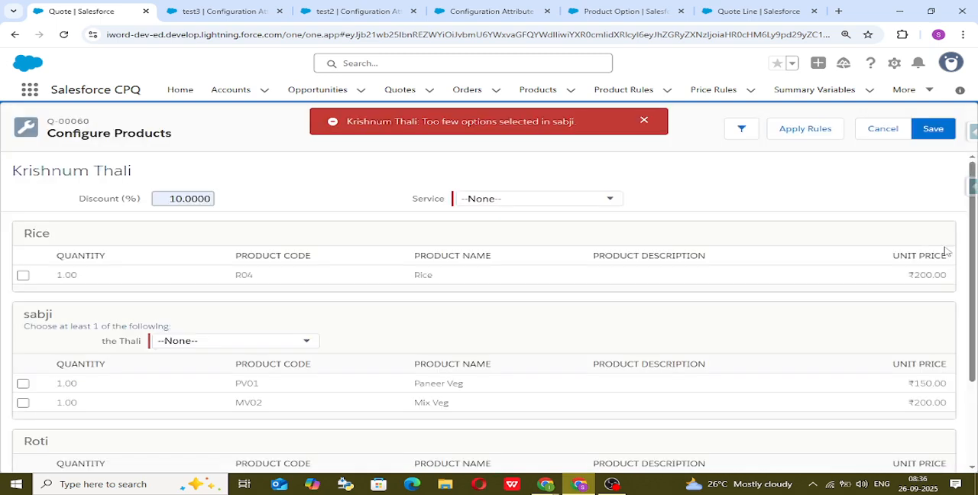
{"action": "left_click", "coordinate": [23, 383]}
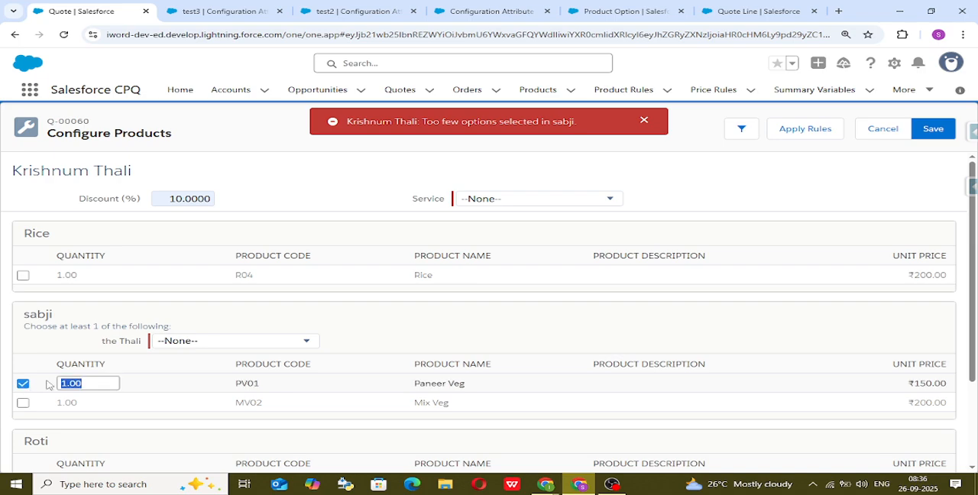
{"action": "left_click", "coordinate": [808, 129]}
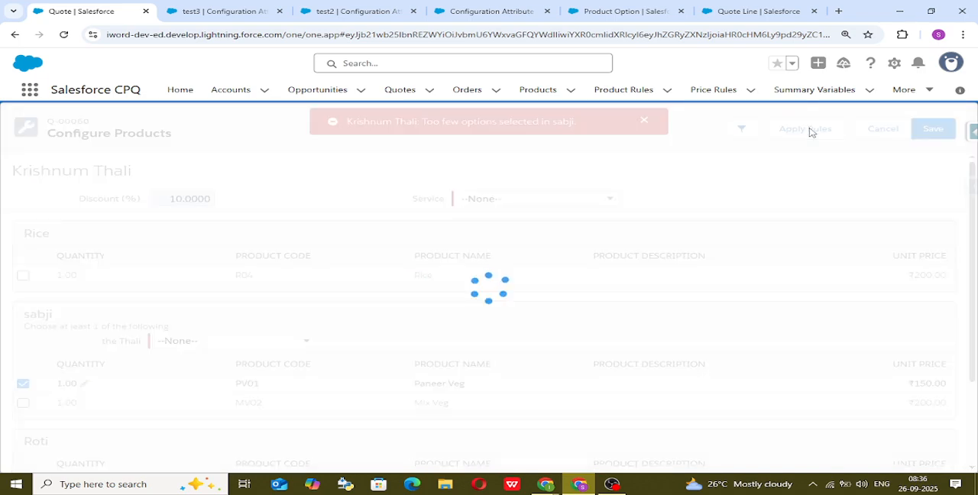
Set Service to very Good and the Thali to Veg, and save the product configuration.
{"action": "left_click", "coordinate": [541, 200]}
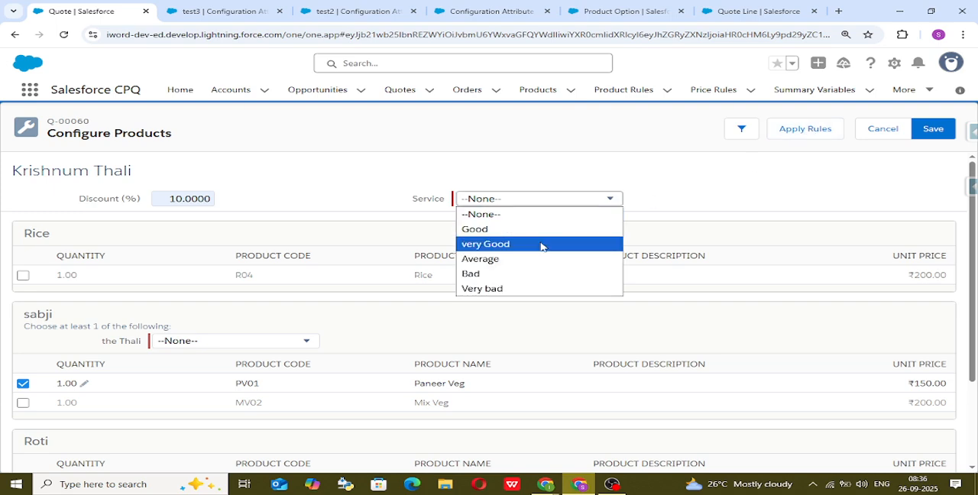
{"action": "left_click", "coordinate": [542, 244]}
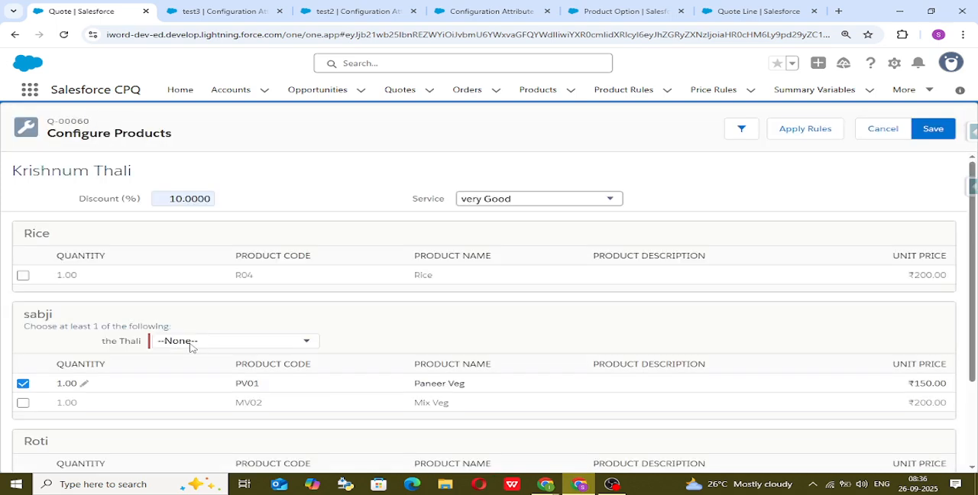
{"action": "left_click", "coordinate": [191, 348]}
{"action": "left_click", "coordinate": [203, 374]}
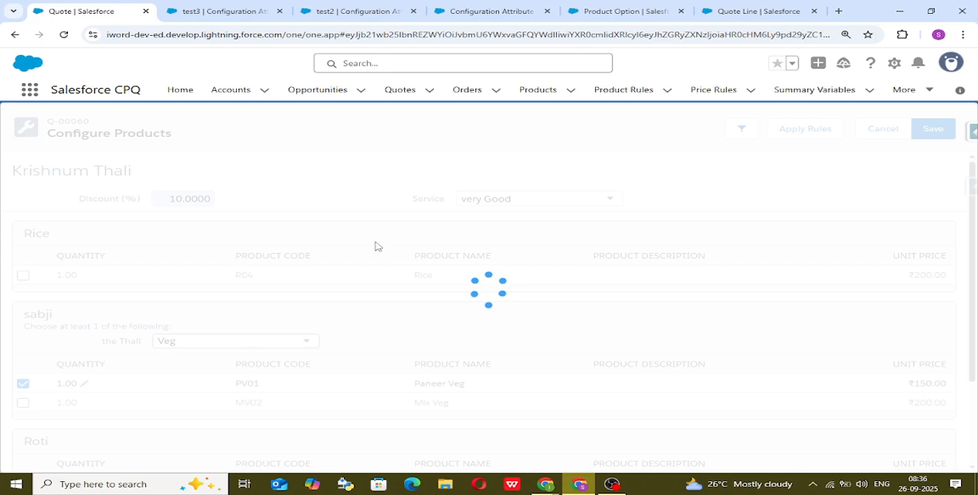
{"action": "scroll", "coordinate": [390, 310], "scroll_direction": "down", "scroll_amount": 2}
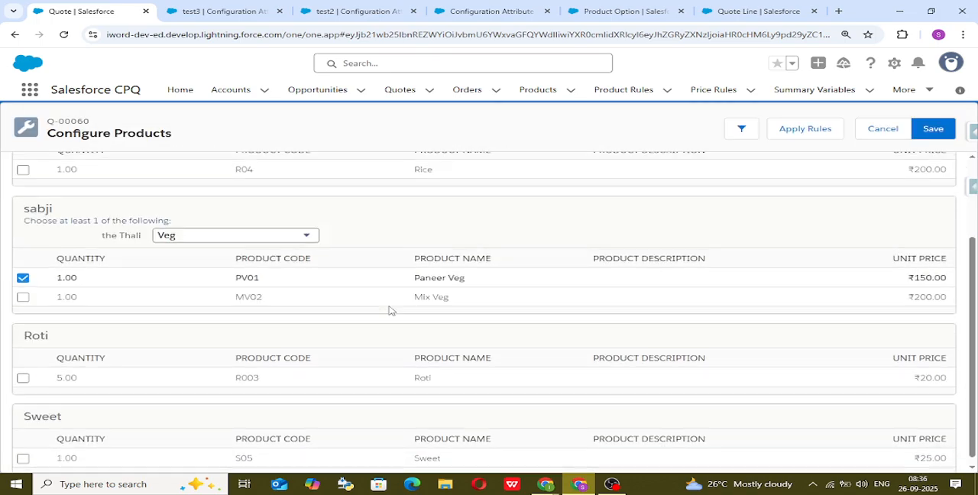
{"action": "scroll", "coordinate": [390, 310], "scroll_direction": "up", "scroll_amount": 2}
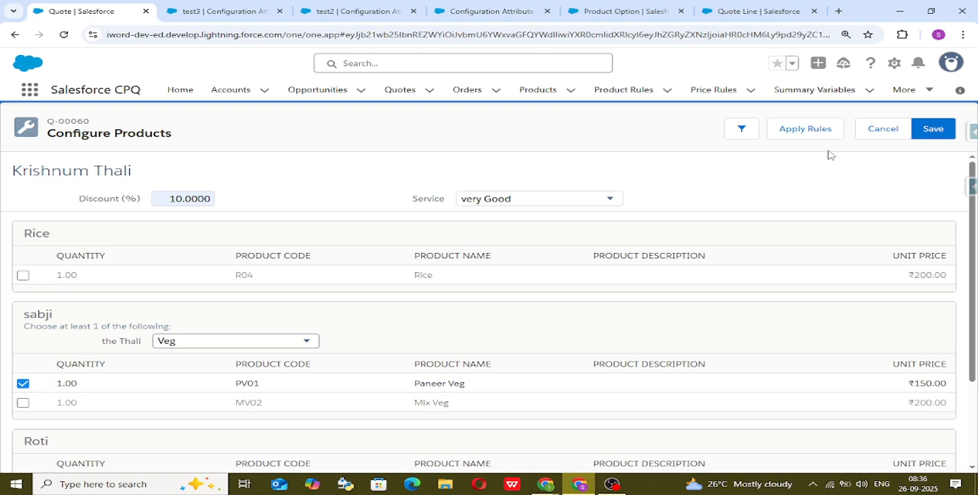
{"action": "left_click", "coordinate": [942, 131]}
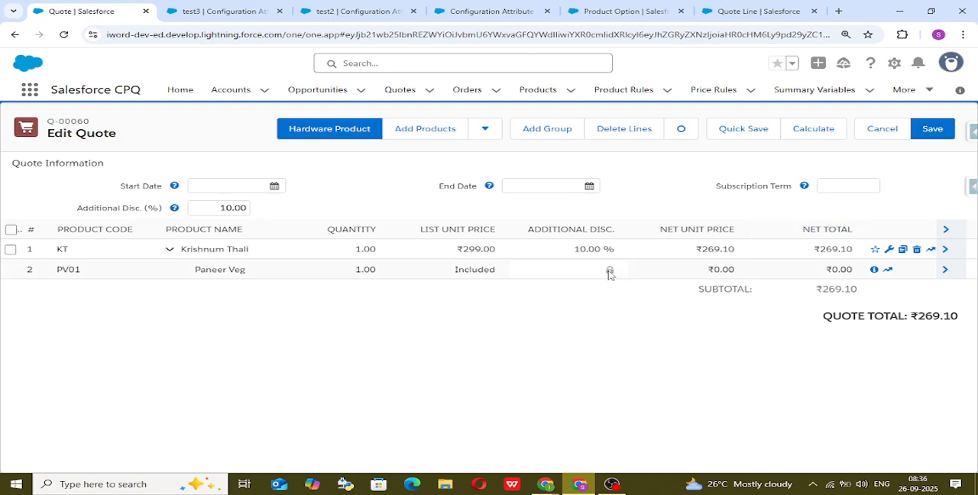
Clear the Additional Disc. (%) value in the quote information.
{"action": "left_click", "coordinate": [218, 208]}
{"action": "key", "text": "BackSpace"}
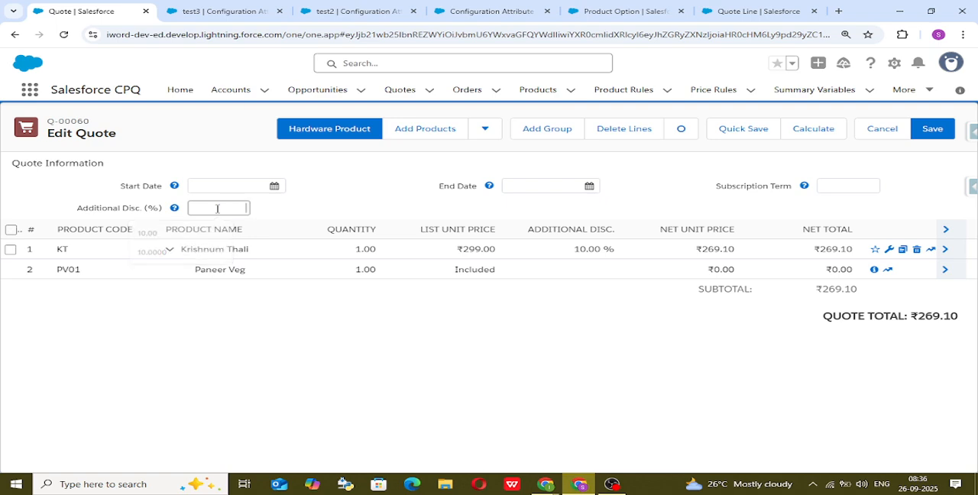
{"action": "left_click", "coordinate": [345, 198]}
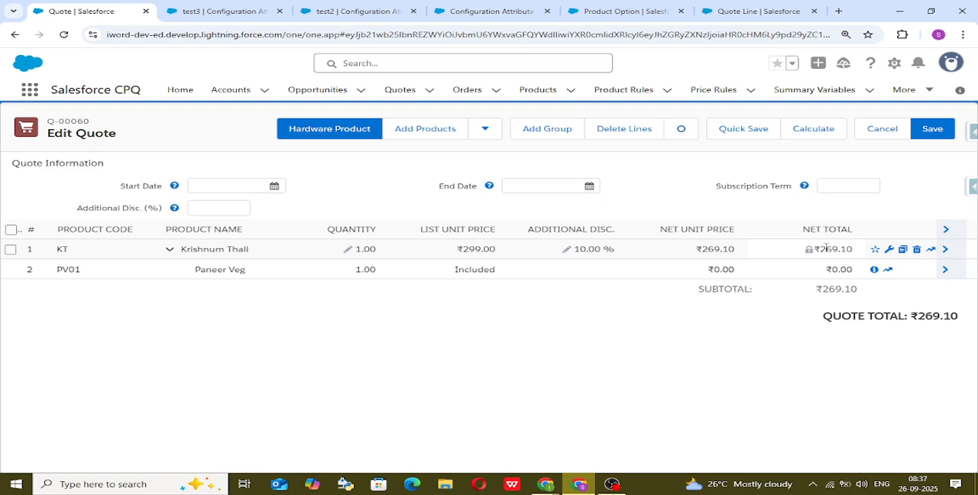
Expand the Krishnum Thali quote line to compare its original price with the customer unit price, and collapse it again.
{"action": "left_click", "coordinate": [947, 250]}
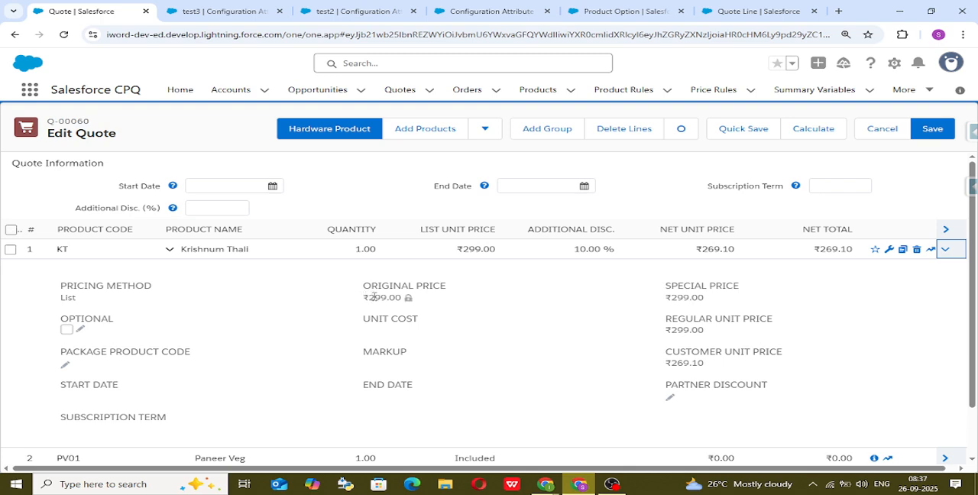
{"action": "left_click_drag", "start_coordinate": [374, 297], "coordinate": [395, 297]}
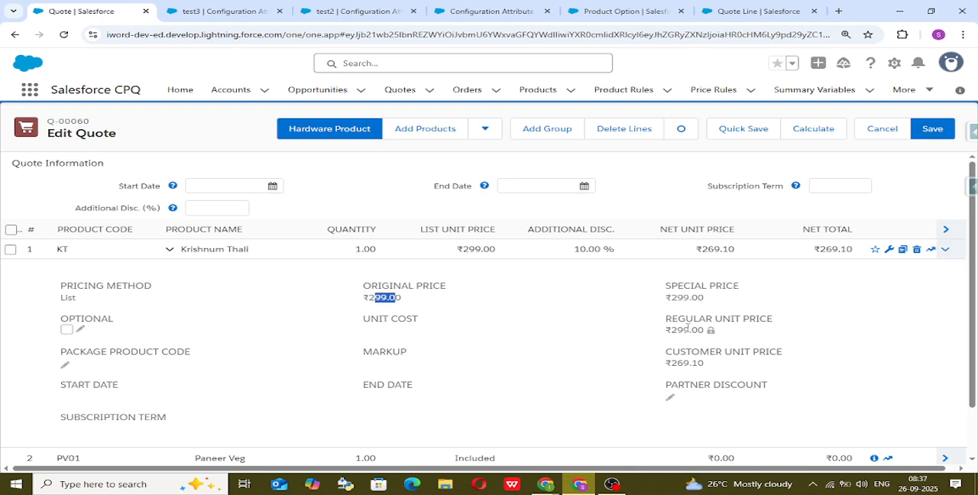
{"action": "left_click_drag", "start_coordinate": [673, 364], "coordinate": [690, 364]}
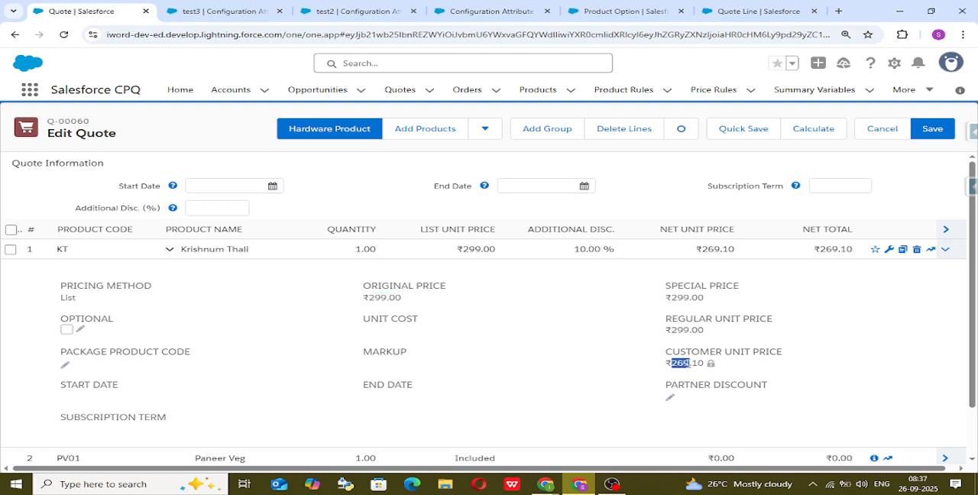
{"action": "left_click", "coordinate": [693, 363]}
{"action": "left_click", "coordinate": [946, 250]}
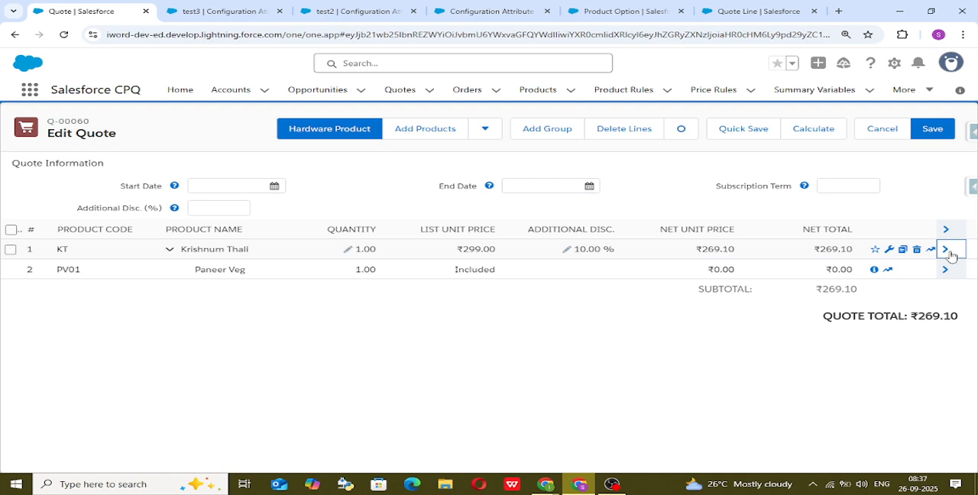
Open the test3 configuration attribute for editing and examine the available Target Field options.
{"action": "left_click", "coordinate": [518, 6]}
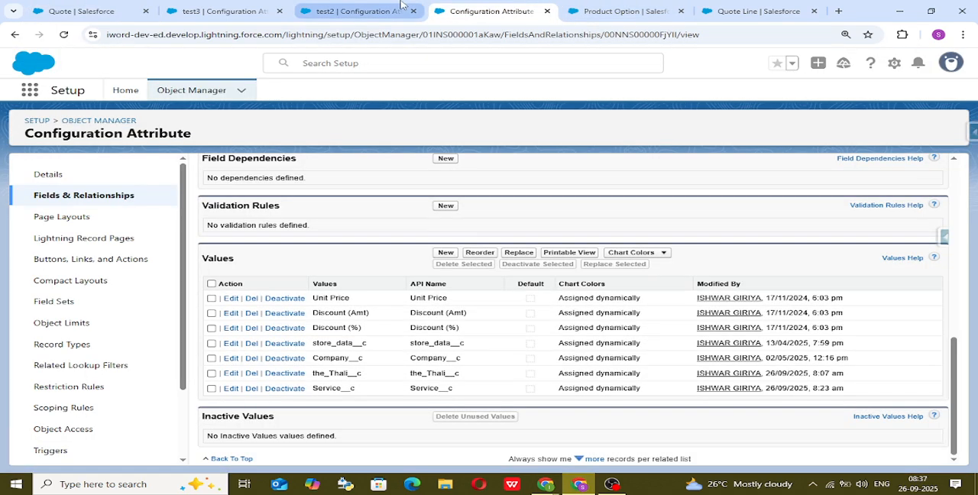
{"action": "left_click", "coordinate": [400, 5]}
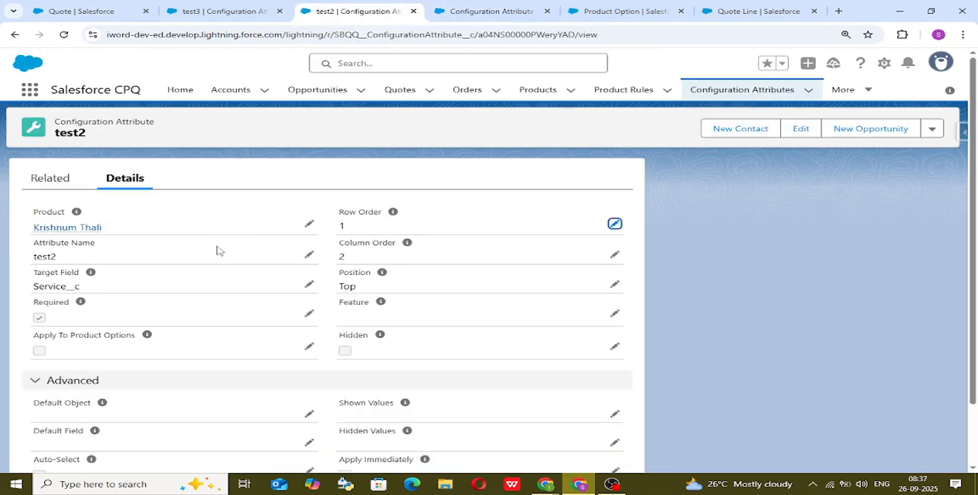
{"action": "left_click", "coordinate": [198, 7]}
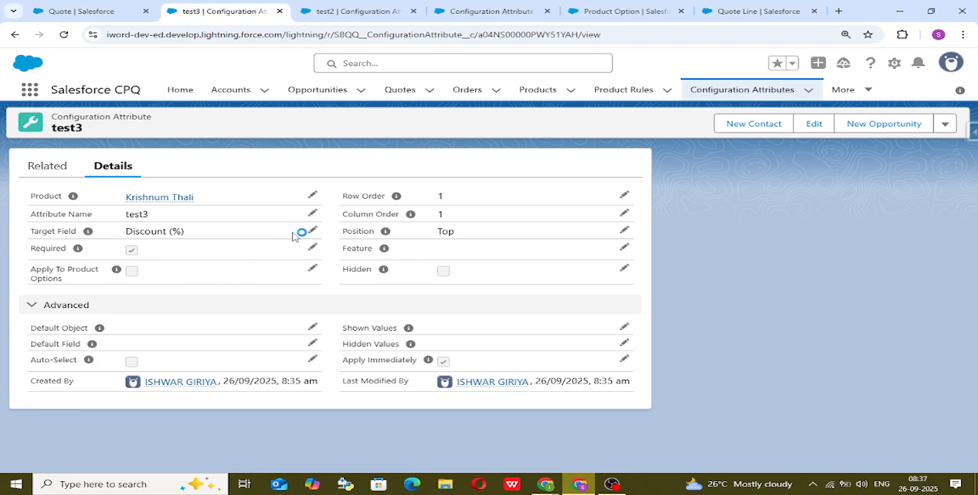
{"action": "left_click", "coordinate": [315, 232]}
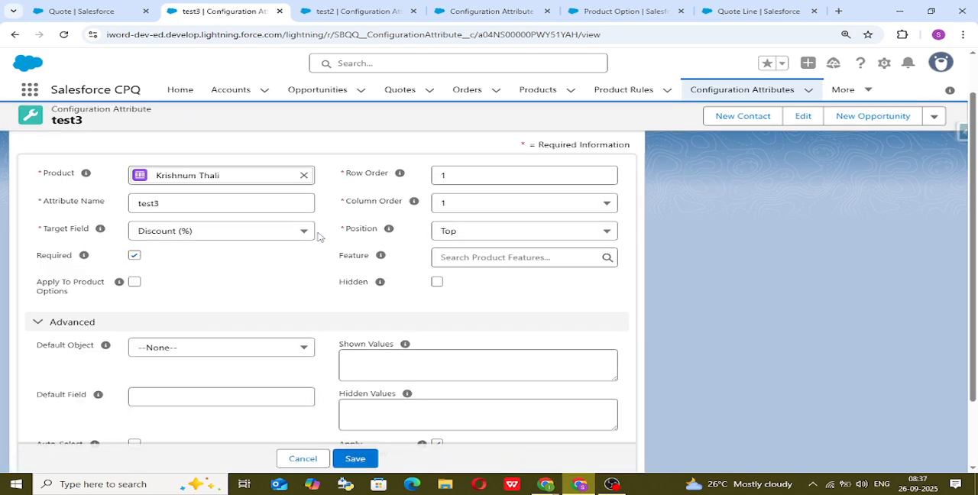
{"action": "left_click", "coordinate": [269, 236]}
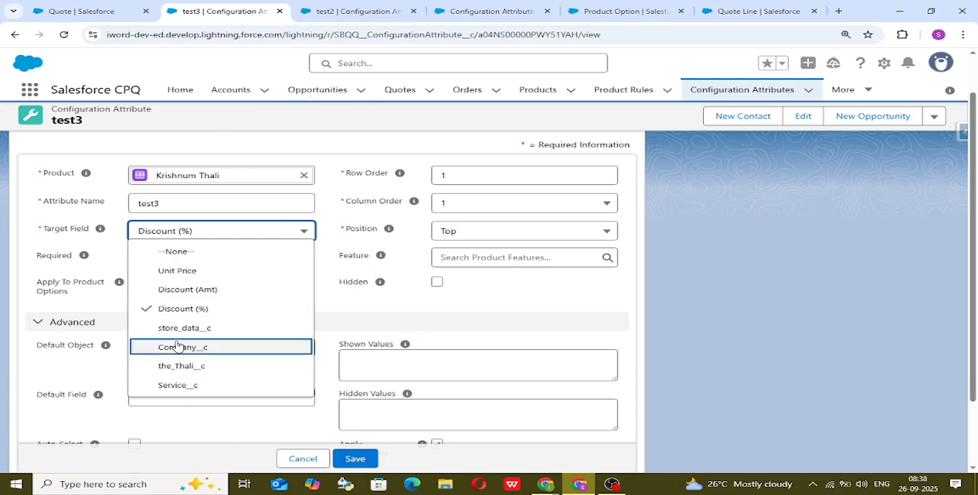
Switch to the Excalidraw whiteboard to view the in-line configuration attribute steps.
{"action": "left_click", "coordinate": [546, 484]}
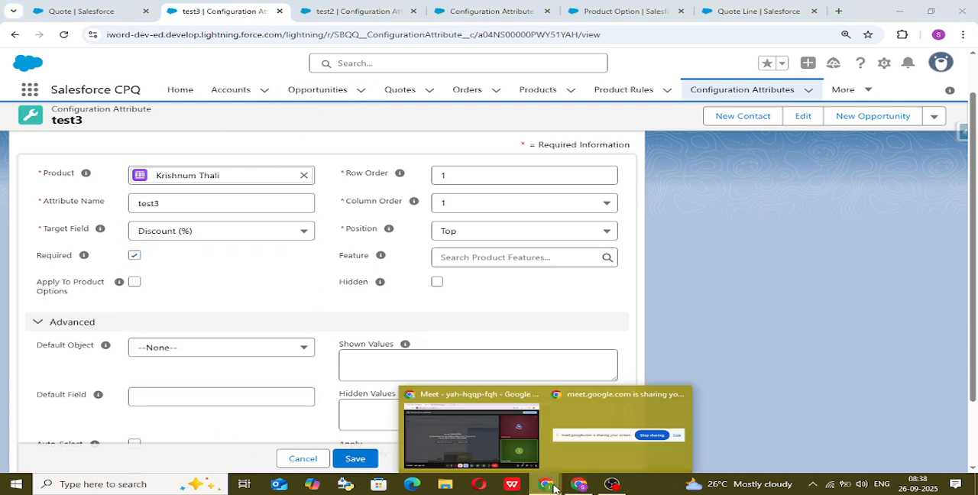
{"action": "left_click", "coordinate": [489, 451]}
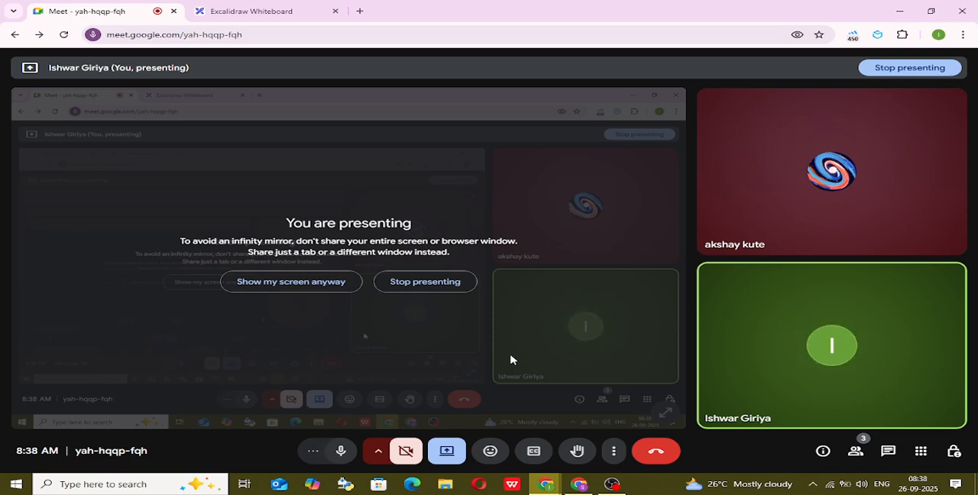
{"action": "left_click", "coordinate": [269, 15]}
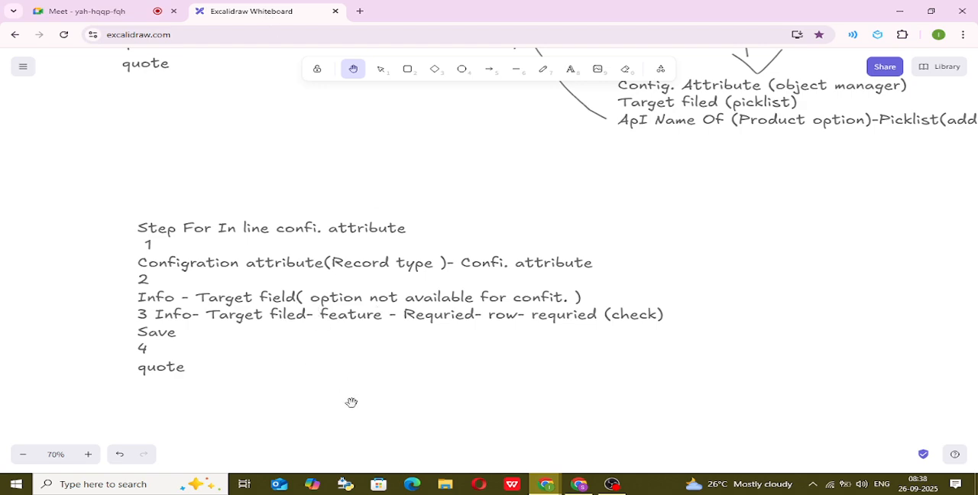
Outline the Global Attribute entry in the whiteboard's Confi. Attributes list with black freehand strokes.
{"action": "scroll", "coordinate": [351, 401], "scroll_direction": "down", "scroll_amount": 2}
{"action": "scroll", "coordinate": [351, 403], "scroll_direction": "down", "scroll_amount": 3}
{"action": "left_click_drag", "start_coordinate": [344, 404], "coordinate": [866, 102]}
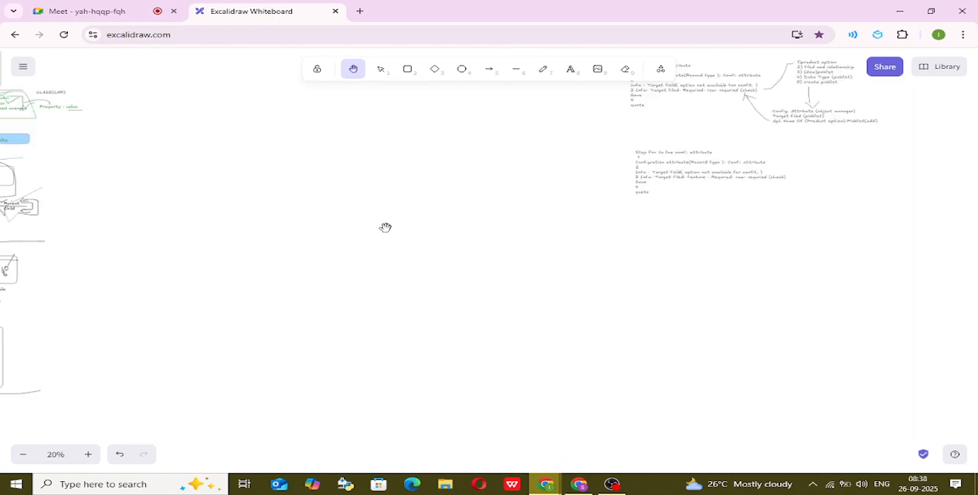
{"action": "left_click_drag", "start_coordinate": [271, 246], "coordinate": [437, 219]}
{"action": "left_click_drag", "start_coordinate": [145, 306], "coordinate": [548, 230]}
{"action": "left_click_drag", "start_coordinate": [257, 321], "coordinate": [398, 279]}
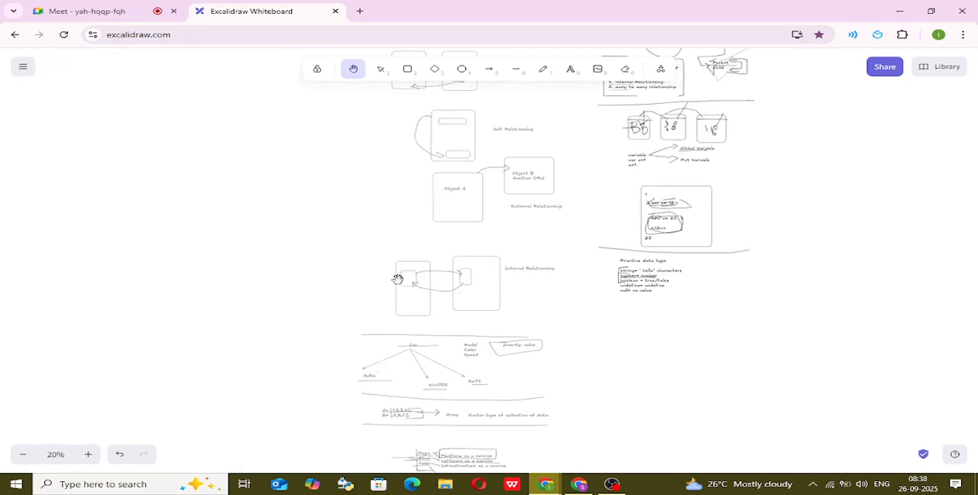
{"action": "scroll", "coordinate": [432, 352], "scroll_direction": "down", "scroll_amount": 2}
{"action": "scroll", "coordinate": [432, 352], "scroll_direction": "down", "scroll_amount": 10}
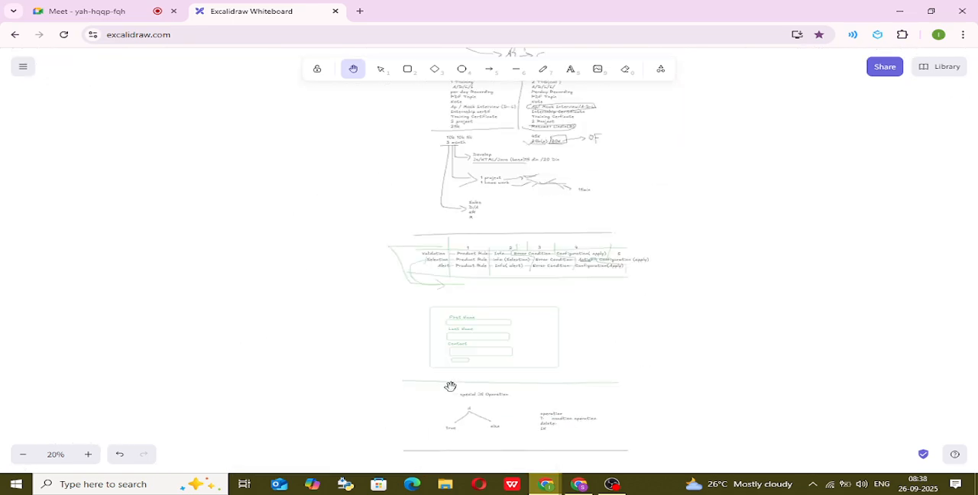
{"action": "scroll", "coordinate": [493, 388], "scroll_direction": "down", "scroll_amount": 12}
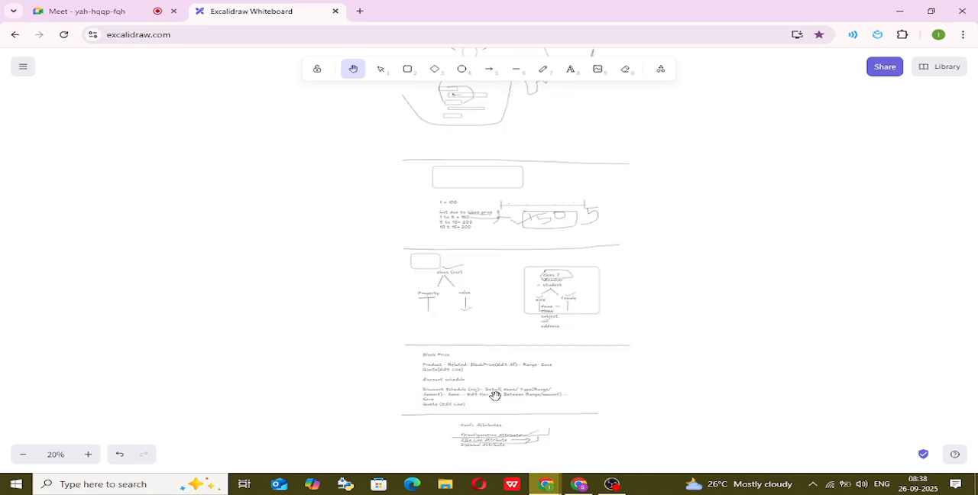
{"action": "scroll", "coordinate": [495, 396], "scroll_direction": "up", "scroll_amount": 12}
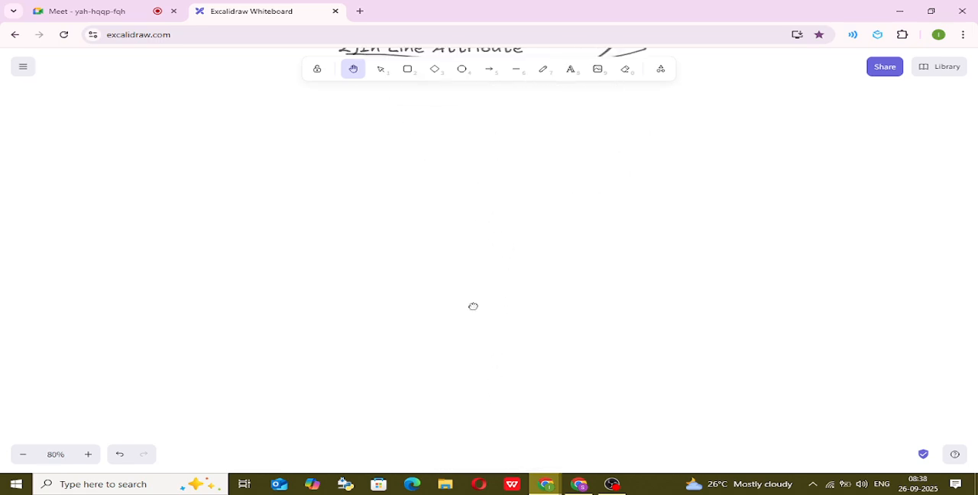
{"action": "scroll", "coordinate": [465, 402], "scroll_direction": "up", "scroll_amount": 2}
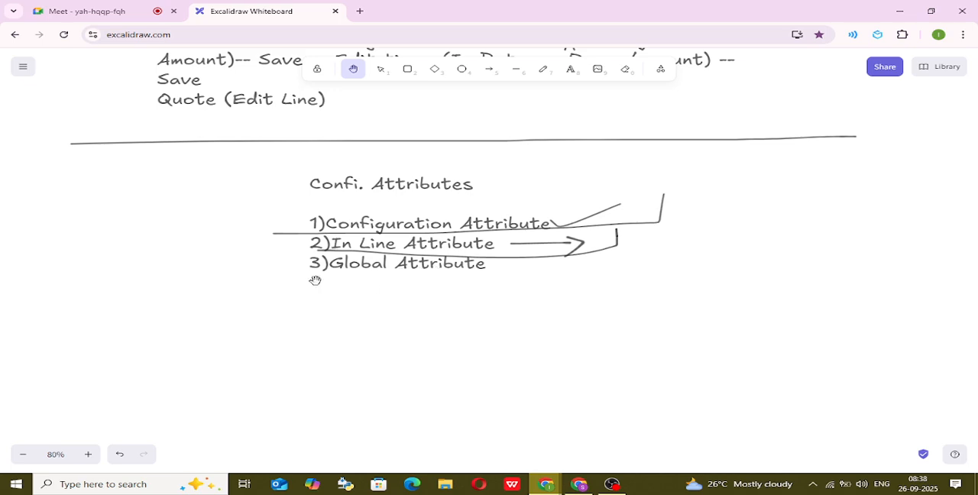
{"action": "left_click", "coordinate": [543, 69]}
{"action": "mouse_move", "coordinate": [278, 294]}
{"action": "left_mouse_down"}
{"action": "mouse_move", "coordinate": [501, 278]}
{"action": "mouse_move", "coordinate": [518, 259]}
{"action": "left_mouse_up"}
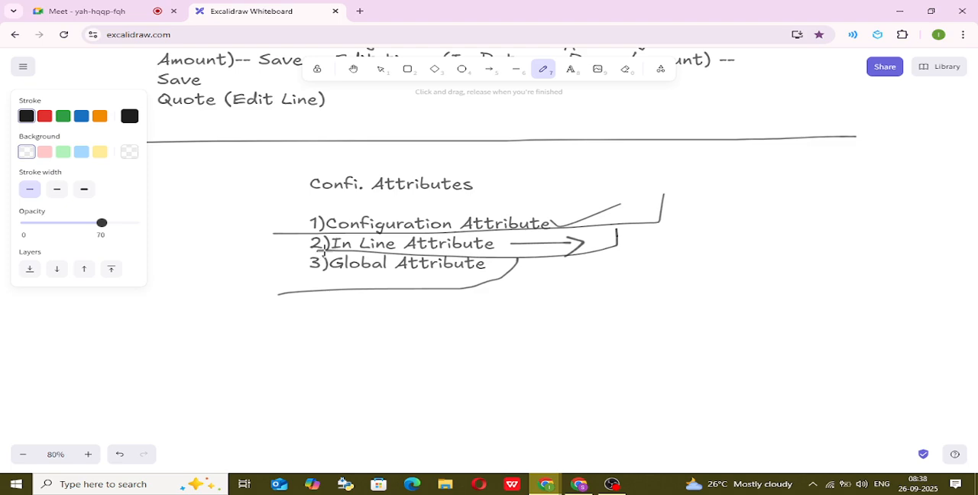
{"action": "mouse_move", "coordinate": [324, 252]}
{"action": "left_mouse_down"}
{"action": "mouse_move", "coordinate": [252, 265]}
{"action": "mouse_move", "coordinate": [282, 302]}
{"action": "left_mouse_up"}
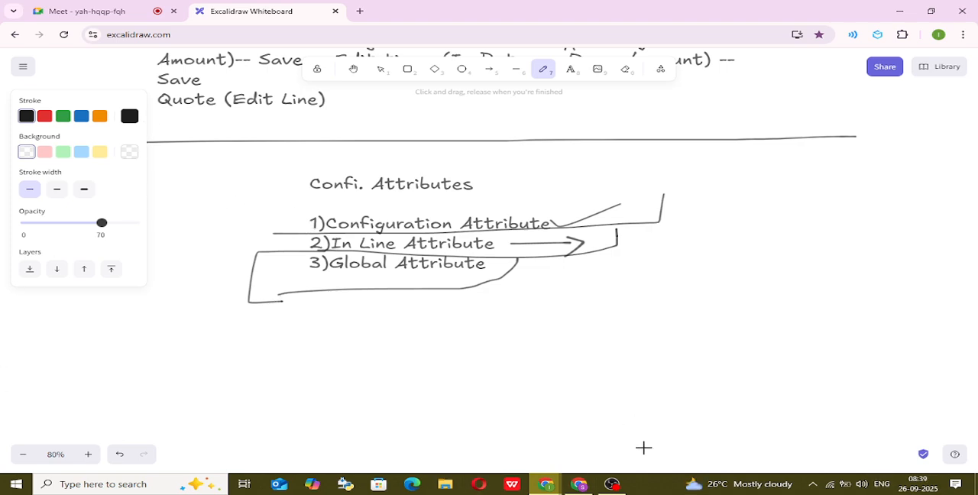
{"action": "left_click", "coordinate": [613, 484]}
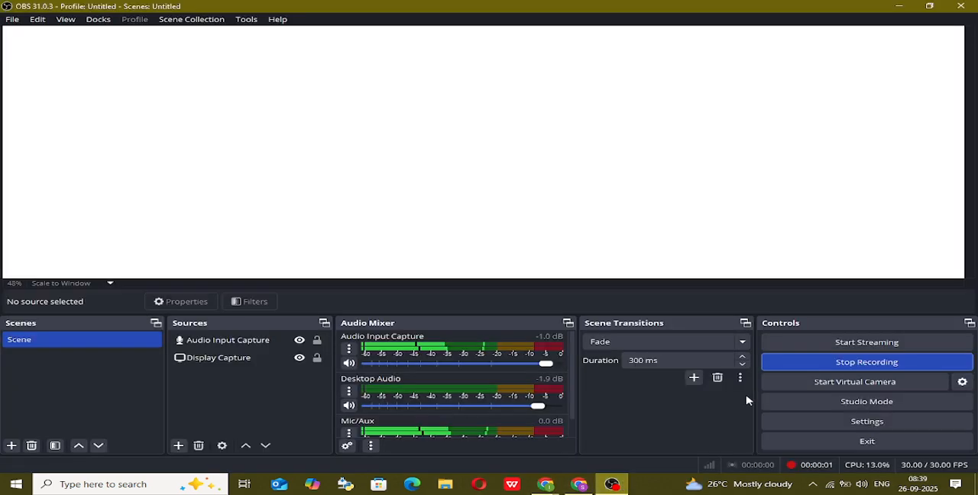